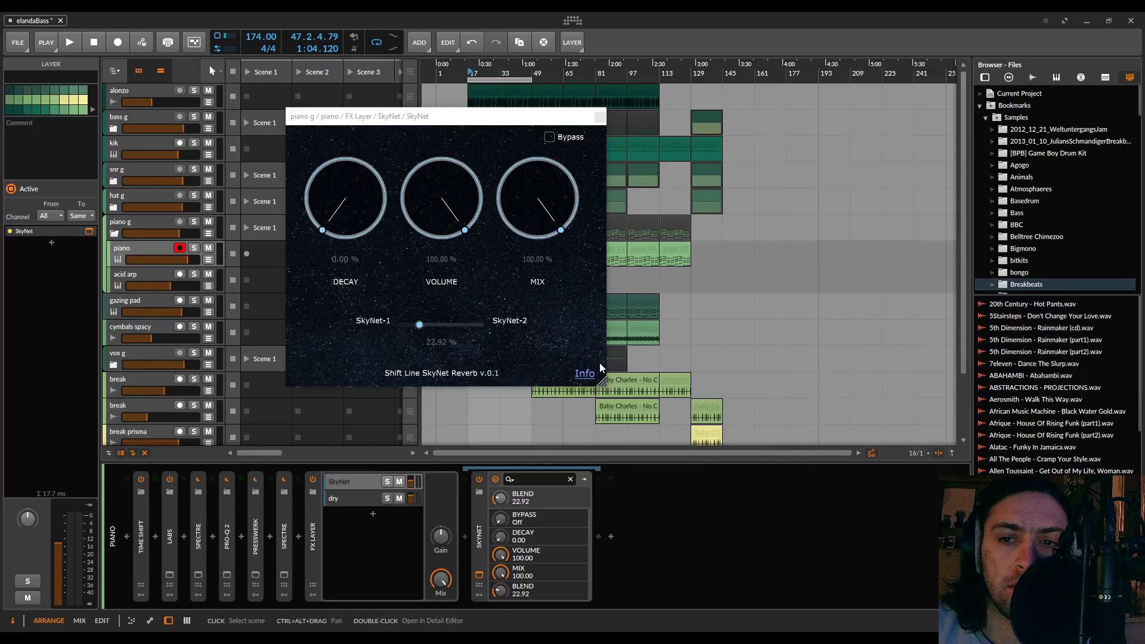
# Enlarge the SkyNet plug-in window and move it slightly lower over the arrangement
pyautogui.moveTo(602, 383); pyautogui.dragTo(643, 425)
pyautogui.moveTo(599, 231); pyautogui.dragTo(600, 327)
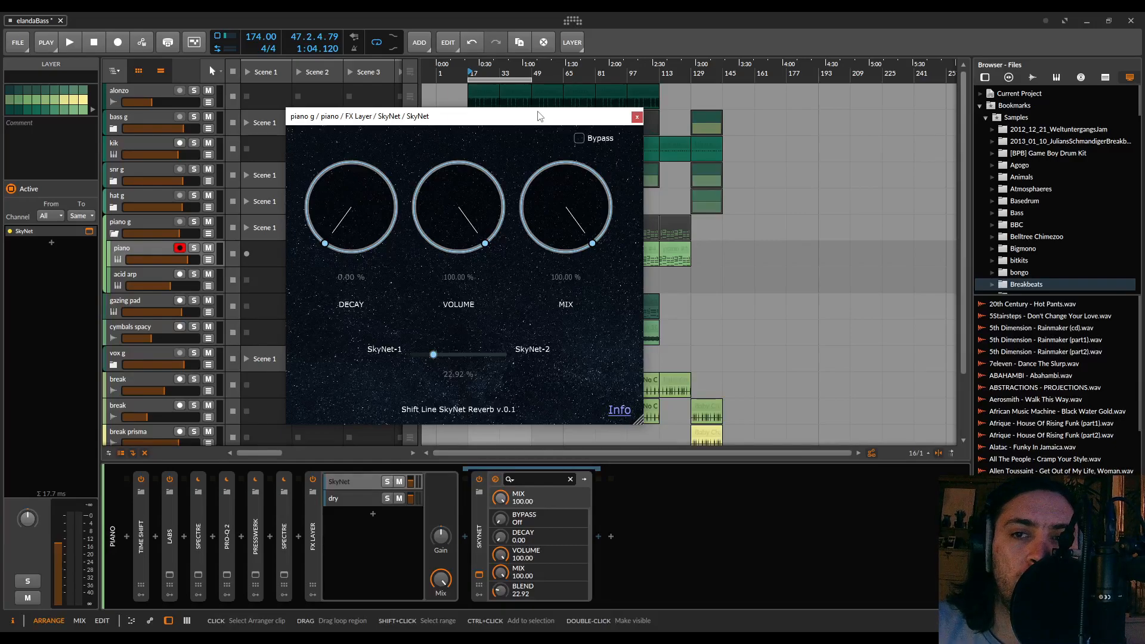
pyautogui.moveTo(569, 125); pyautogui.dragTo(562, 166)
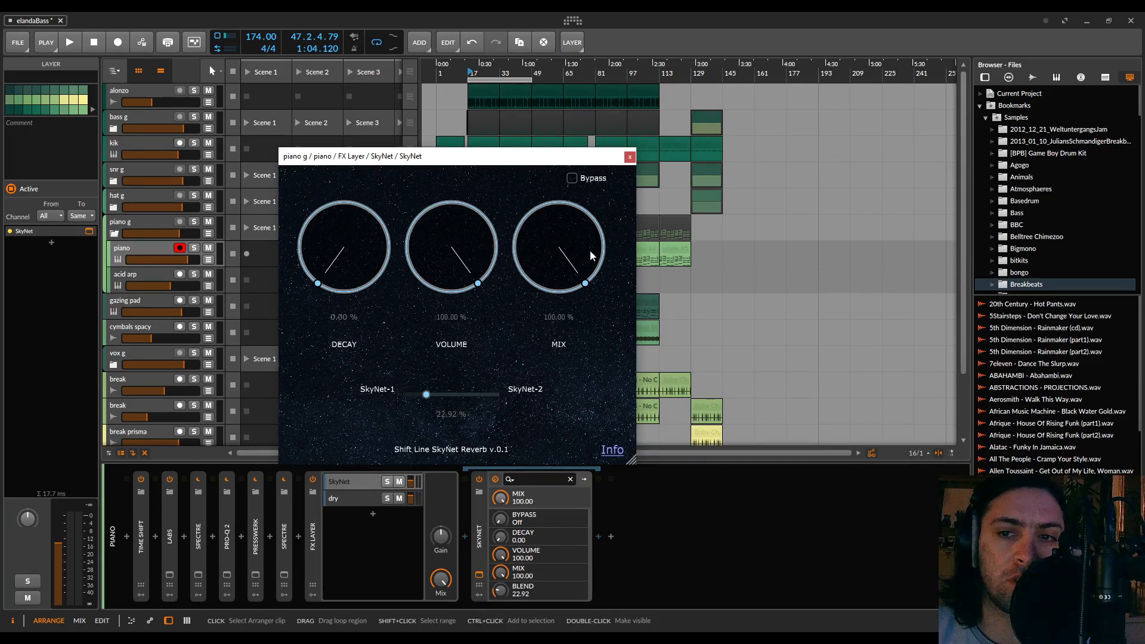
pyautogui.moveTo(592, 242); pyautogui.dragTo(585, 416)
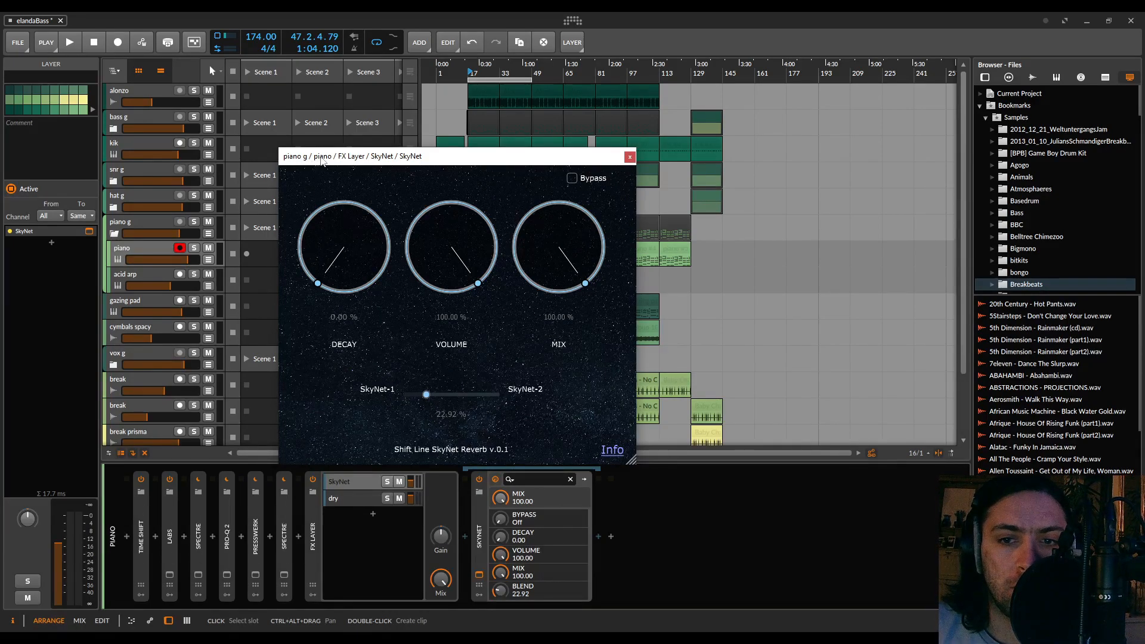
pyautogui.moveTo(507, 261); pyautogui.dragTo(460, 346)
pyautogui.moveTo(575, 231); pyautogui.dragTo(570, 382)
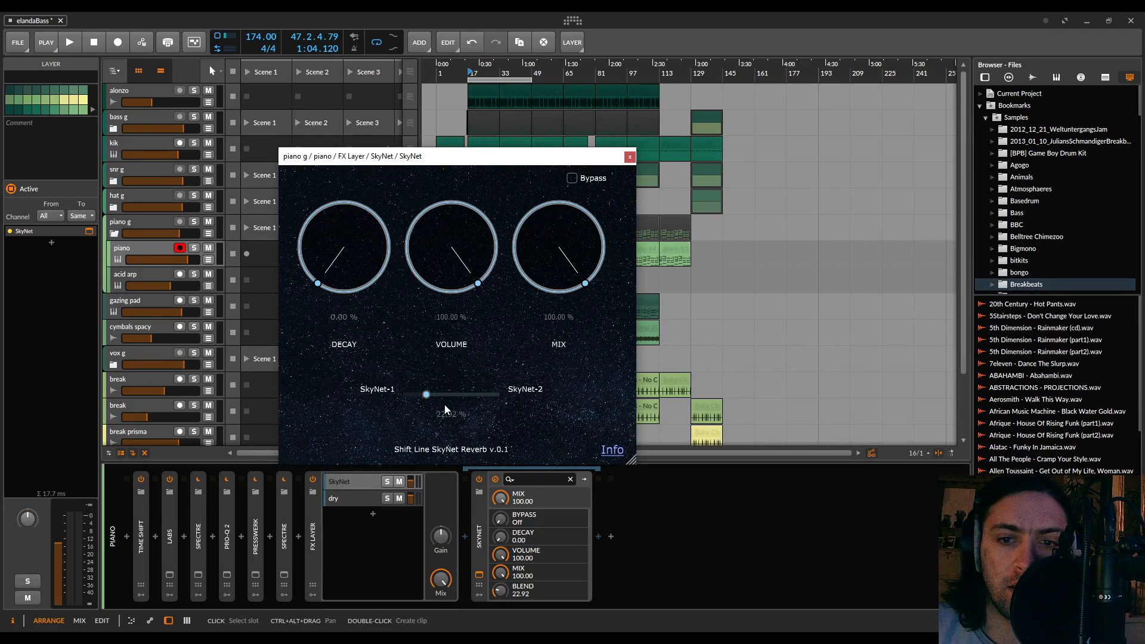
# Rename the SkyNet layer inside the piano track's FX Layer as wet
pyautogui.click(316, 532)
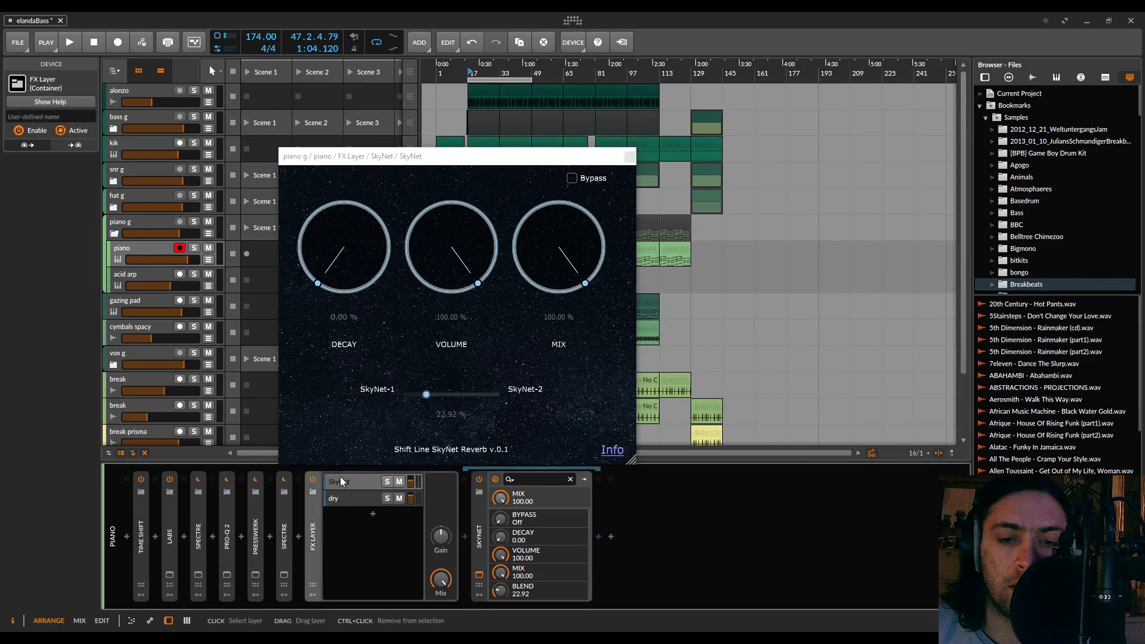
pyautogui.doubleClick(345, 482)
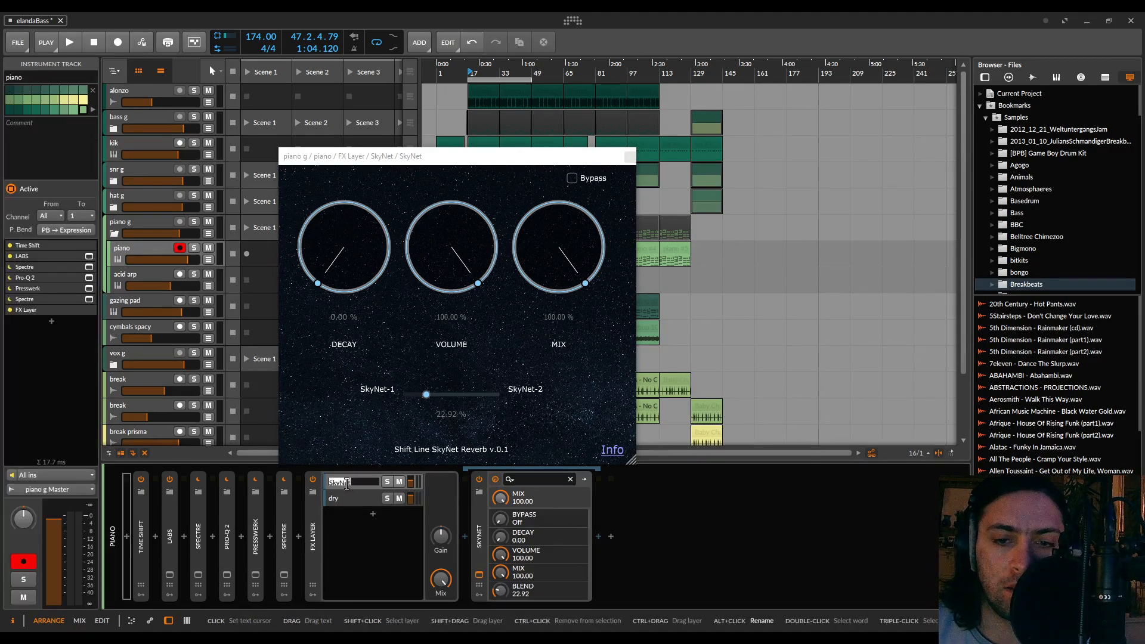
pyautogui.write('wet')
pyautogui.press('Return')
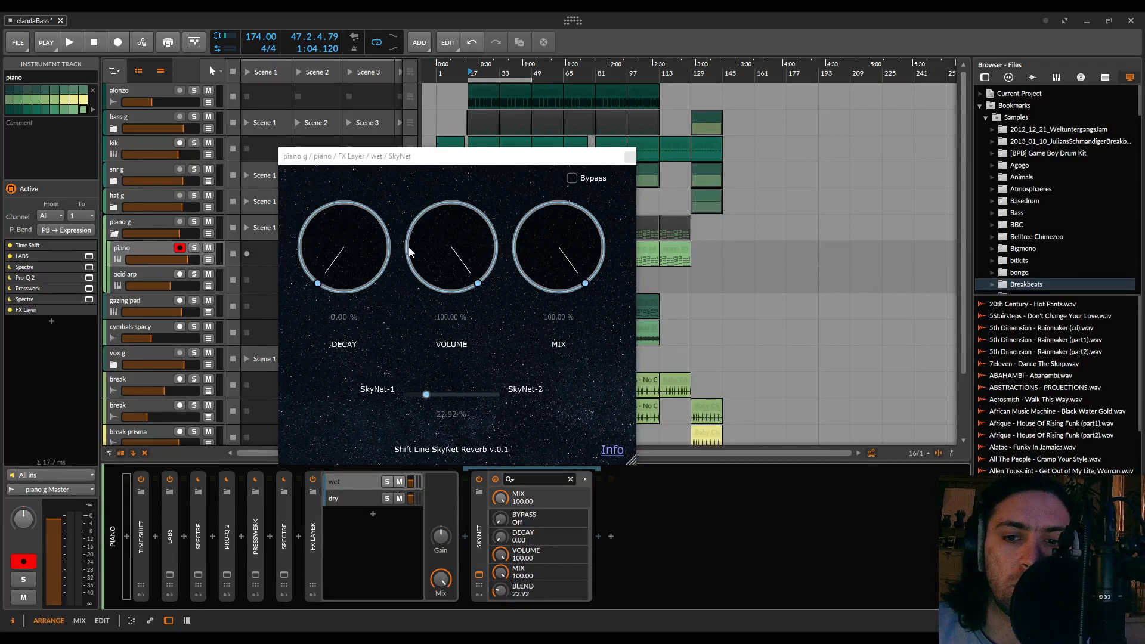
# Solo the piano track and compare its sound during playback with the FX Layer switched off and on
pyautogui.press('s')
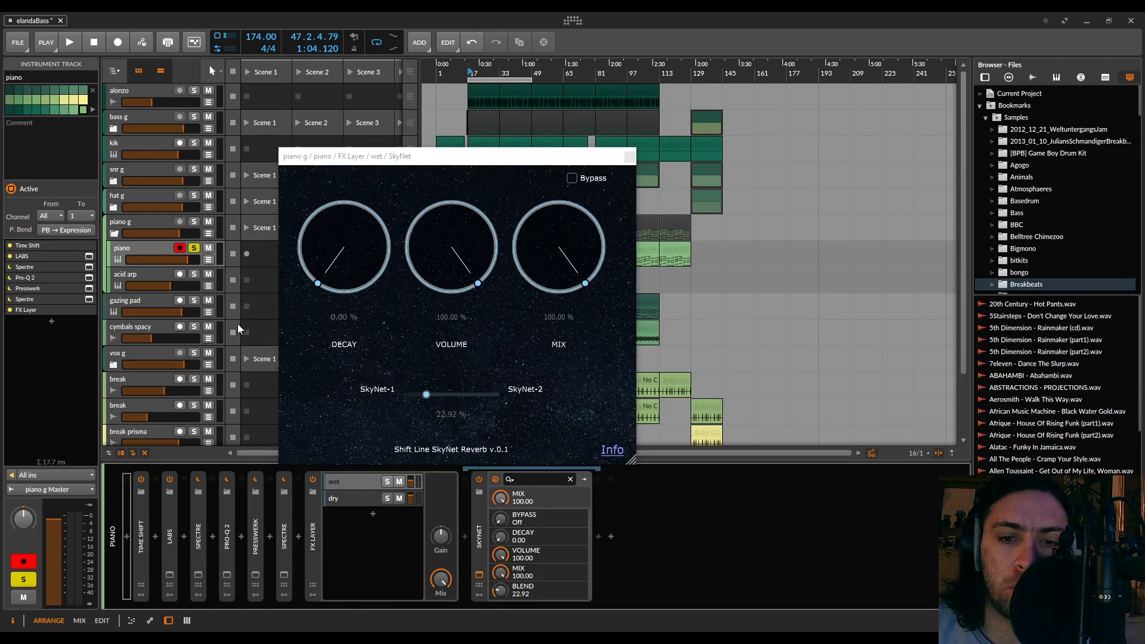
pyautogui.press('space')
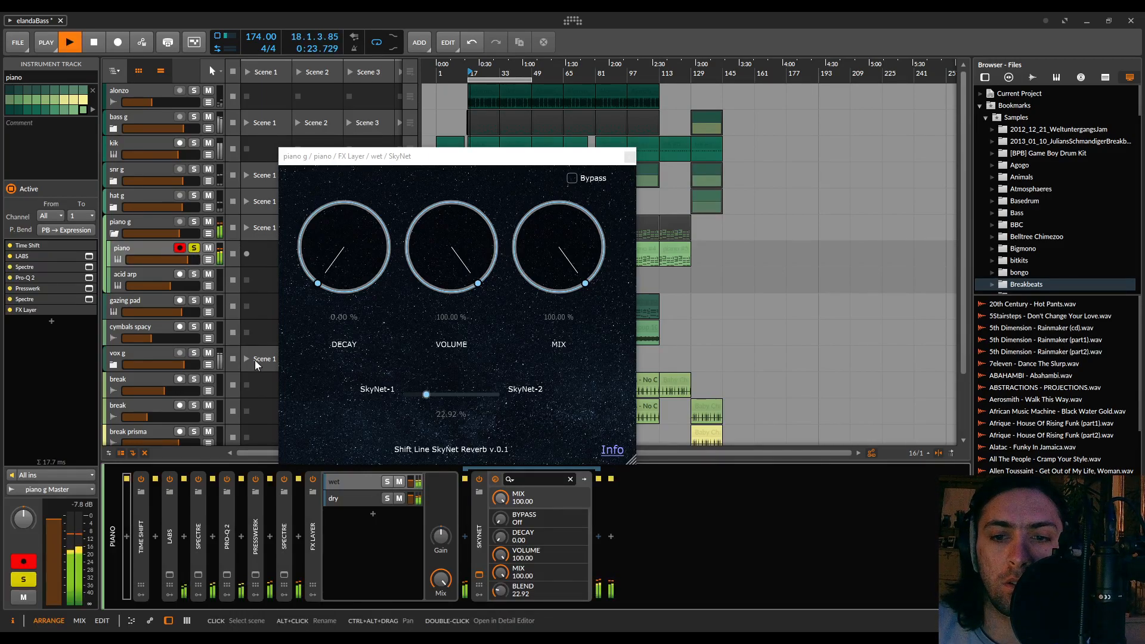
pyautogui.click(313, 479)
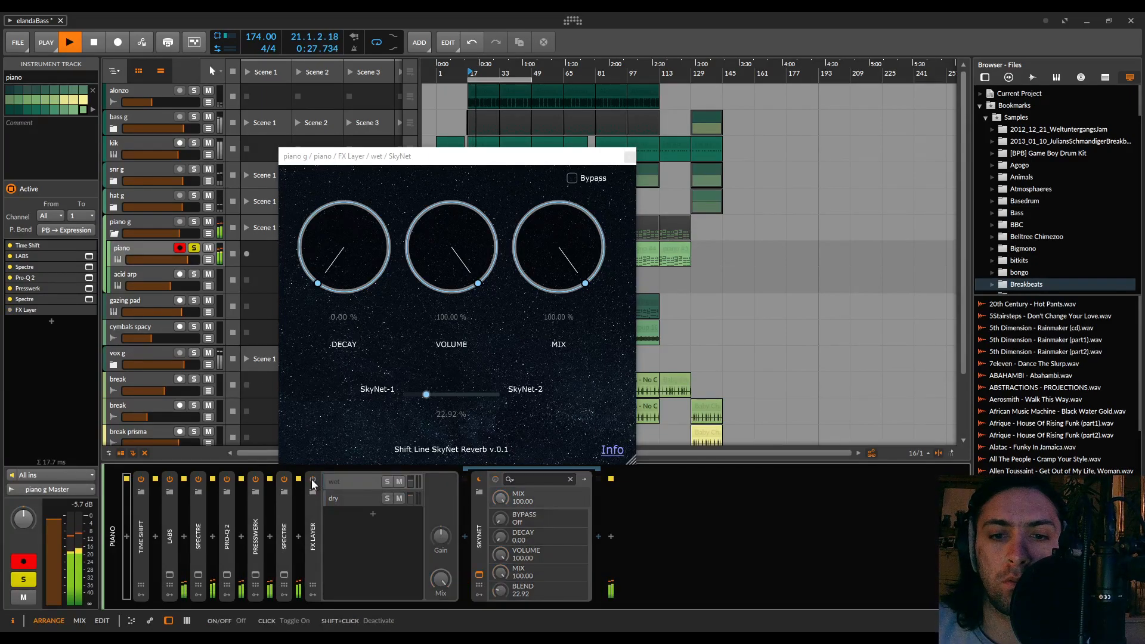
pyautogui.click(311, 478)
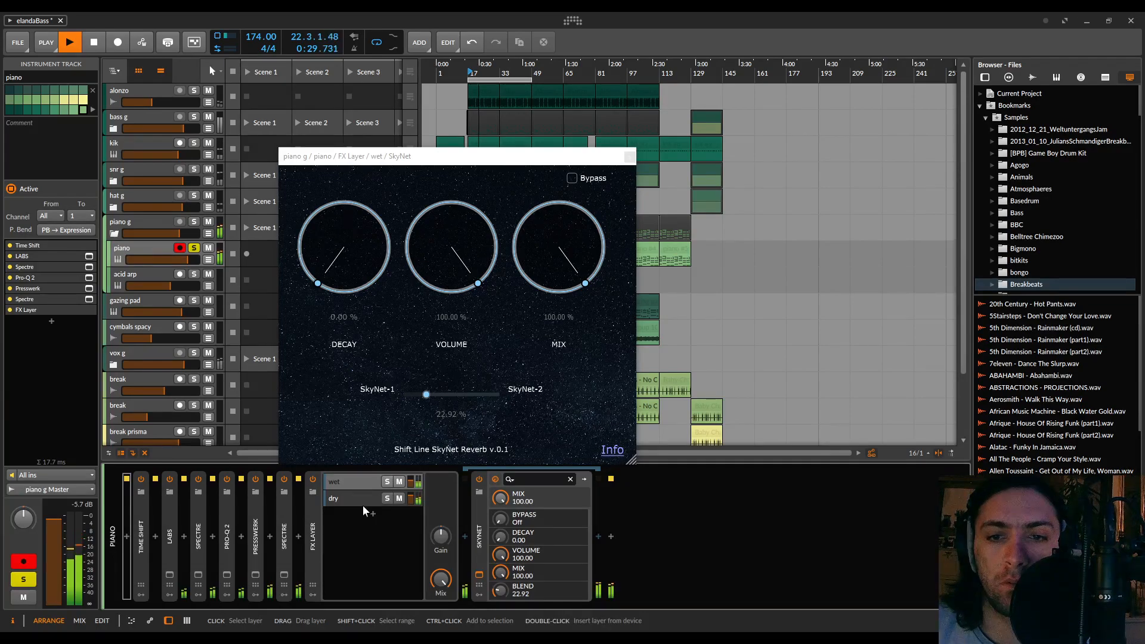
pyautogui.press('space')
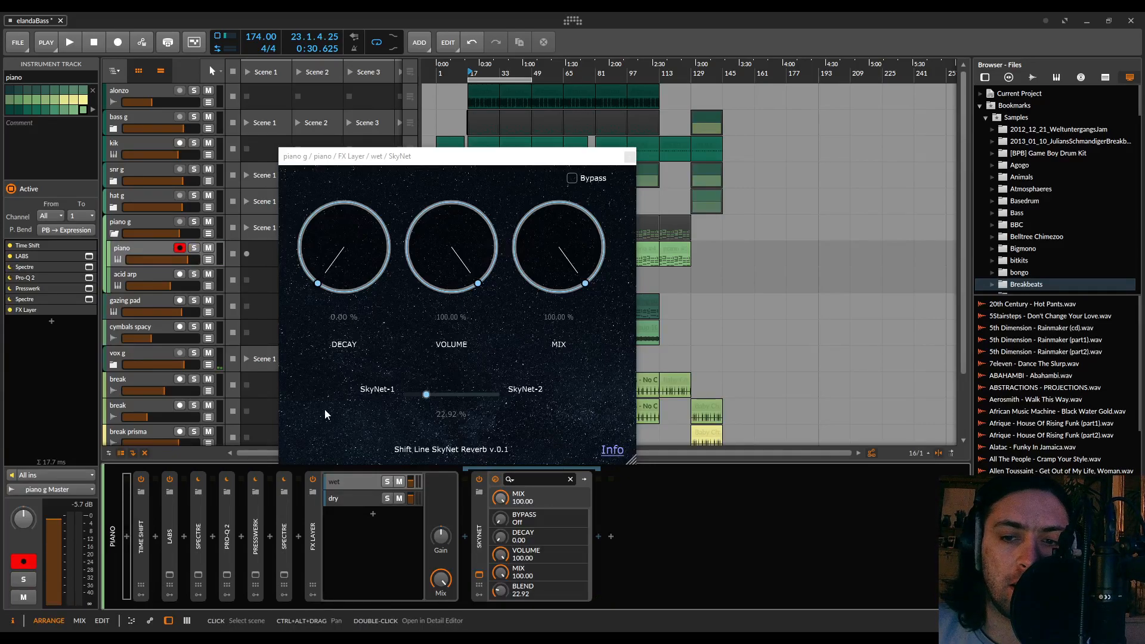
# Play the full mix and compare the piano with the wet layer muted and unmuted
pyautogui.press('space')
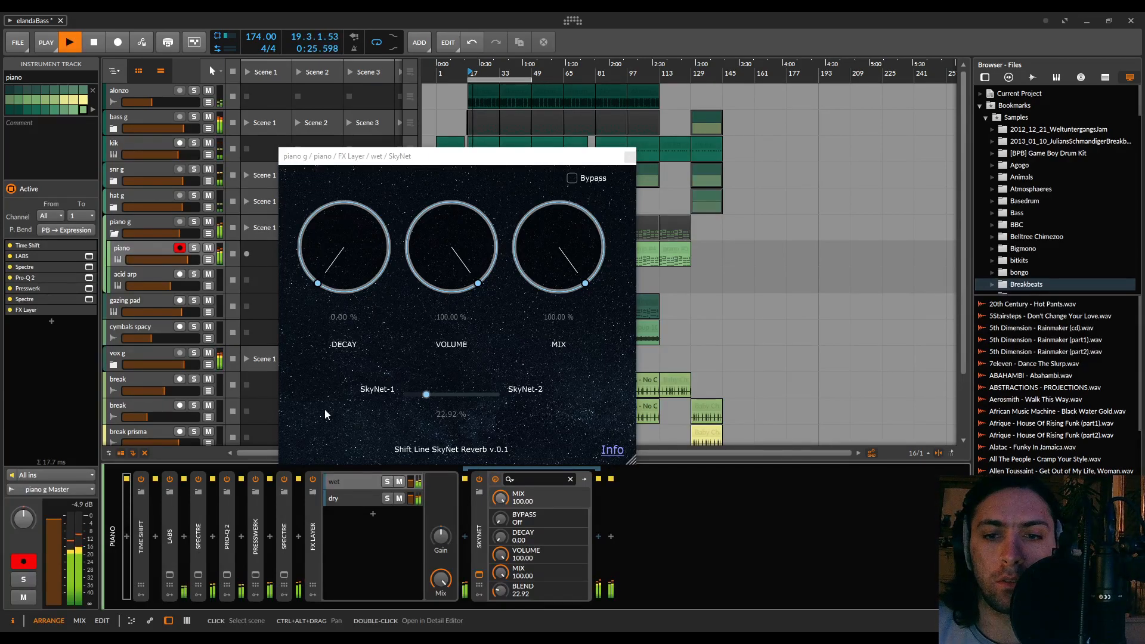
pyautogui.click(402, 483)
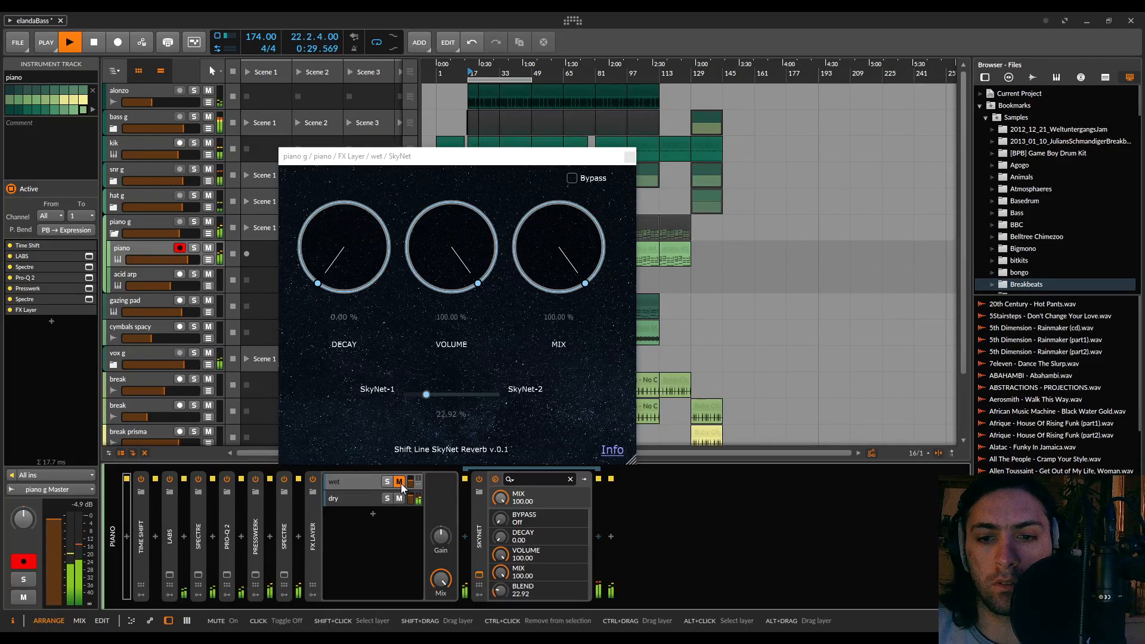
pyautogui.click(401, 484)
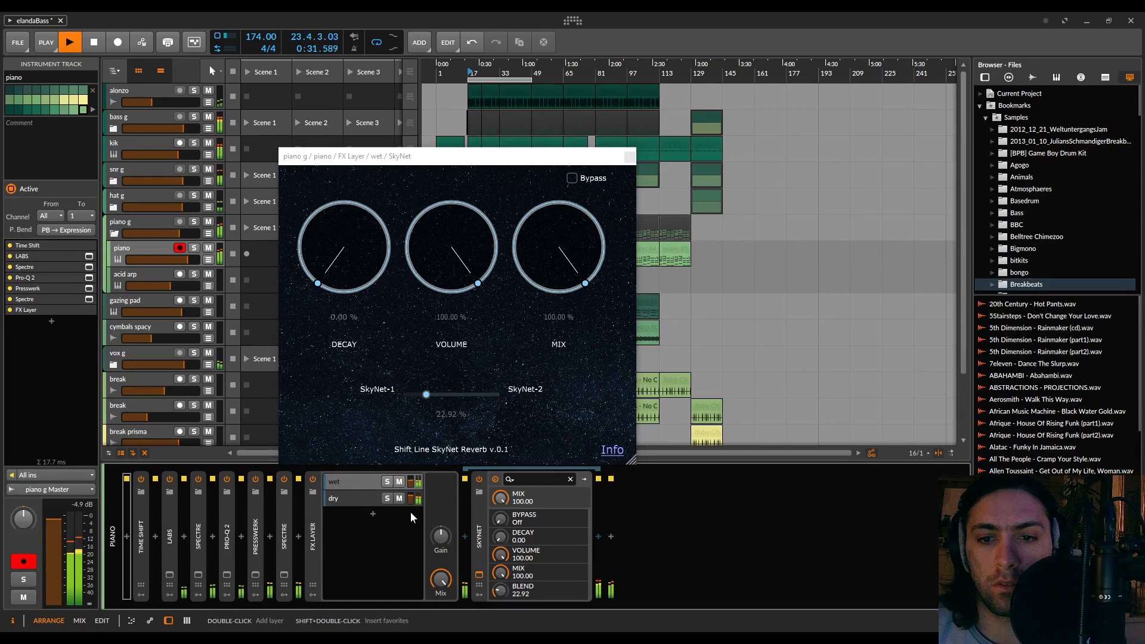
pyautogui.press('space')
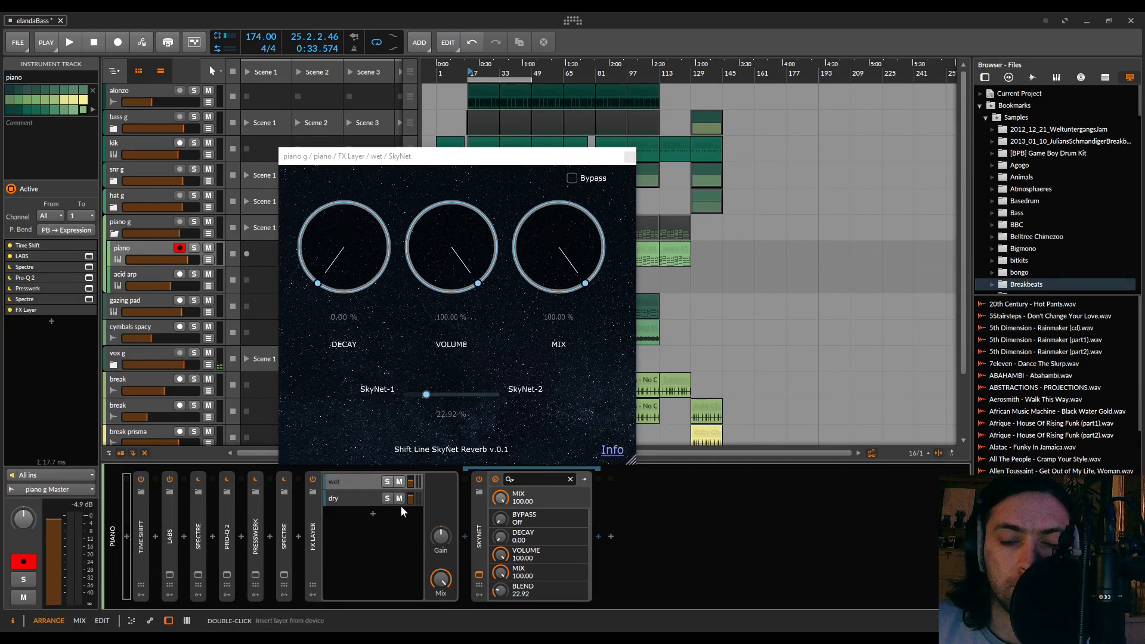
# Close and reopen the SkyNet plug-in window, test resizing it, and close it again
pyautogui.moveTo(633, 462); pyautogui.dragTo(637, 492)
pyautogui.click(632, 157)
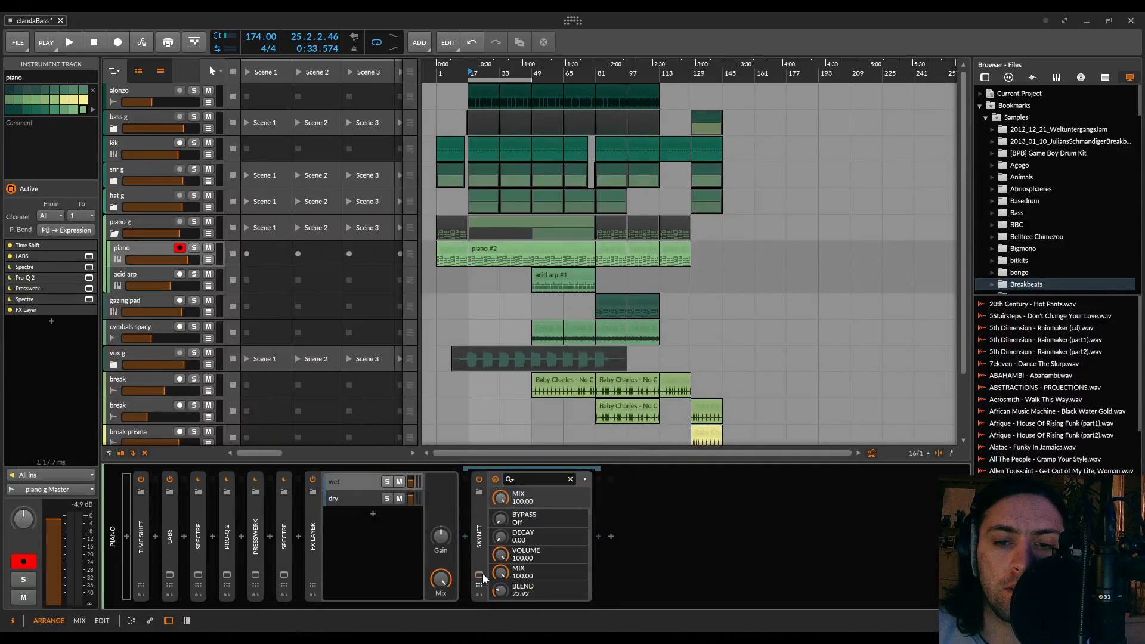
pyautogui.click(481, 577)
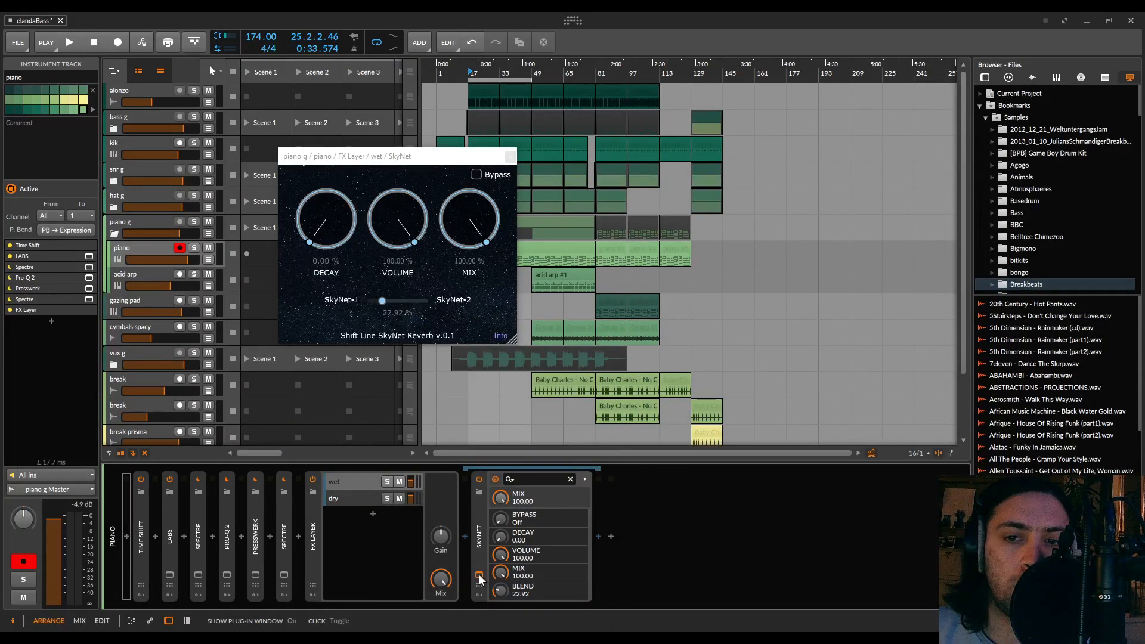
pyautogui.moveTo(513, 341); pyautogui.dragTo(632, 475)
pyautogui.moveTo(653, 439); pyautogui.dragTo(603, 426)
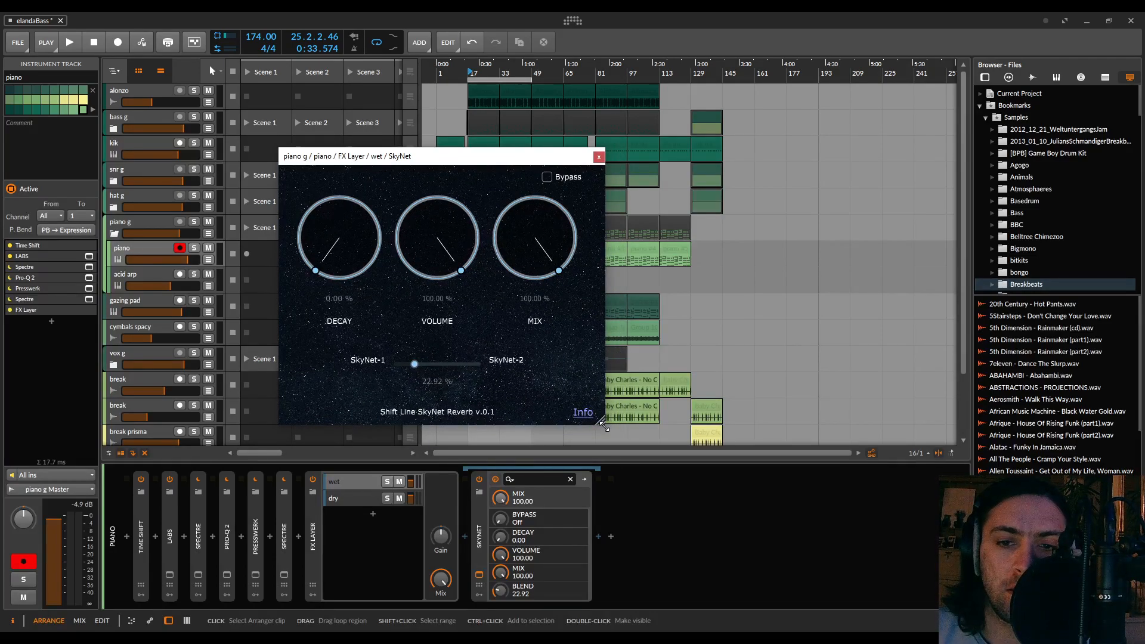
pyautogui.moveTo(602, 425); pyautogui.dragTo(655, 458)
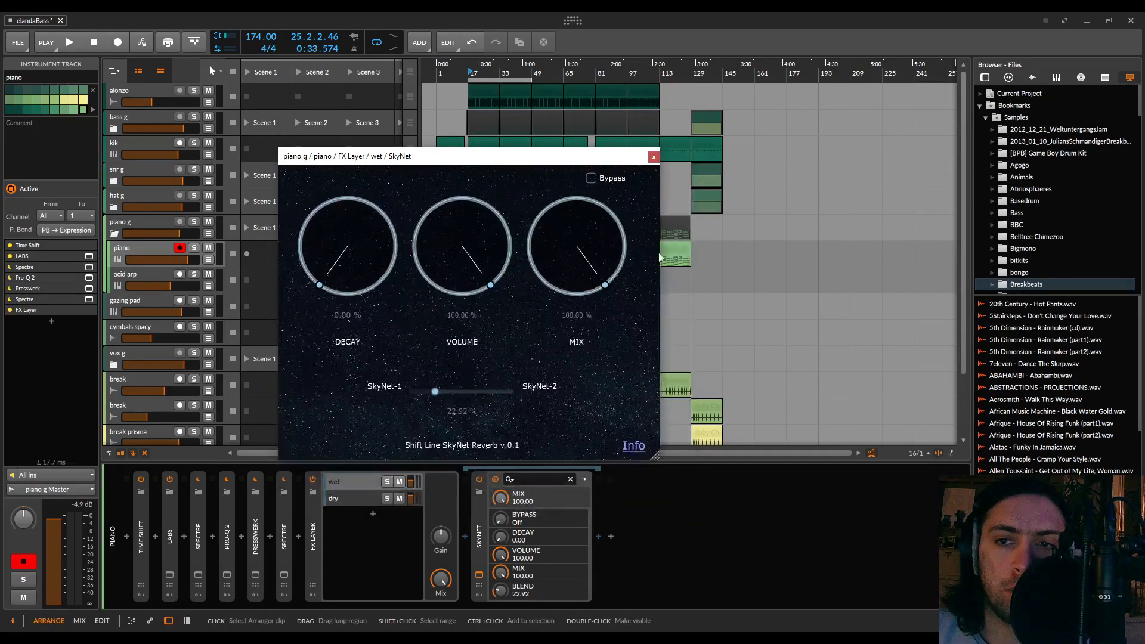
pyautogui.click(656, 157)
# Collapse the FX Layer device in the piano track's device chain
pyautogui.click(569, 480)
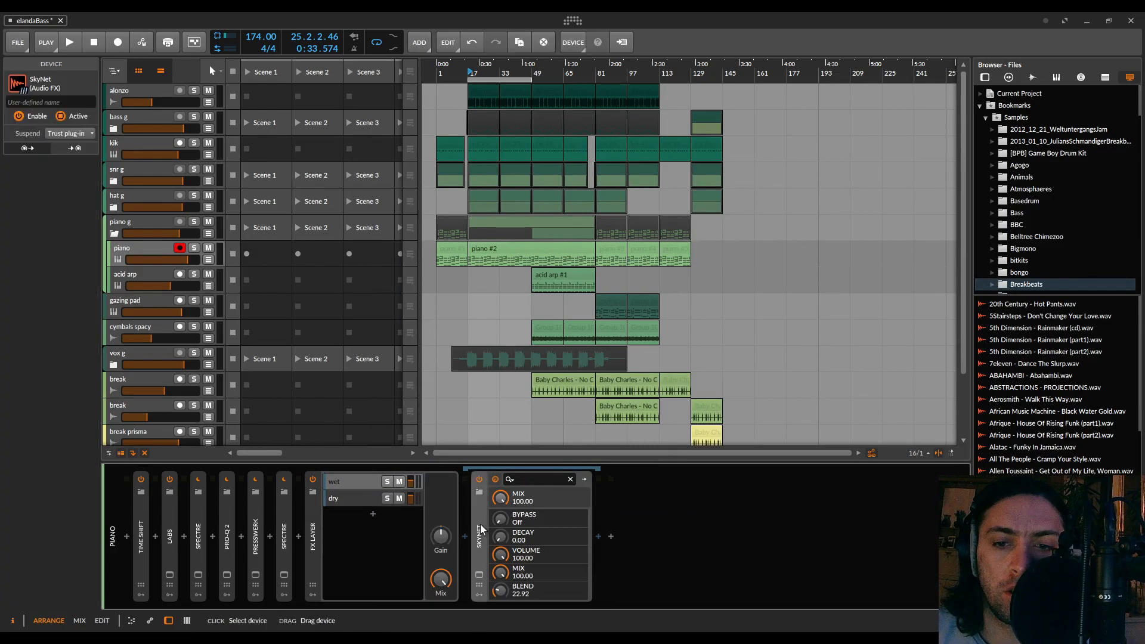
pyautogui.click(311, 521)
pyautogui.click(312, 523)
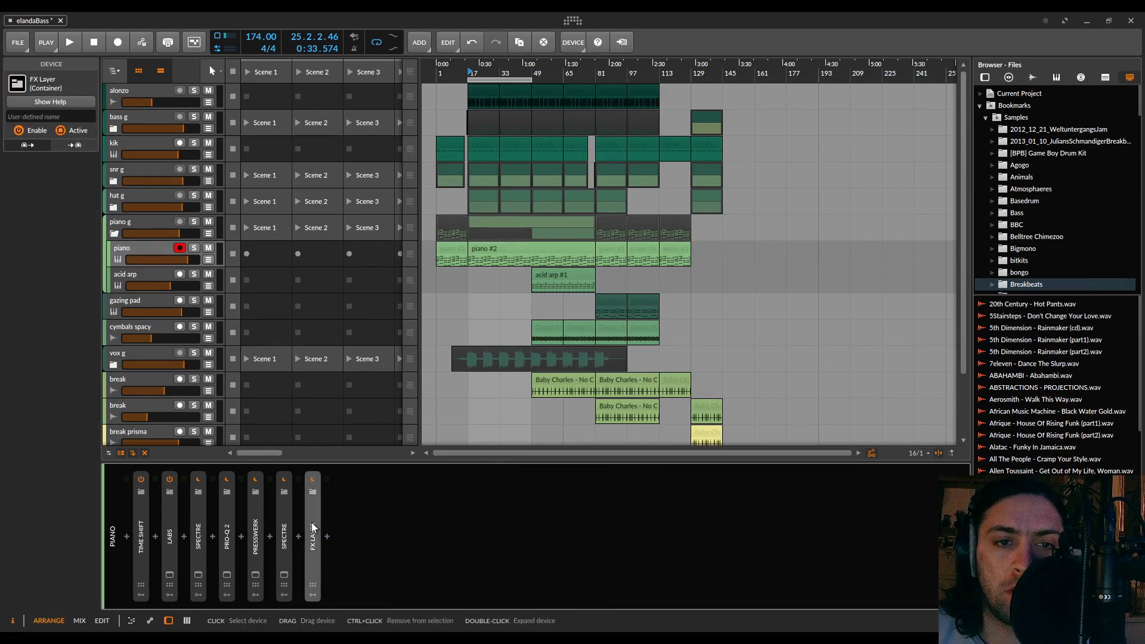
# Audition the snr g group in solo during playback and turn its solo off again
pyautogui.click(144, 277)
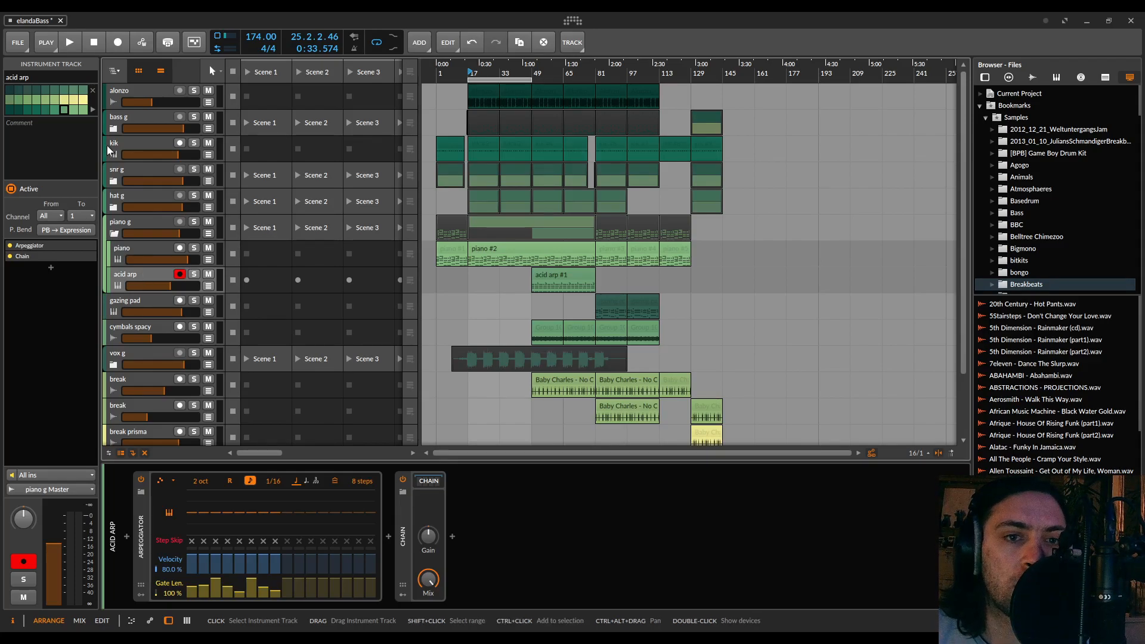
pyautogui.click(134, 174)
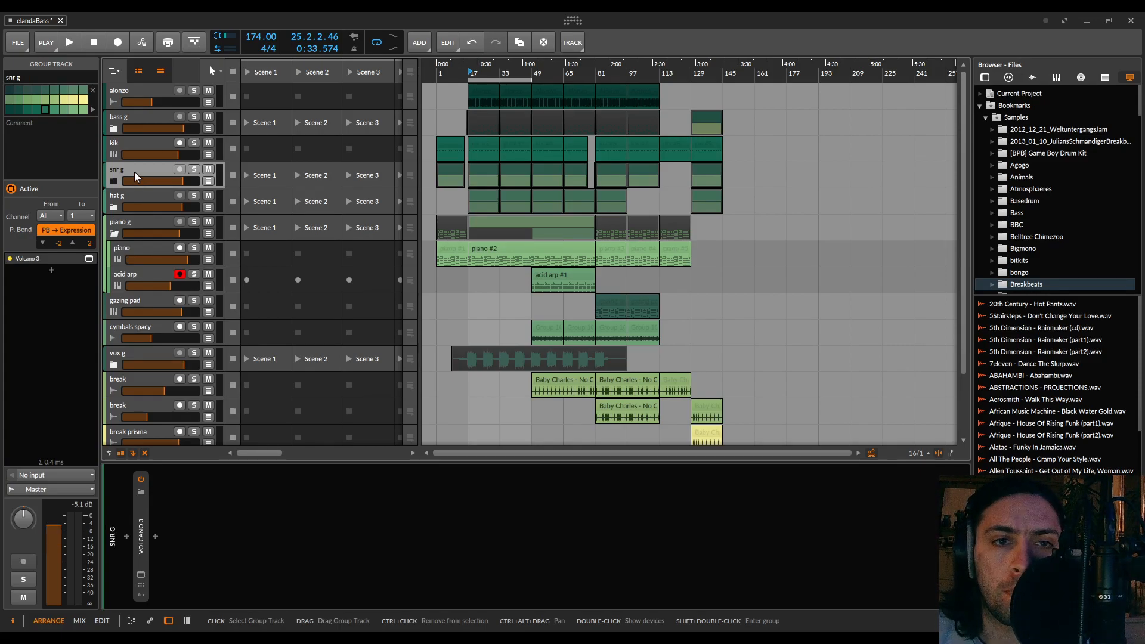
pyautogui.click(194, 170)
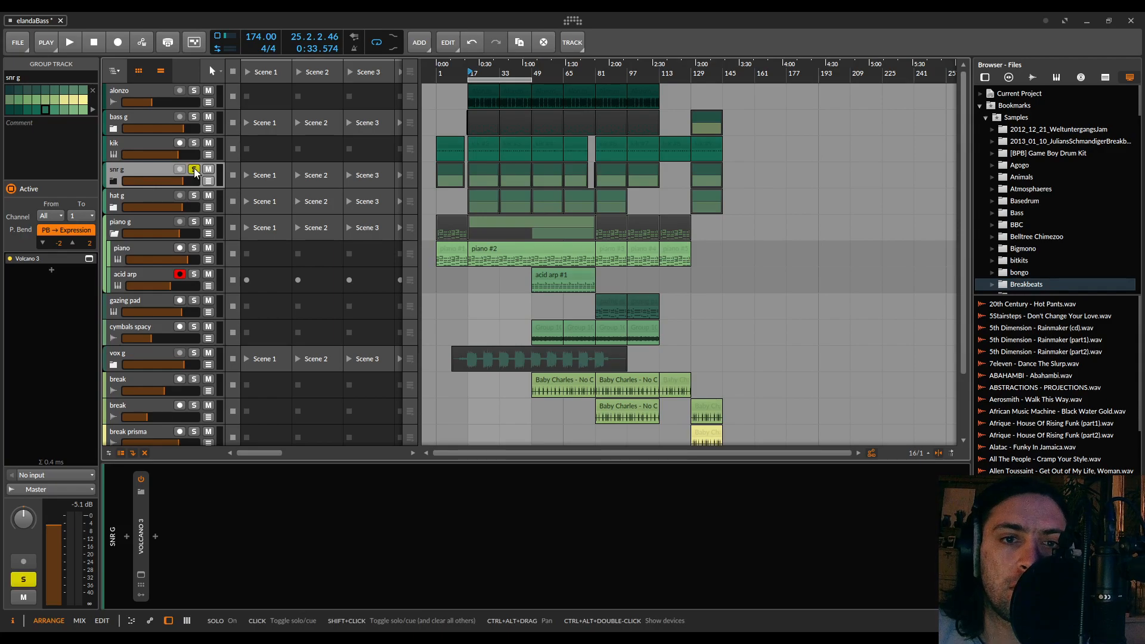
pyautogui.press('space')
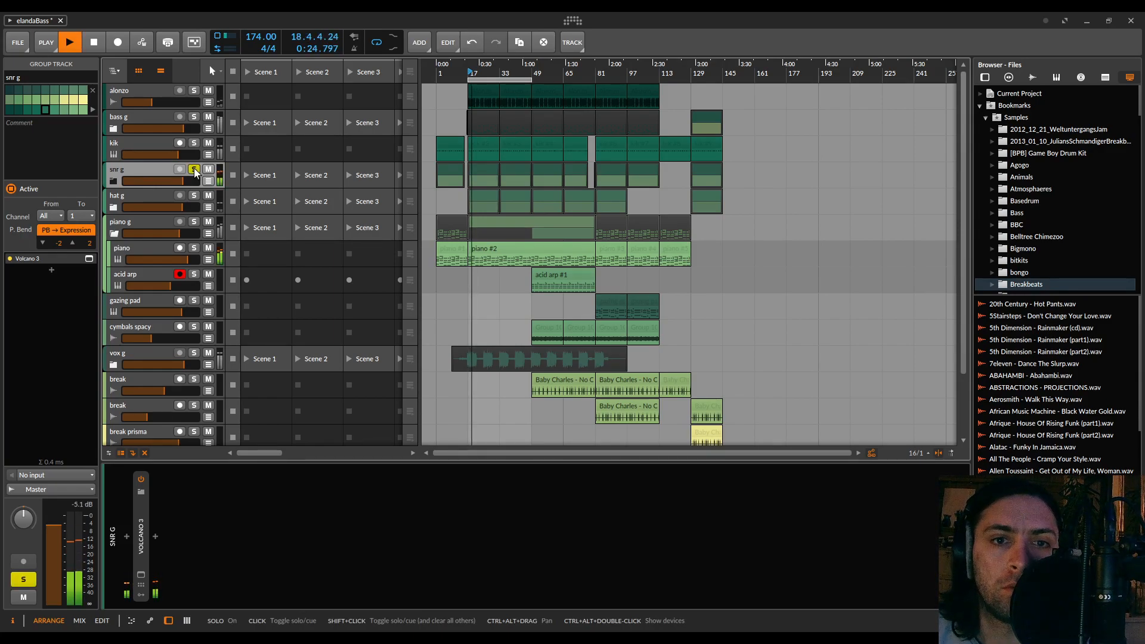
pyautogui.press('space')
pyautogui.click(194, 170)
# Expand the snr g group and play its snr track in solo
pyautogui.click(113, 180)
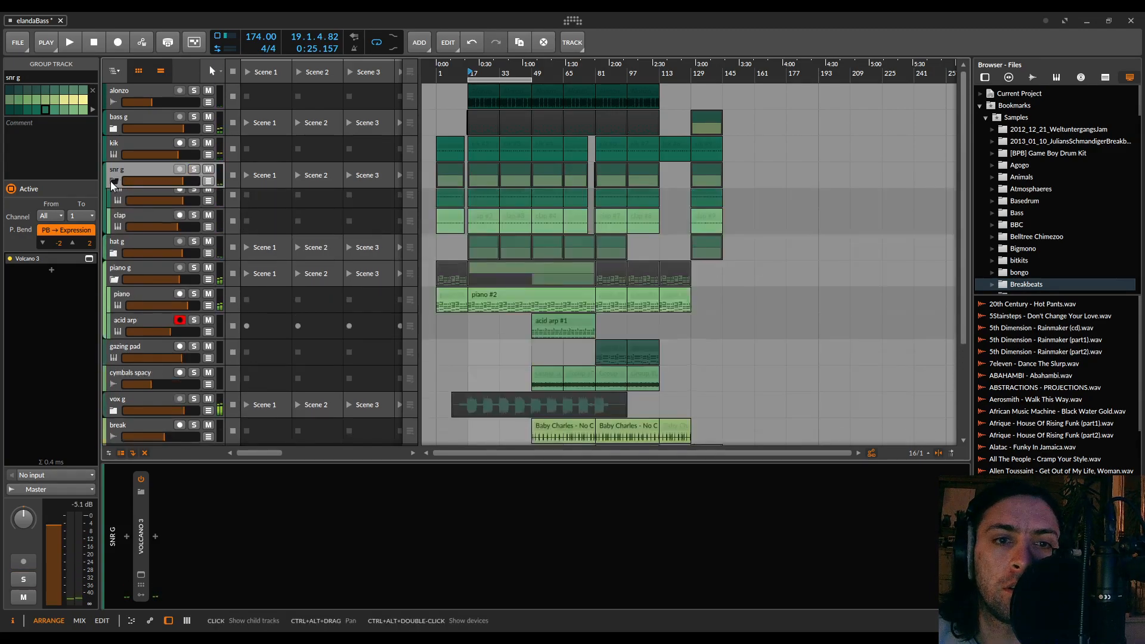
pyautogui.click(144, 195)
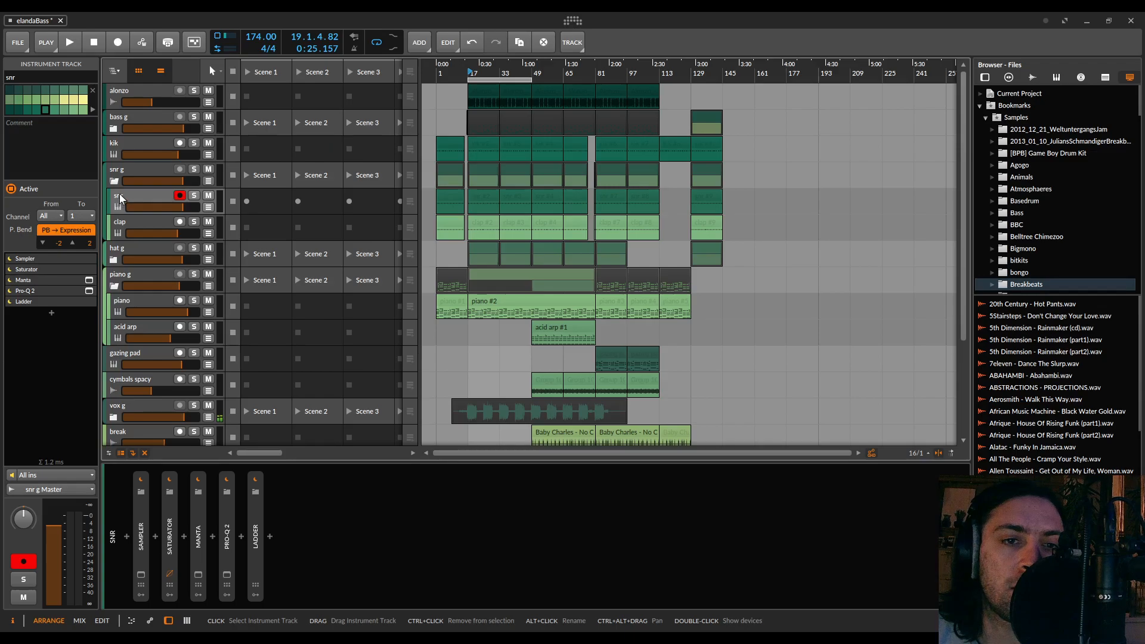
pyautogui.click(194, 196)
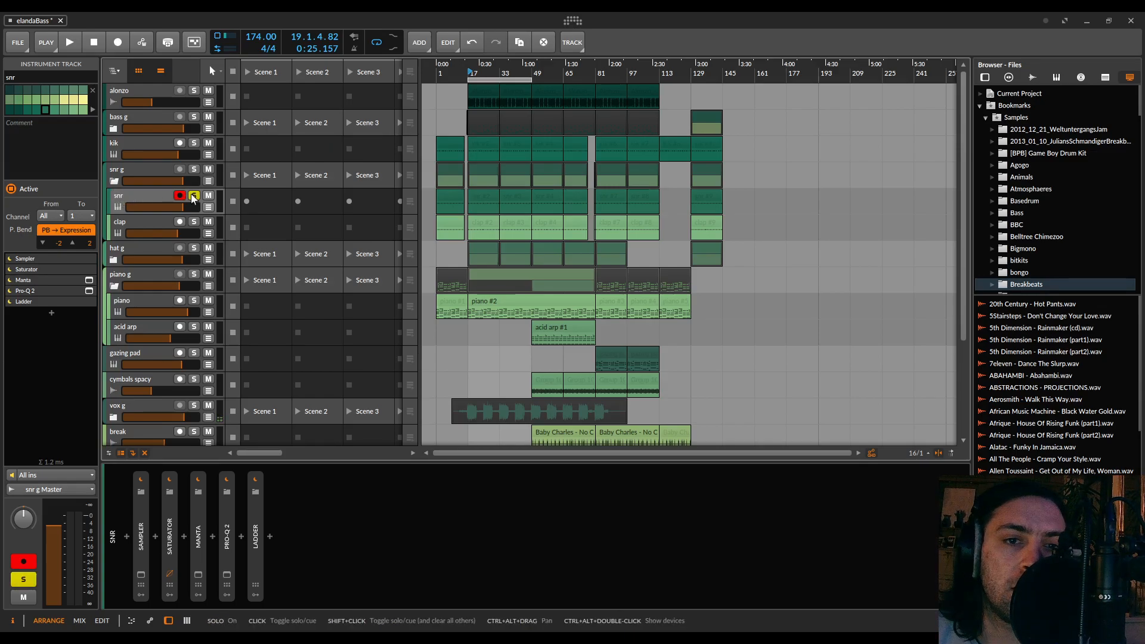
pyautogui.press('space')
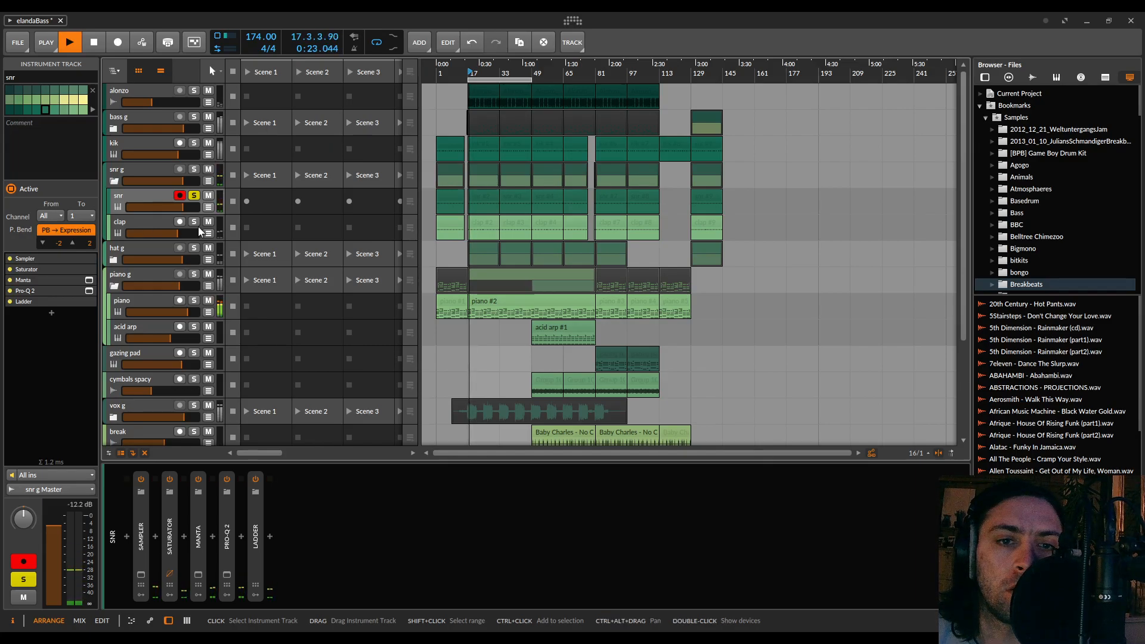
# Switch the solo from the snr track to the clap track and stop playback
pyautogui.click(193, 222)
pyautogui.click(194, 196)
pyautogui.press('space')
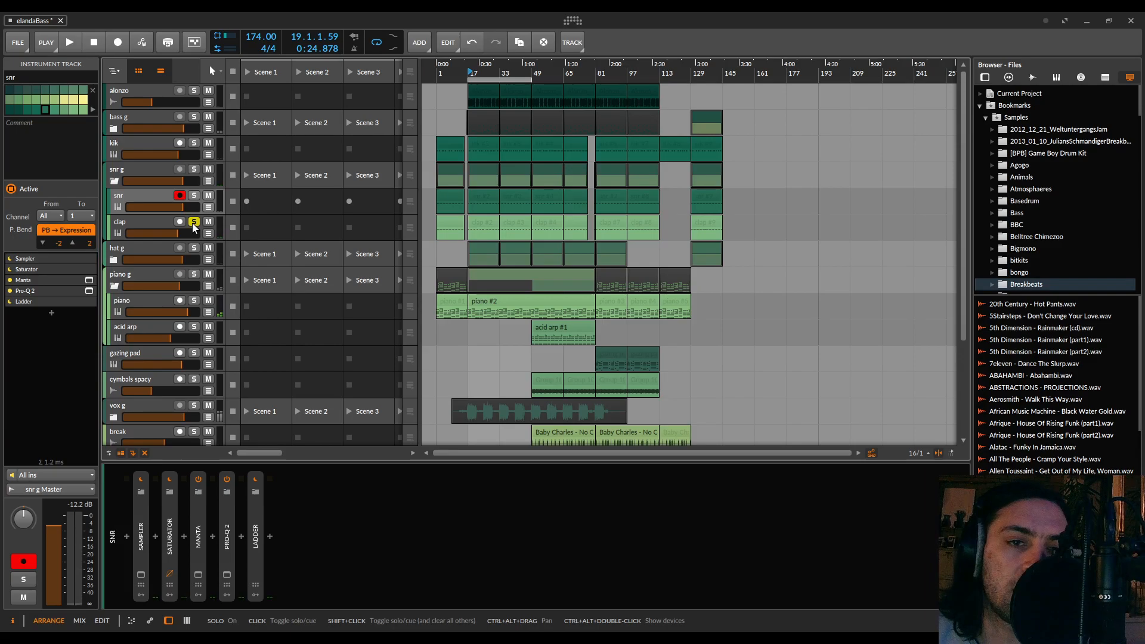
# Browse the reverb devices available to insert after the FX Layer on the clap track, closing the browser without inserting one
pyautogui.click(128, 218)
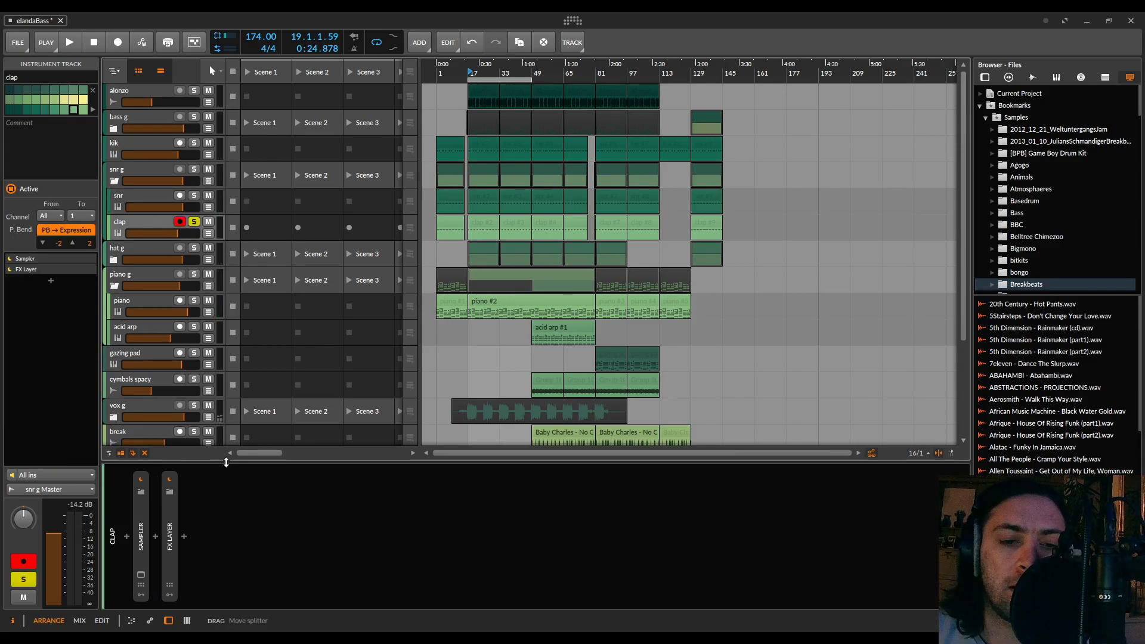
pyautogui.click(185, 537)
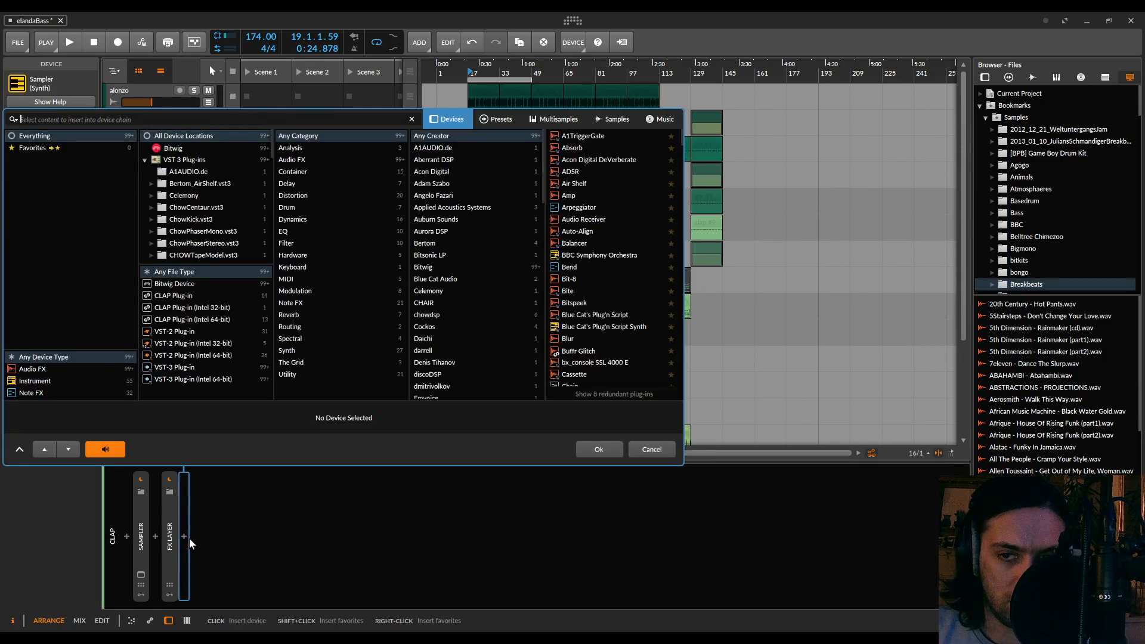
pyautogui.write('rever')
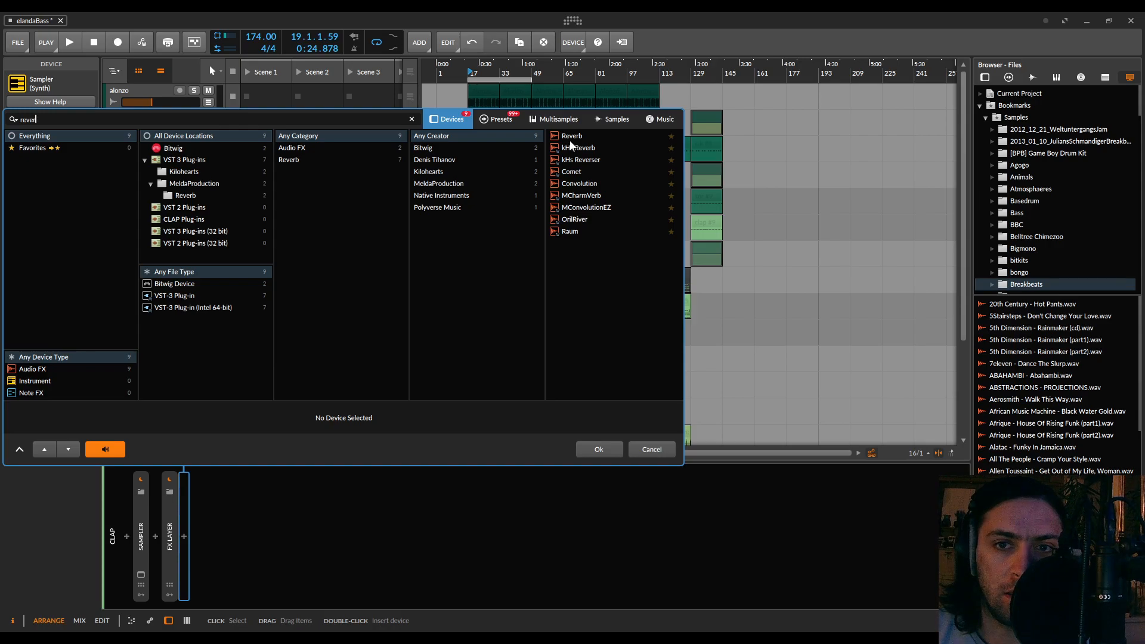
pyautogui.hotkey('ctrl', 'a')
pyautogui.press('BackSpace')
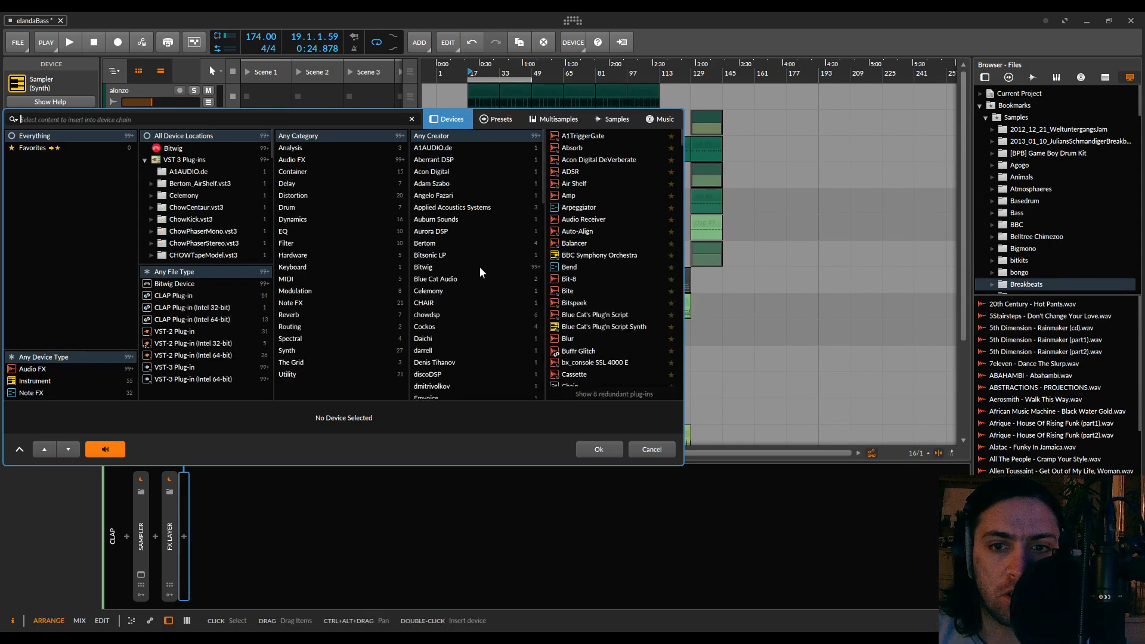
pyautogui.scroll(-3, 454, 277)
pyautogui.scroll(-10, 446, 303)
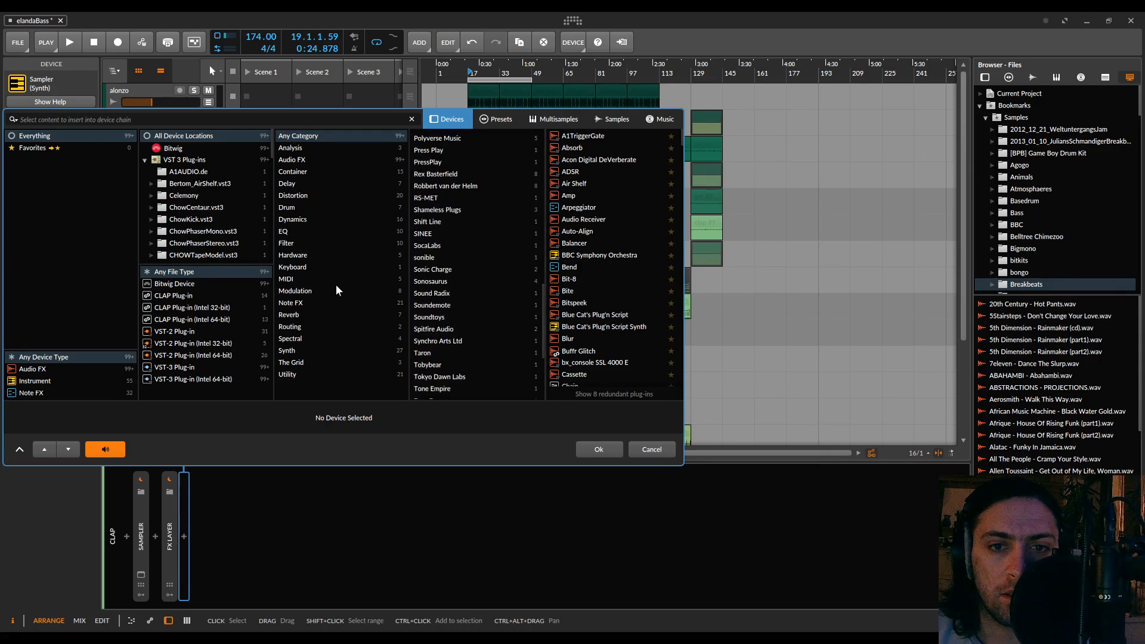
pyautogui.click(290, 316)
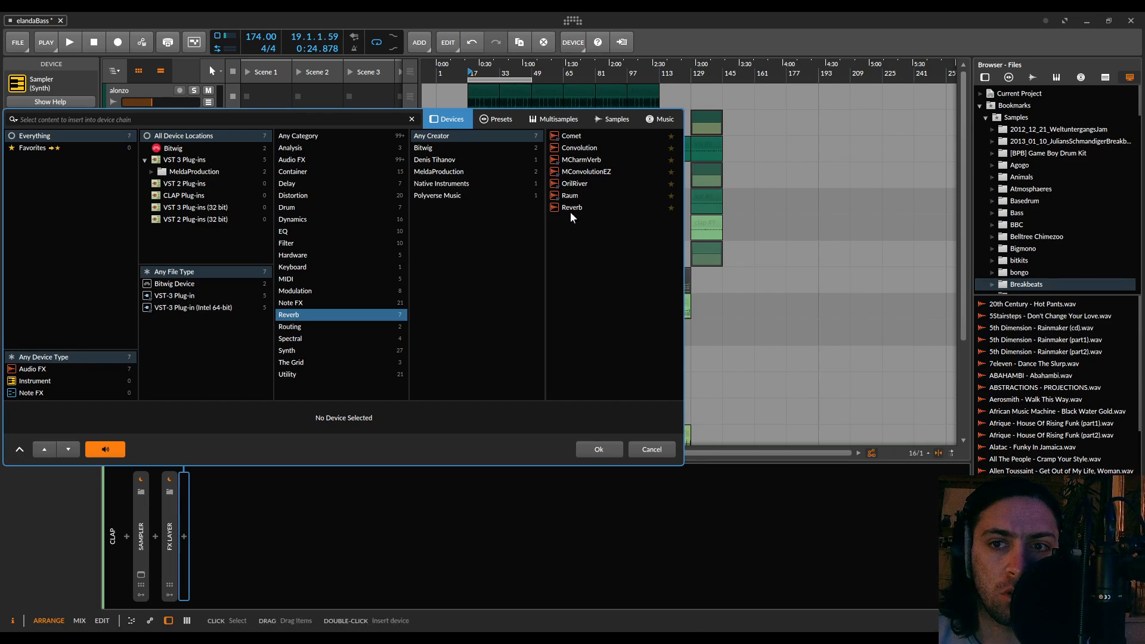
pyautogui.click(643, 448)
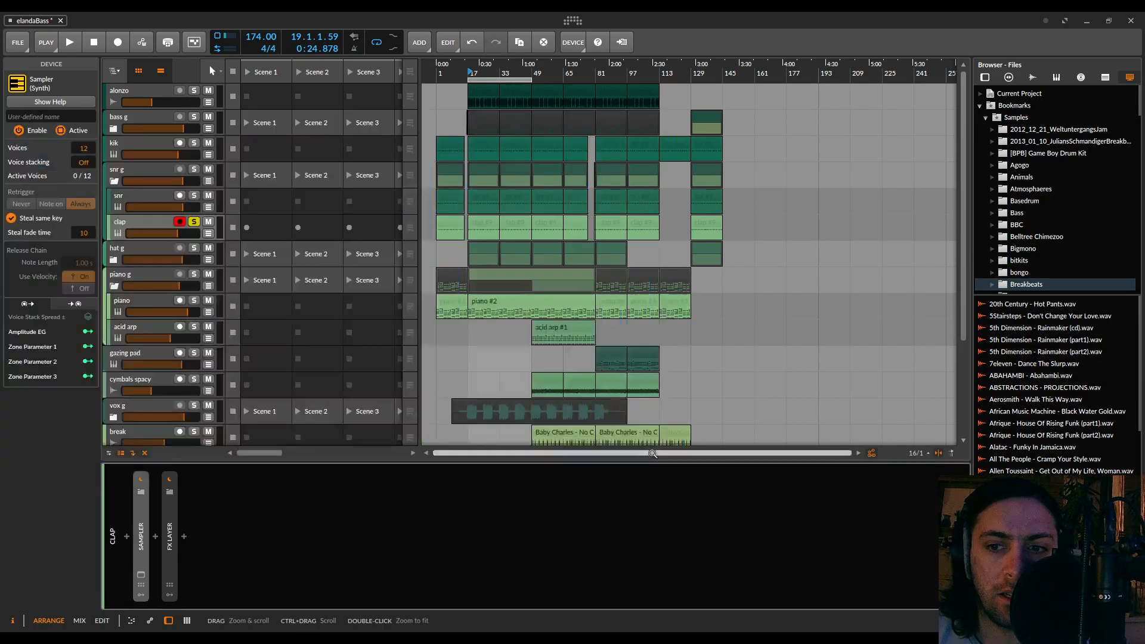
pyautogui.click(185, 536)
pyautogui.write('star')
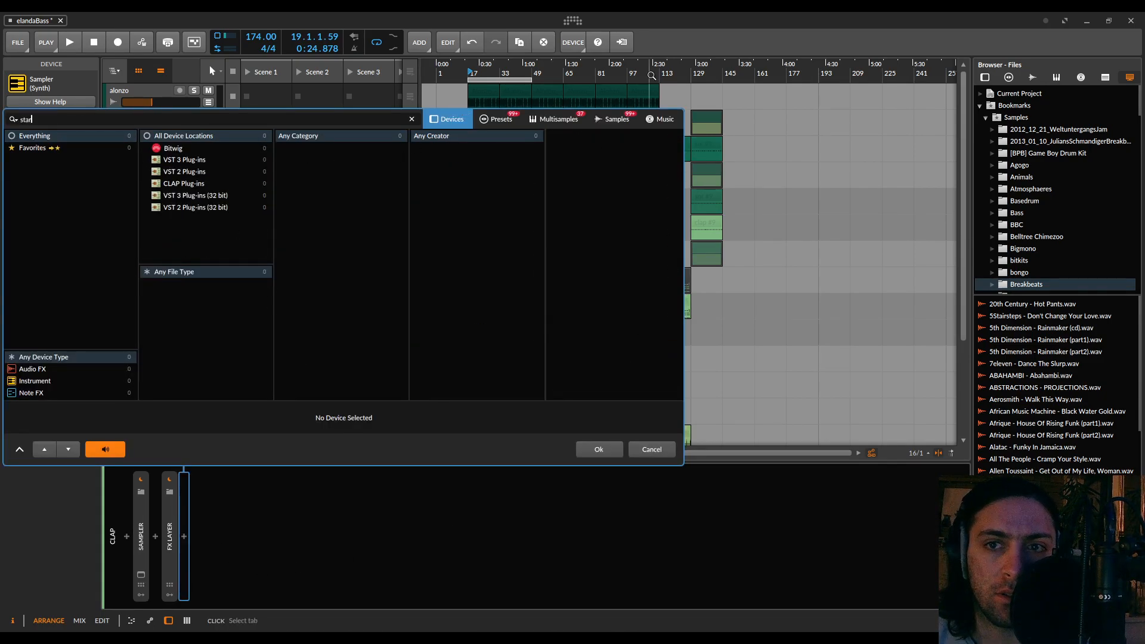
pyautogui.press('BackSpace')
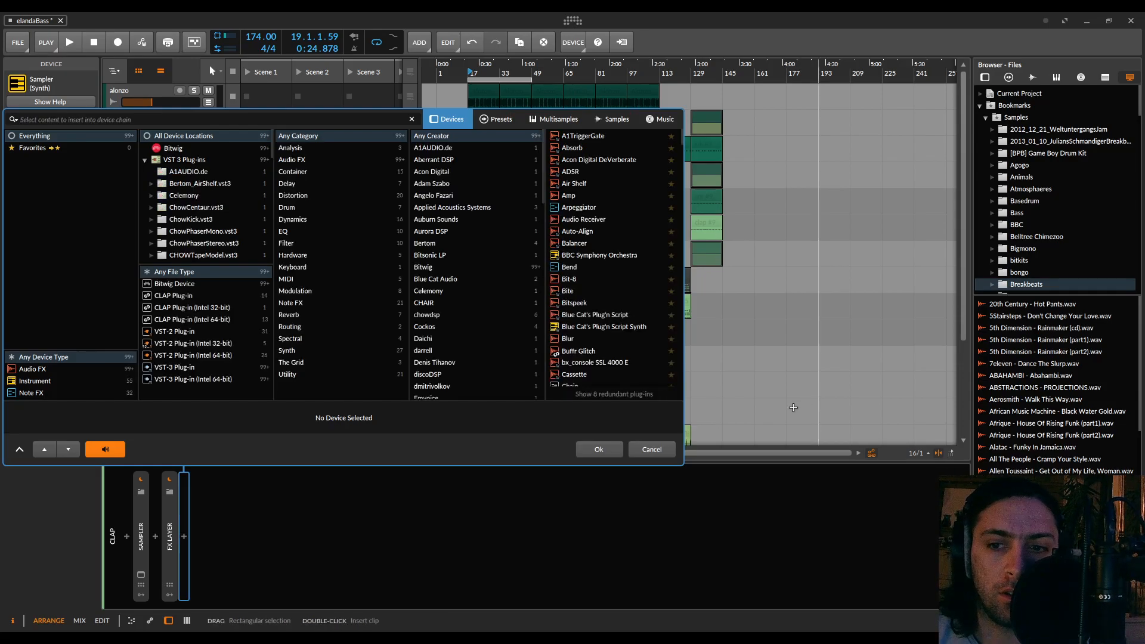
pyautogui.click(656, 449)
# Check which reverb device sits on the wet layer of the piano track's FX Layer
pyautogui.click(132, 217)
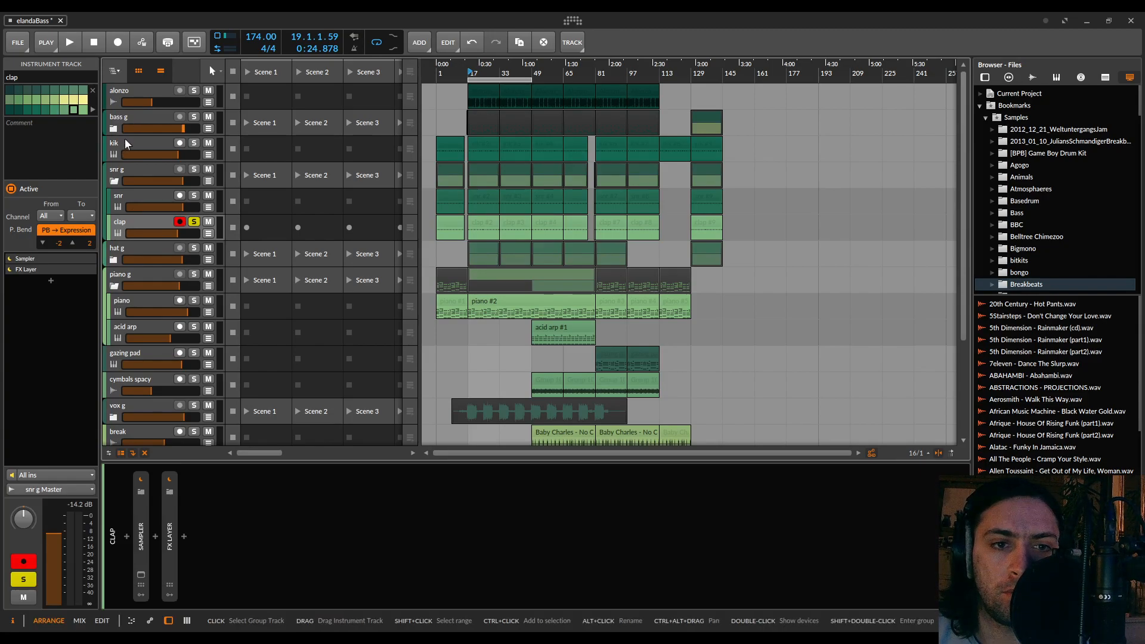
pyautogui.click(125, 305)
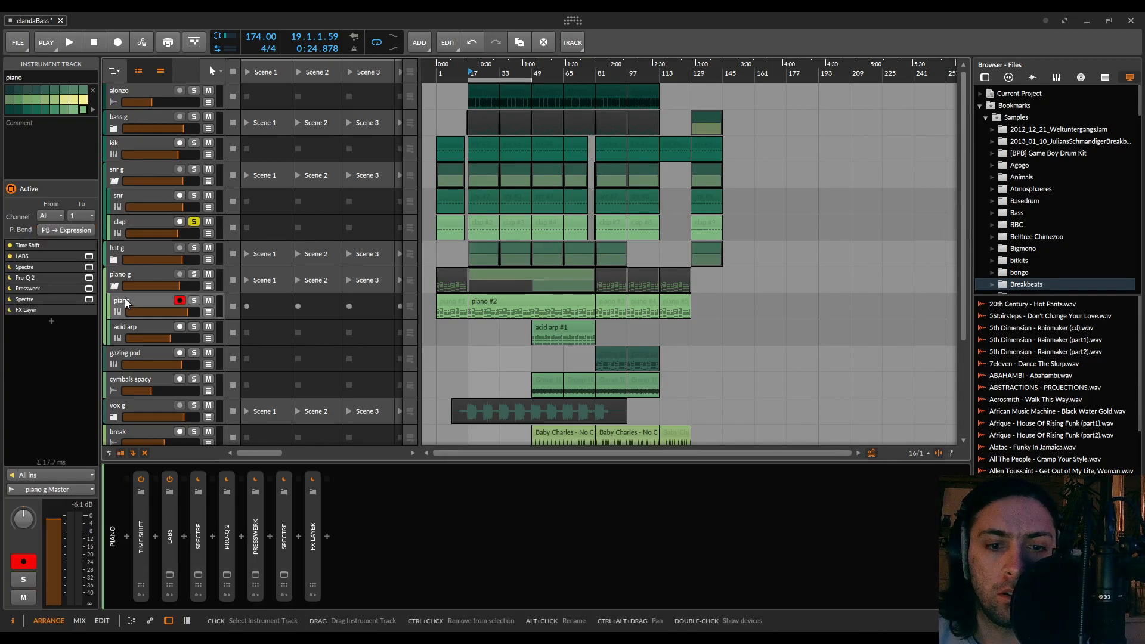
pyautogui.doubleClick(313, 544)
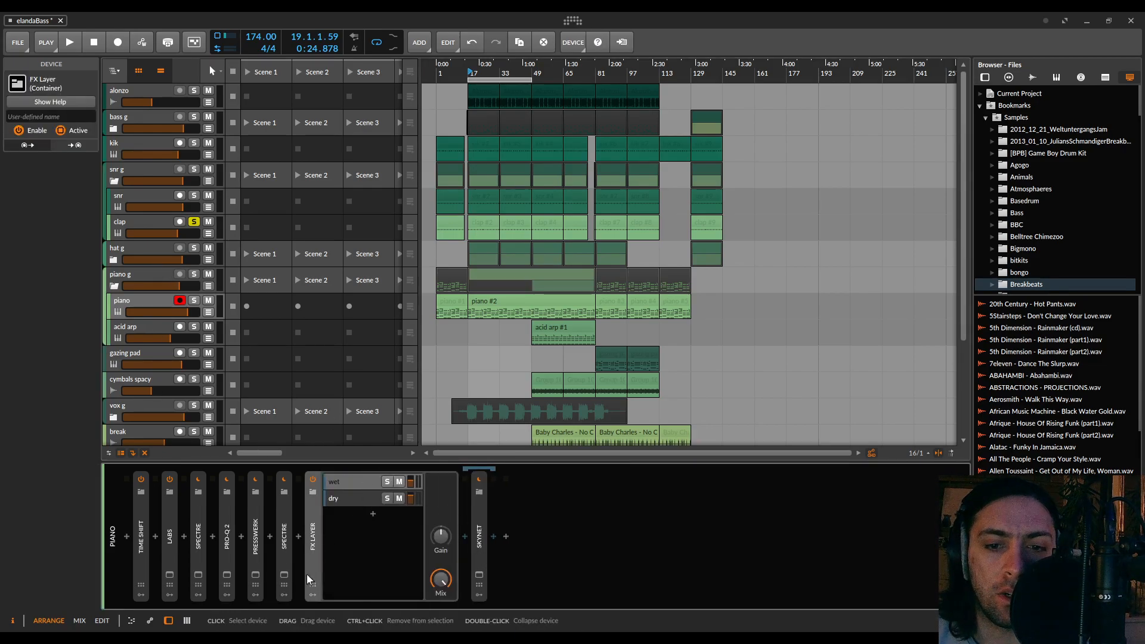
pyautogui.doubleClick(317, 550)
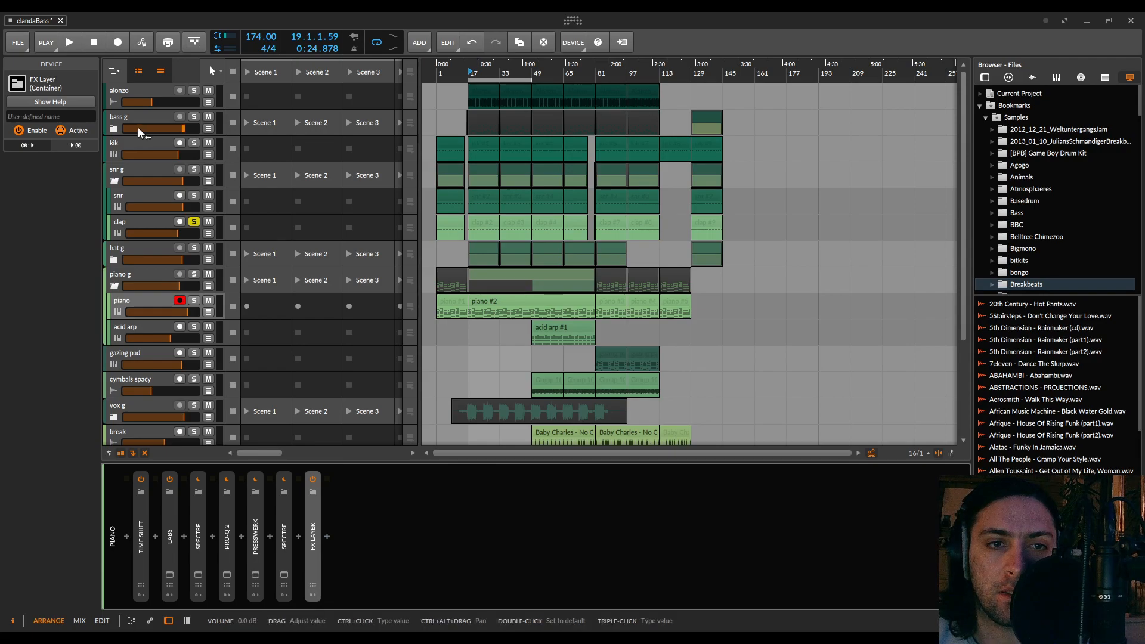
# Insert the SkyNet reverb after the FX Layer in the clap track's device chain
pyautogui.click(123, 176)
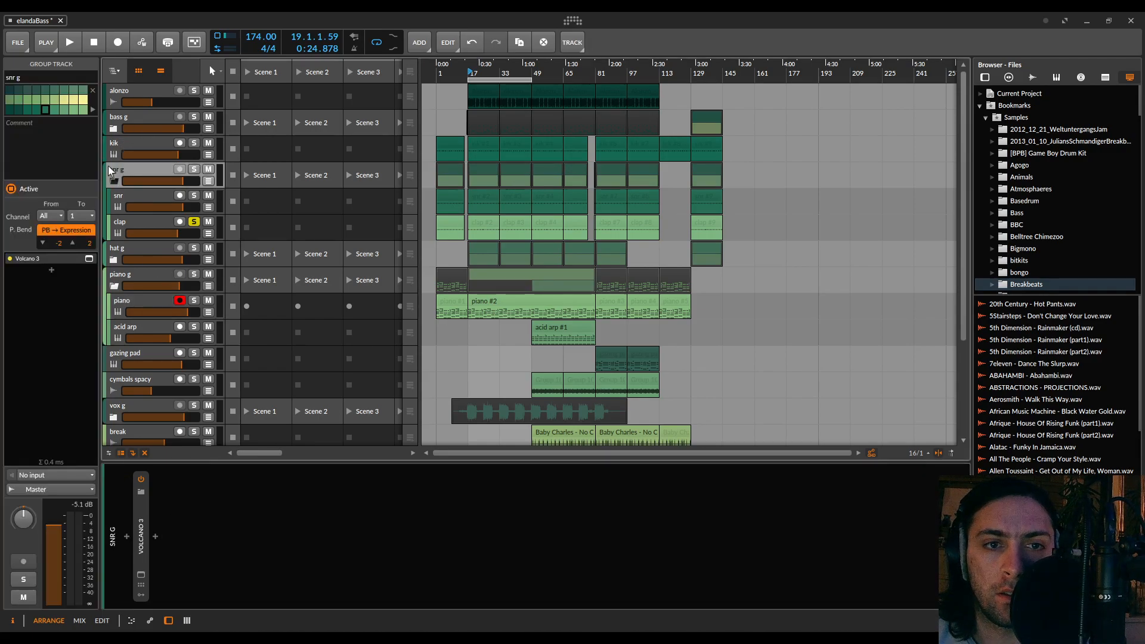
pyautogui.click(124, 224)
pyautogui.click(182, 536)
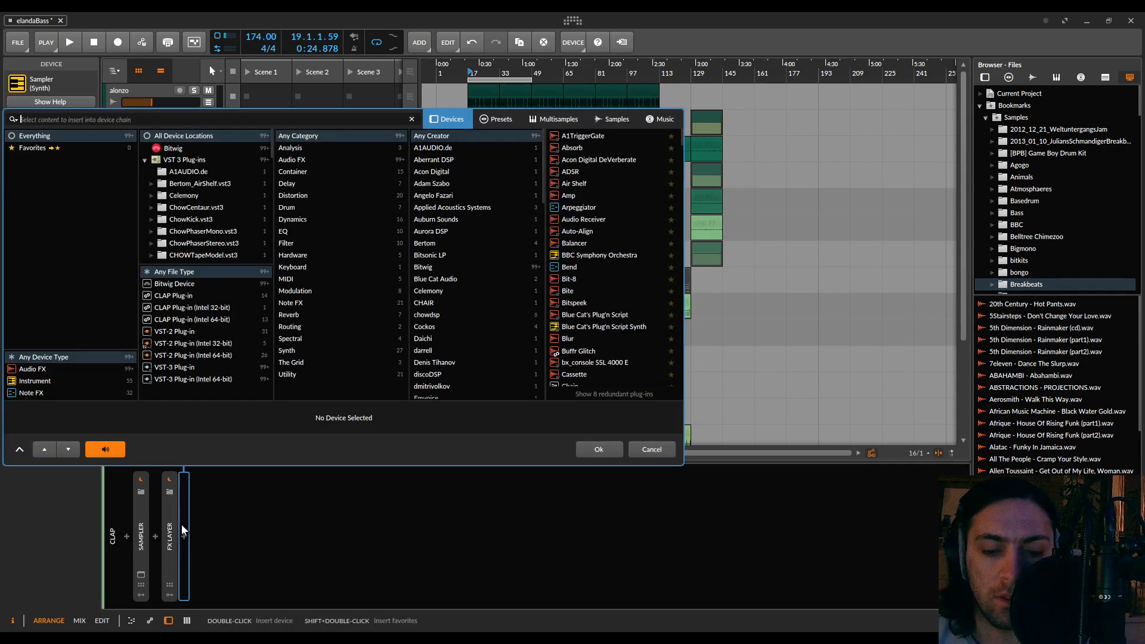
pyautogui.write('sky')
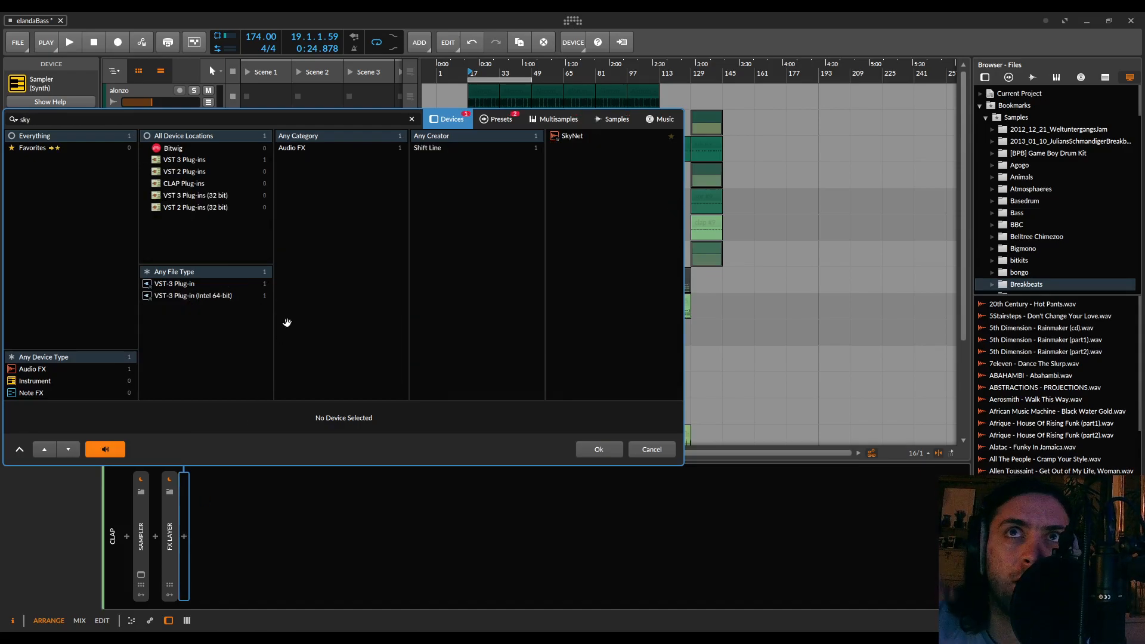
pyautogui.doubleClick(572, 137)
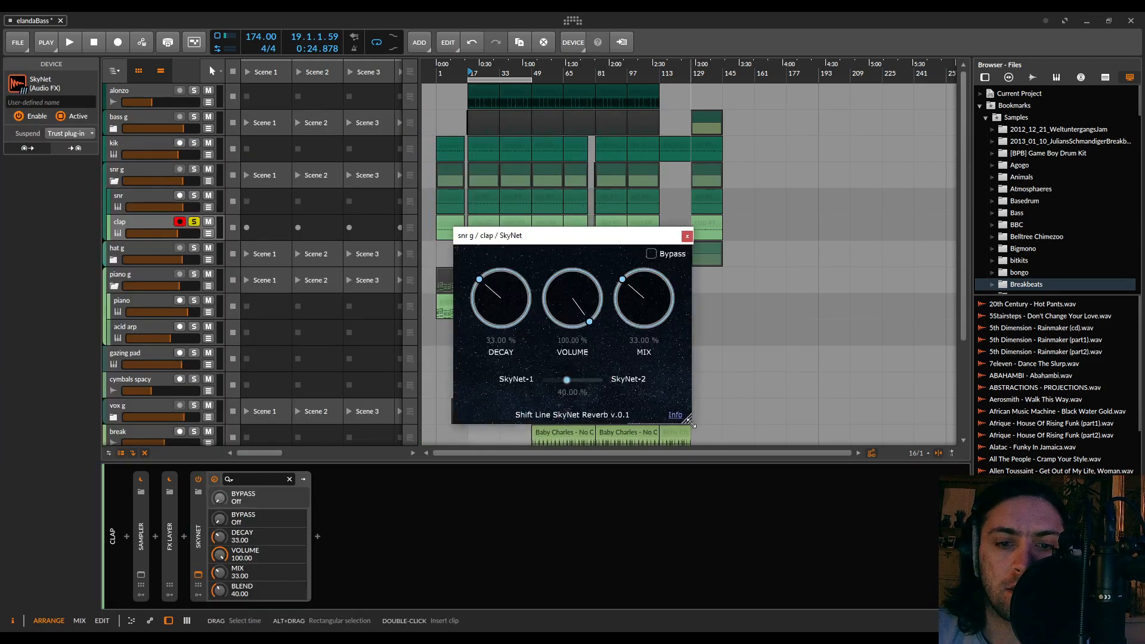
# Set the clap's SkyNet mix to 100% and save these settings as the device's default preset
pyautogui.moveTo(631, 233); pyautogui.dragTo(534, 155)
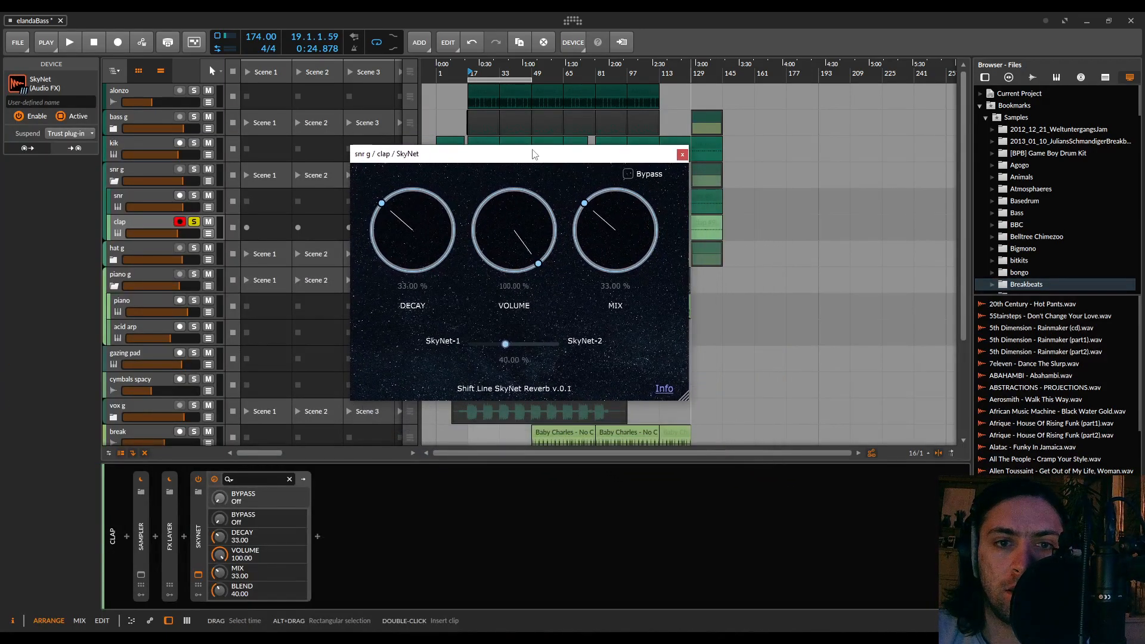
pyautogui.moveTo(596, 211); pyautogui.dragTo(643, 406)
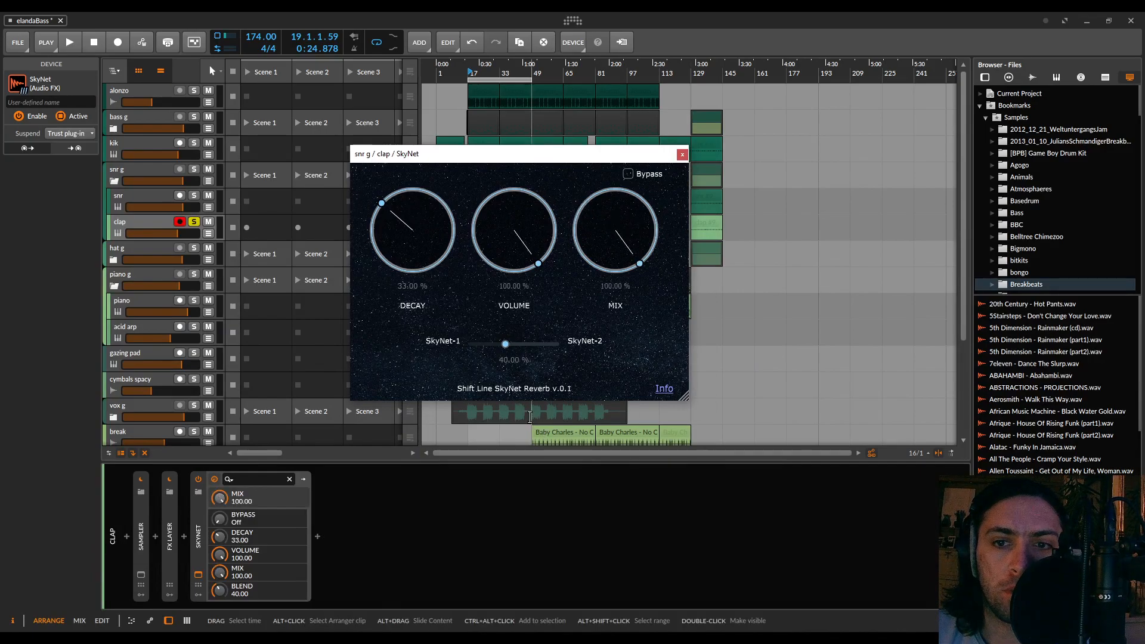
pyautogui.moveTo(534, 240); pyautogui.dragTo(538, 393)
pyautogui.click(642, 223)
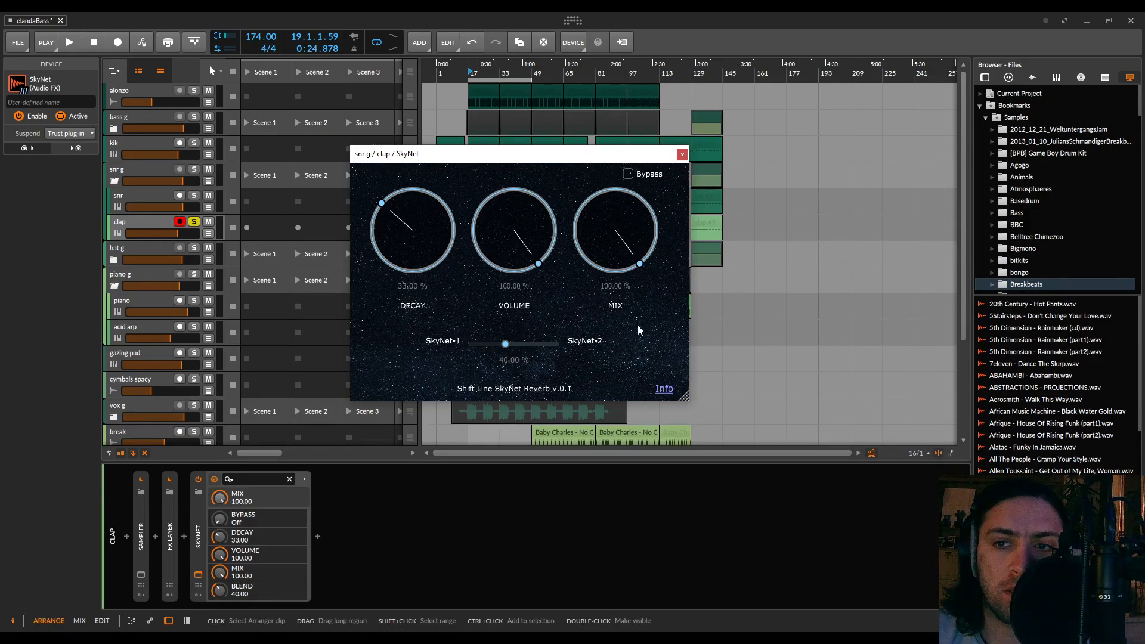
pyautogui.rightClick(199, 536)
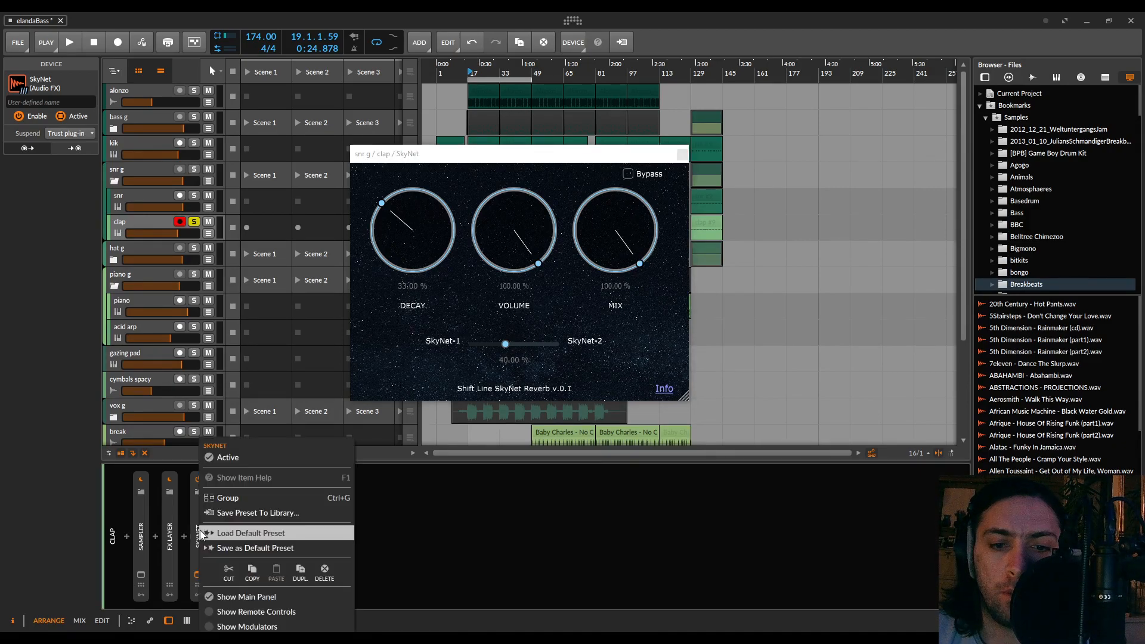
pyautogui.click(254, 548)
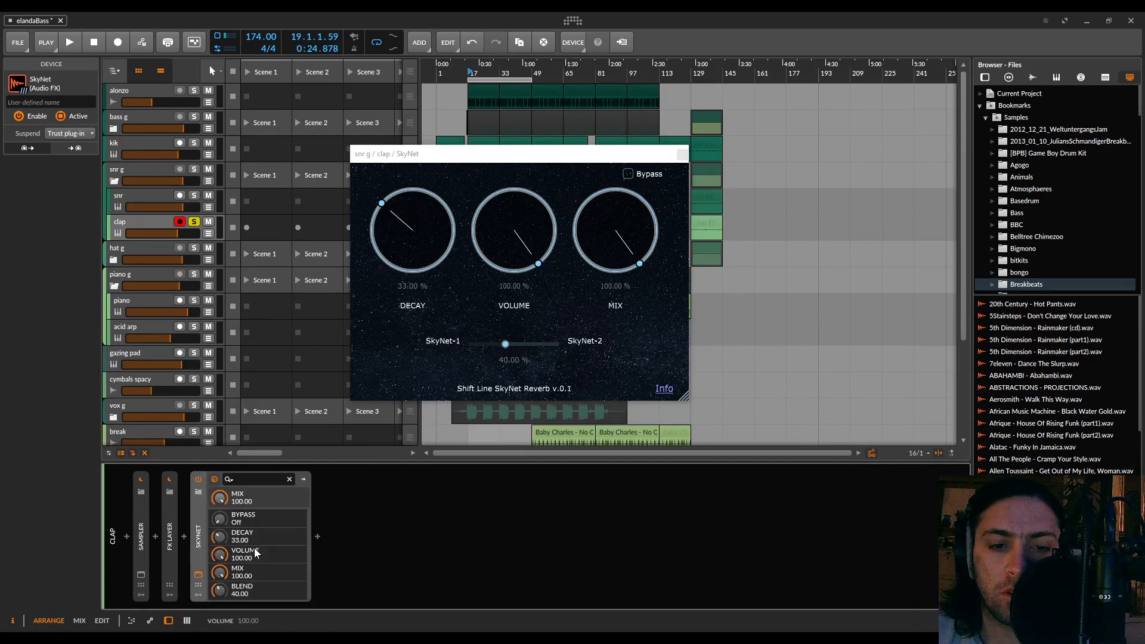
# Audition the soloed clap with SkyNet's decay at 0% and 100%, stop playback and return the decay to 0%
pyautogui.press('space')
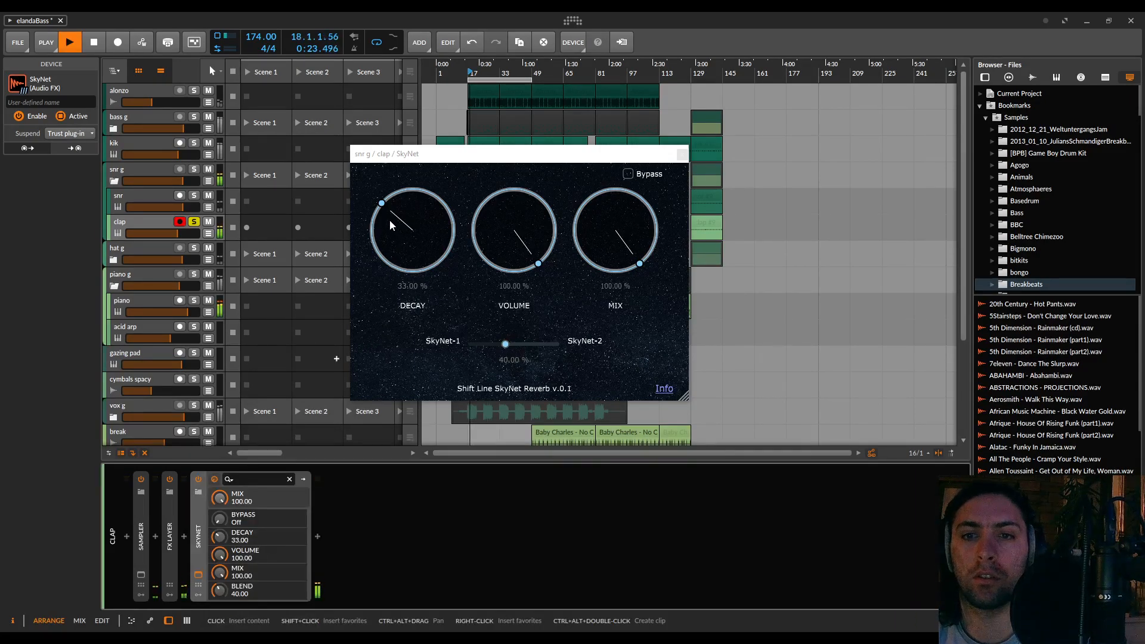
pyautogui.moveTo(380, 220); pyautogui.dragTo(359, 335)
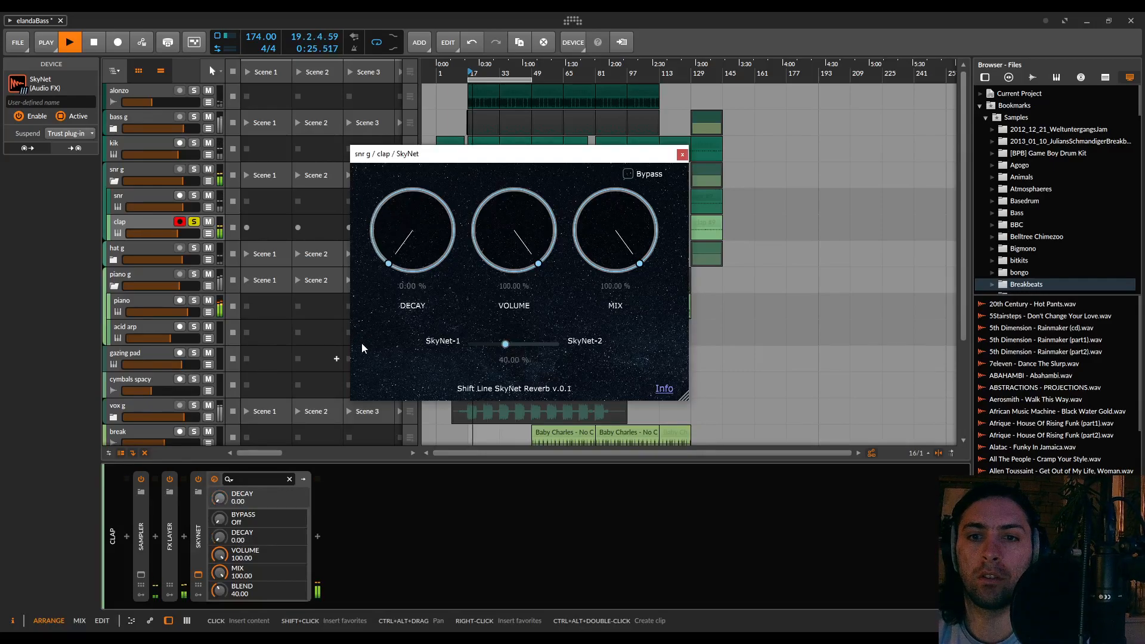
pyautogui.moveTo(430, 245); pyautogui.dragTo(438, 299)
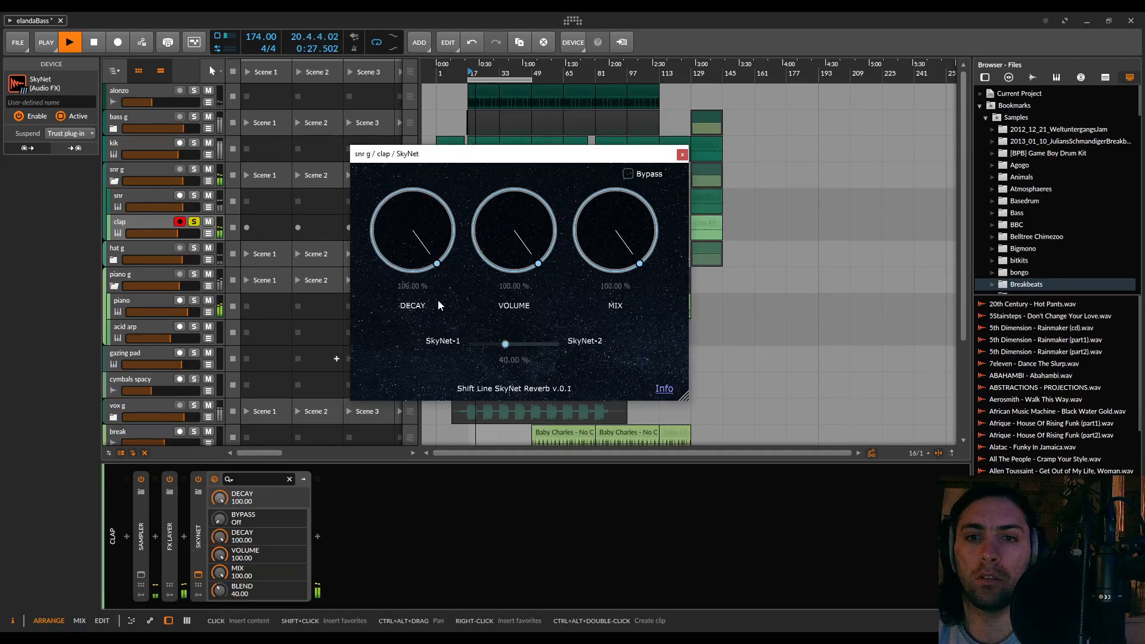
pyautogui.press('space')
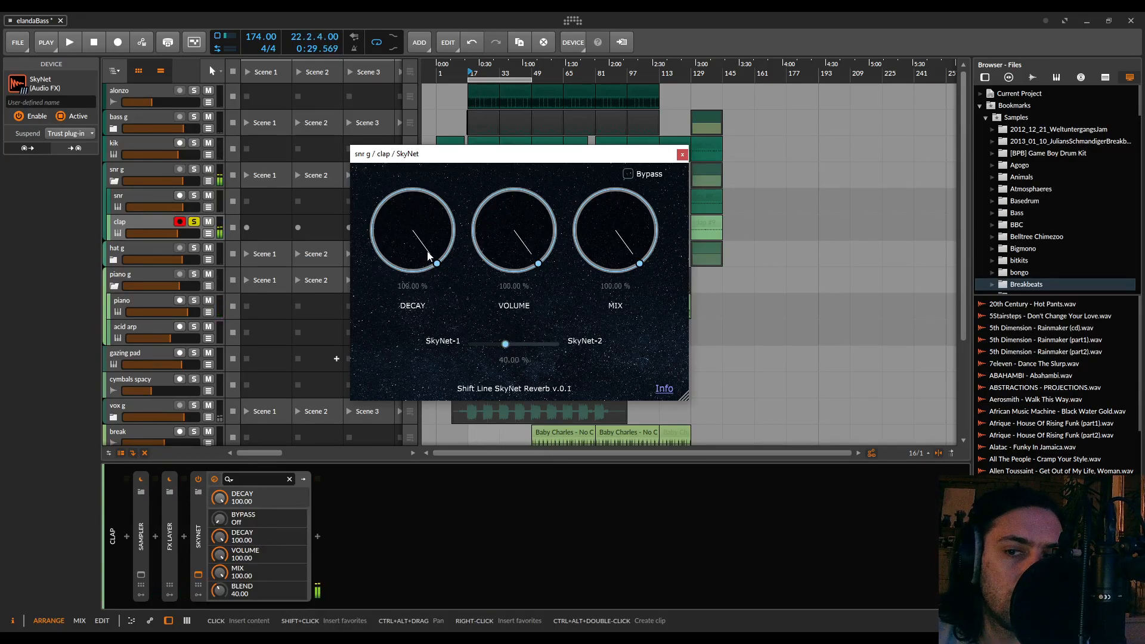
pyautogui.moveTo(428, 256); pyautogui.dragTo(408, 337)
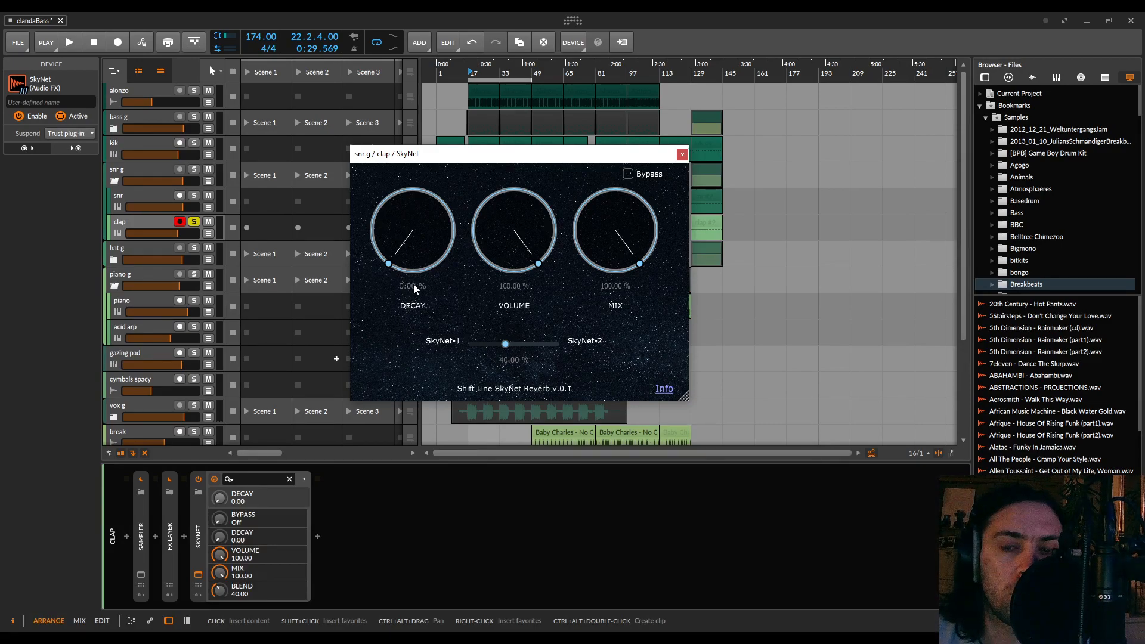
# Set SkyNet's decay to about 38.19% and move its plug-in window clear of the arrangement
pyautogui.moveTo(426, 154); pyautogui.dragTo(489, 300)
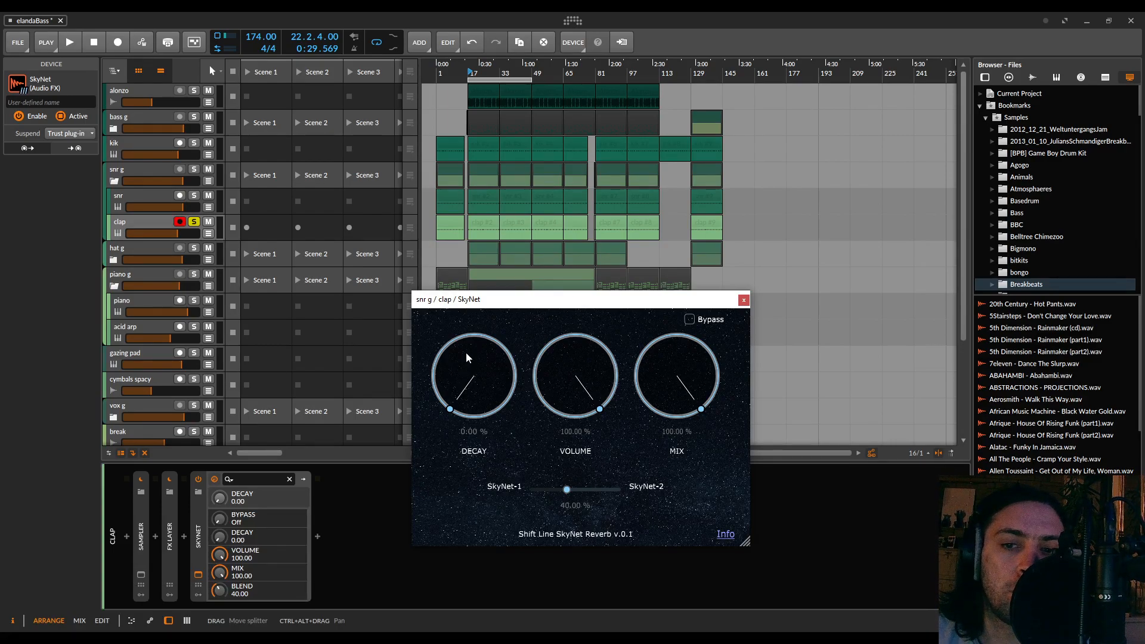
pyautogui.moveTo(465, 353); pyautogui.dragTo(452, 346)
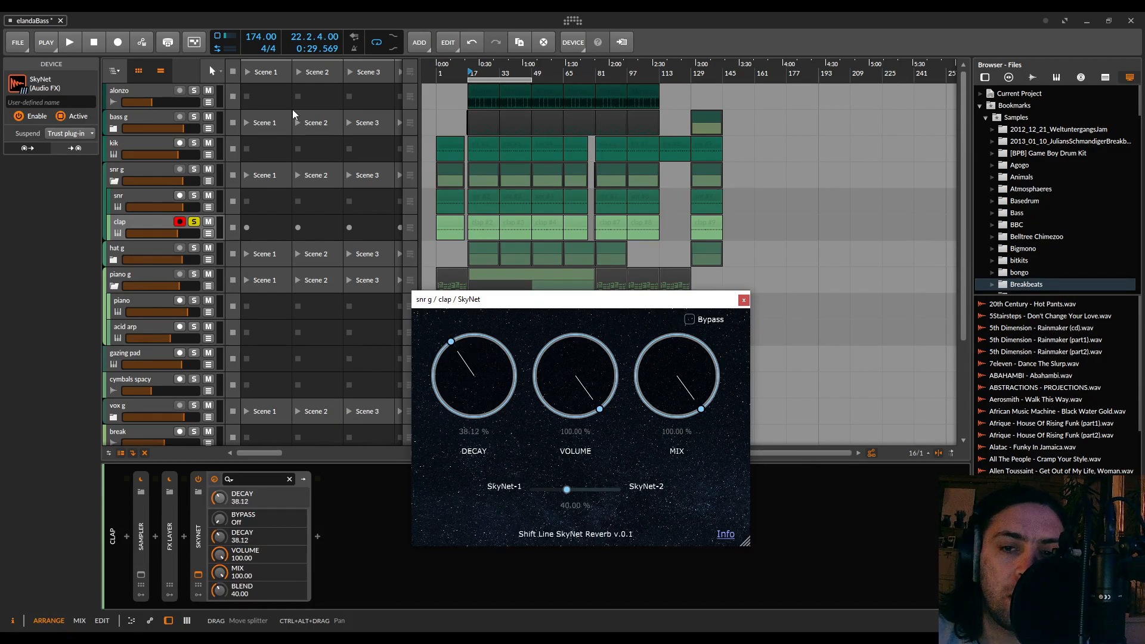
pyautogui.moveTo(291, 106); pyautogui.dragTo(208, 48)
pyautogui.moveTo(620, 300); pyautogui.dragTo(432, 31)
pyautogui.moveTo(259, 75); pyautogui.dragTo(214, 15)
pyautogui.moveTo(219, 13); pyautogui.dragTo(220, 13)
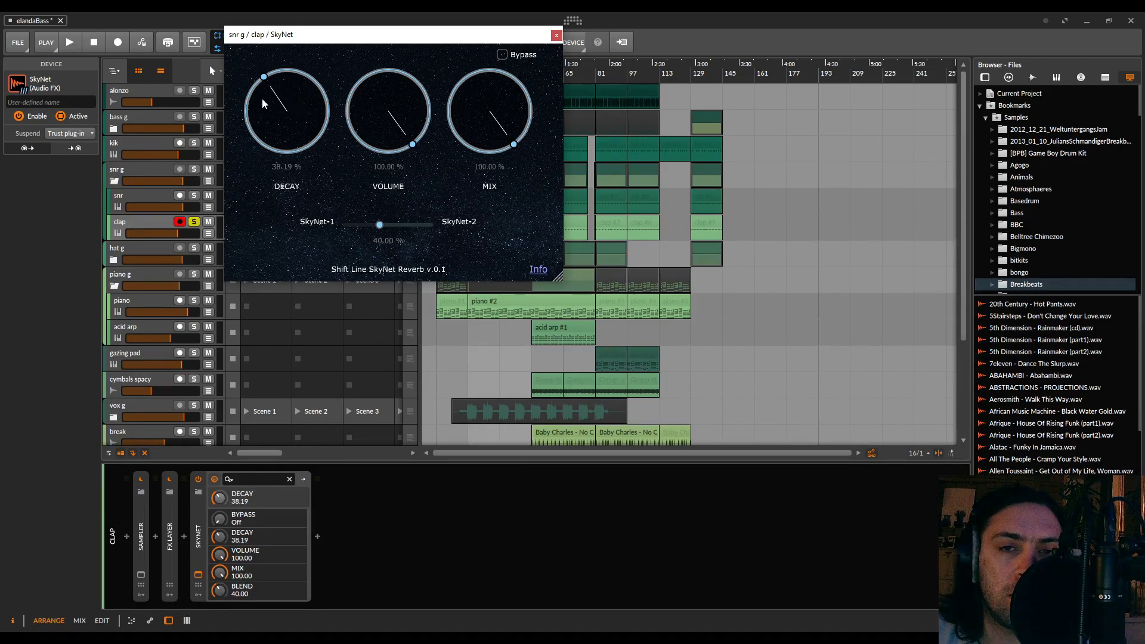
# Insert the Manta effect after SkyNet on the clap track and raise its Macro amount to 82%
pyautogui.click(319, 535)
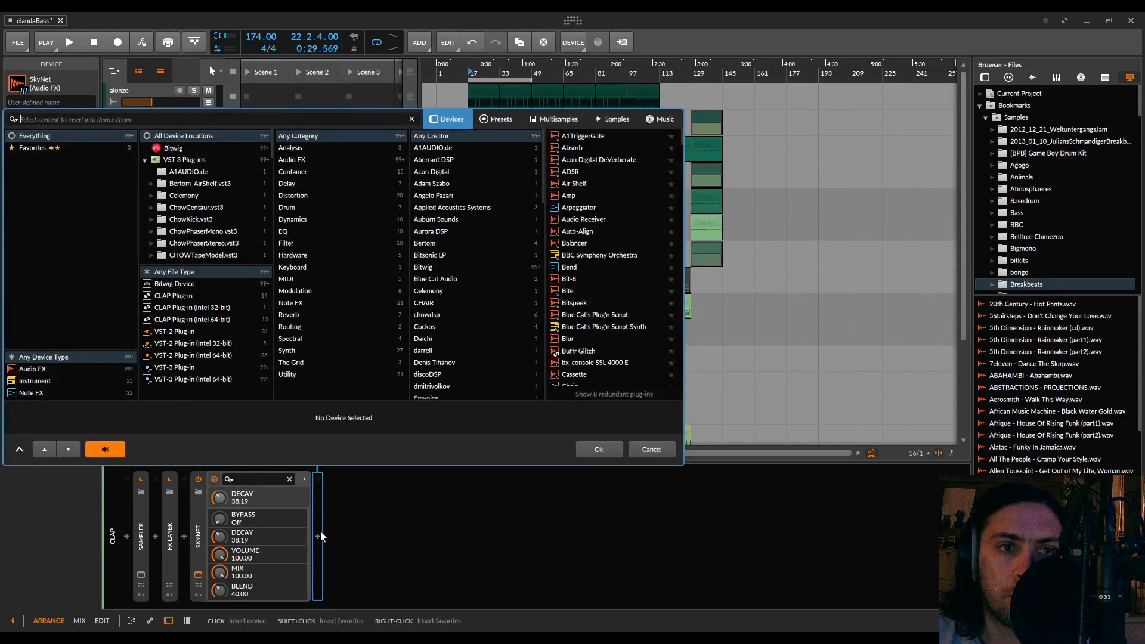
pyautogui.write('manta')
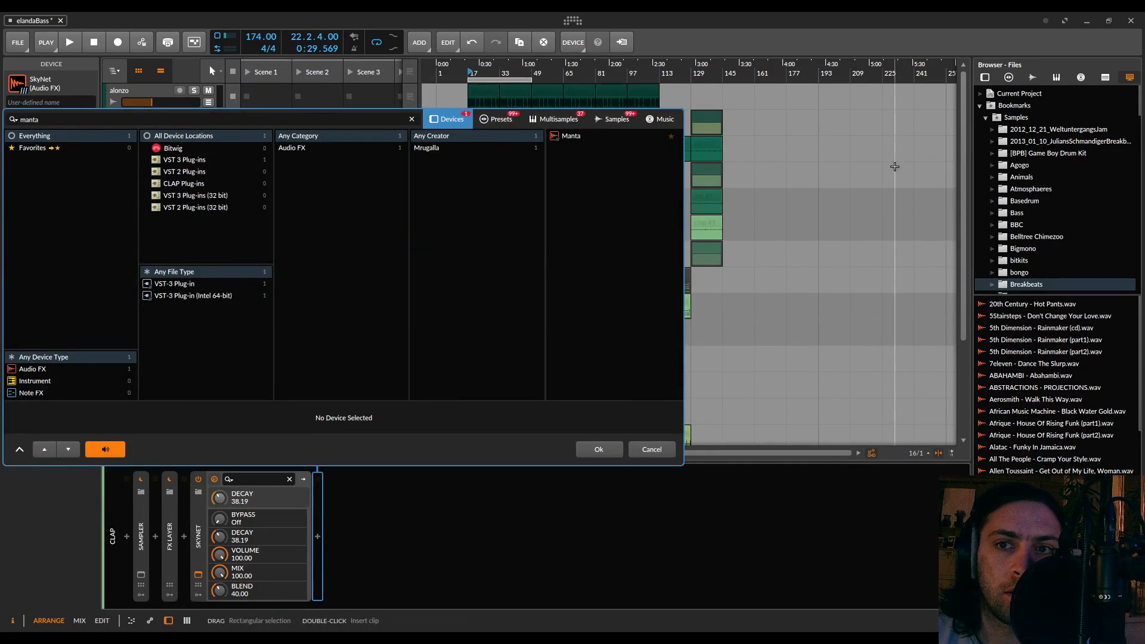
pyautogui.doubleClick(568, 135)
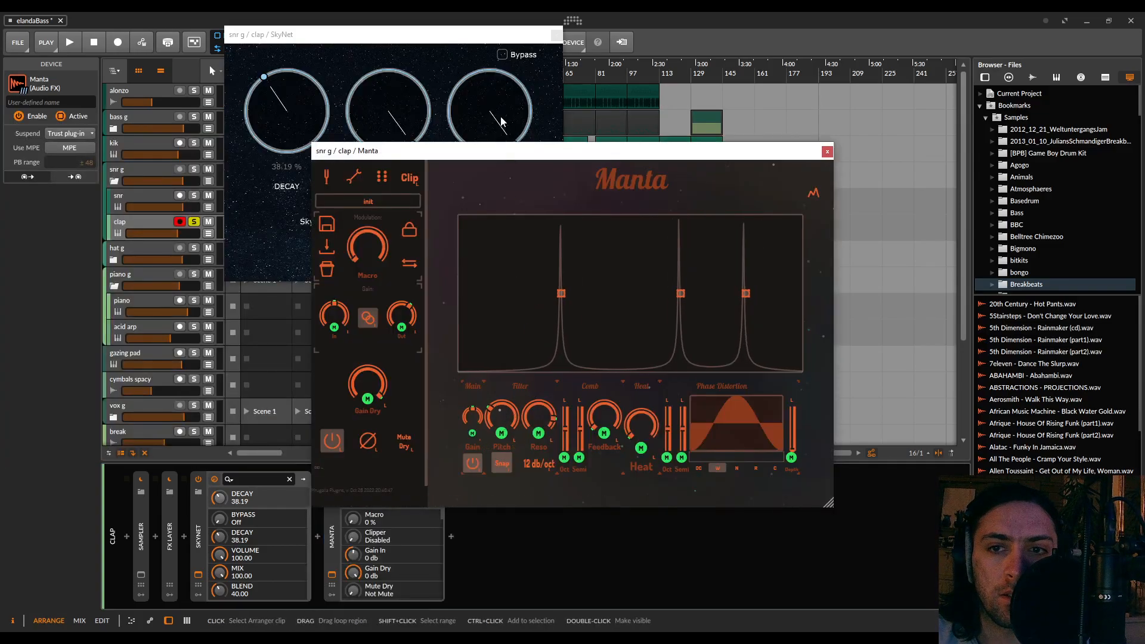
pyautogui.moveTo(412, 151); pyautogui.dragTo(203, 22)
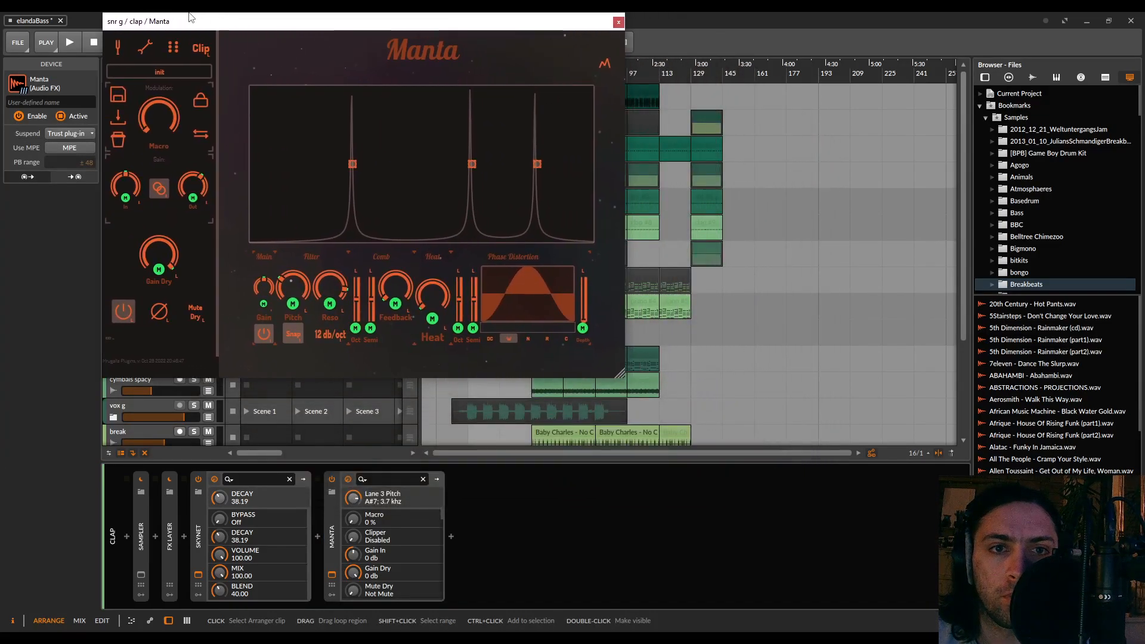
pyautogui.click(161, 115)
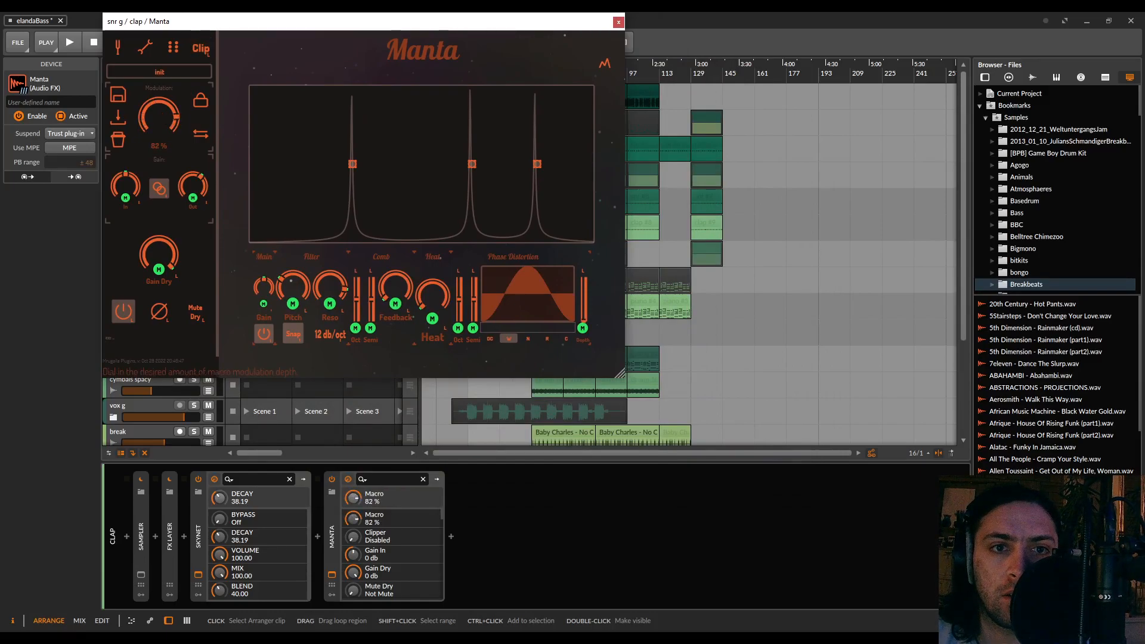
# Lower Manta's Macro amount to 40% and remove Manta from the clap track's device chain
pyautogui.moveTo(159, 115)
pyautogui.mouseDown()
pyautogui.moveTo(159, 105)
pyautogui.moveTo(159, 126)
pyautogui.moveTo(159, 113)
pyautogui.mouseUp()
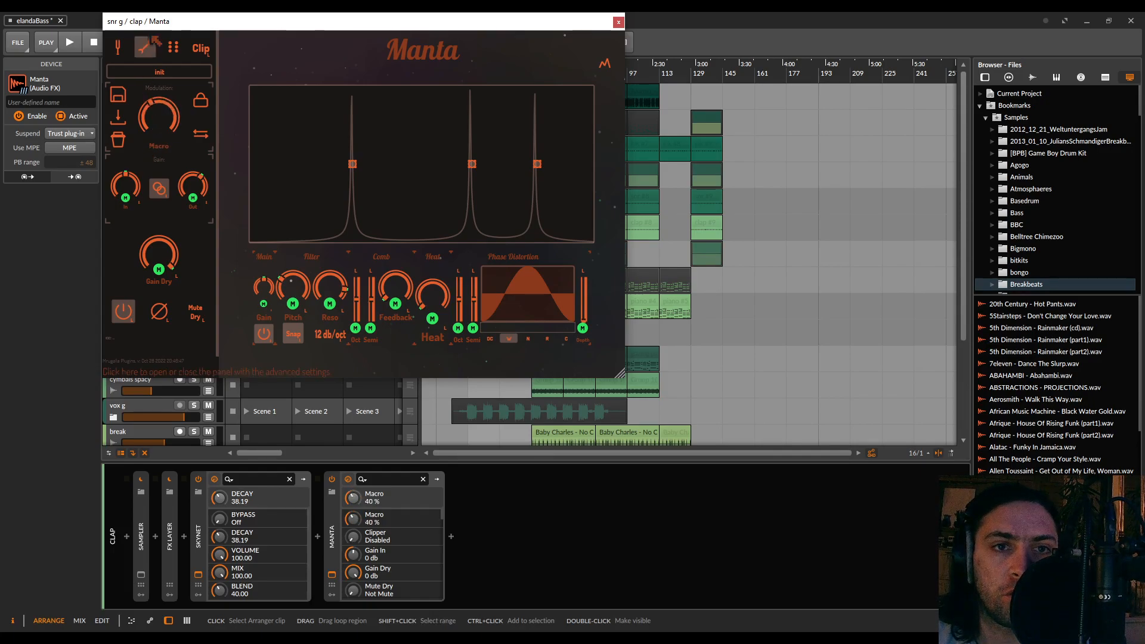
pyautogui.click(332, 543)
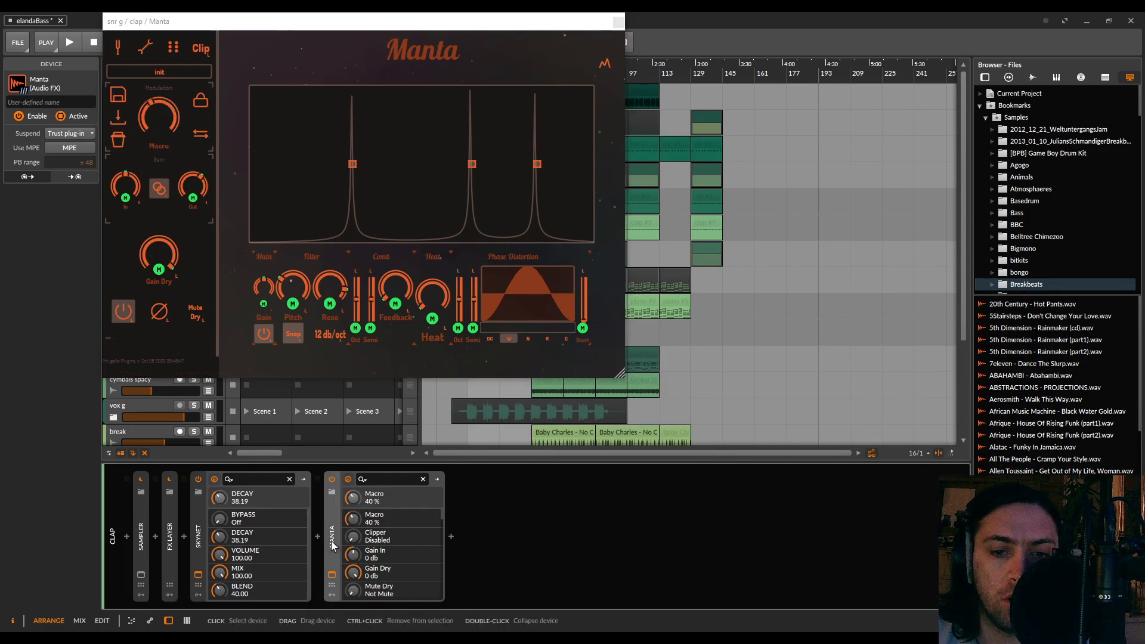
pyautogui.press('Delete')
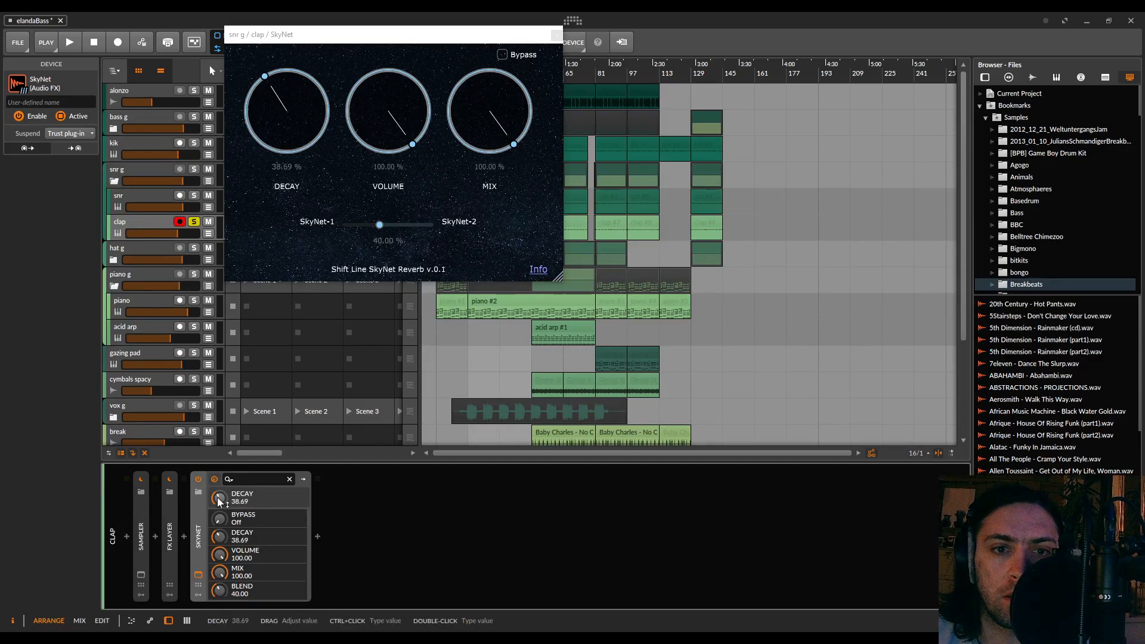
# Set SkyNet's decay to about 34.96% and move its plug-in window clear of the clap clips
pyautogui.moveTo(284, 43); pyautogui.dragTo(507, 192)
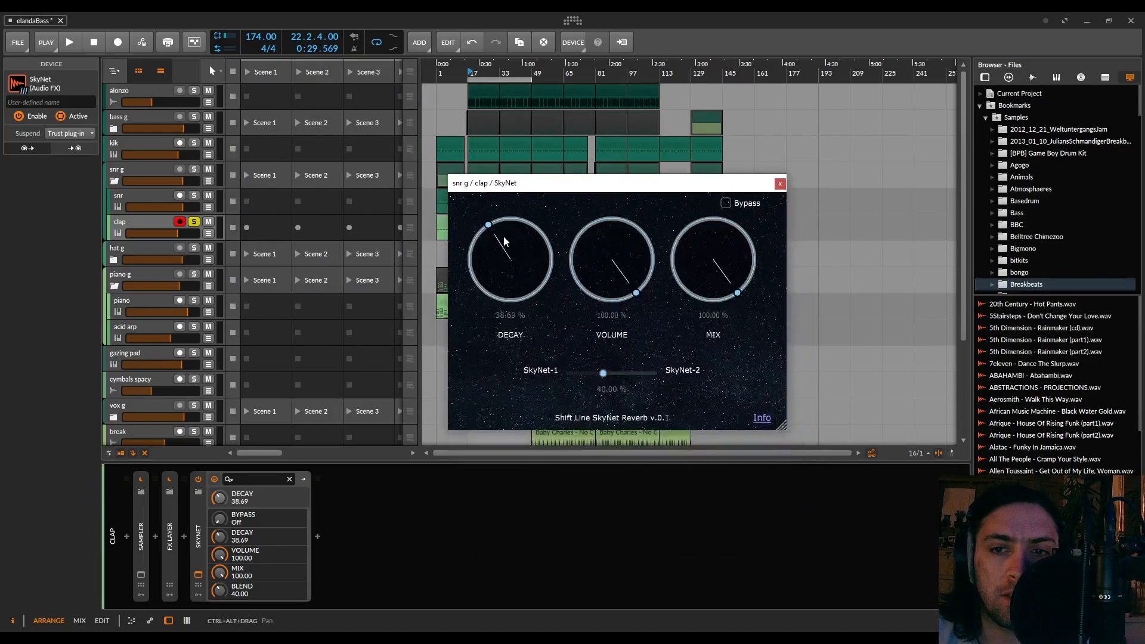
pyautogui.moveTo(380, 117); pyautogui.dragTo(309, 33)
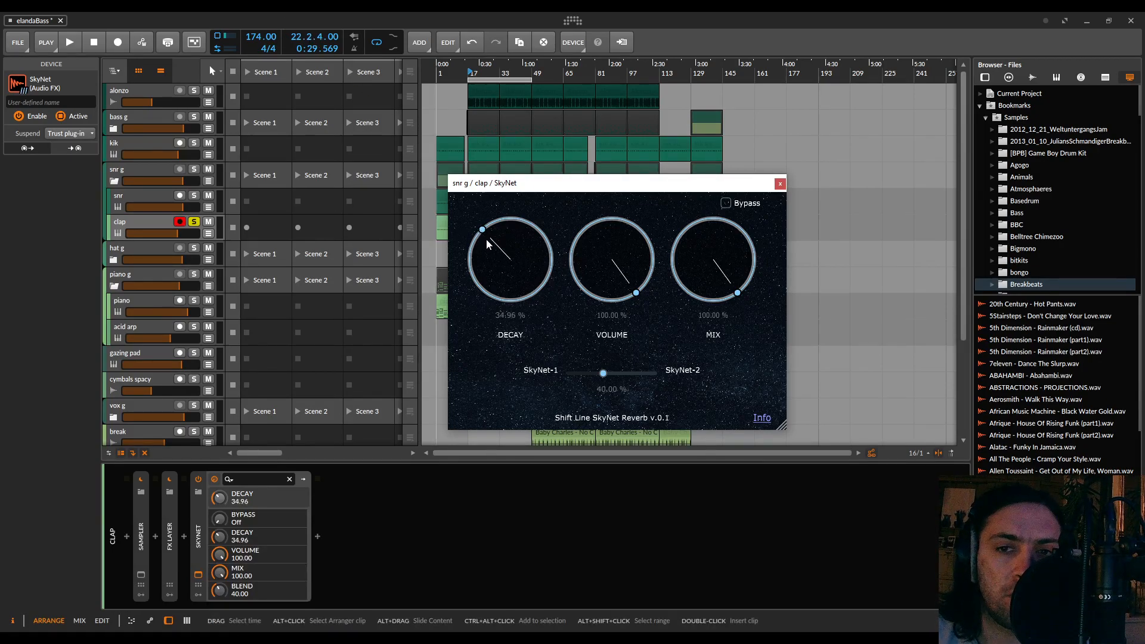
pyautogui.moveTo(533, 192); pyautogui.dragTo(724, 332)
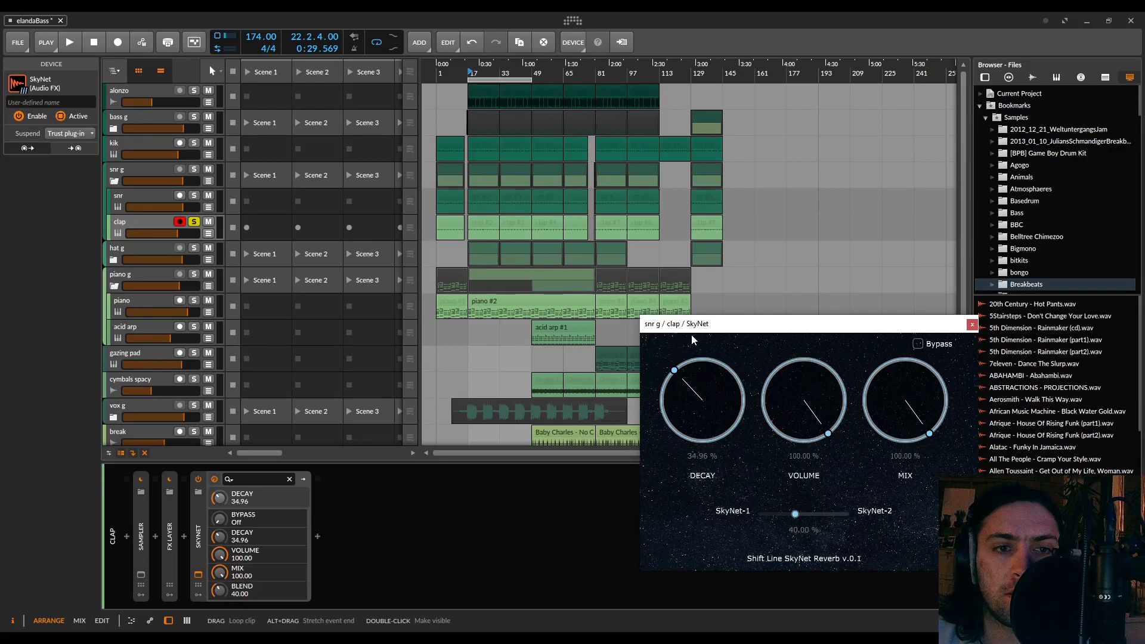
# Play the soloed clap with SkyNet's decay at 0%, sweep its blend from 0% to 66.44%, and stop playback
pyautogui.press('space')
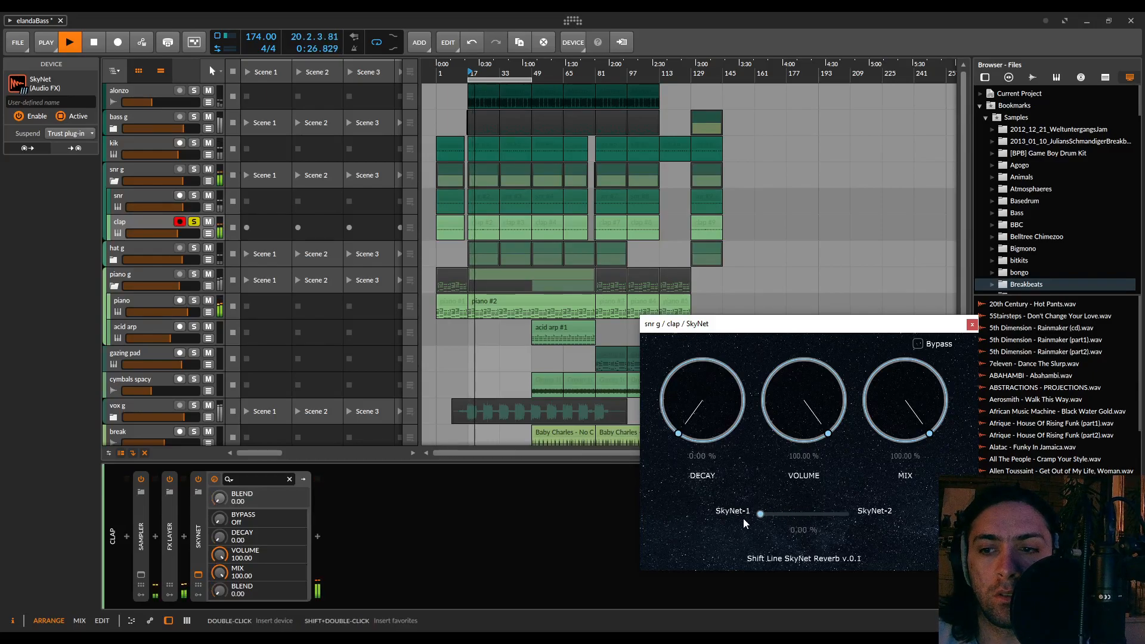
pyautogui.moveTo(744, 519); pyautogui.dragTo(819, 520)
pyautogui.press('space')
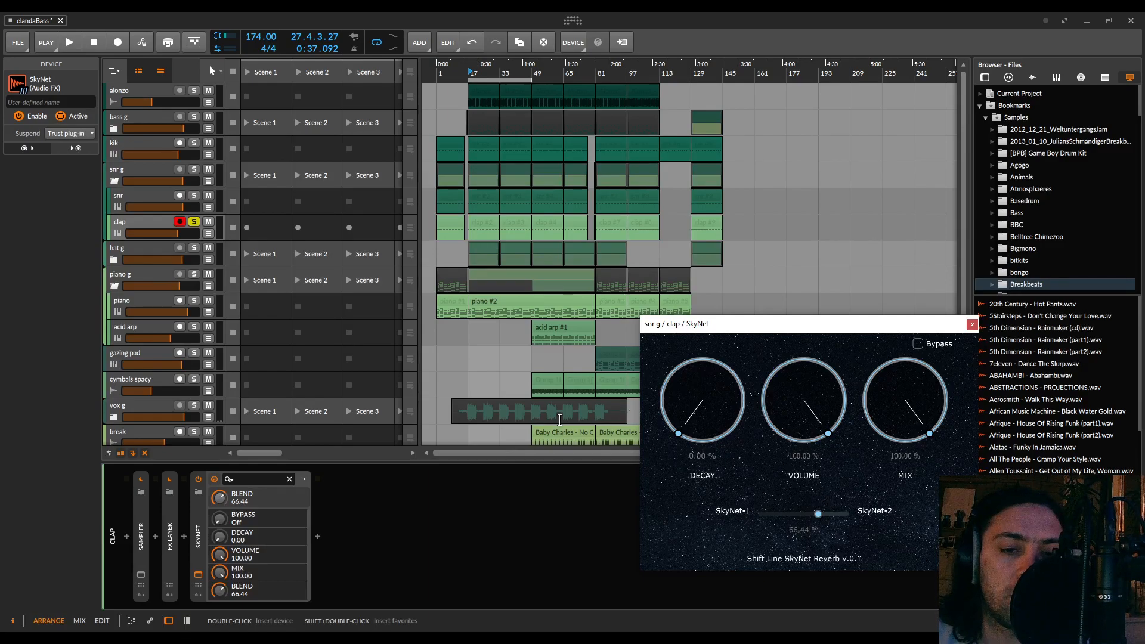
# Insert an FX Layer before SkyNet on the clap track and move SkyNet into the container's first layer
pyautogui.click(185, 537)
pyautogui.click(185, 537)
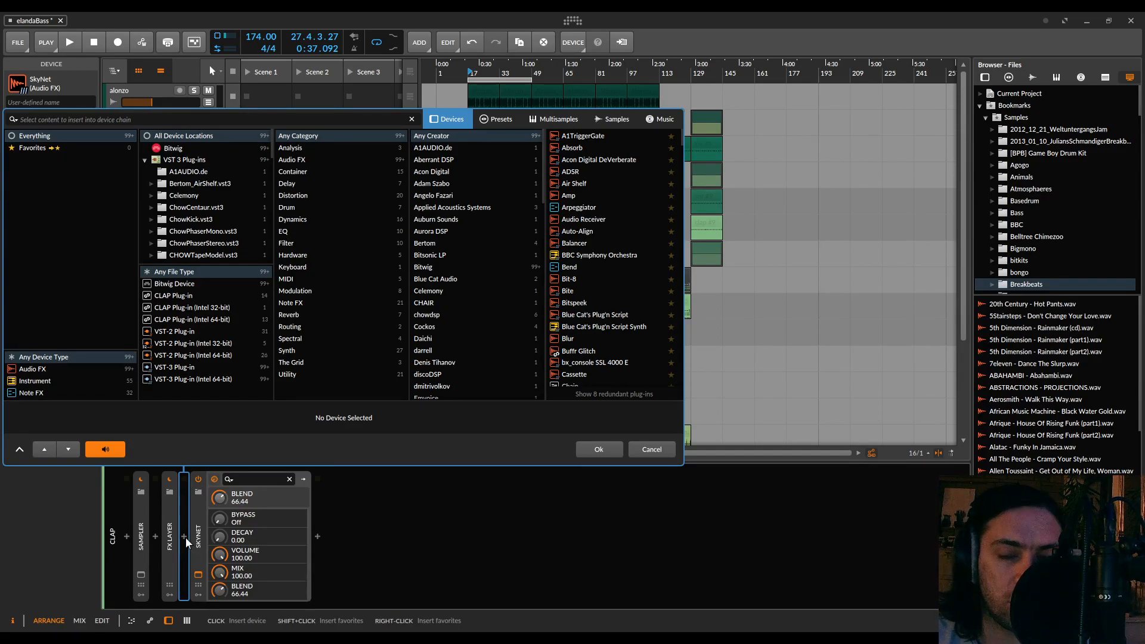
pyautogui.write('layer')
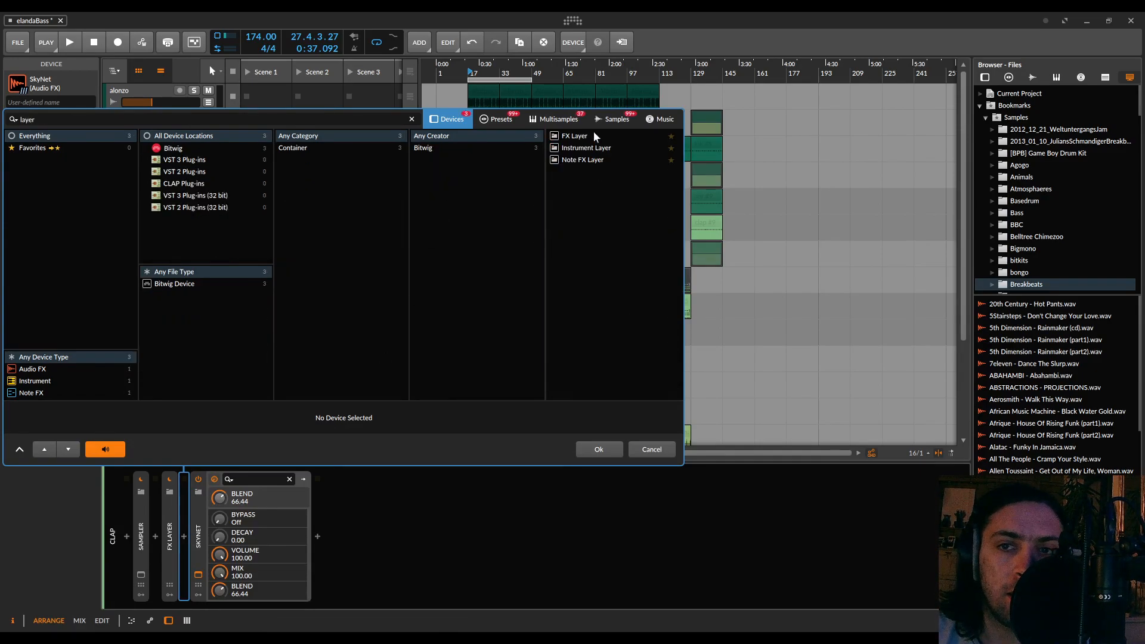
pyautogui.doubleClick(595, 137)
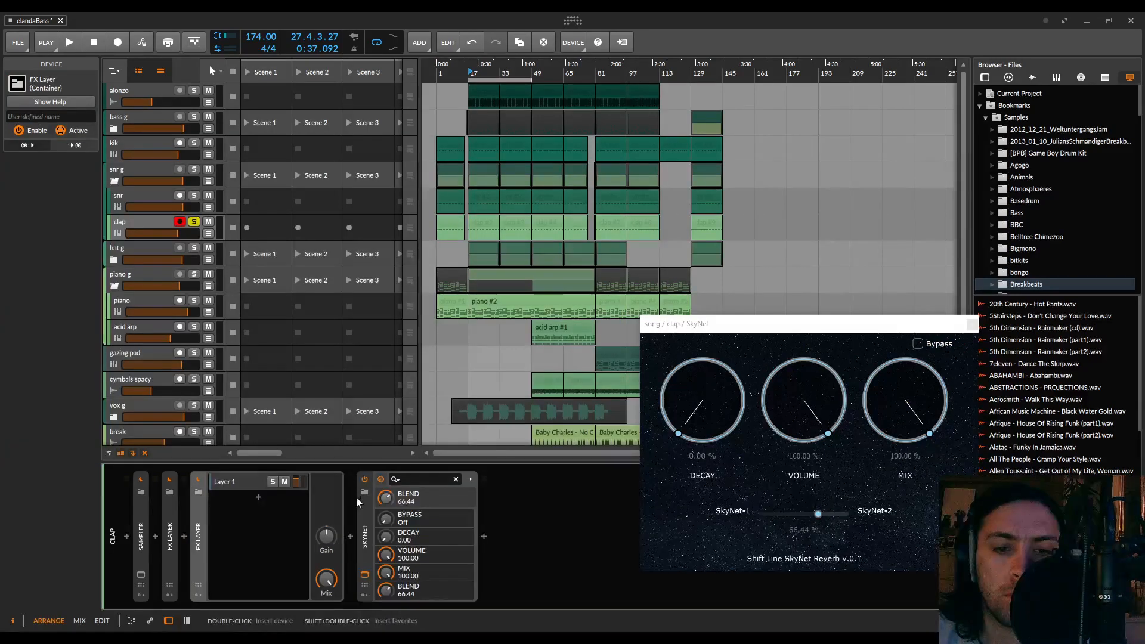
pyautogui.moveTo(237, 482); pyautogui.dragTo(236, 482)
# Add a second layer to the new FX Layer and rename it "dry"
pyautogui.click(259, 496)
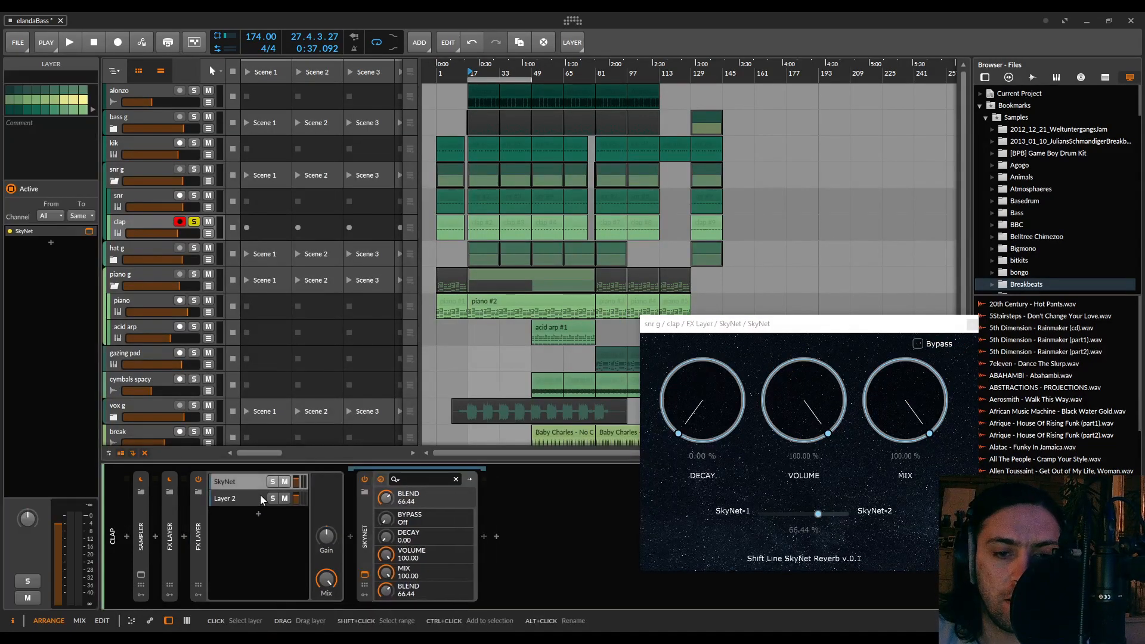
pyautogui.click(232, 500)
pyautogui.doubleClick(231, 499)
pyautogui.write('dry')
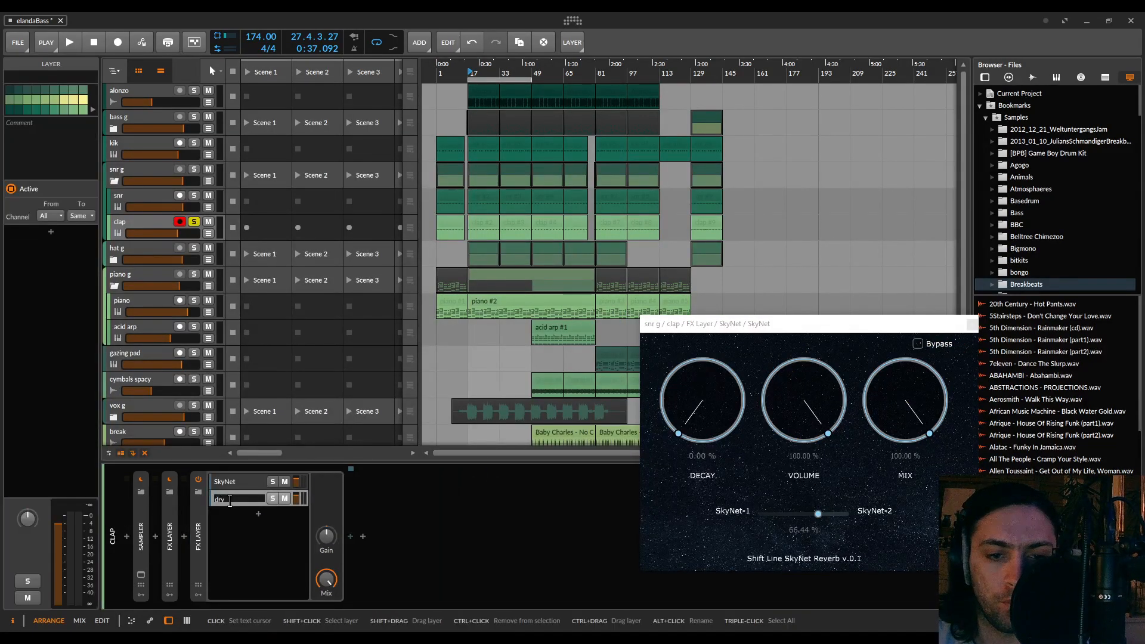
pyautogui.press('Return')
# Lower the SkyNet layer's volume against the dry layer during playback, select the SkyNet layer and stop
pyautogui.press('space')
pyautogui.moveTo(297, 481); pyautogui.dragTo(297, 490)
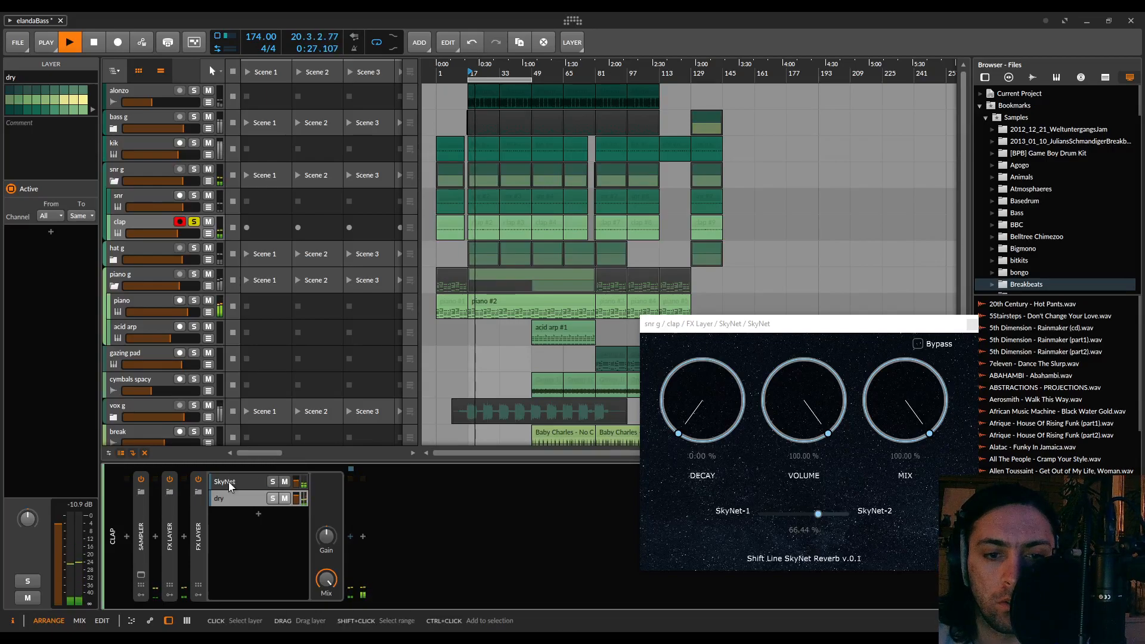
pyautogui.click(228, 482)
pyautogui.press('space')
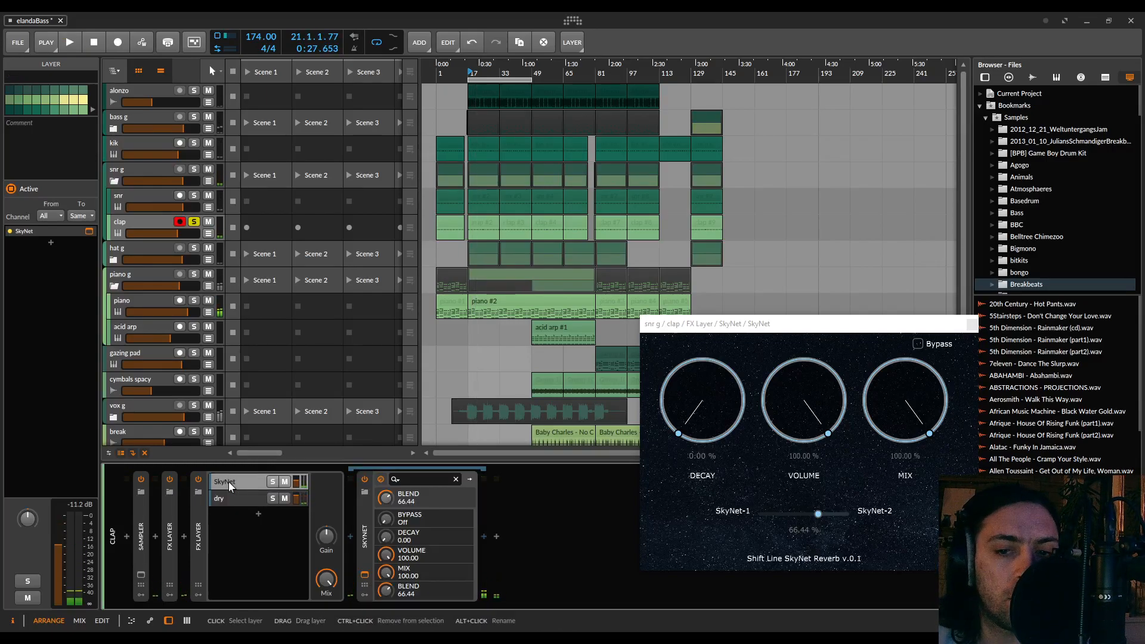
# Close SkyNet's window, collapse the device and insert the ADSR effect after it in the SkyNet layer
pyautogui.click(973, 324)
pyautogui.doubleClick(366, 539)
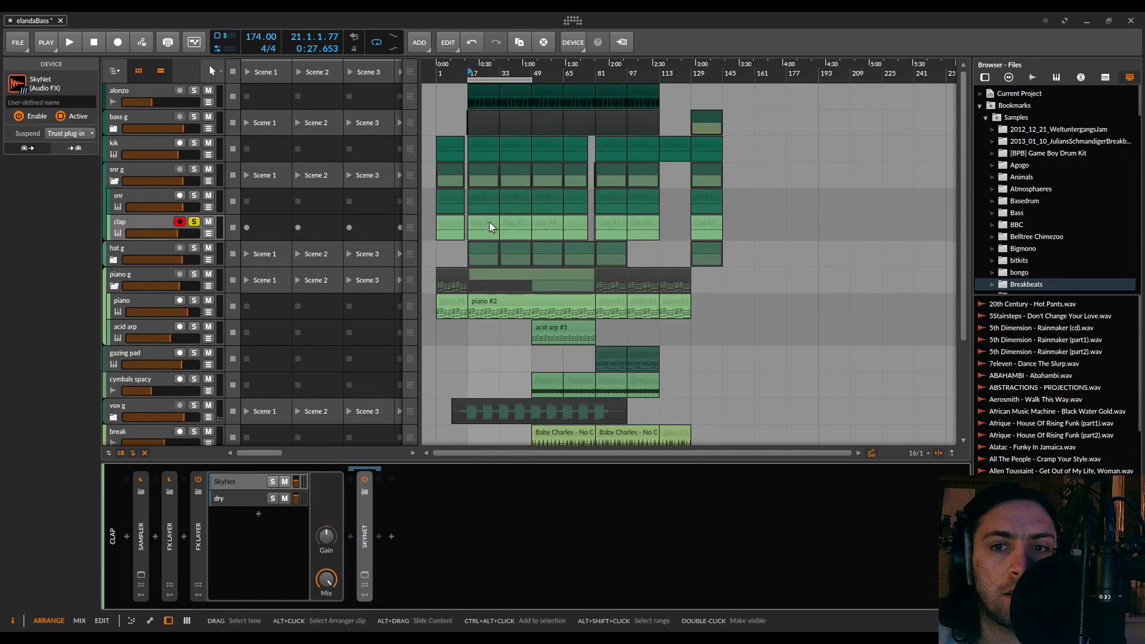
pyautogui.scroll(8, 475, 219)
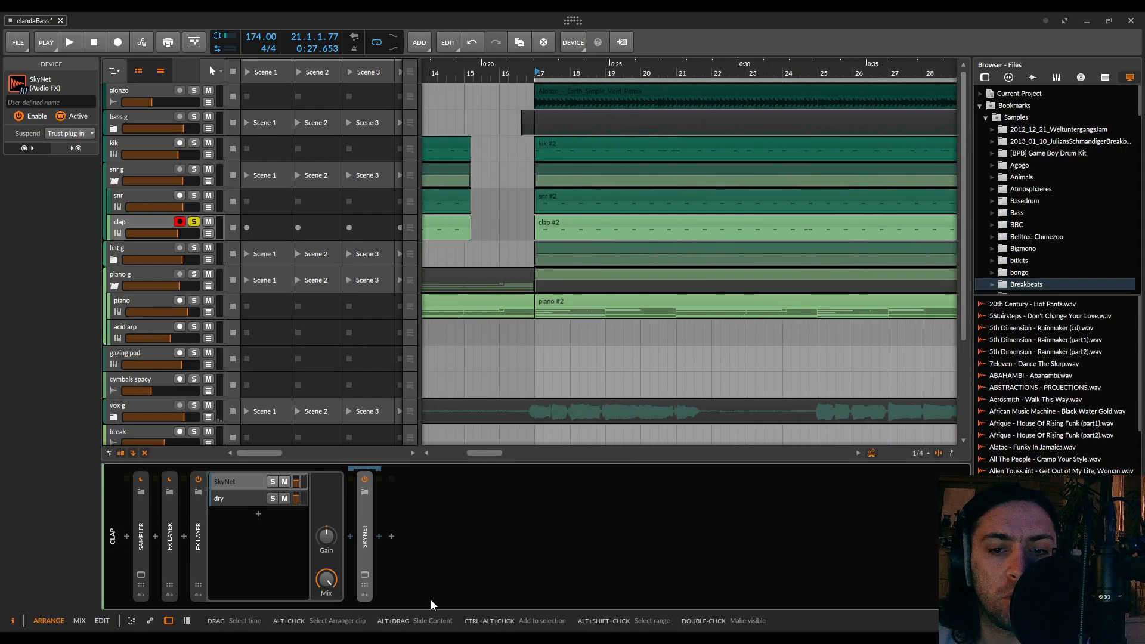
pyautogui.click(379, 537)
pyautogui.write('adsr')
pyautogui.doubleClick(596, 136)
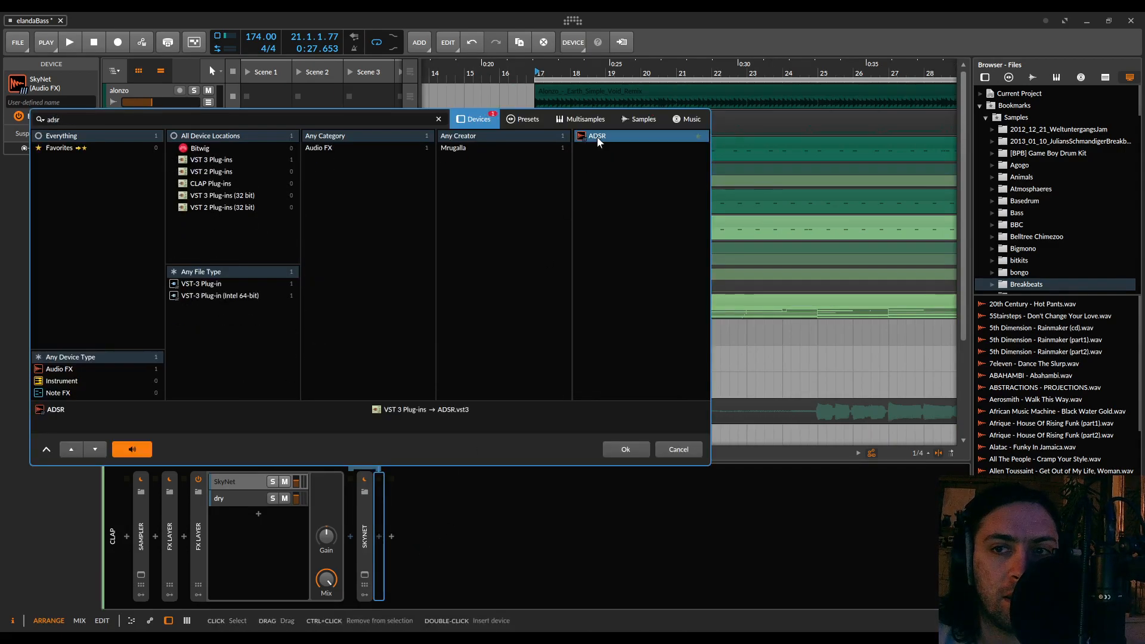
# Start playback, lower the ADSR envelope's sustain to its minimum, enable its tempo sync and disable lookahead
pyautogui.press('space')
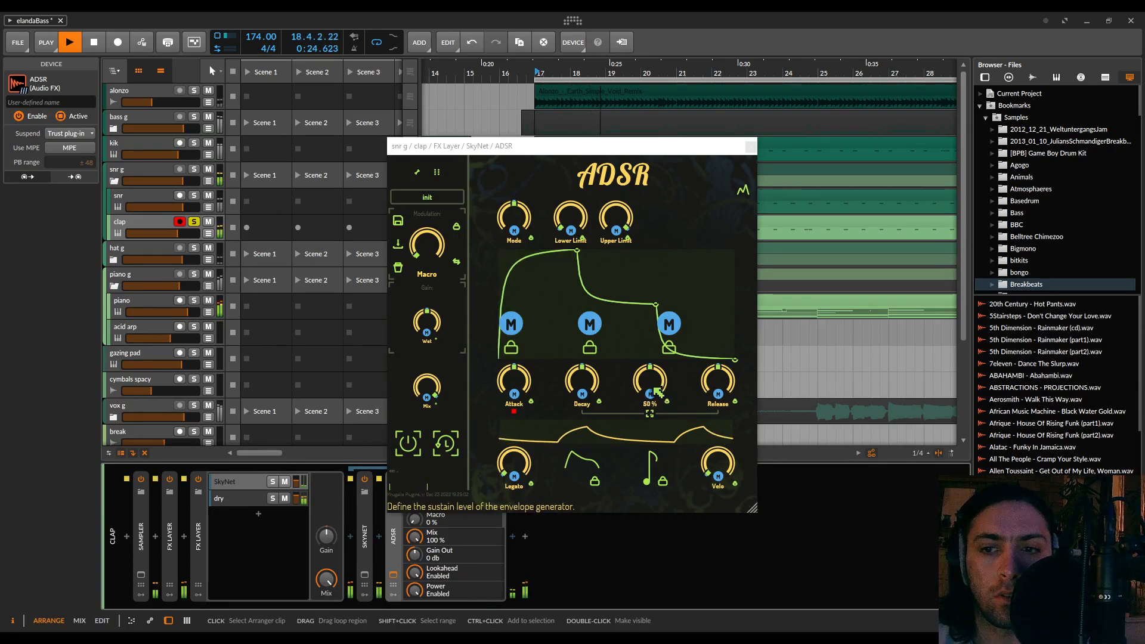
pyautogui.moveTo(657, 385); pyautogui.dragTo(657, 442)
pyautogui.click(656, 449)
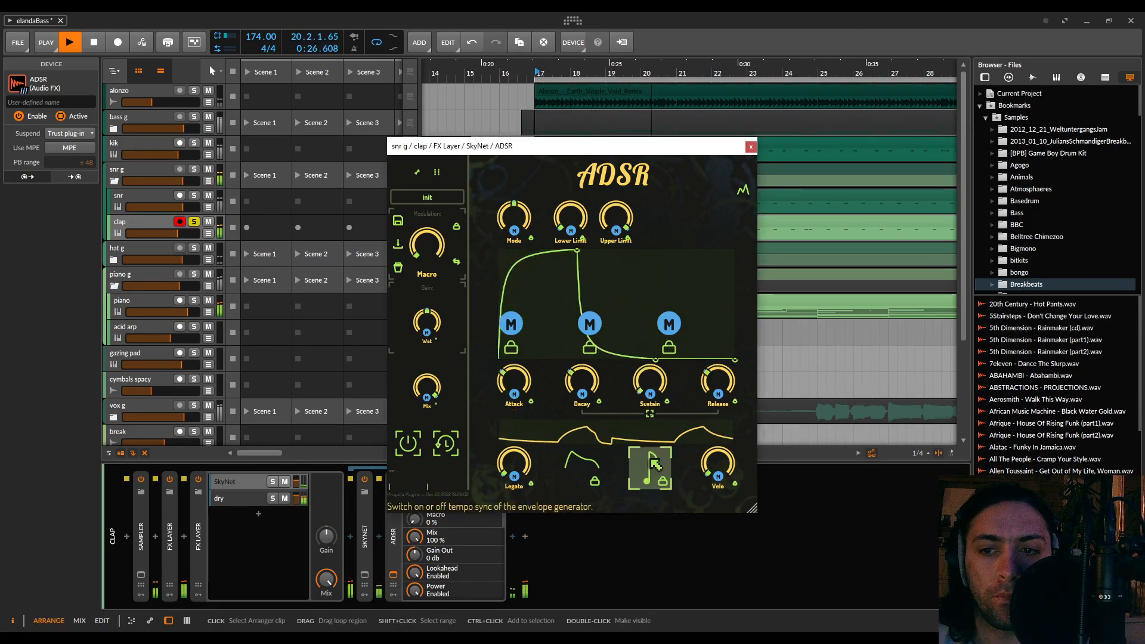
pyautogui.click(455, 446)
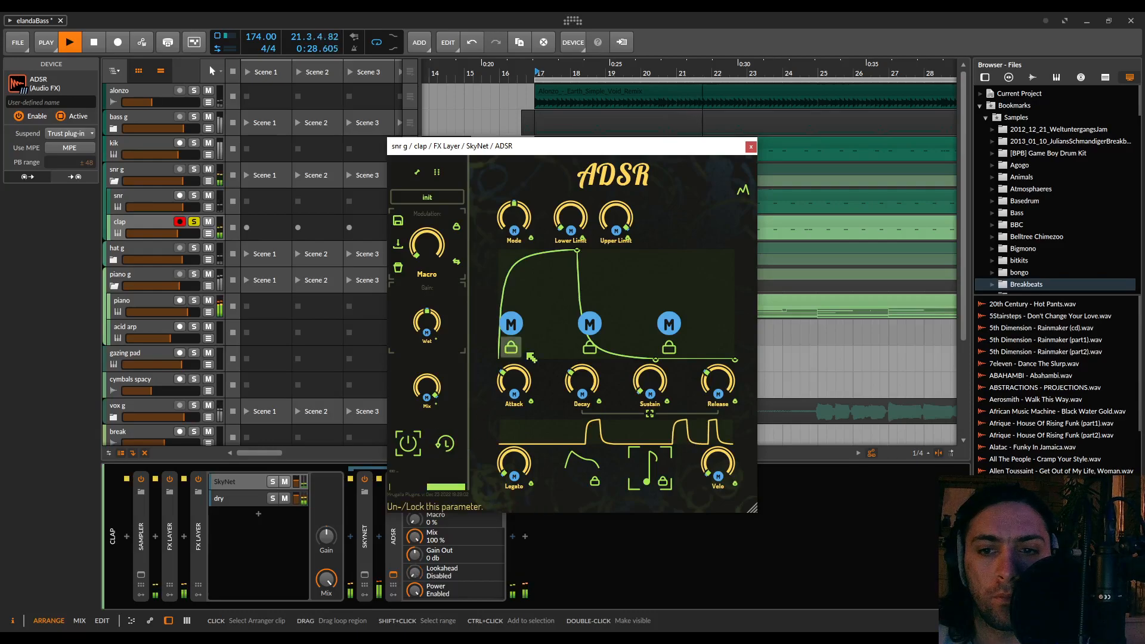
# Shorten the ADSR attack, reshape the decay and release curves, unlink decay from release and lengthen the release time
pyautogui.moveTo(521, 380); pyautogui.dragTo(583, 373)
pyautogui.moveTo(577, 322); pyautogui.dragTo(577, 256)
pyautogui.moveTo(685, 358); pyautogui.dragTo(686, 337)
pyautogui.click(651, 414)
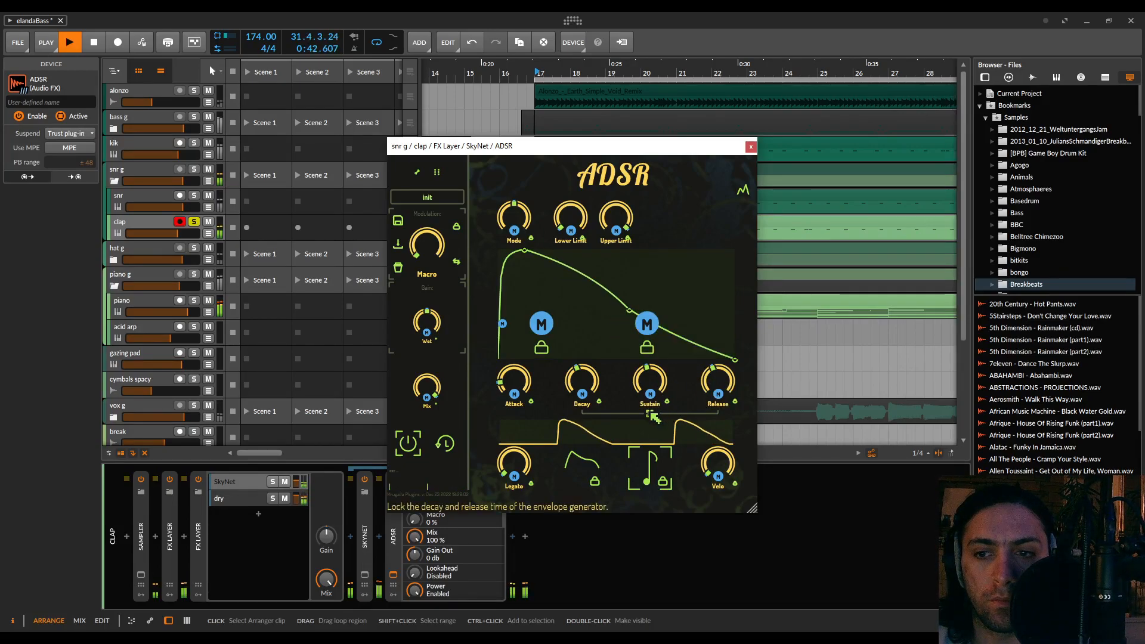
pyautogui.moveTo(718, 382); pyautogui.dragTo(675, 361)
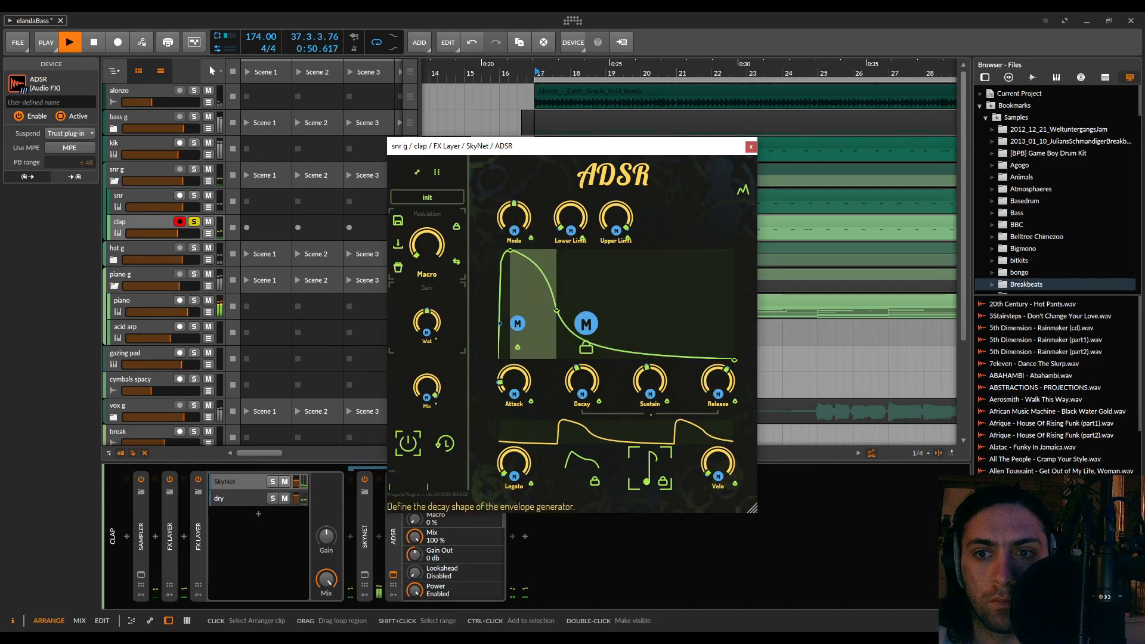
# Set the ADSR attack to 1/32, refine its curves with a -57% release shape, stop playback and close its window
pyautogui.moveTo(528, 391); pyautogui.dragTo(527, 385)
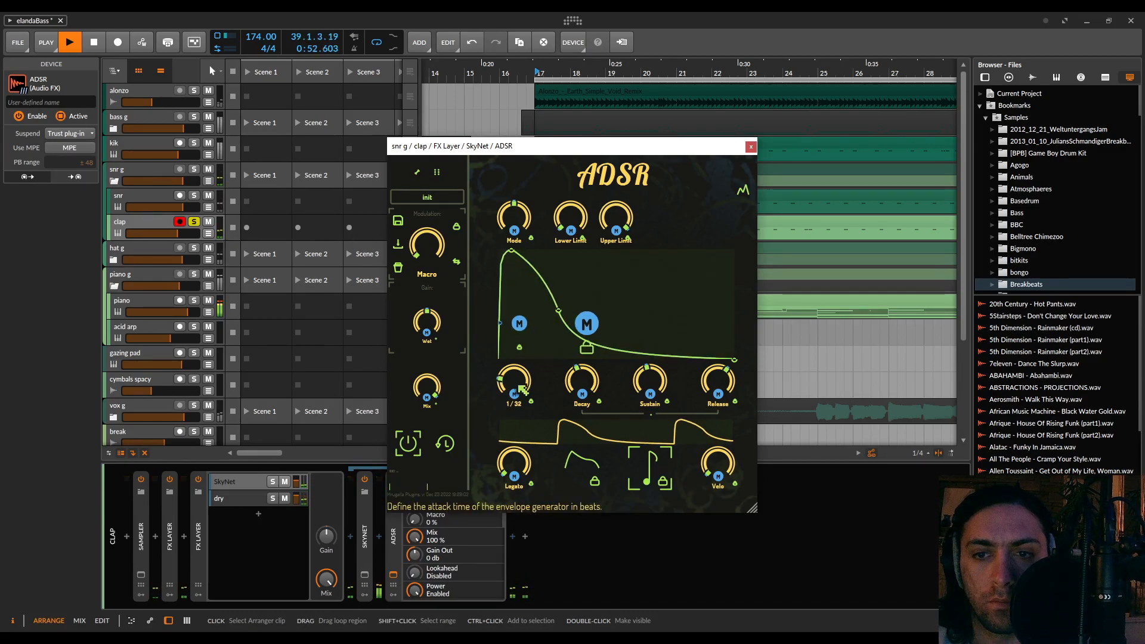
pyautogui.moveTo(506, 298)
pyautogui.mouseDown()
pyautogui.moveTo(520, 300)
pyautogui.moveTo(520, 325)
pyautogui.moveTo(521, 291)
pyautogui.mouseUp()
pyautogui.moveTo(597, 293); pyautogui.dragTo(596, 318)
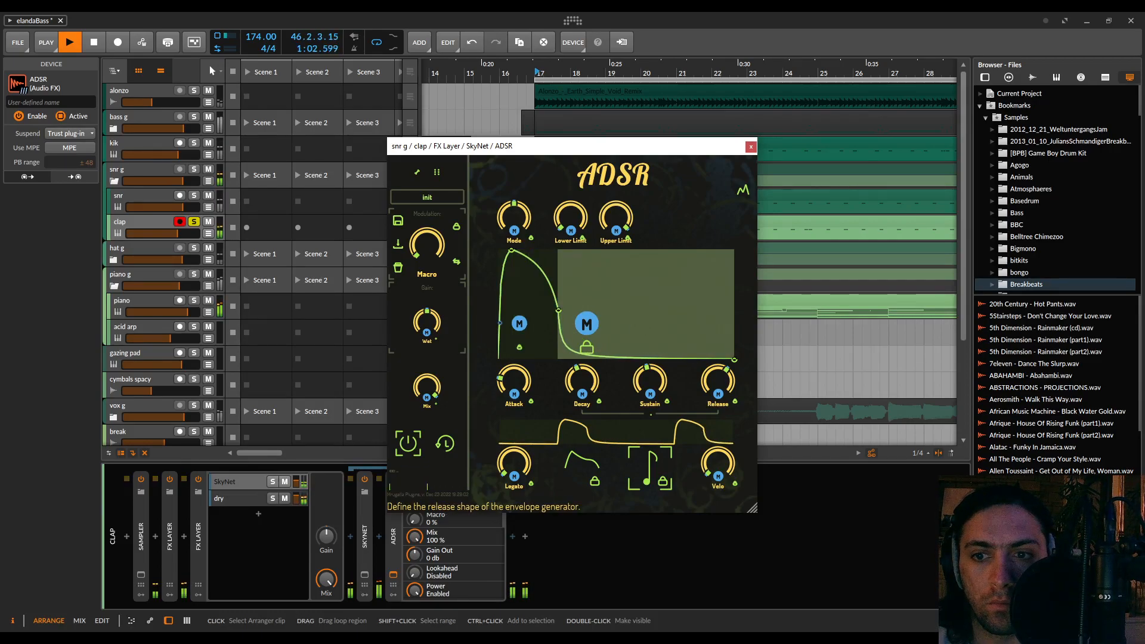
pyautogui.press('space')
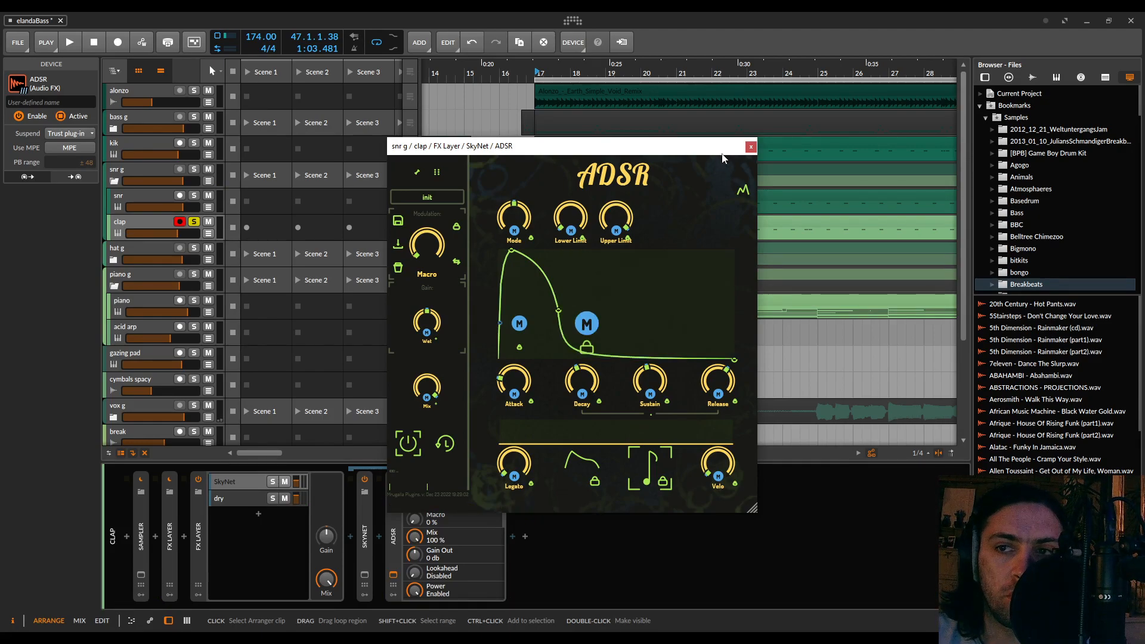
pyautogui.click(749, 148)
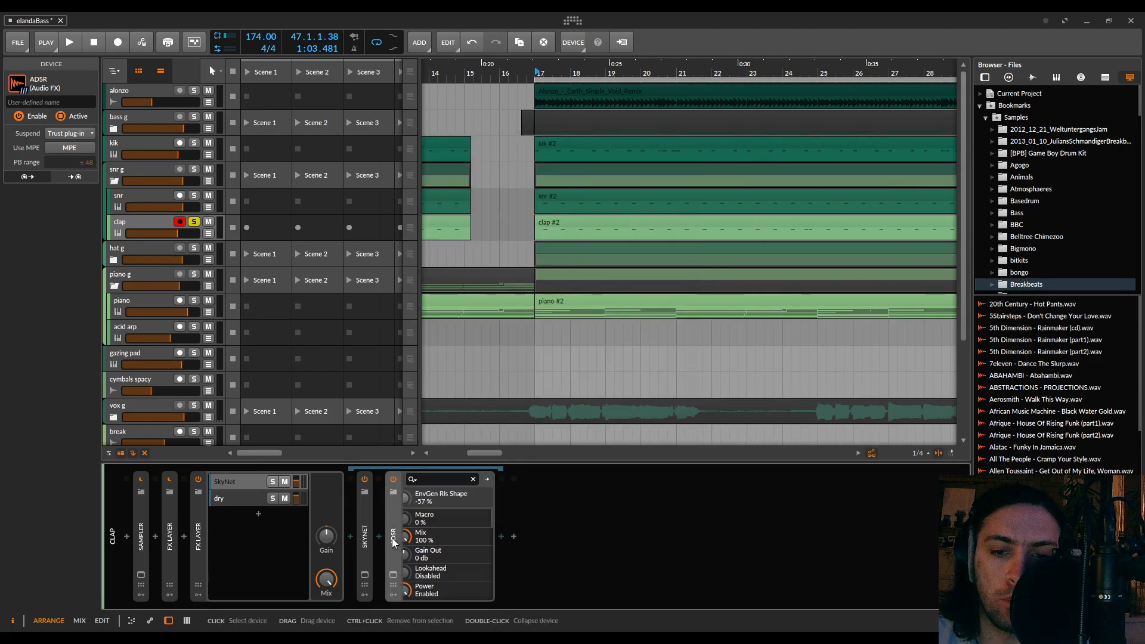
# Play the full mix with the clap unsoloed, compare the SkyNet layer muted and unmuted, and set its volume to about -9.4 dB
pyautogui.press('space')
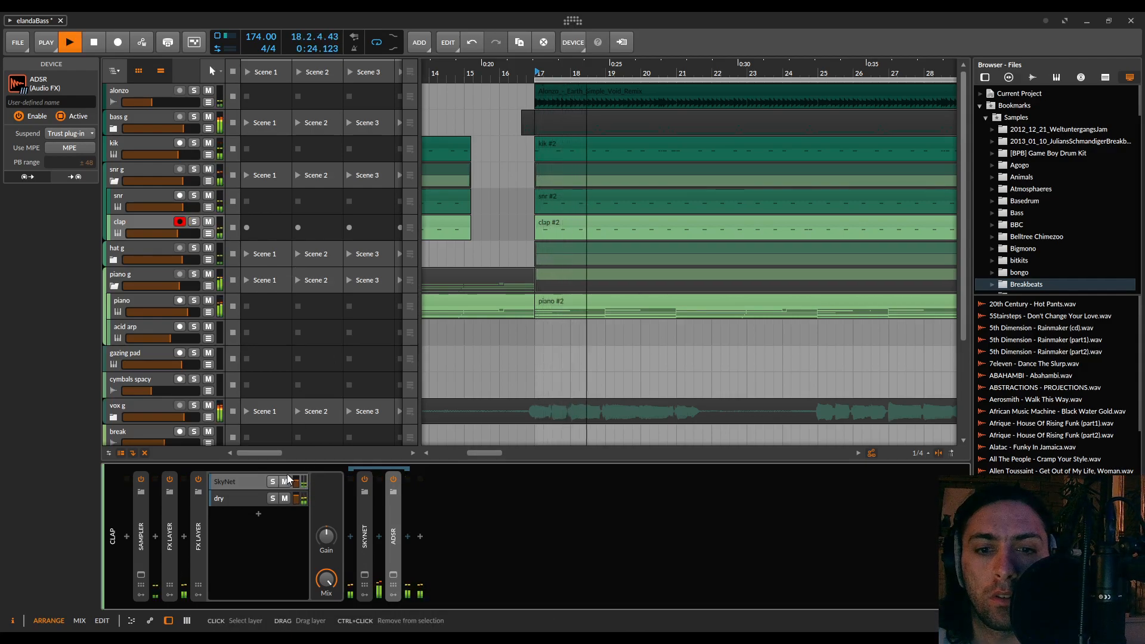
pyautogui.moveTo(296, 485); pyautogui.dragTo(297, 472)
pyautogui.click(285, 482)
pyautogui.click(286, 485)
pyautogui.moveTo(296, 482); pyautogui.dragTo(297, 492)
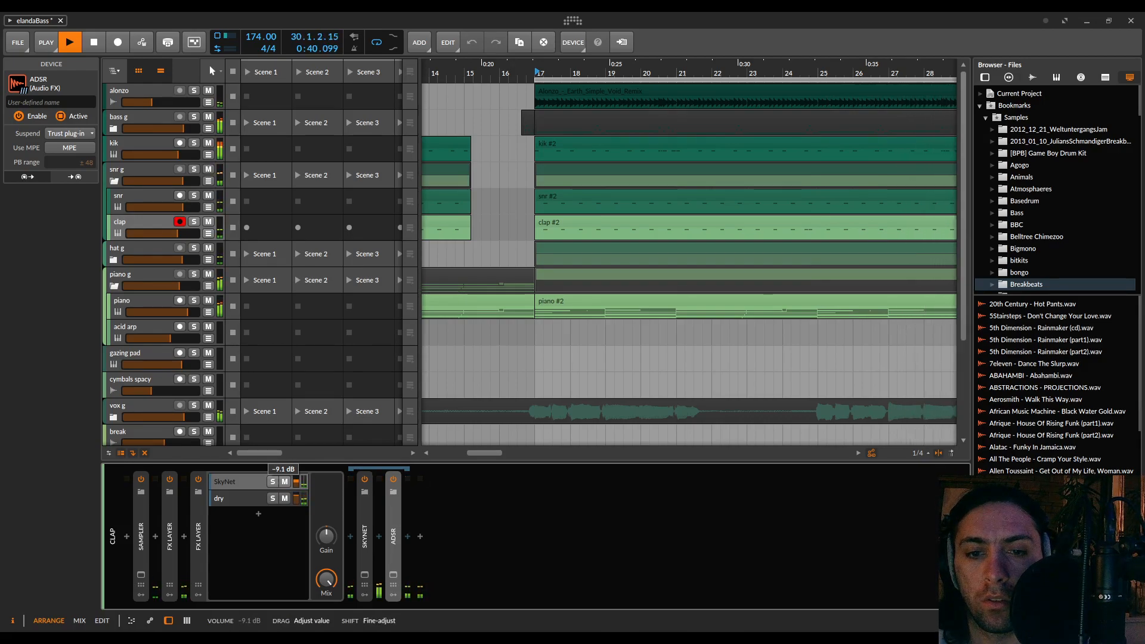
pyautogui.moveTo(297, 483); pyautogui.dragTo(296, 482)
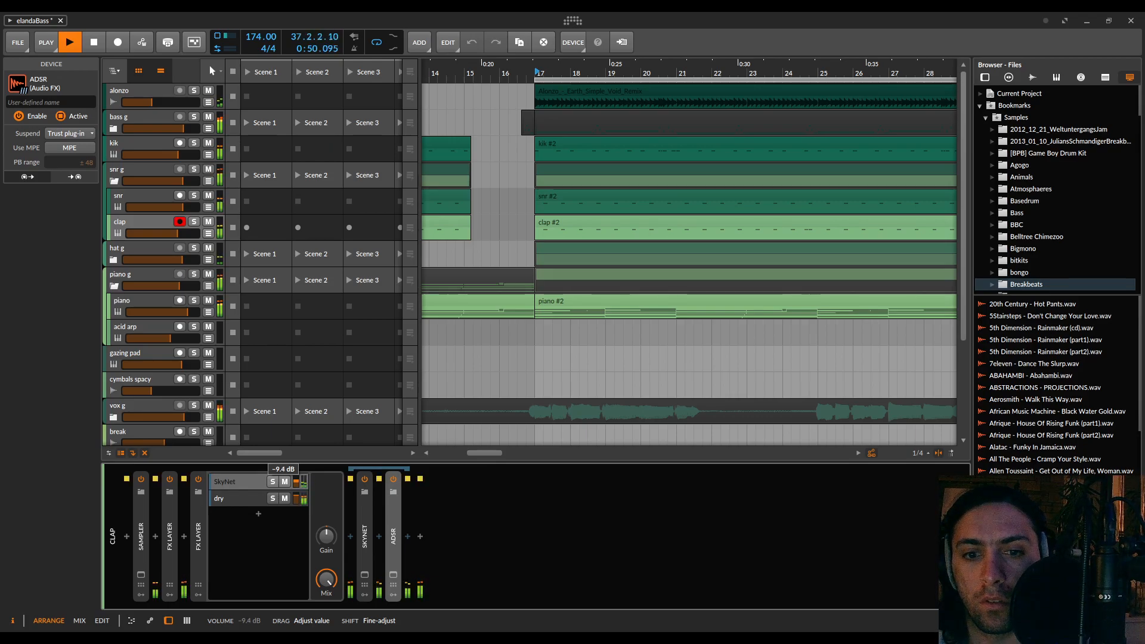
pyautogui.moveTo(296, 481); pyautogui.dragTo(296, 482)
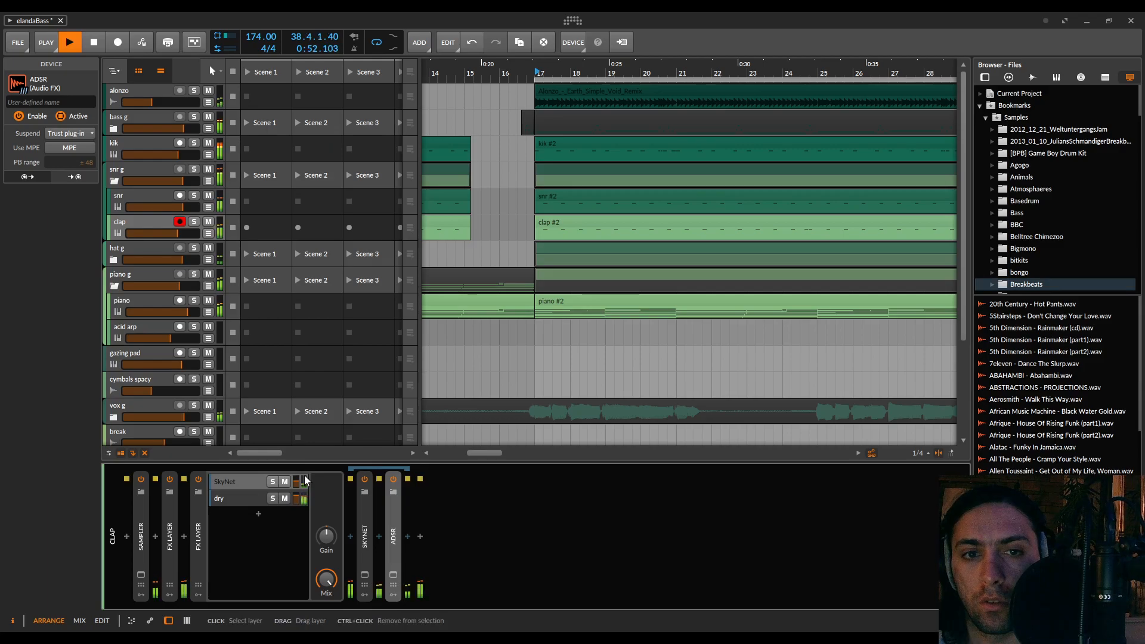
# Save the project and move the 32-bar loop region to start at bar 49
pyautogui.scroll(-7, 539, 254)
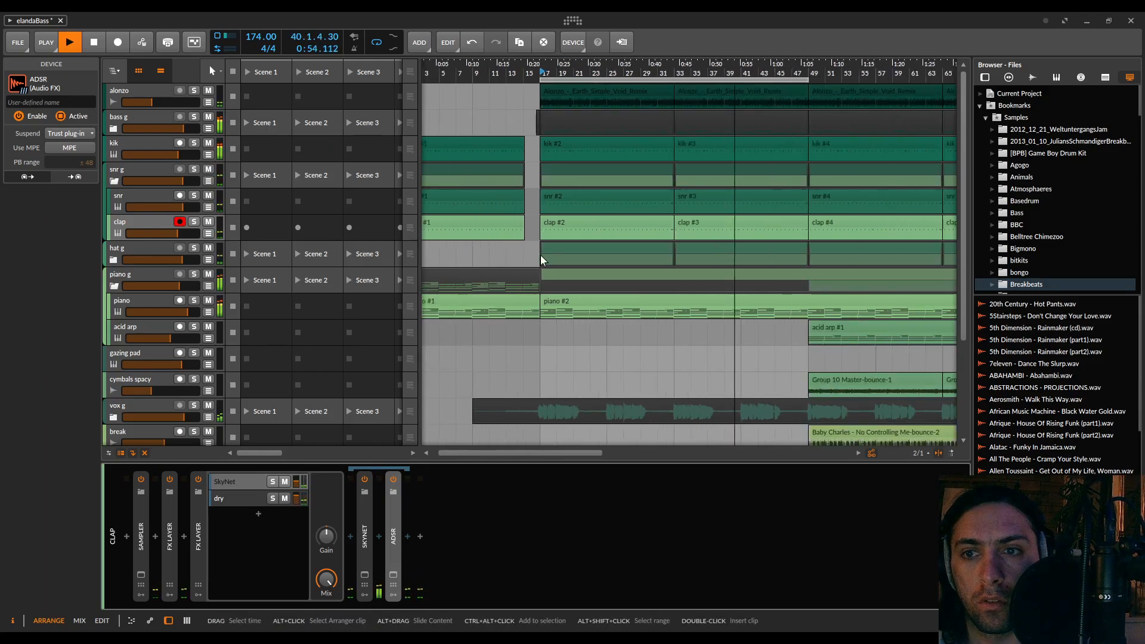
pyautogui.hotkey('ctrl', 's')
pyautogui.click(618, 362)
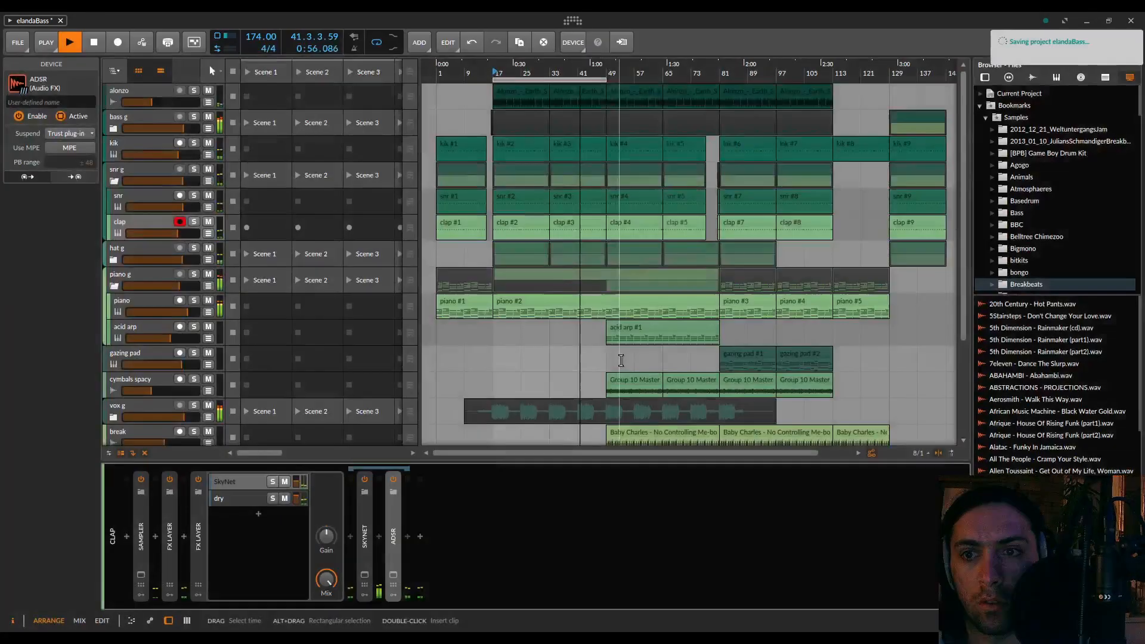
pyautogui.moveTo(534, 80); pyautogui.dragTo(645, 80)
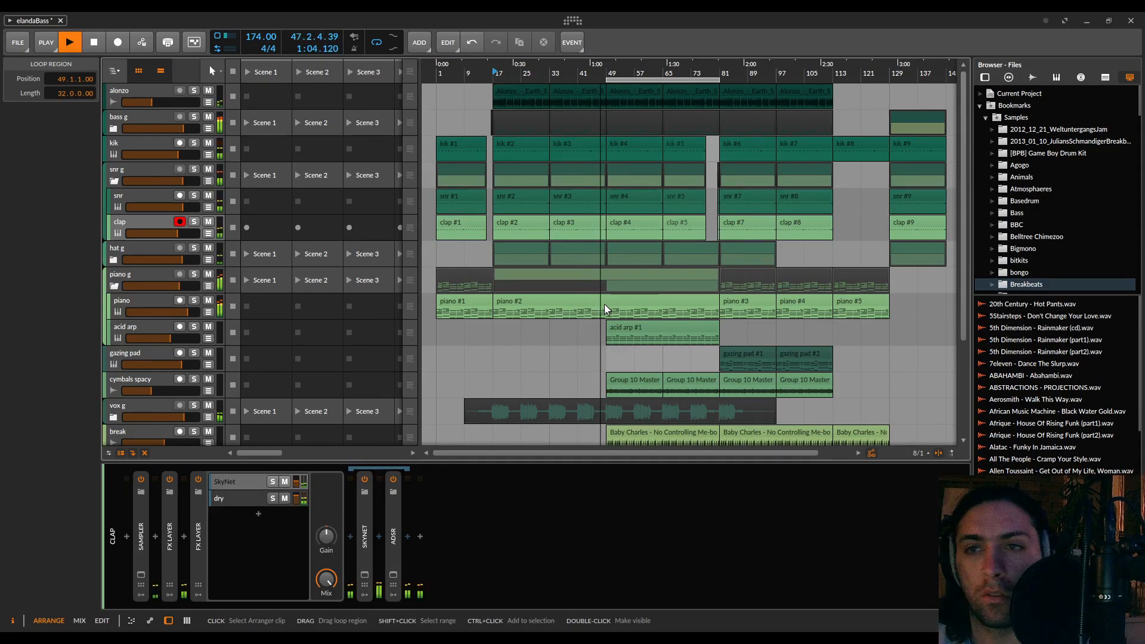
pyautogui.scroll(3, 603, 302)
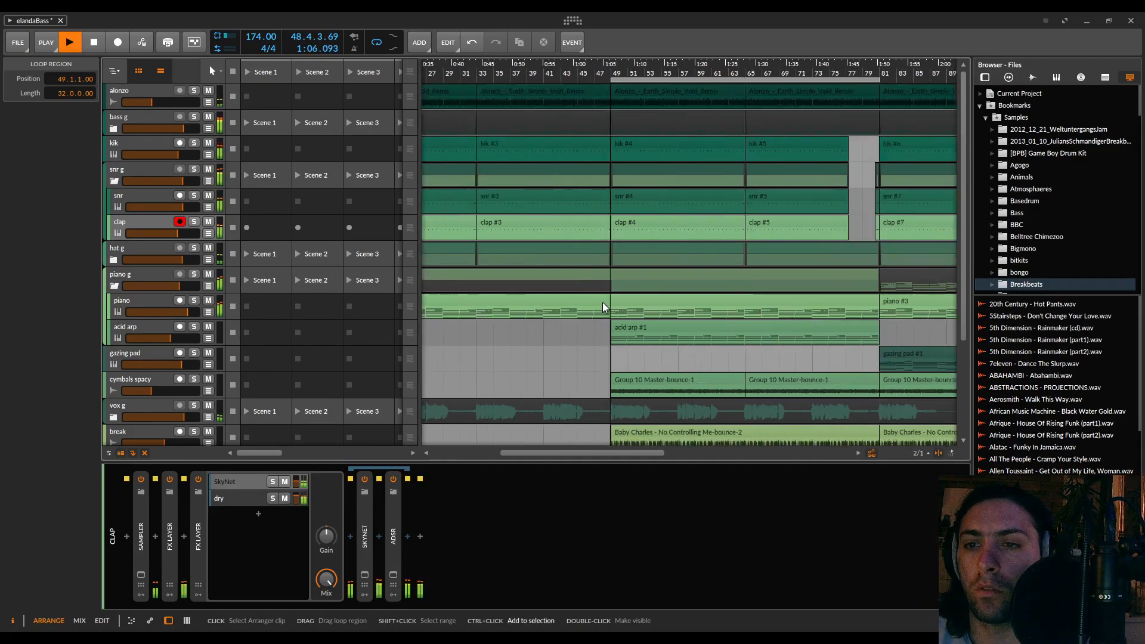
# Stop playback and set the playback start to bar 49
pyautogui.hscroll(1, 603, 303)
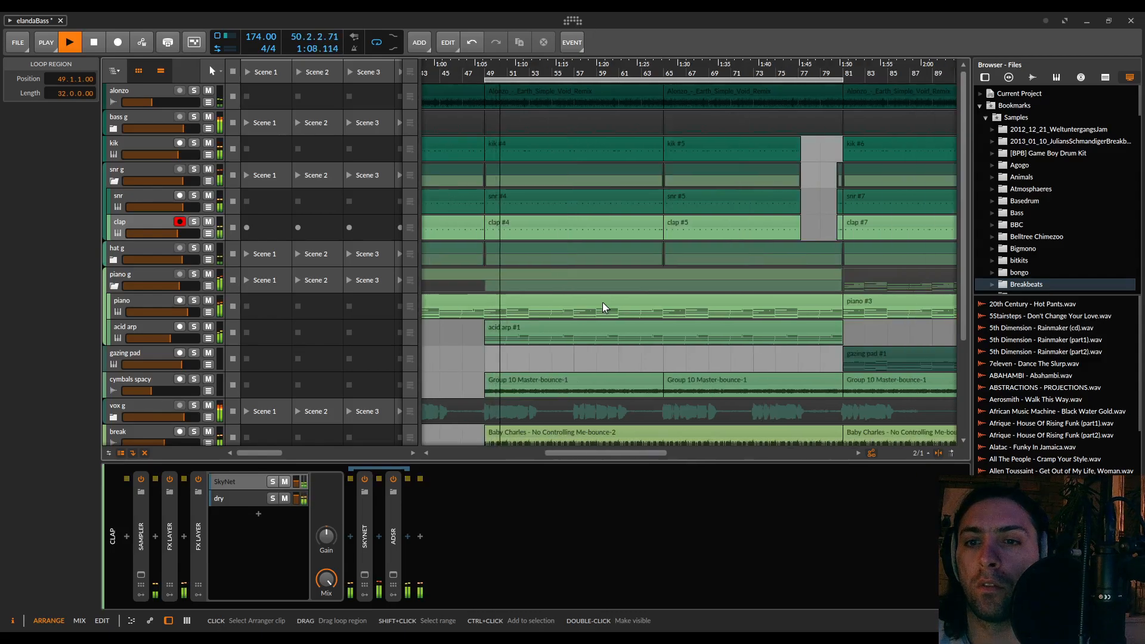
pyautogui.scroll(-1, 602, 302)
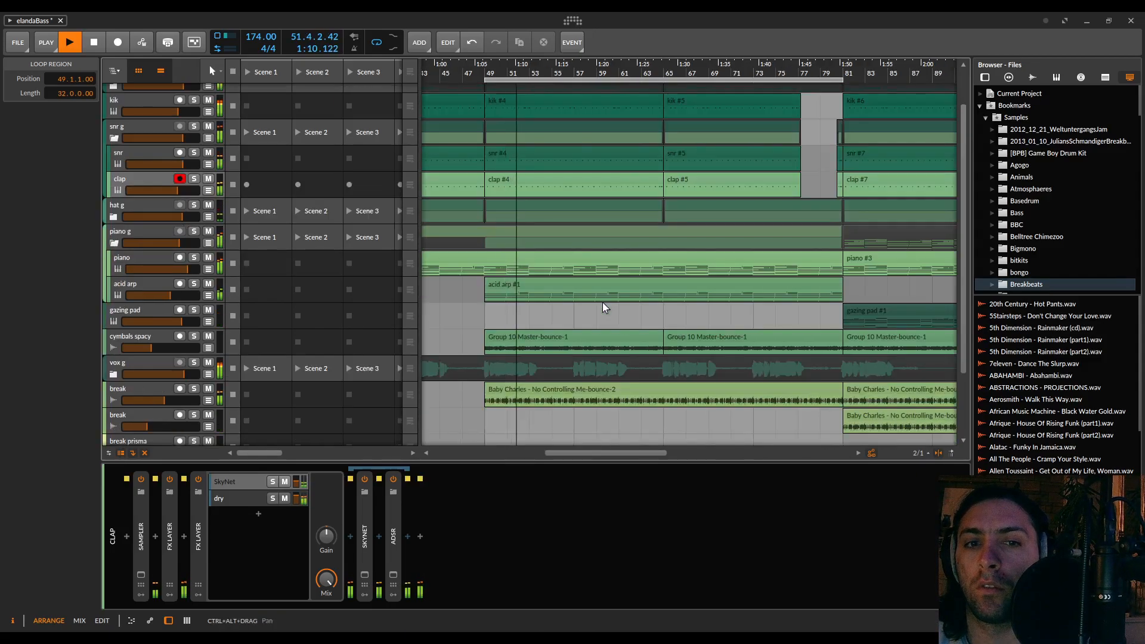
pyautogui.hscroll(1, 602, 303)
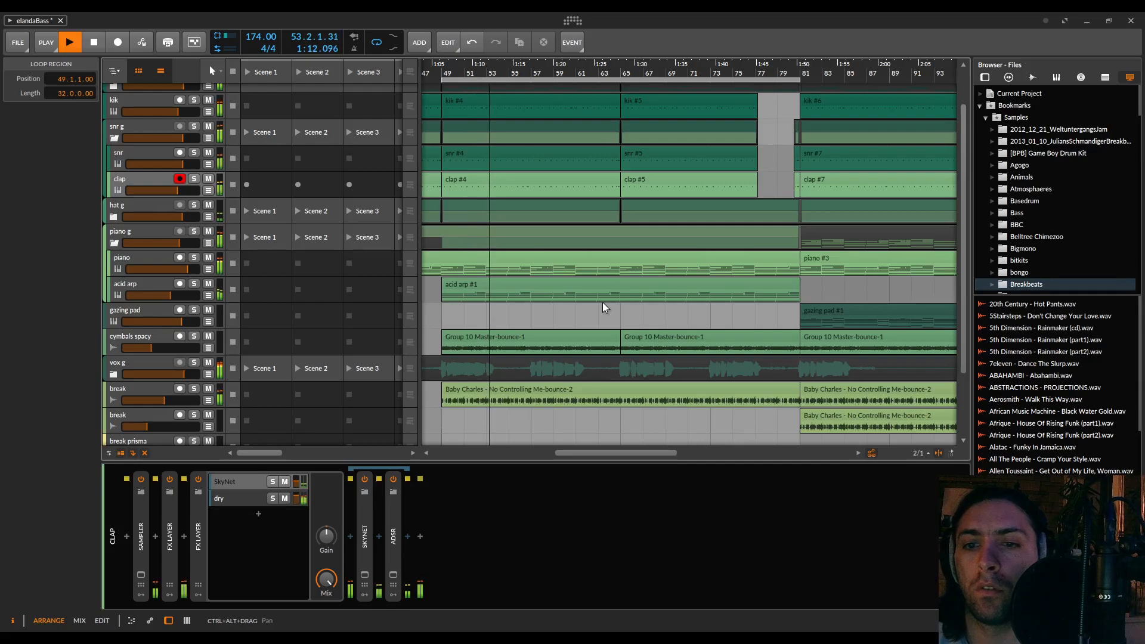
pyautogui.press('space')
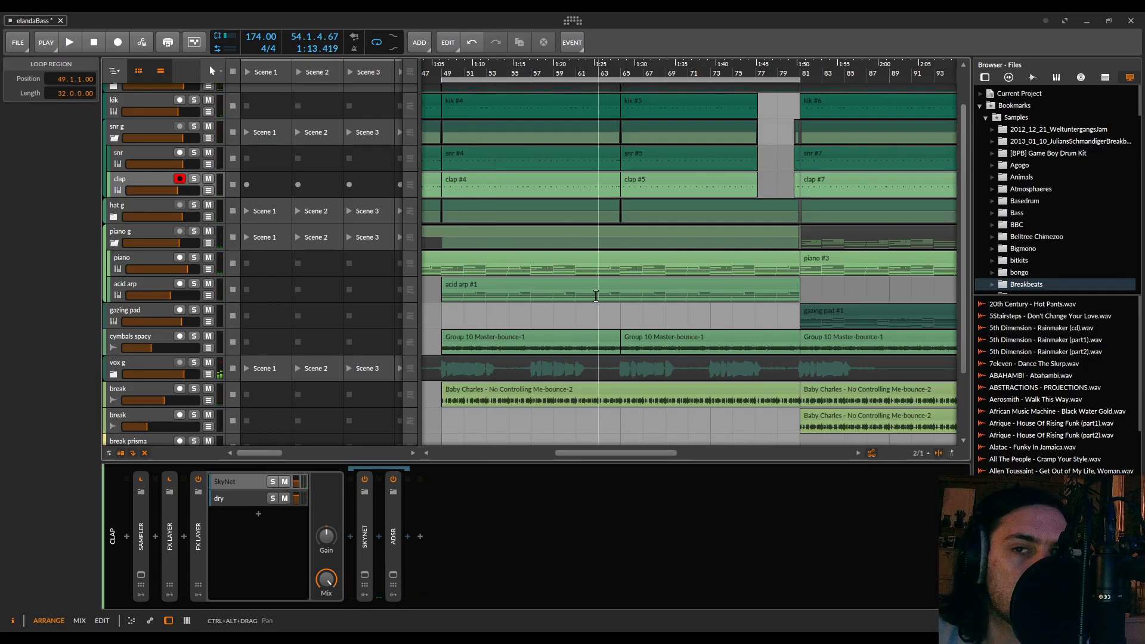
pyautogui.click(443, 71)
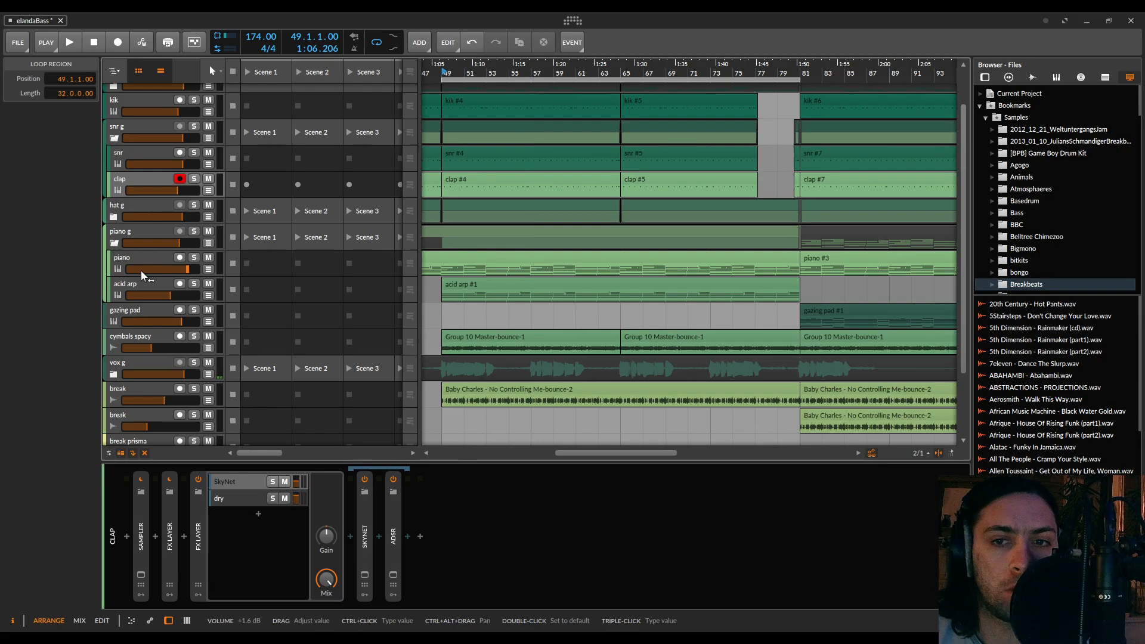
# Solo the acid arp track and save the project
pyautogui.click(152, 284)
pyautogui.press('s')
pyautogui.click(180, 284)
pyautogui.hotkey('ctrl', 's')
pyautogui.click(603, 362)
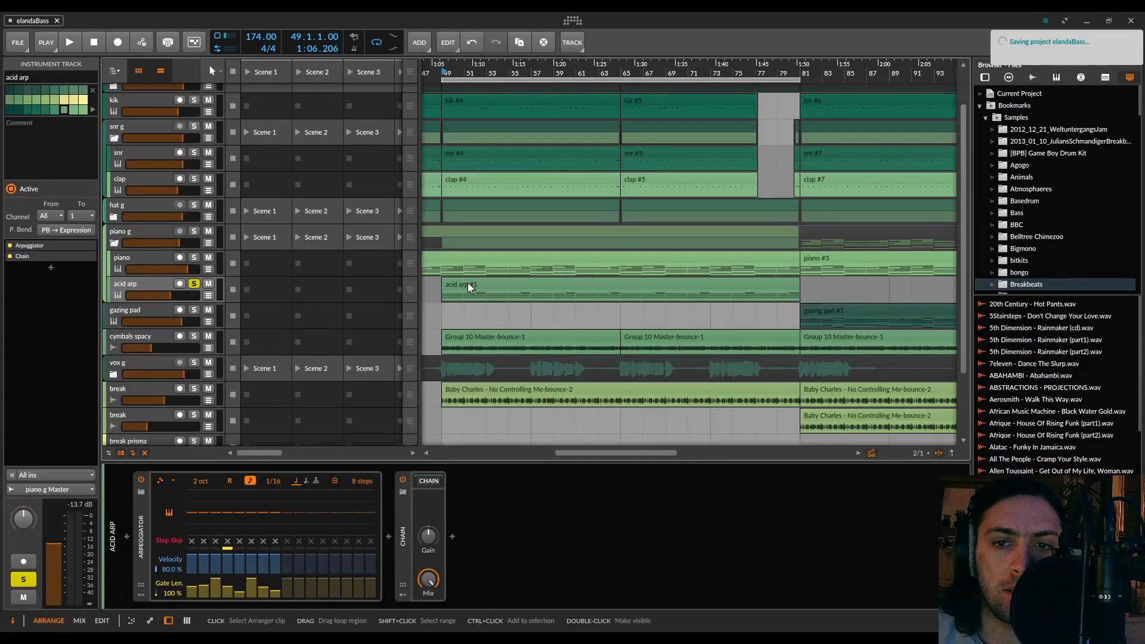
# Audition the soloed acid arp from bars 49, 57, 65, 73 and 77, and return the playback start to bar 49
pyautogui.press('space')
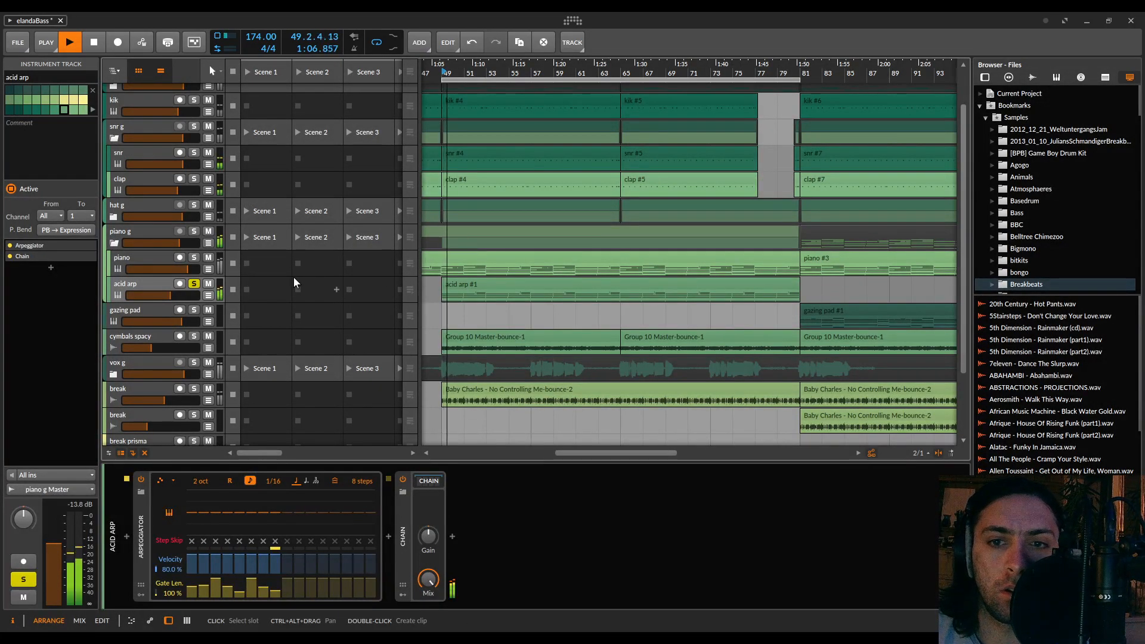
pyautogui.press('space')
pyautogui.click(531, 67)
pyautogui.press('space')
pyautogui.click(622, 73)
pyautogui.press('space')
pyautogui.press('space')
pyautogui.click(712, 73)
pyautogui.press('space')
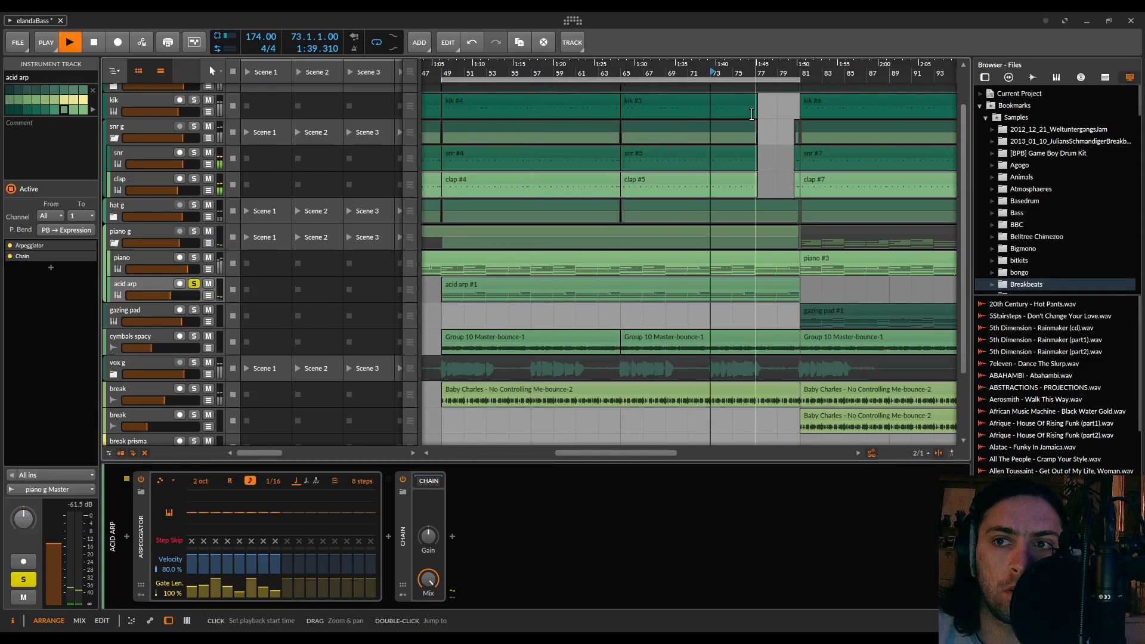
pyautogui.press('space')
pyautogui.click(757, 72)
pyautogui.press('space')
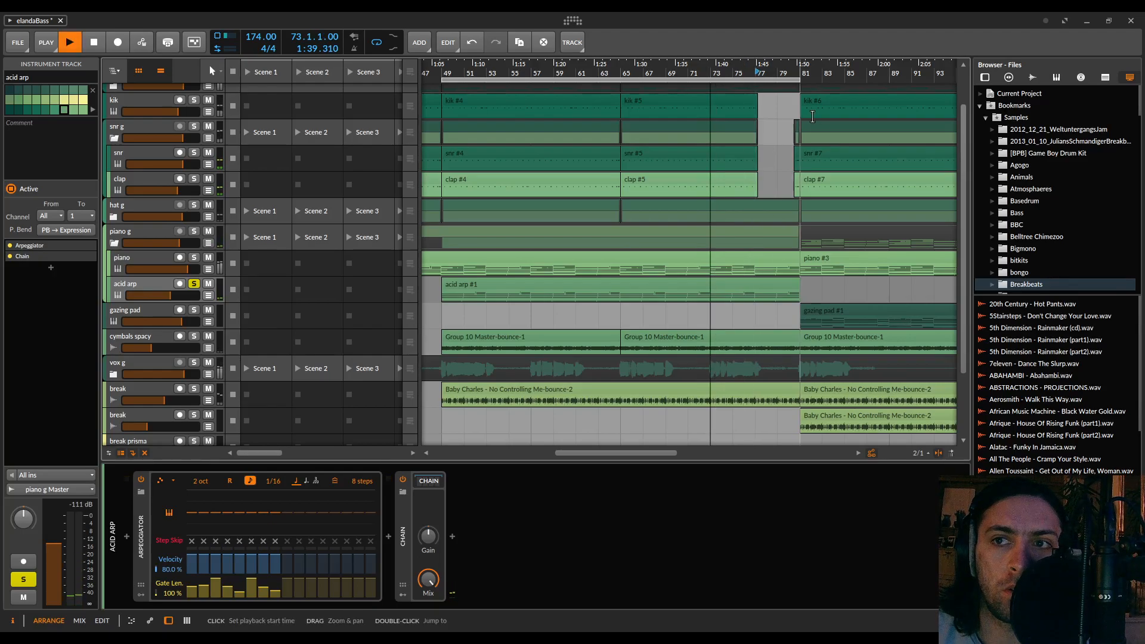
pyautogui.press('space')
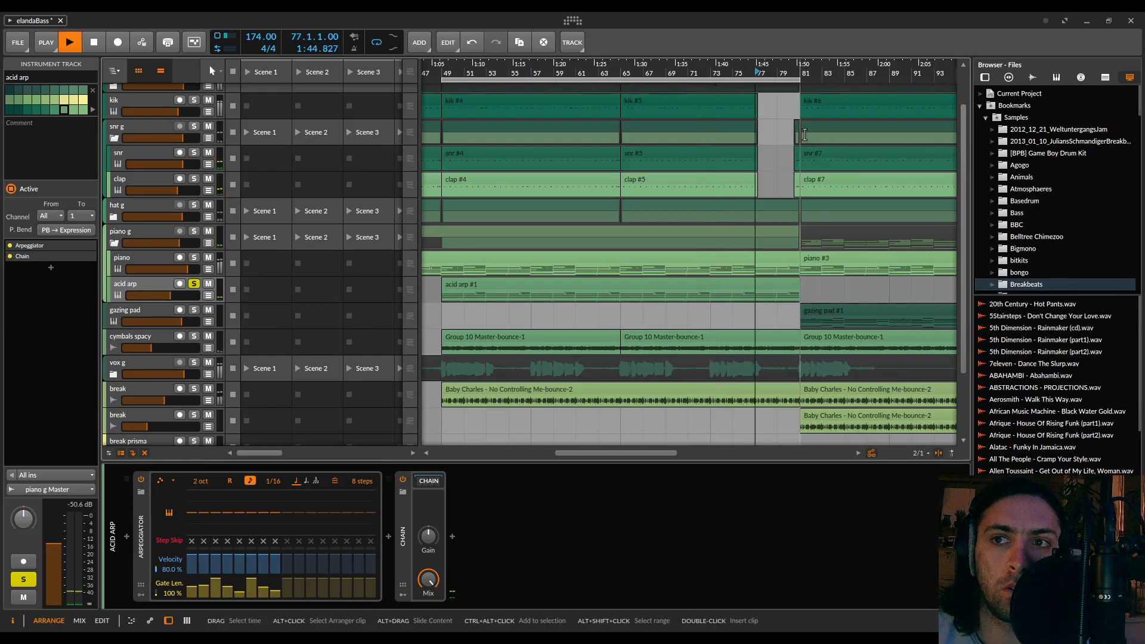
pyautogui.press('space')
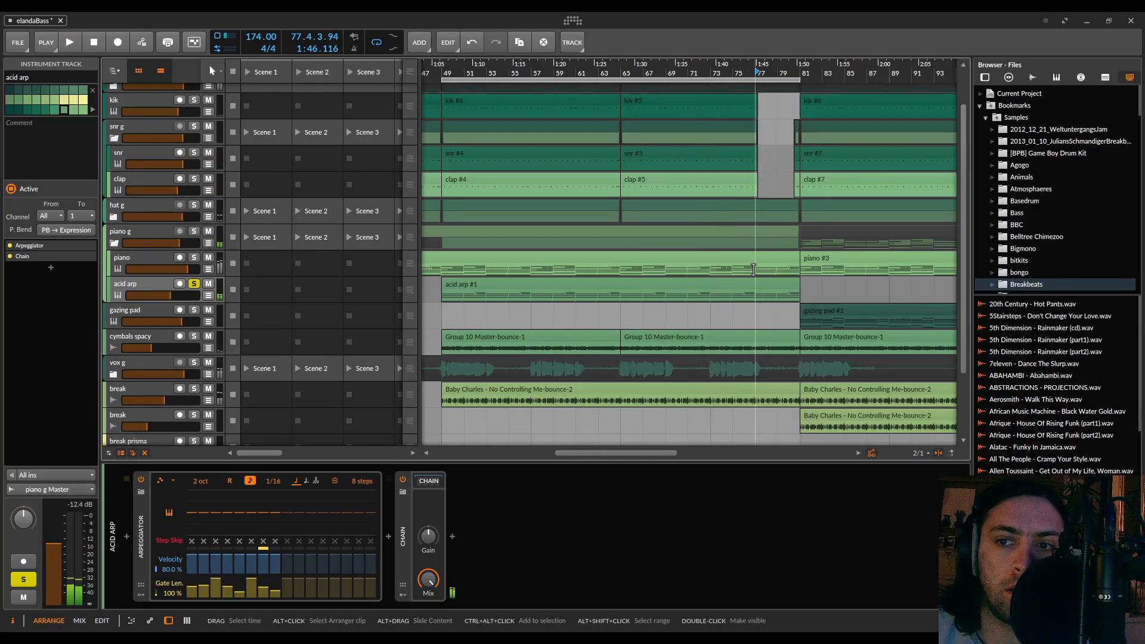
pyautogui.click(442, 72)
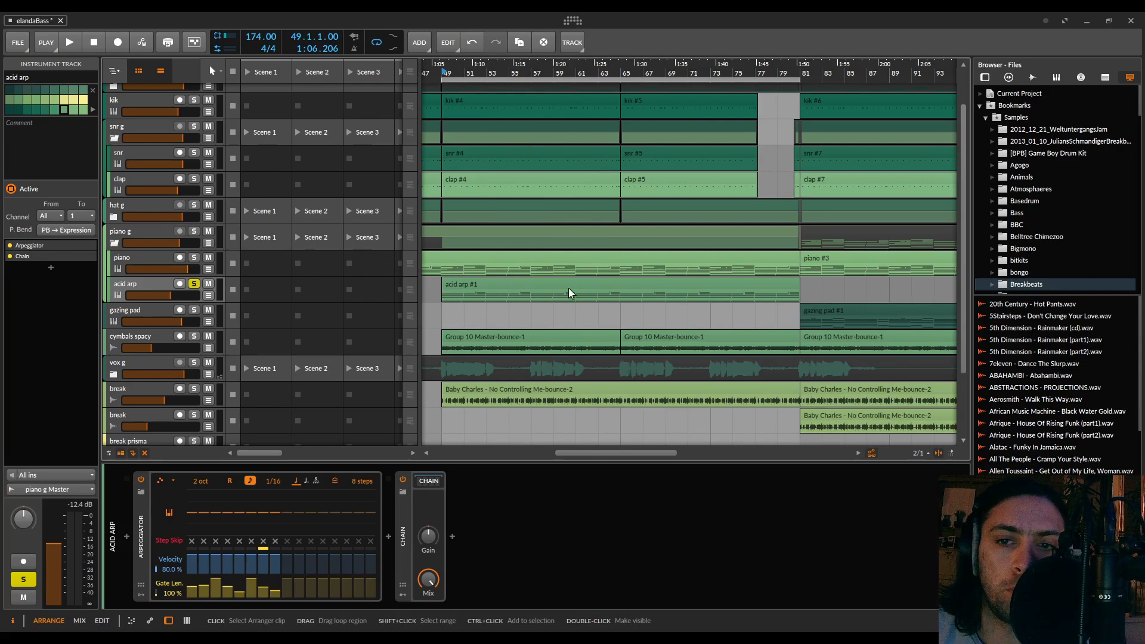
# Select the acid arp track, collapse its Arpeggiator and show the devices inside its Chain
pyautogui.hscroll(5, 771, 282)
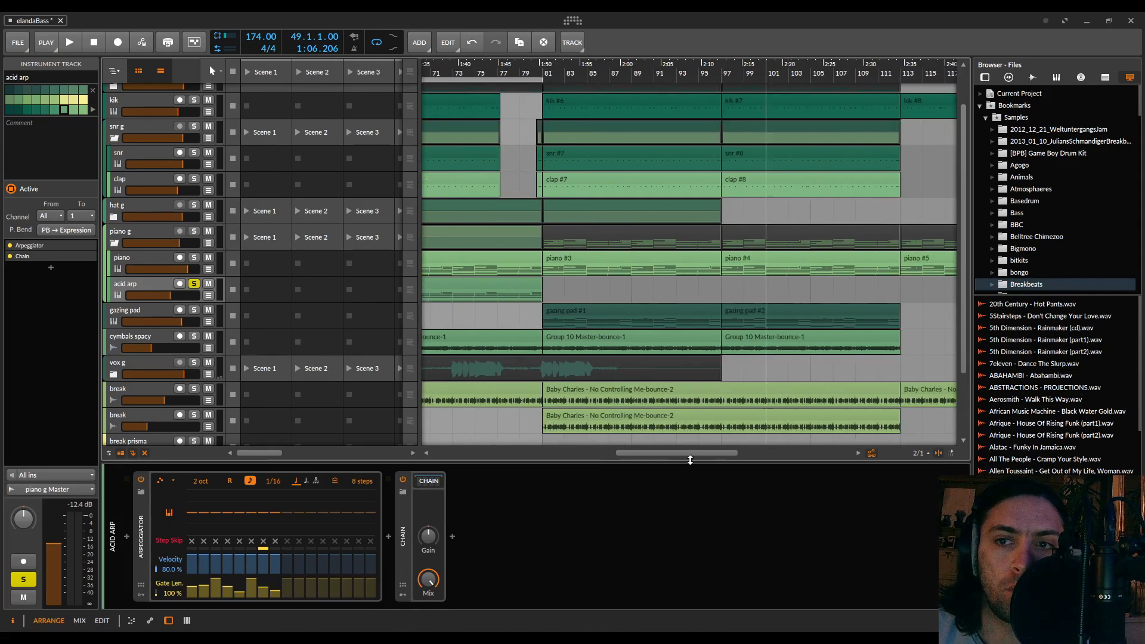
pyautogui.hscroll(-6, 750, 413)
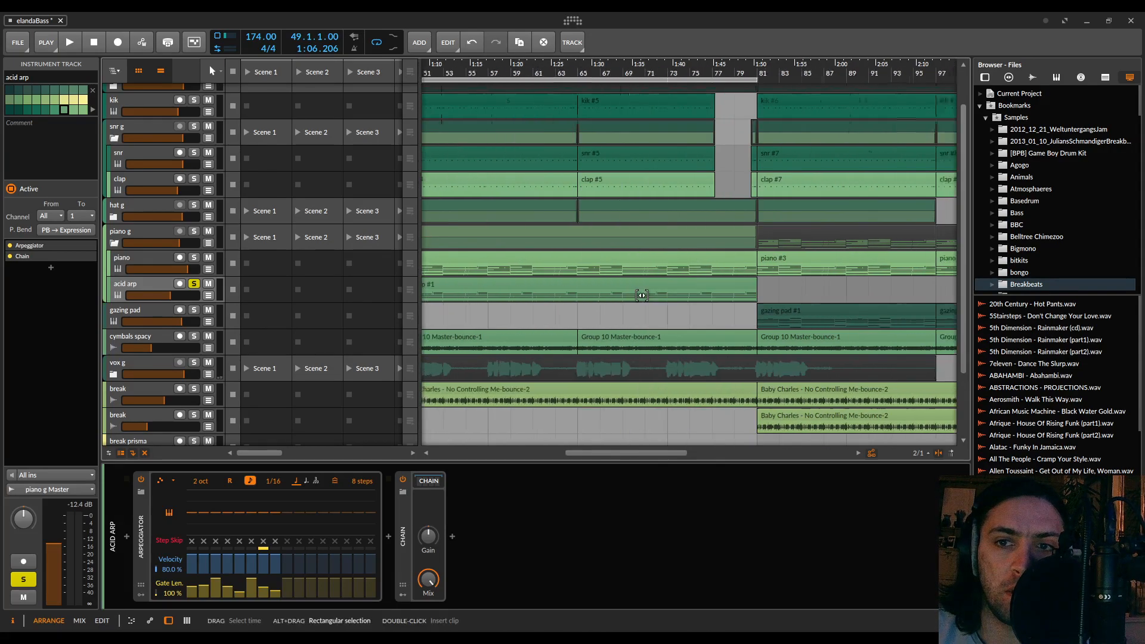
pyautogui.click(137, 284)
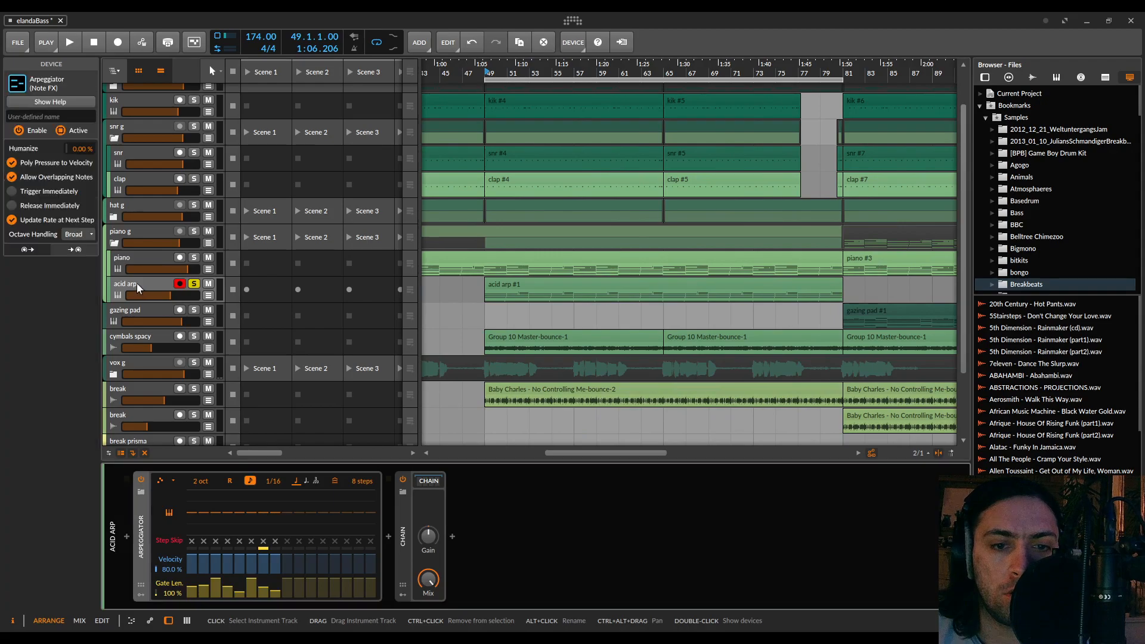
pyautogui.click(143, 537)
pyautogui.click(196, 482)
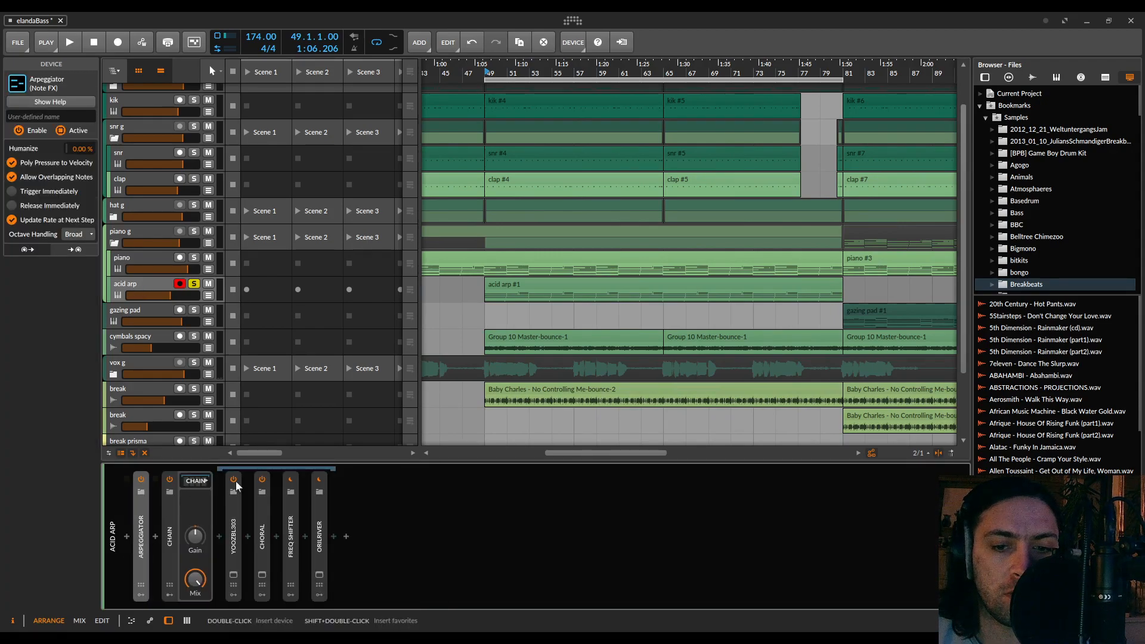
# Insert the SkyNet reverb at the end of the acid arp's inner chain, start playback, and enlarge and reposition the plug-in window
pyautogui.click(333, 535)
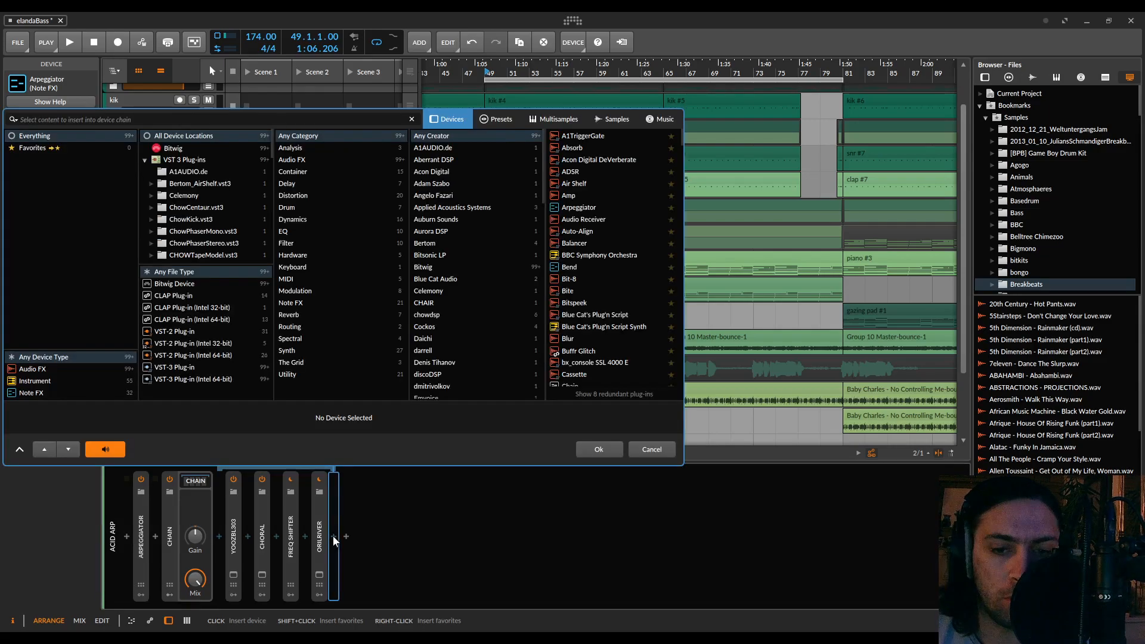
pyautogui.write('sky')
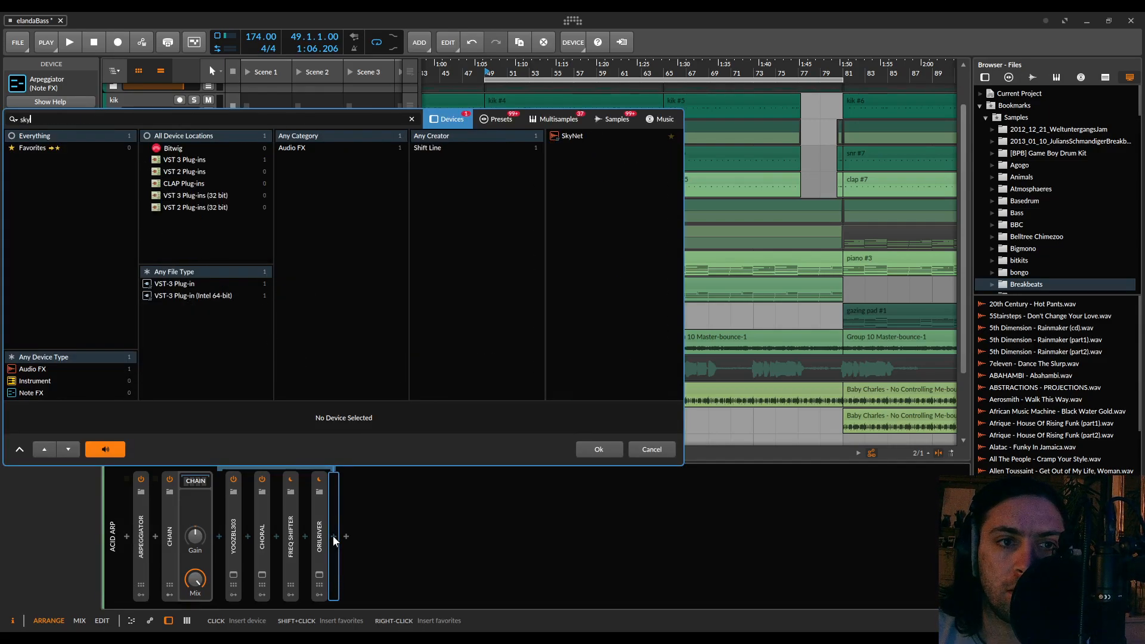
pyautogui.doubleClick(564, 137)
pyautogui.press('space')
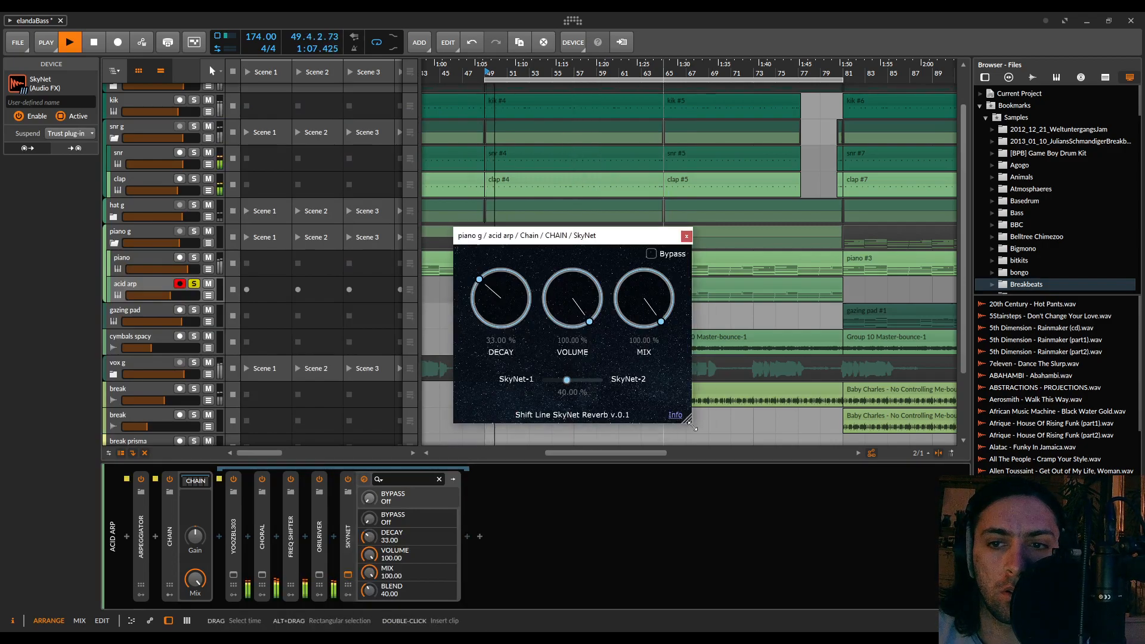
pyautogui.moveTo(687, 419); pyautogui.dragTo(804, 483)
pyautogui.moveTo(606, 239); pyautogui.dragTo(627, 182)
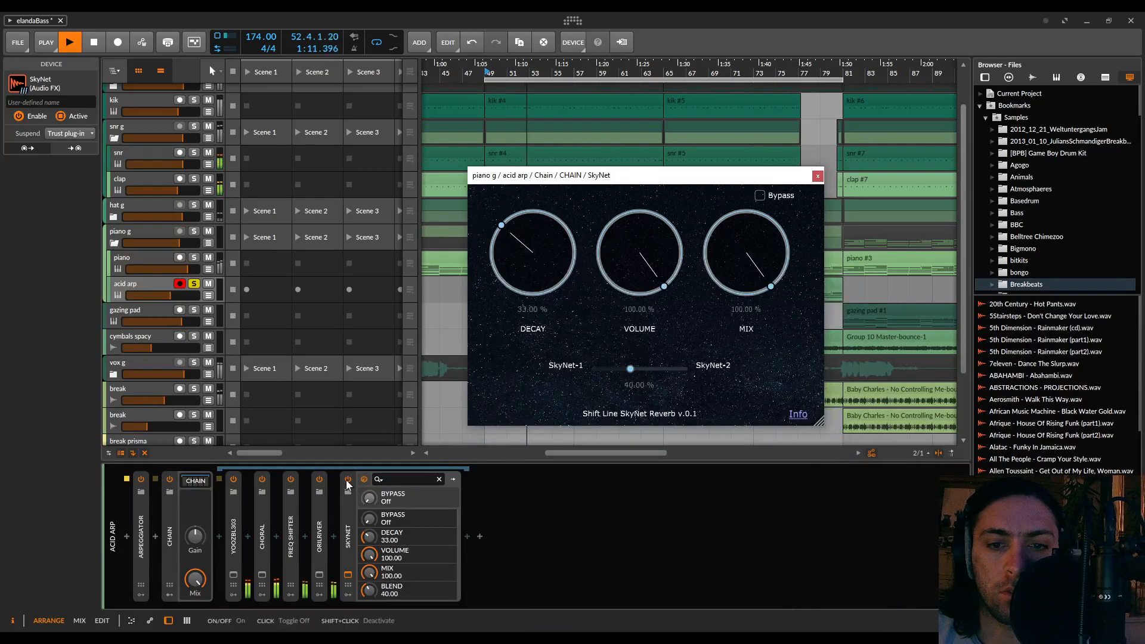
# Compare the acid arp with SkyNet off and on, set its decay to 33.01 % and blend to 57.42 %, and stop playback
pyautogui.click(346, 480)
pyautogui.click(346, 480)
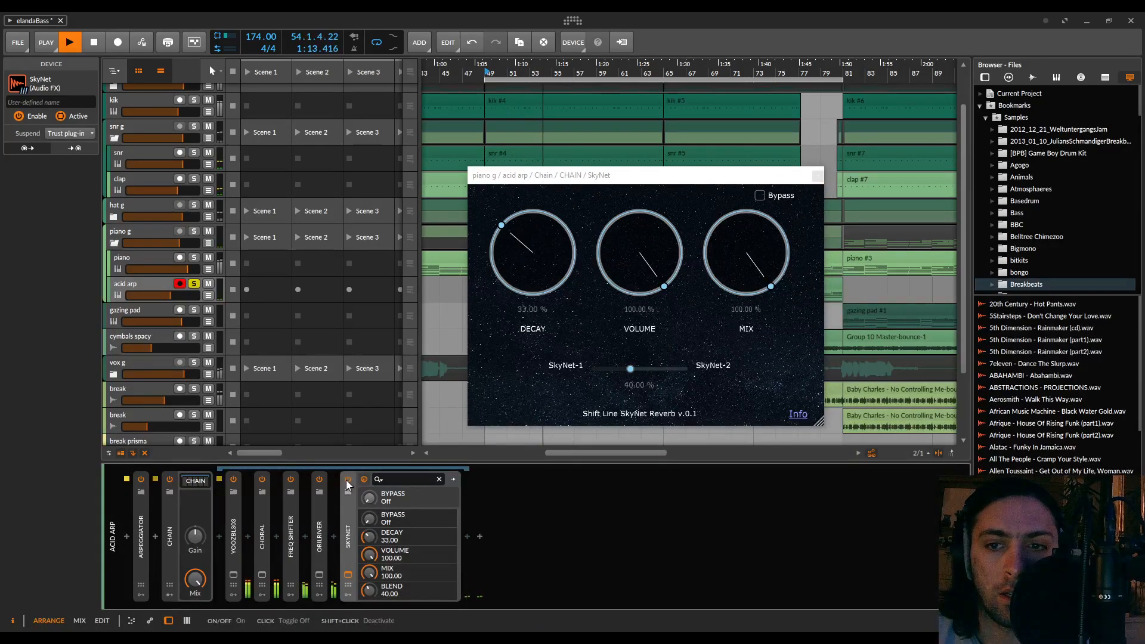
pyautogui.moveTo(503, 227); pyautogui.dragTo(445, 173)
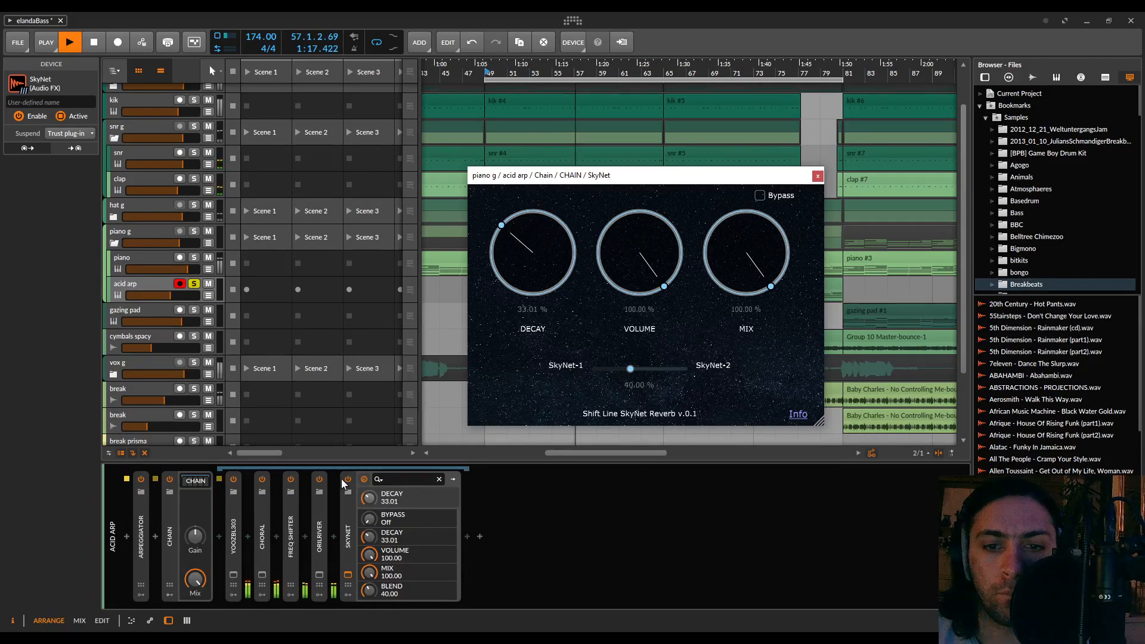
pyautogui.click(346, 480)
pyautogui.click(346, 481)
pyautogui.moveTo(630, 369)
pyautogui.mouseDown()
pyautogui.moveTo(677, 370)
pyautogui.moveTo(647, 370)
pyautogui.mouseUp()
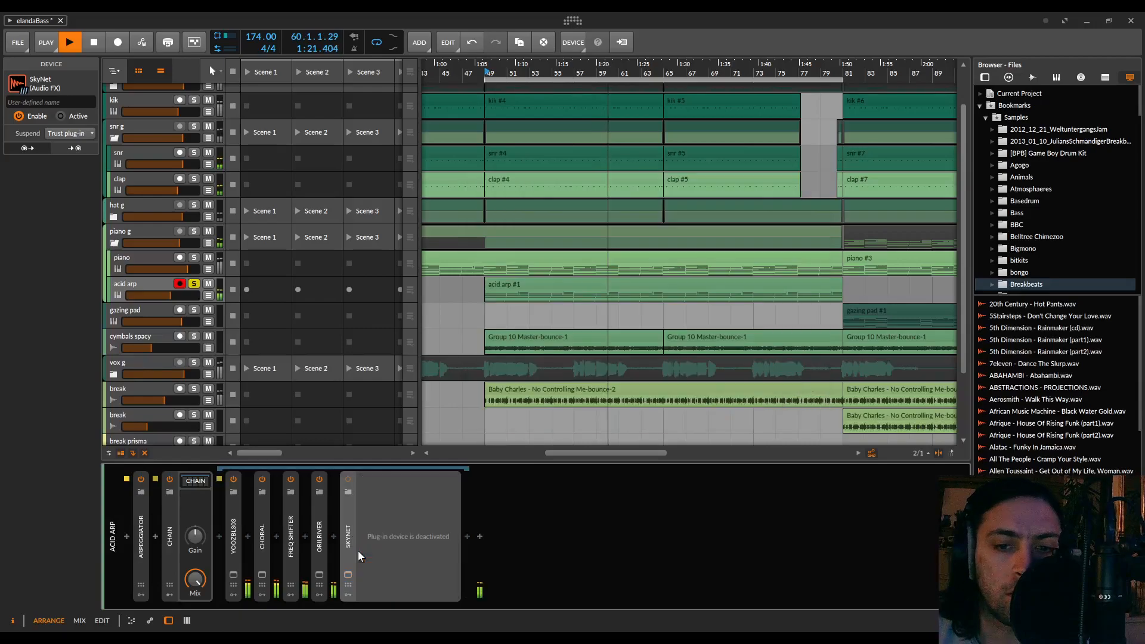
pyautogui.press('space')
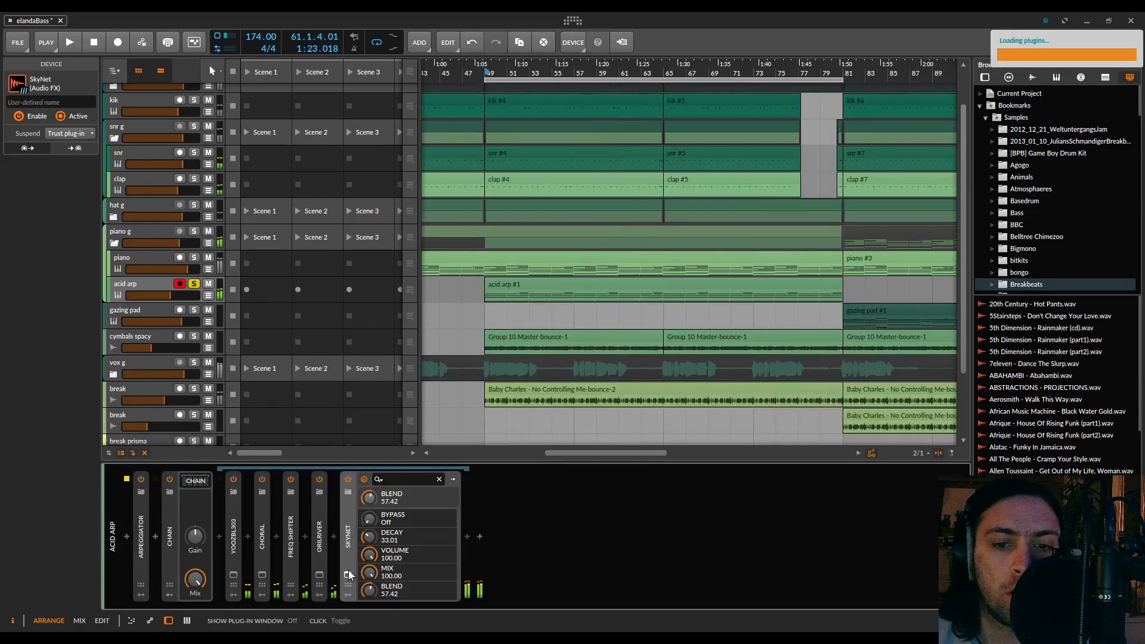
# Reopen the SkyNet window, play a short passage, and try several window sizes, ending with a moderately enlarged one
pyautogui.click(348, 575)
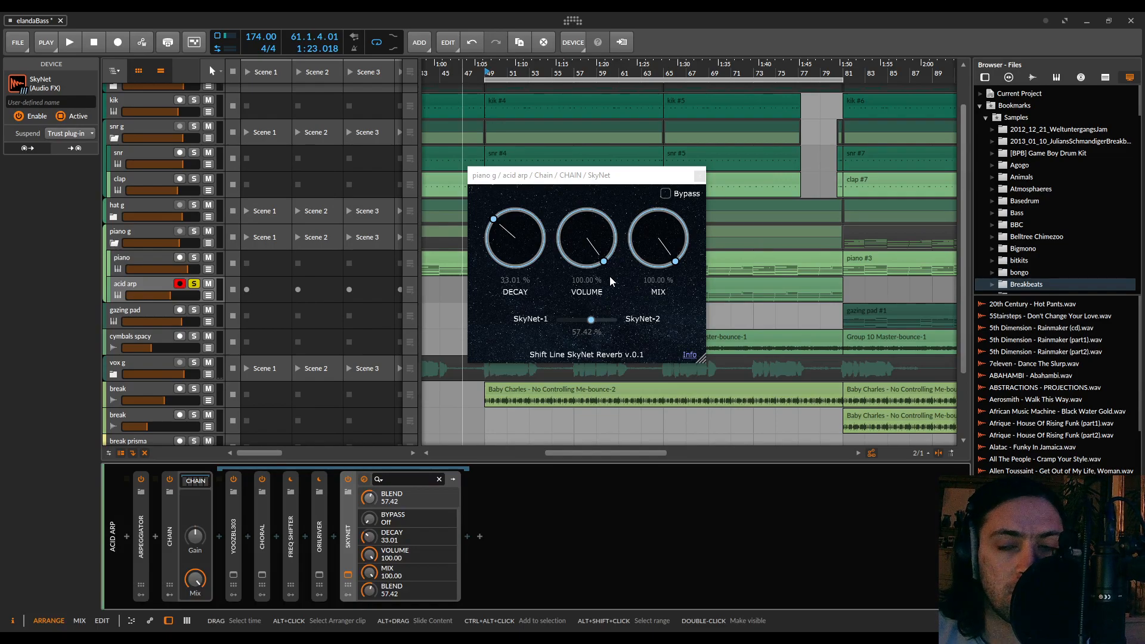
pyautogui.press('space')
pyautogui.moveTo(704, 365); pyautogui.dragTo(789, 453)
pyautogui.press('space')
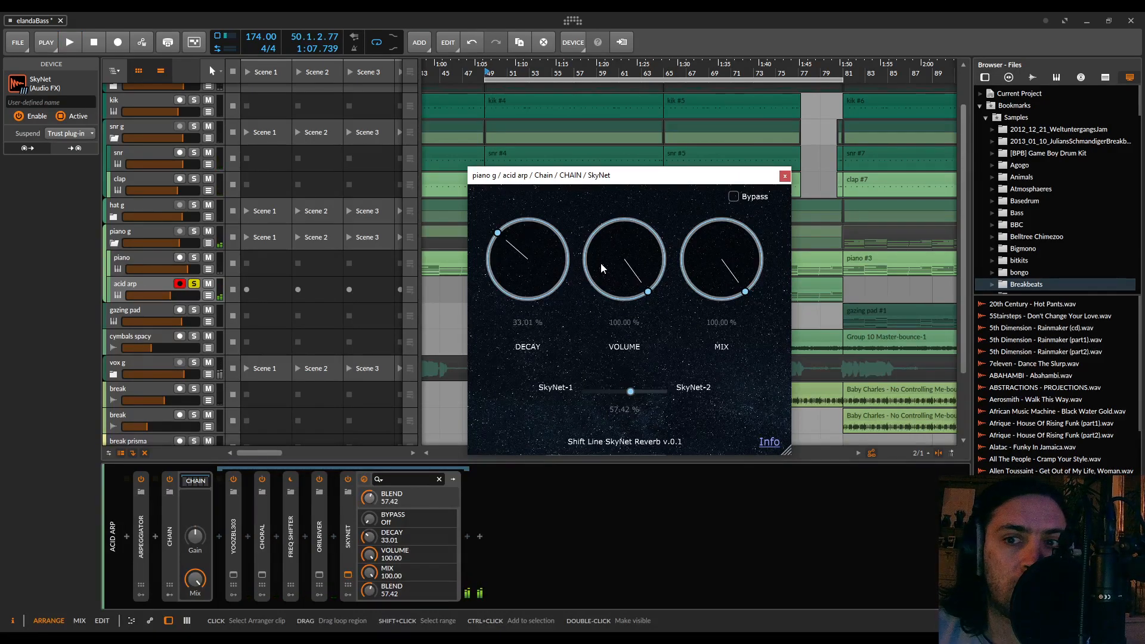
pyautogui.moveTo(789, 452); pyautogui.dragTo(811, 464)
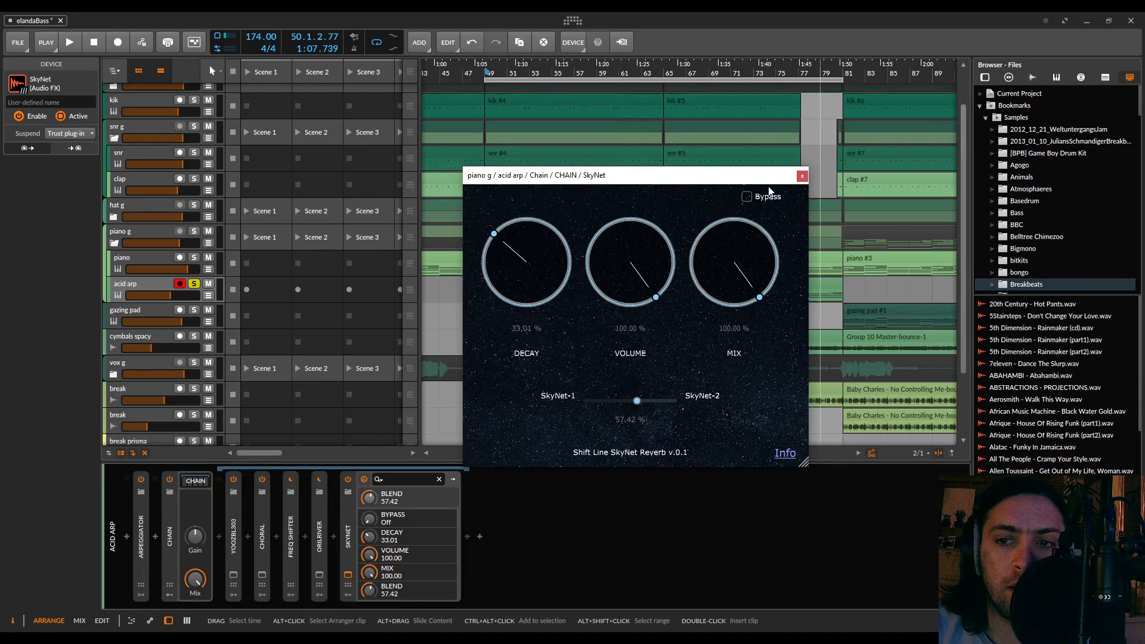
pyautogui.moveTo(803, 463); pyautogui.dragTo(592, 463)
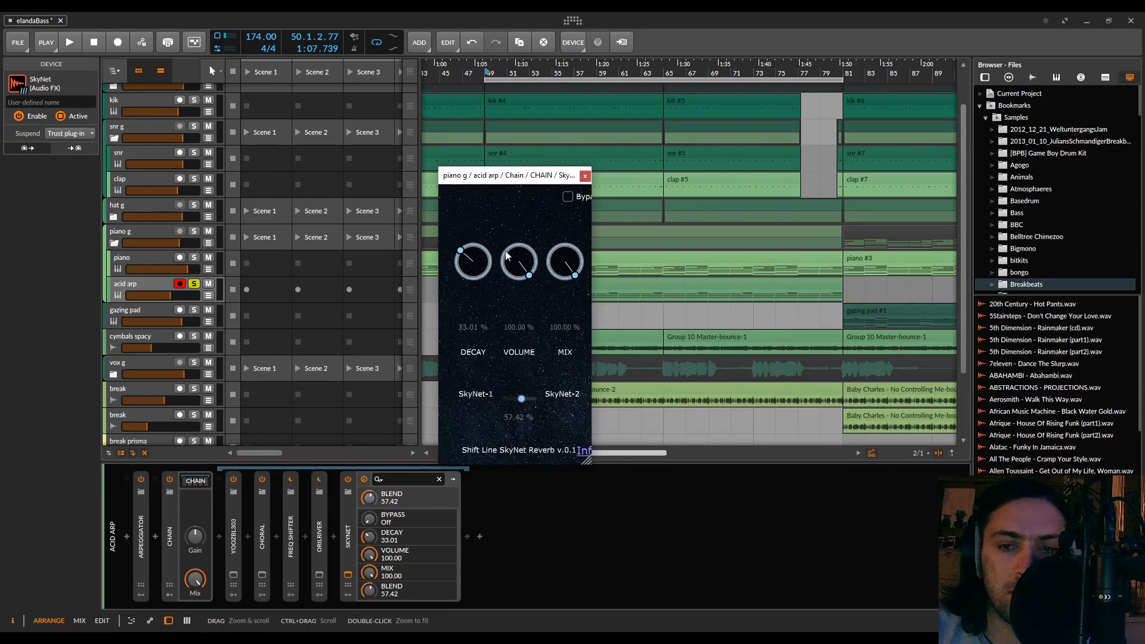
pyautogui.moveTo(588, 463); pyautogui.dragTo(692, 387)
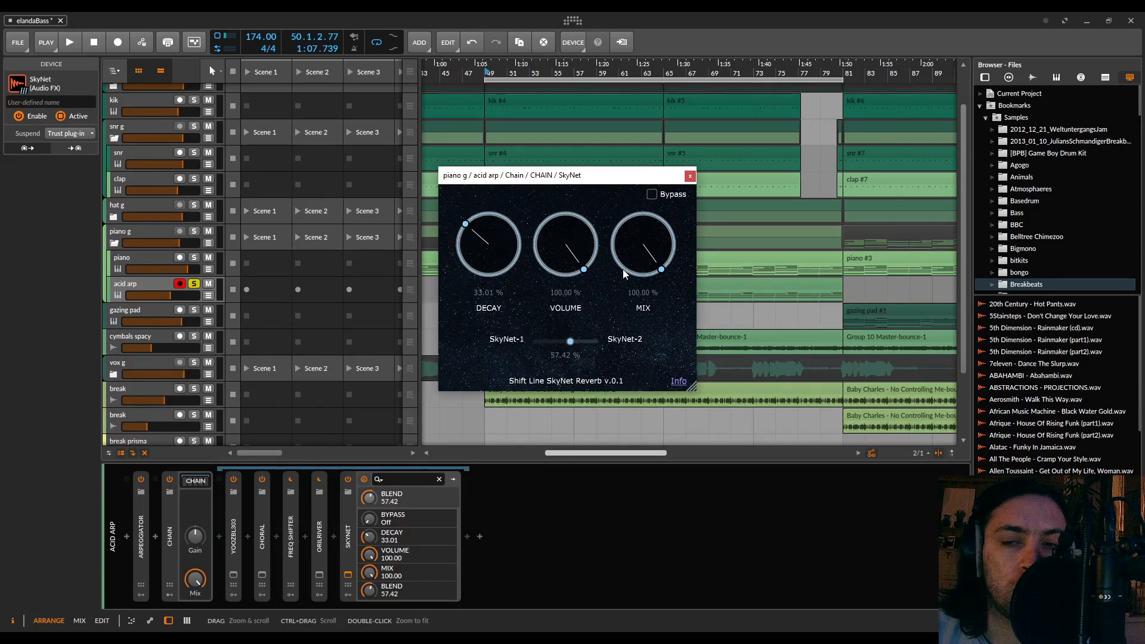
# Play the acid arp while setting SkyNet's decay to 55.85 % and its SkyNet-1/SkyNet-2 blend to 36.19 %, and stop playback
pyautogui.press('space')
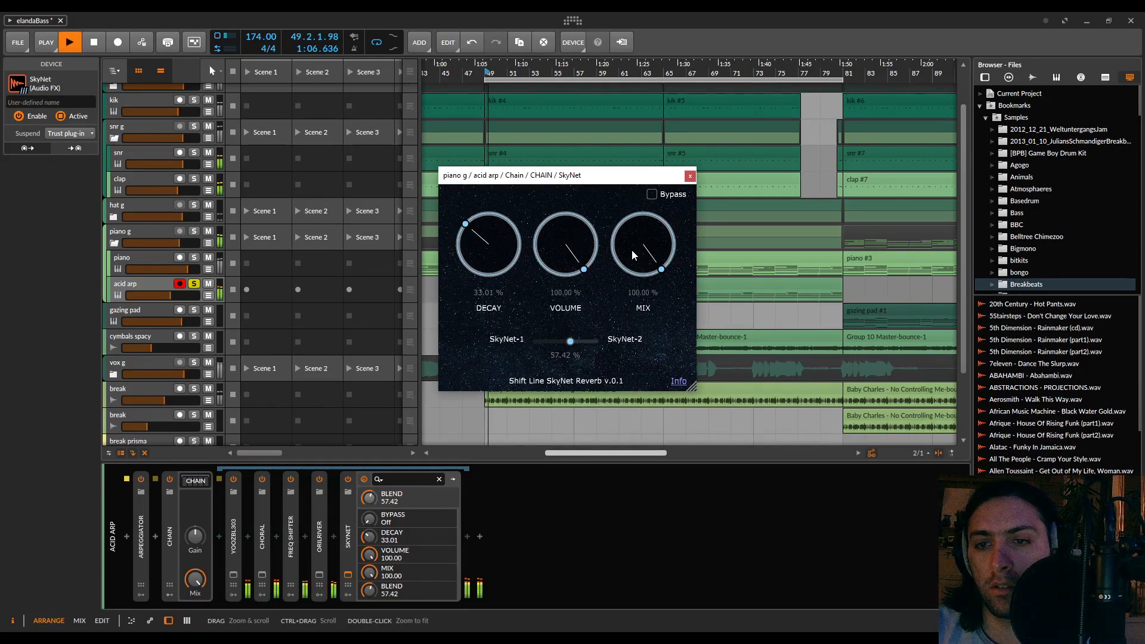
pyautogui.moveTo(526, 240); pyautogui.dragTo(503, 154)
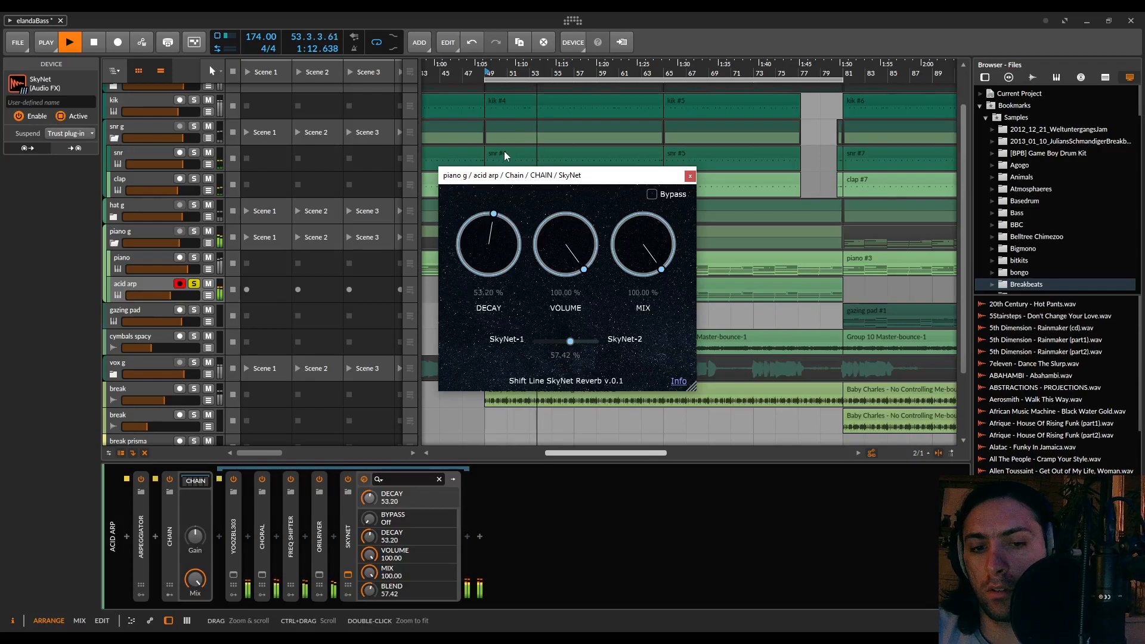
pyautogui.moveTo(503, 151); pyautogui.dragTo(503, 188)
pyautogui.moveTo(571, 341); pyautogui.dragTo(545, 346)
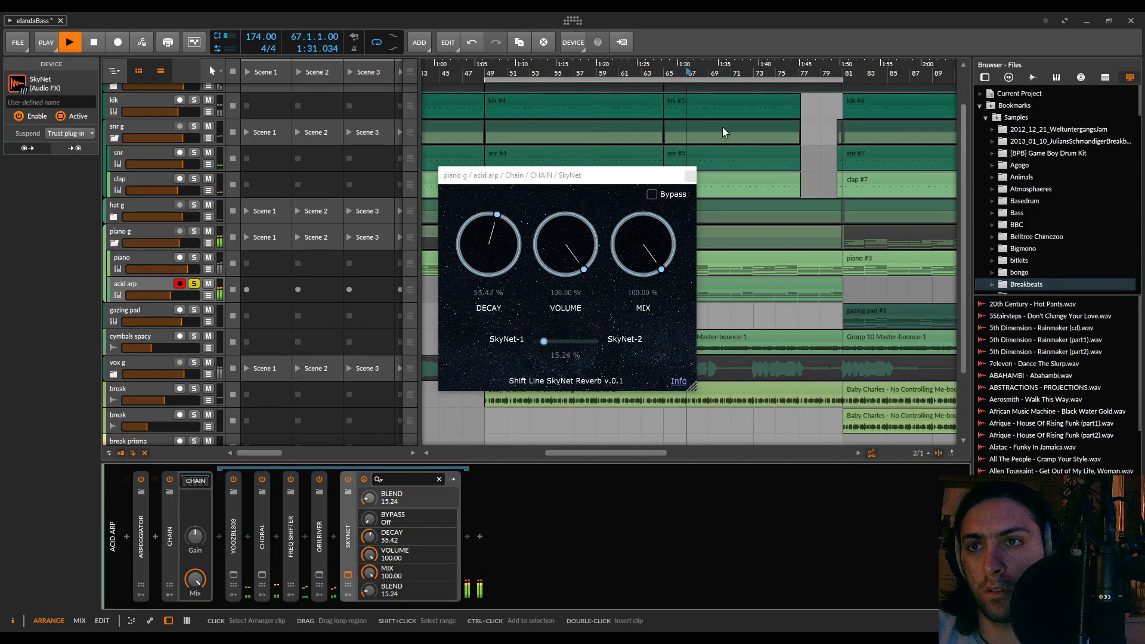
pyautogui.moveTo(544, 341)
pyautogui.mouseDown()
pyautogui.moveTo(585, 344)
pyautogui.moveTo(557, 352)
pyautogui.mouseUp()
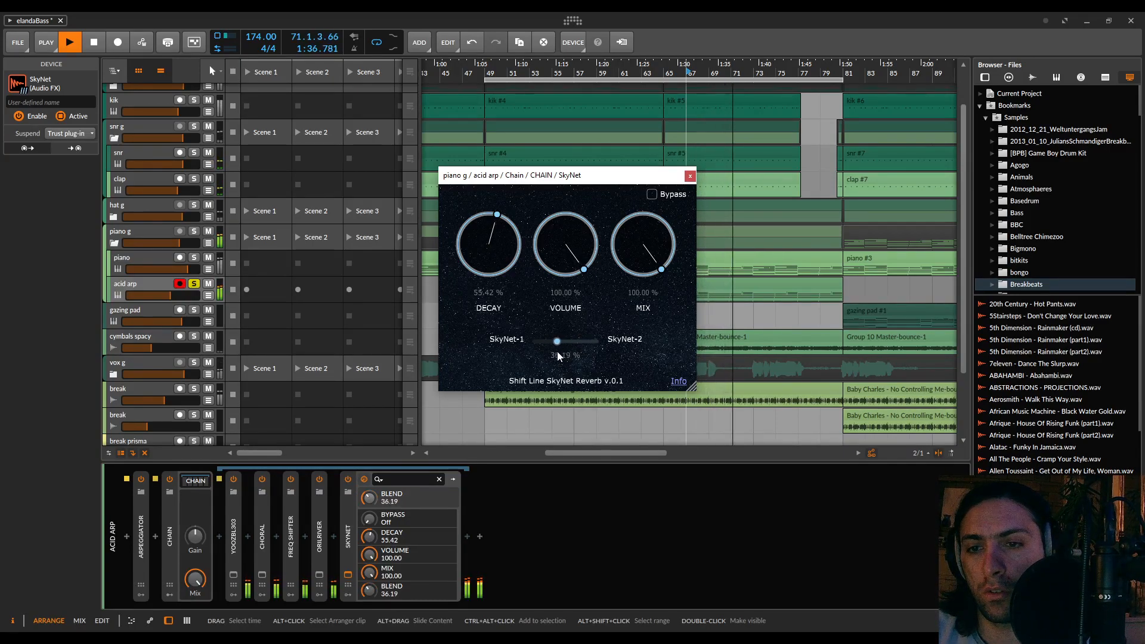
pyautogui.moveTo(489, 222); pyautogui.dragTo(494, 184)
pyautogui.moveTo(502, 227); pyautogui.dragTo(507, 185)
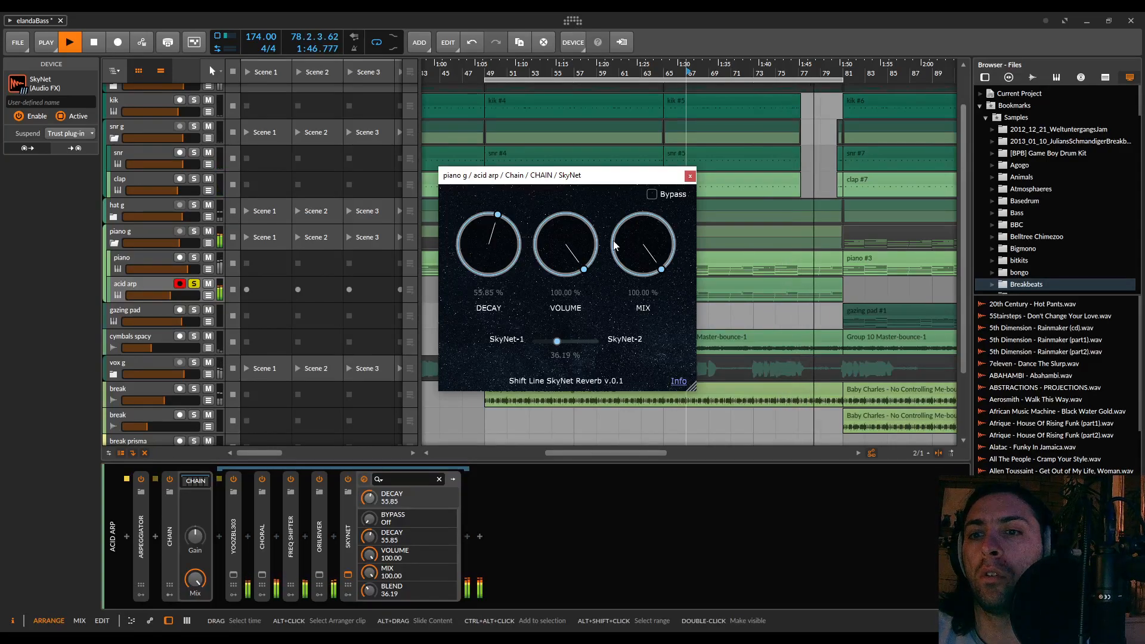
pyautogui.press('space')
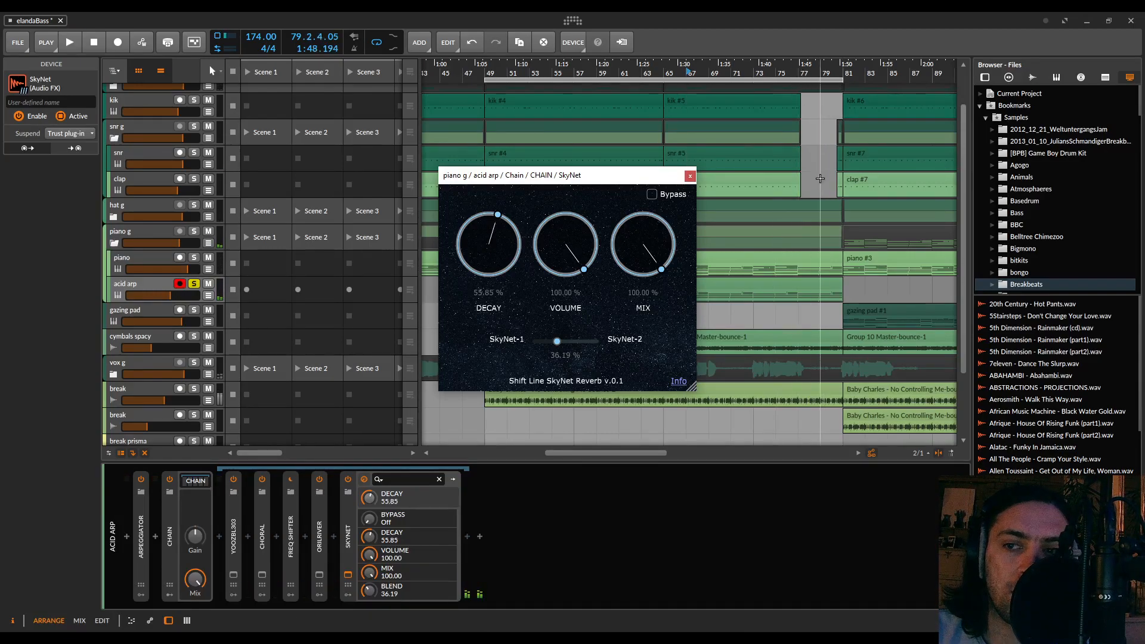
# Close the SkyNet window, insert an FX Layer between Oilriver and SkyNet with SkyNet in its own layer, and start playback
pyautogui.click(690, 177)
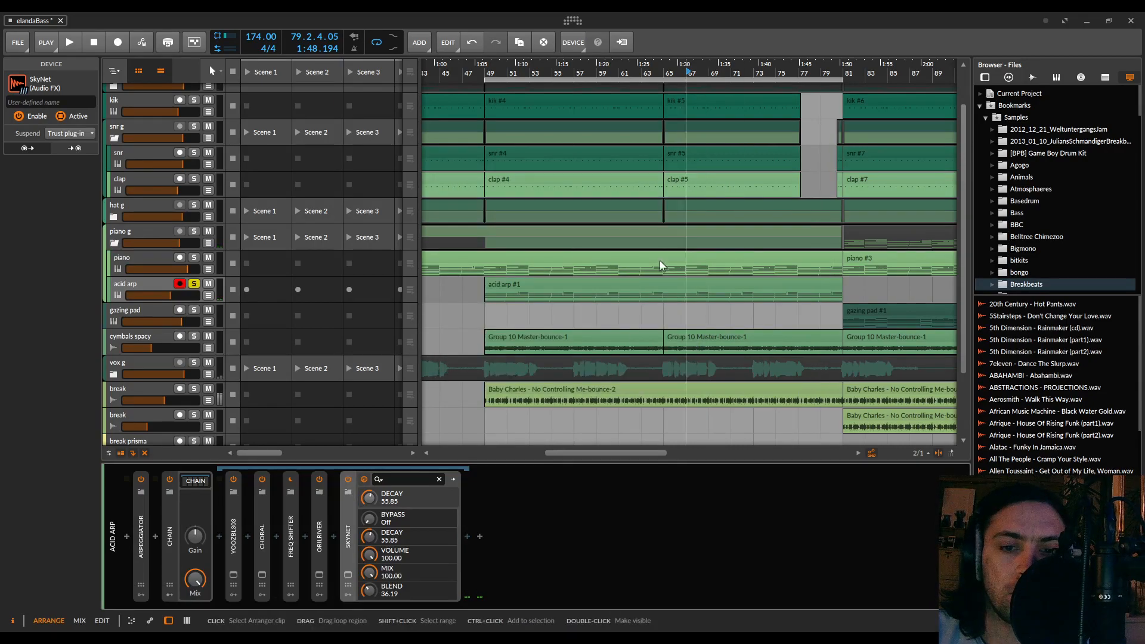
pyautogui.click(333, 535)
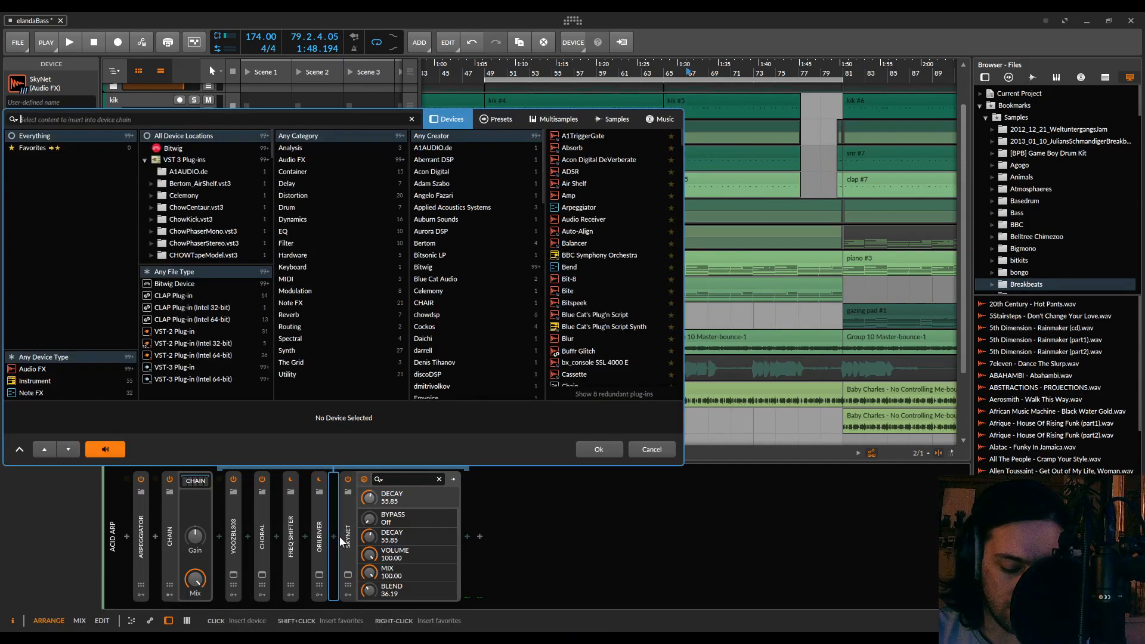
pyautogui.write('layer')
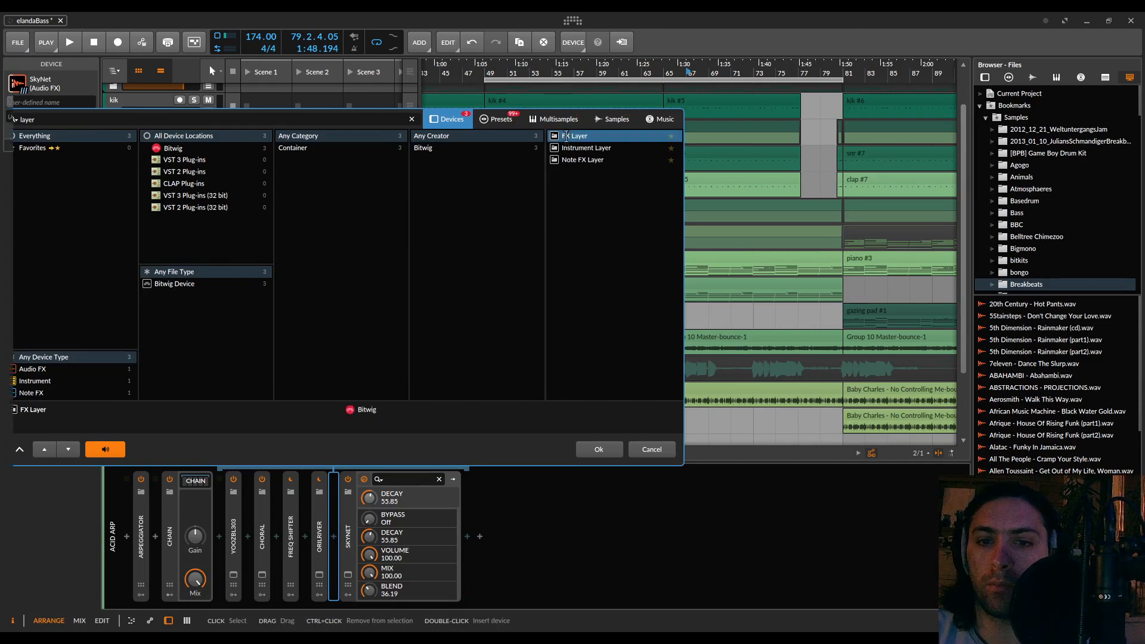
pyautogui.doubleClick(564, 135)
pyautogui.press('space')
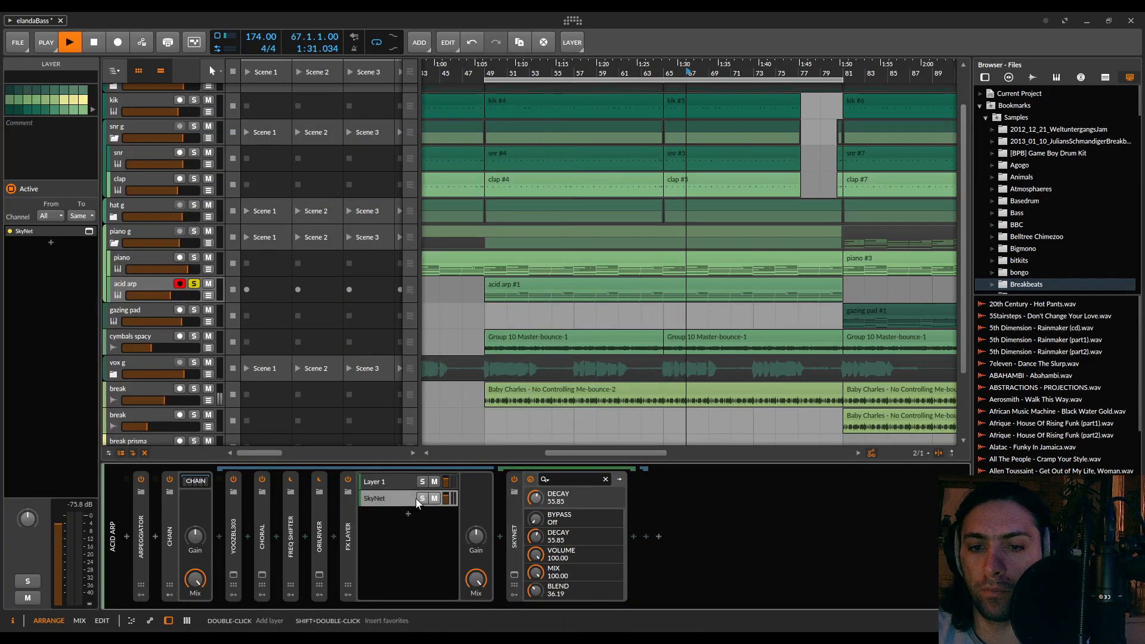
# Rename the FX Layer's empty layer to dry and lower the SkyNet layer's volume while the acid arp plays
pyautogui.doubleClick(382, 482)
pyautogui.write('drv')
pyautogui.press('Return')
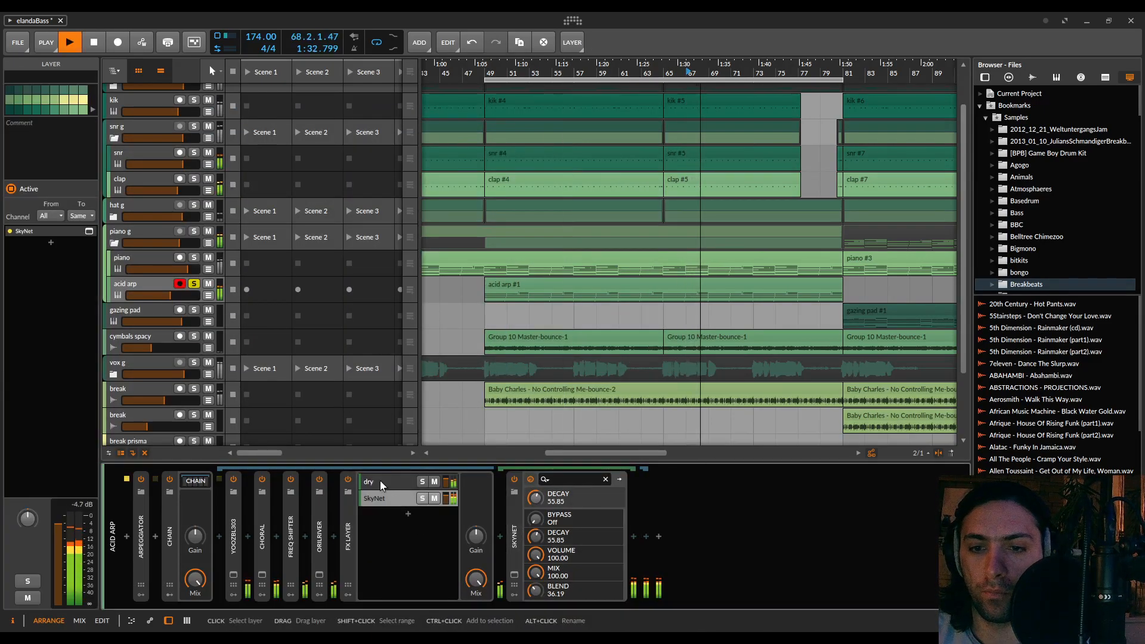
pyautogui.moveTo(446, 498); pyautogui.dragTo(446, 516)
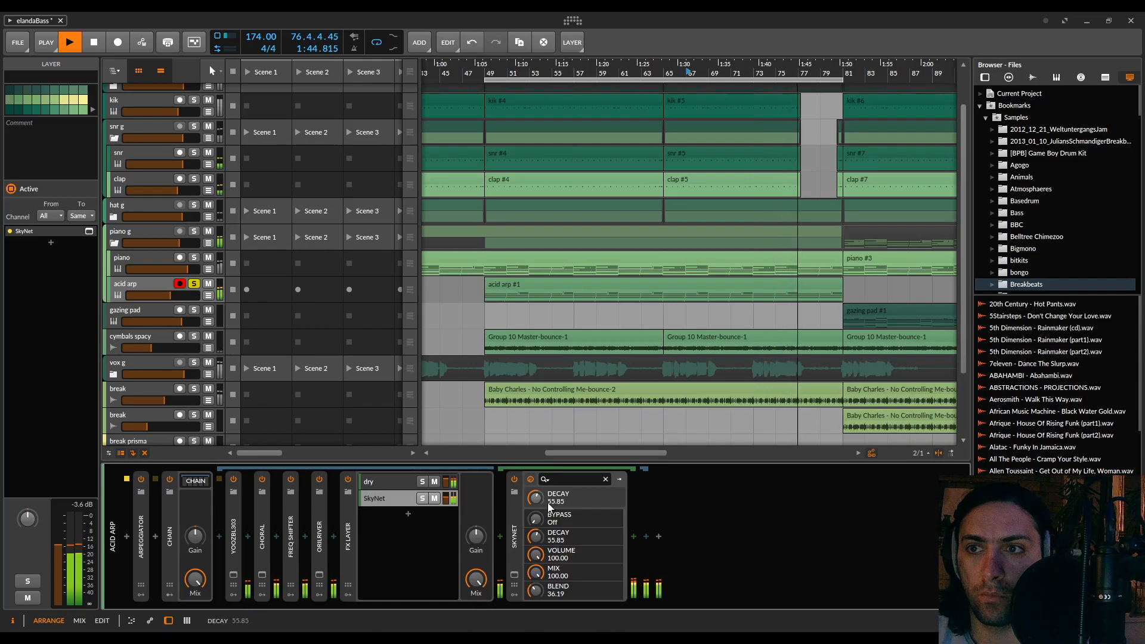
# Replay the acid arp from bar 75, compare it with the SkyNet layer muted and unmuted, and stop playback
pyautogui.press('space')
pyautogui.click(777, 73)
pyautogui.press('space')
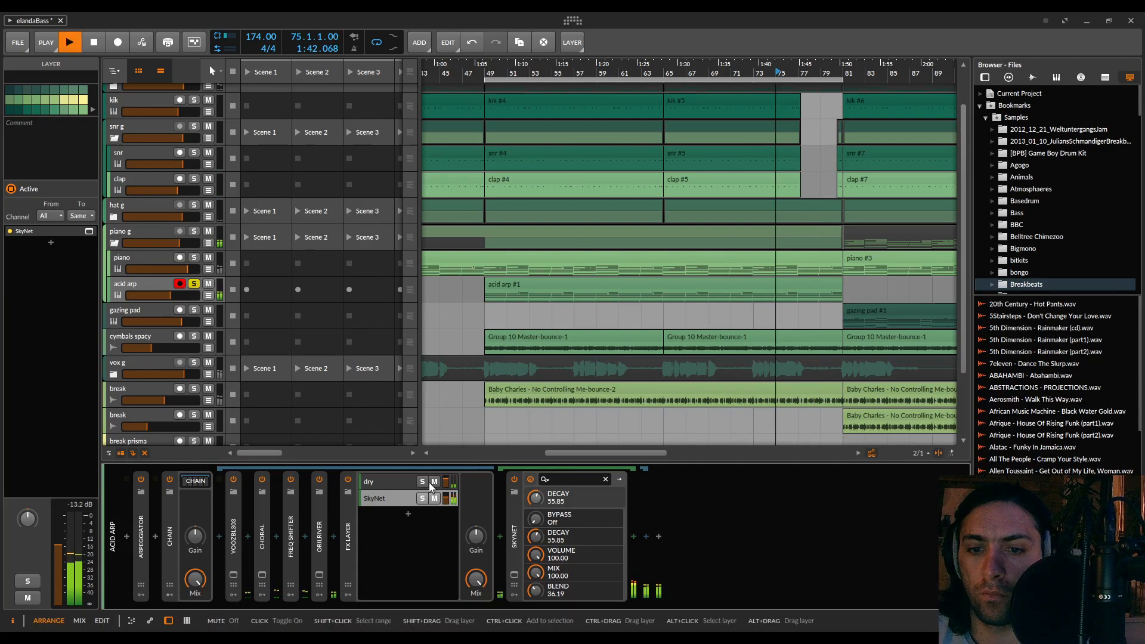
pyautogui.click(435, 499)
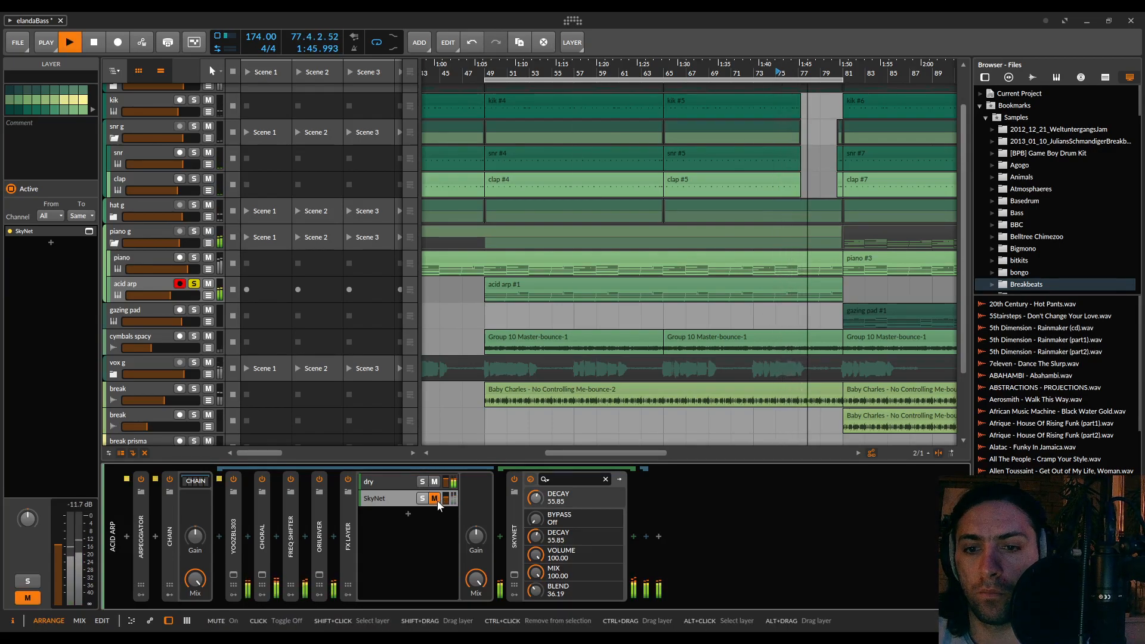
pyautogui.click(435, 499)
pyautogui.press('space')
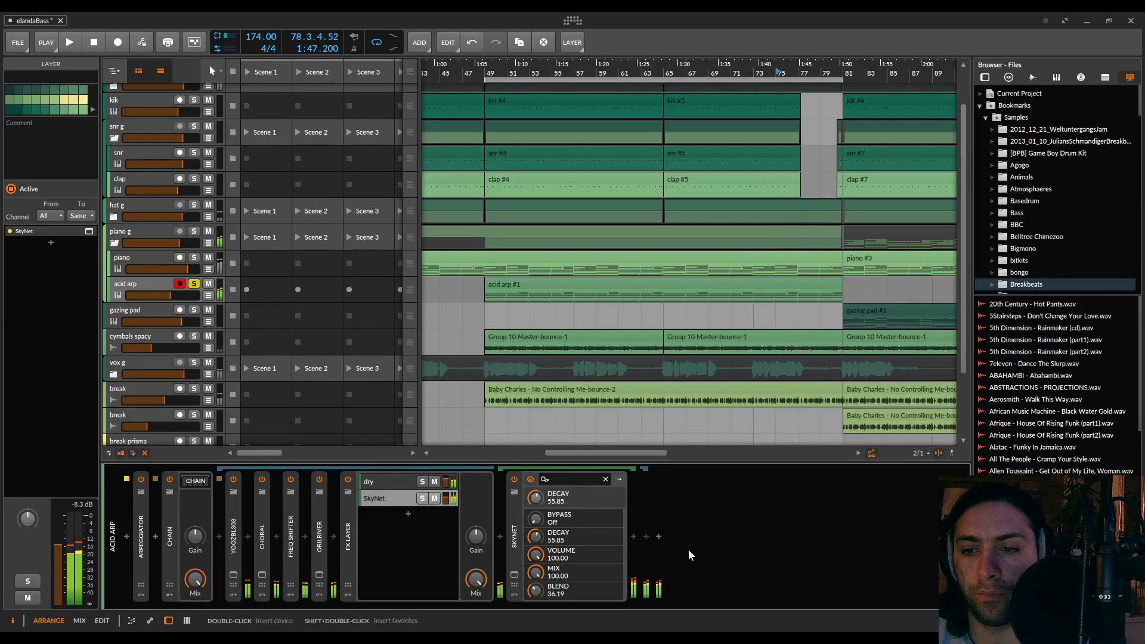
# Insert Ozone Imager 2 after SkyNet in its layer and play a short passage to examine the reverb's stereo image
pyautogui.click(634, 538)
pyautogui.write('ozone')
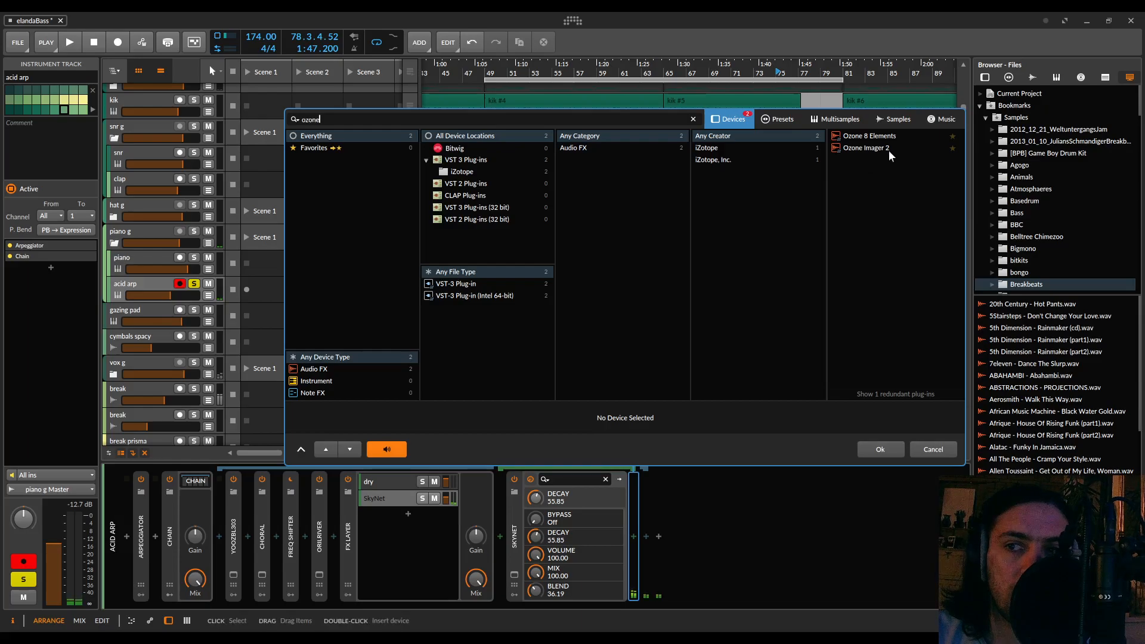
pyautogui.doubleClick(888, 149)
pyautogui.press('space')
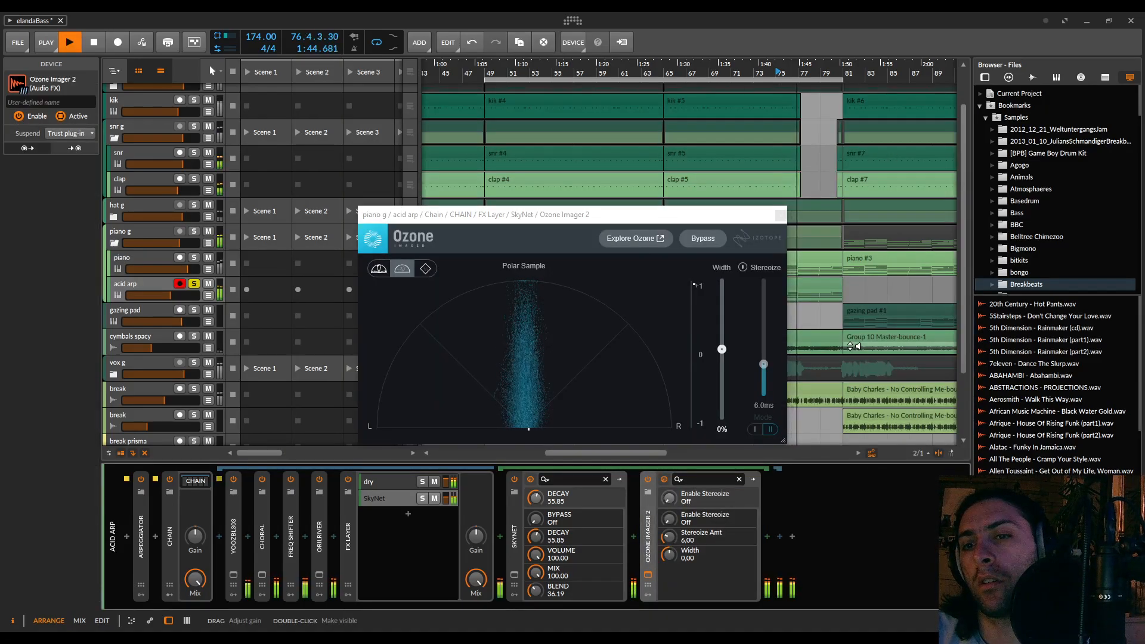
pyautogui.press('space')
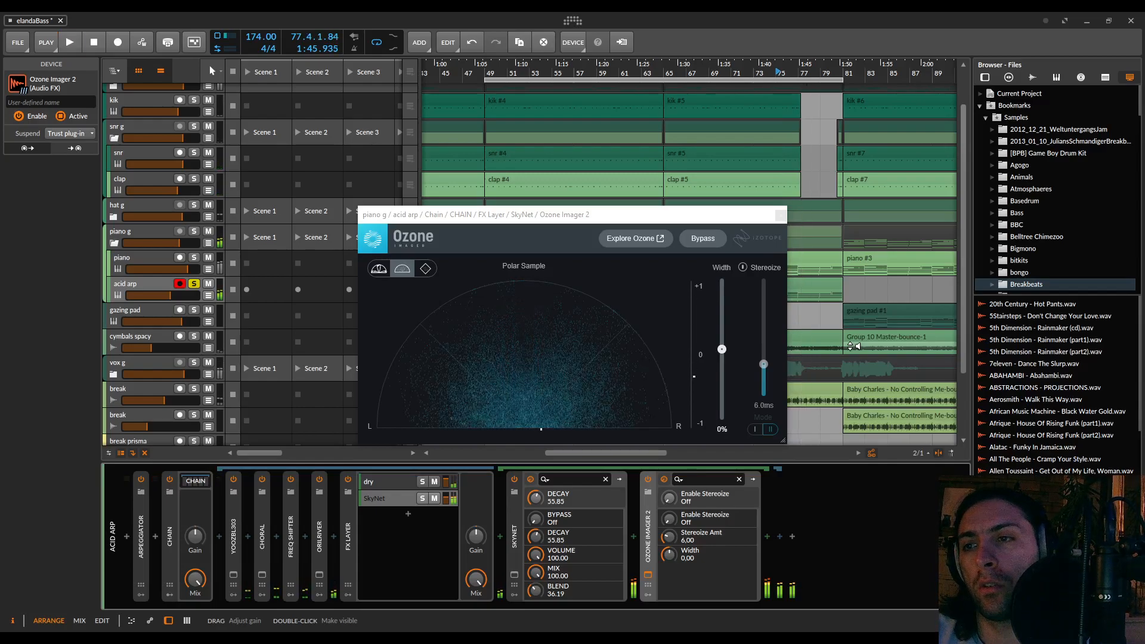
# Insert another Ozone Imager 2 before SkyNet, set its width to -100%, and move its window clear of the other imager
pyautogui.click(503, 534)
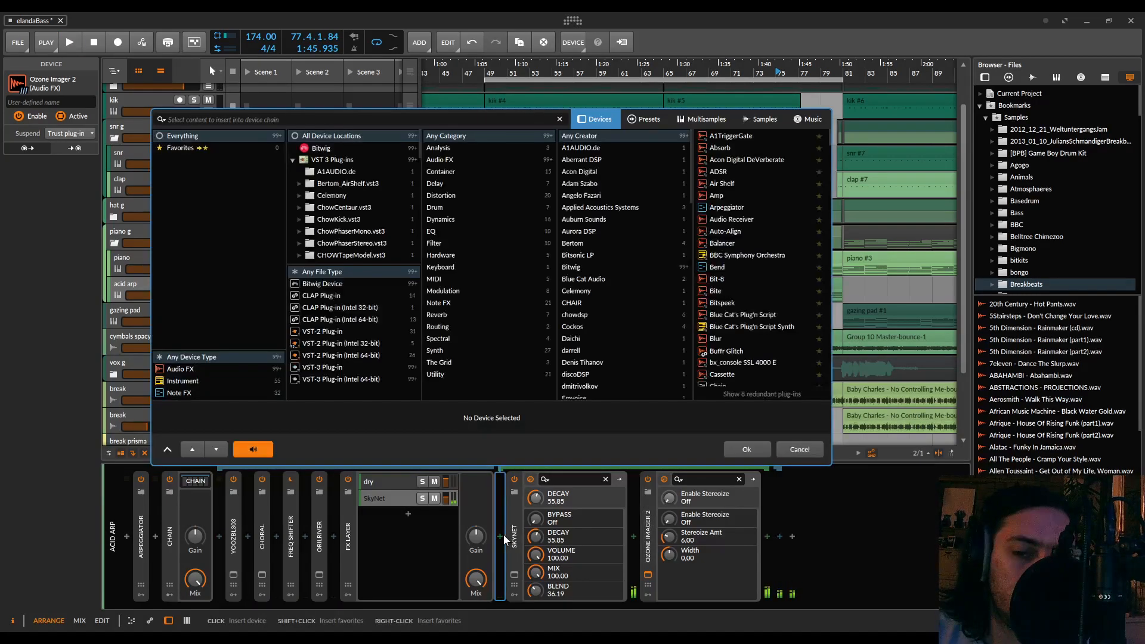
pyautogui.write('ozone')
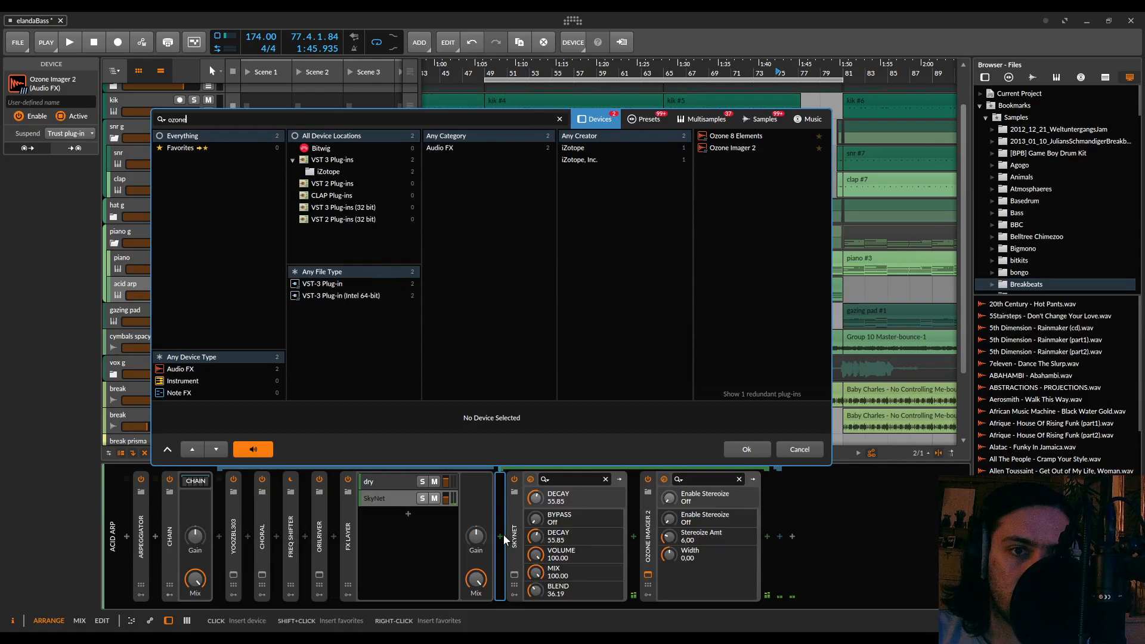
pyautogui.doubleClick(716, 149)
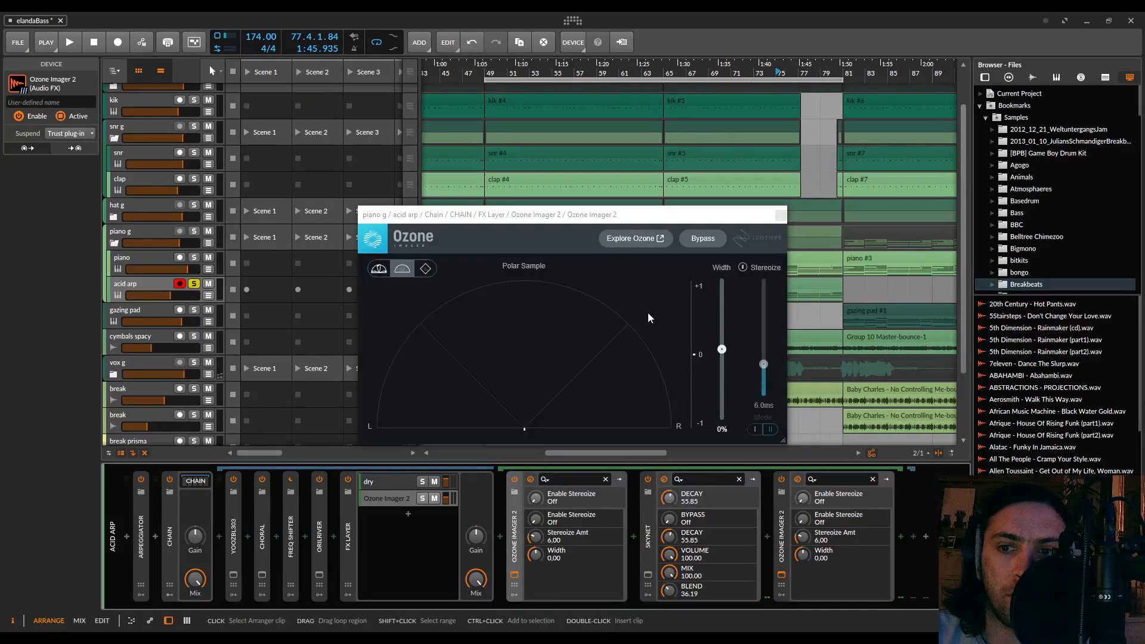
pyautogui.moveTo(720, 348); pyautogui.dragTo(722, 419)
pyautogui.moveTo(607, 217); pyautogui.dragTo(350, 145)
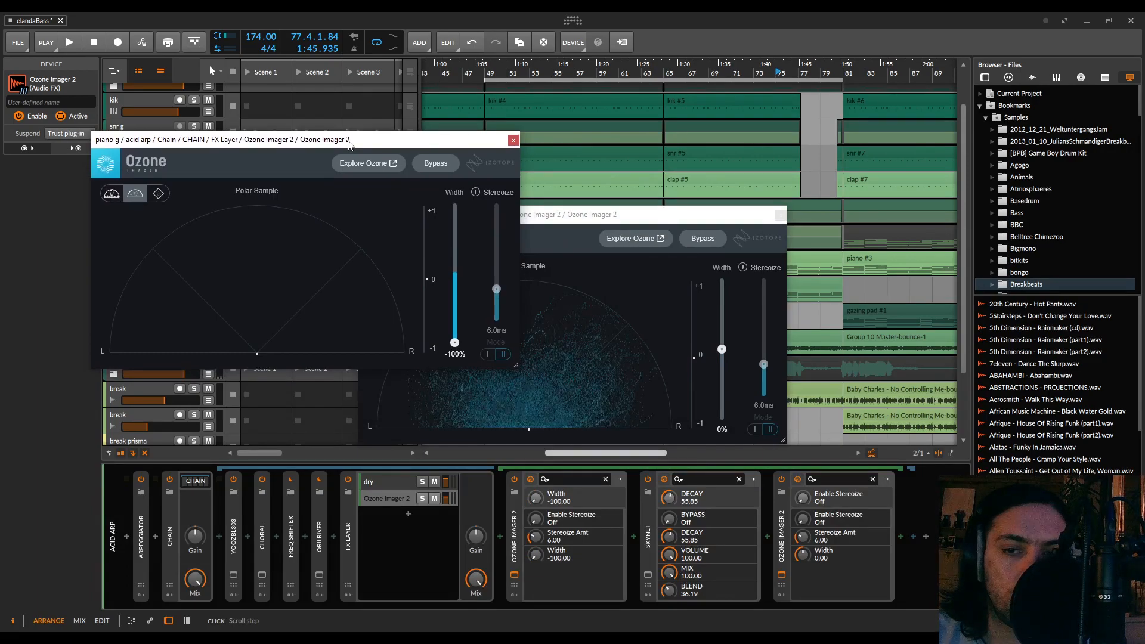
# Play the acid arp with mono input into SkyNet to check the stereo image, and delete the Ozone Imager 2 before SkyNet
pyautogui.click(515, 528)
pyautogui.press('space')
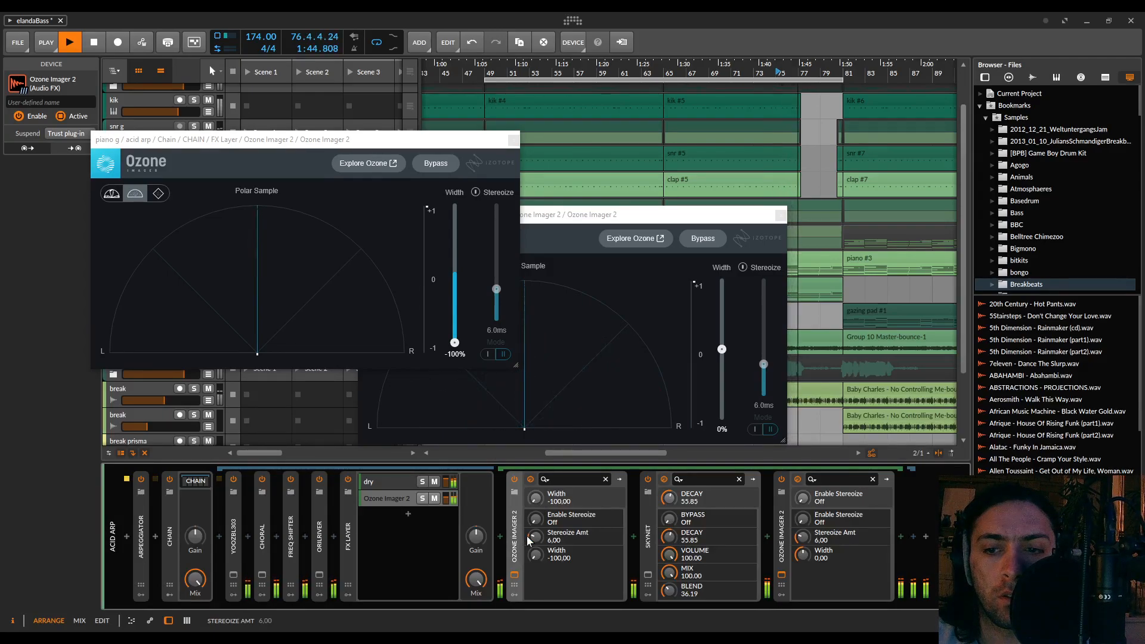
pyautogui.press('space')
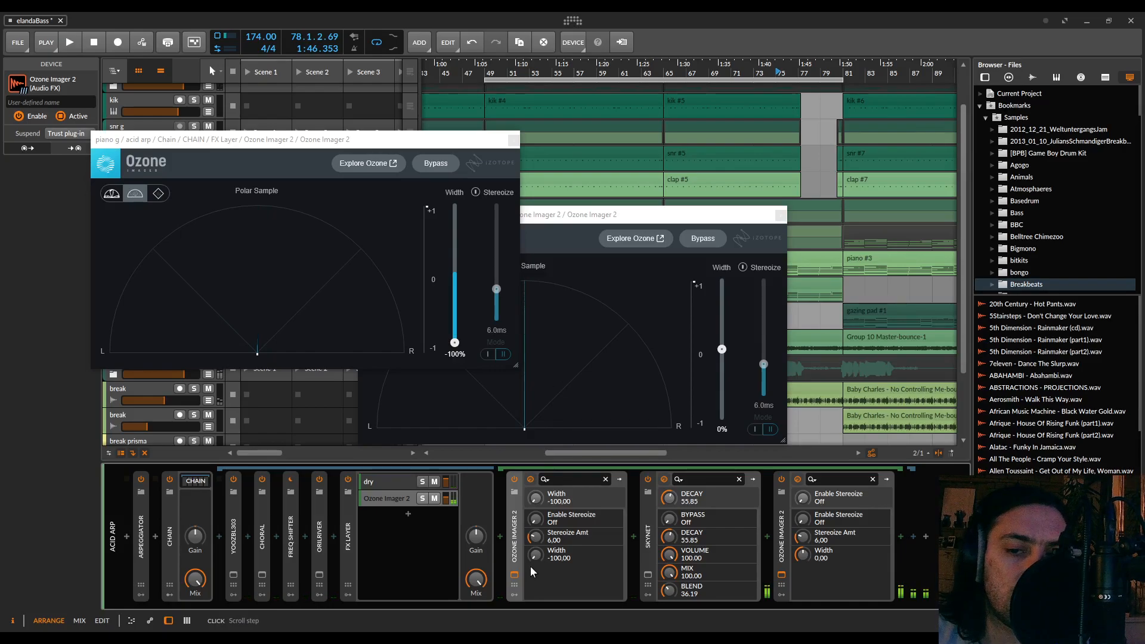
pyautogui.press('Delete')
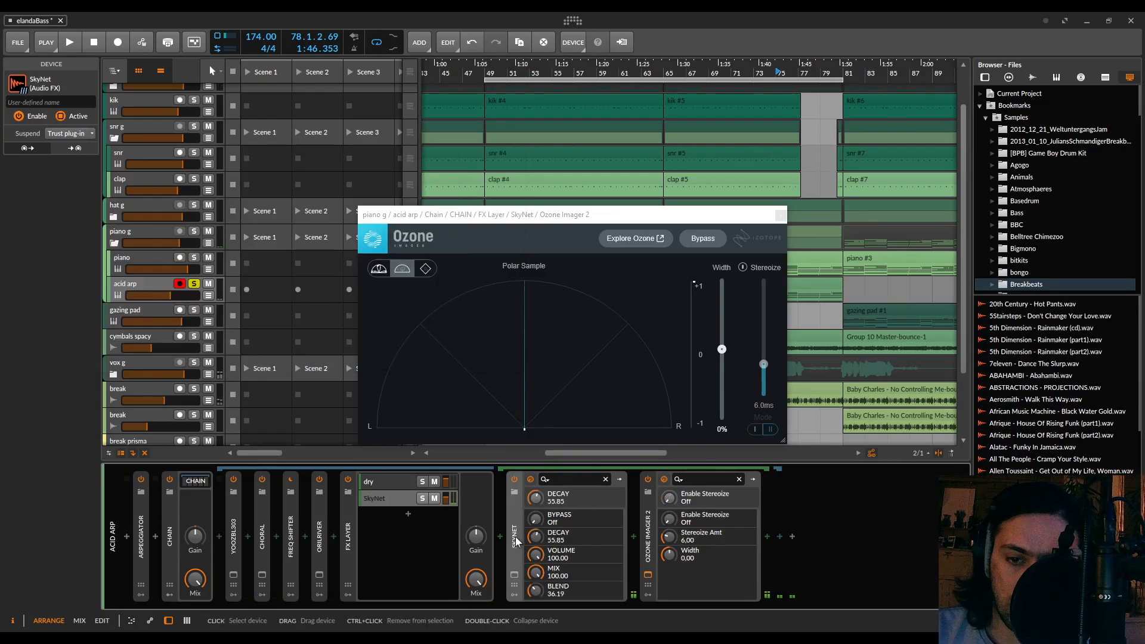
# Place the SkyNet window beside Ozone Imager 2 and audition the acid arp with the imager's width raised to 65%
pyautogui.click(647, 575)
pyautogui.click(647, 576)
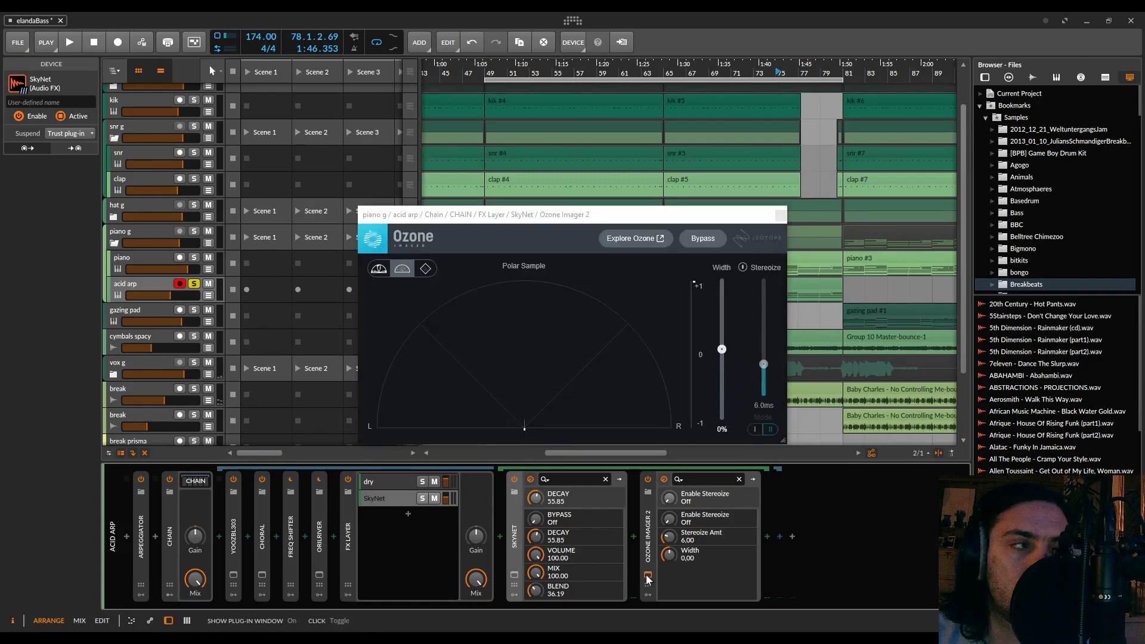
pyautogui.click(514, 574)
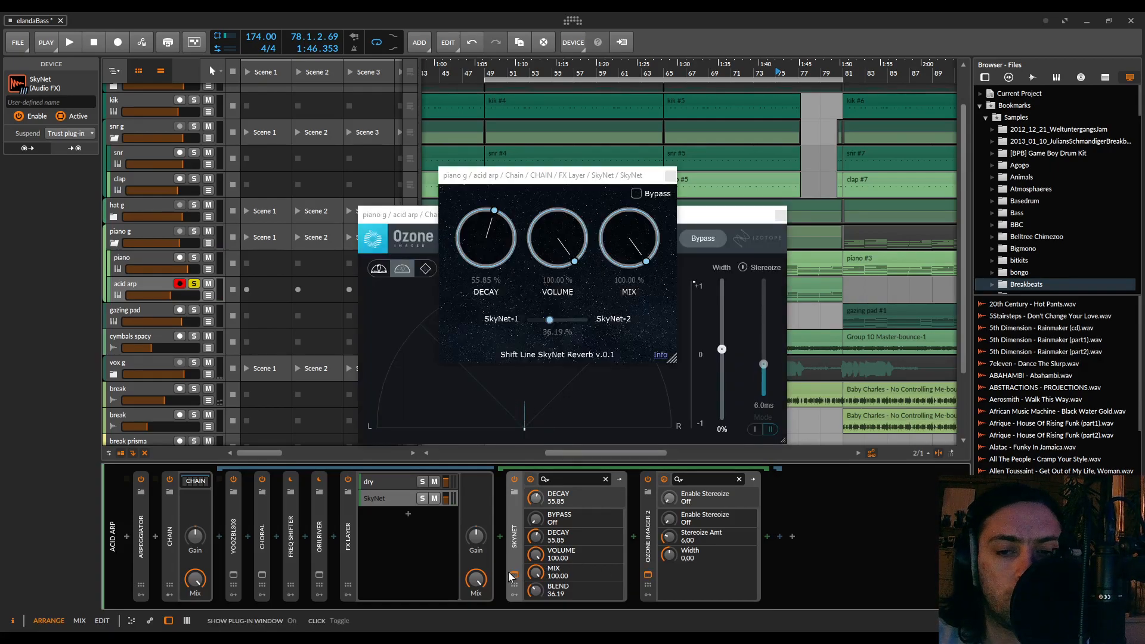
pyautogui.moveTo(576, 182); pyautogui.dragTo(253, 85)
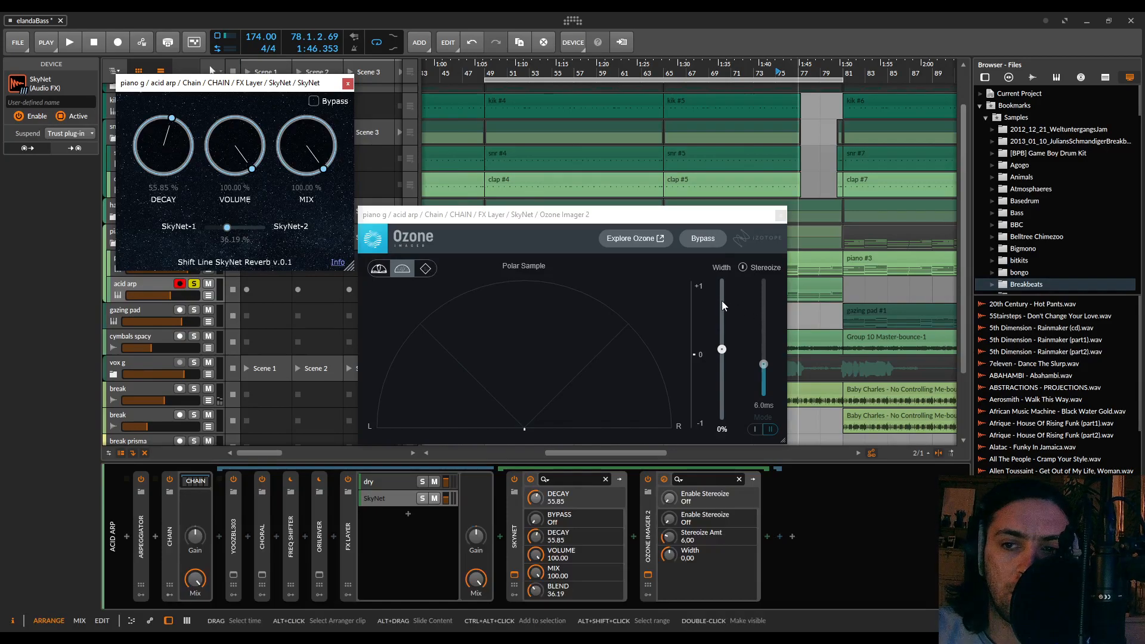
pyautogui.moveTo(723, 309); pyautogui.dragTo(724, 260)
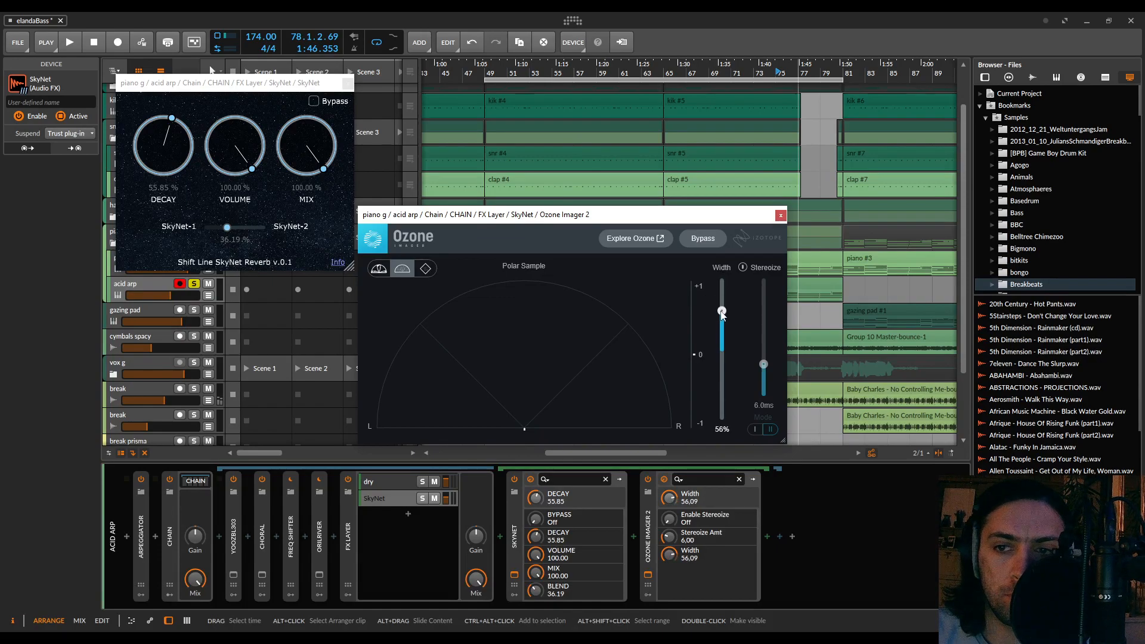
pyautogui.click(755, 74)
pyautogui.press('space')
pyautogui.moveTo(723, 311)
pyautogui.mouseDown()
pyautogui.moveTo(725, 248)
pyautogui.moveTo(726, 352)
pyautogui.moveTo(727, 269)
pyautogui.moveTo(724, 304)
pyautogui.mouseUp()
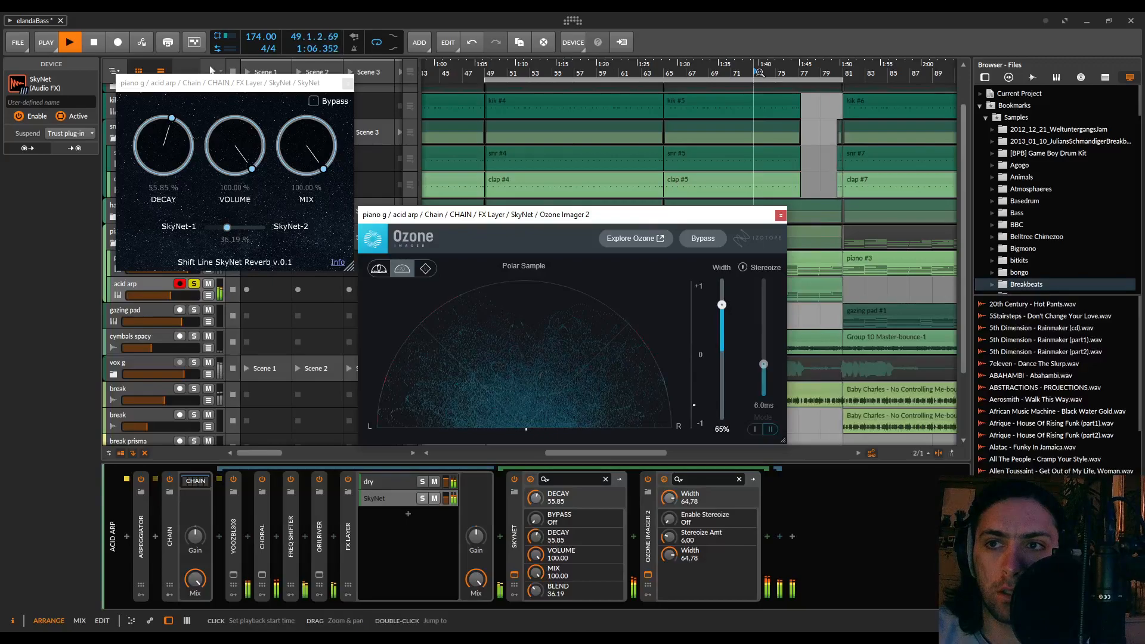
# Replace the Ozone Imager 2 after SkyNet with the StereoHelper plug-in
pyautogui.click(651, 541)
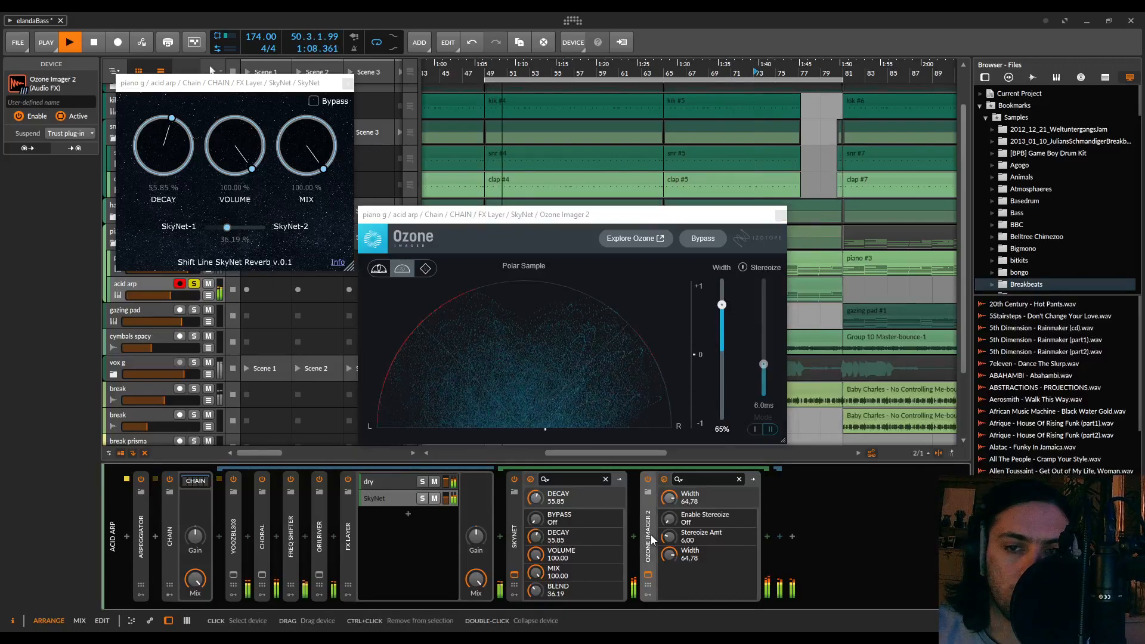
pyautogui.press('Delete')
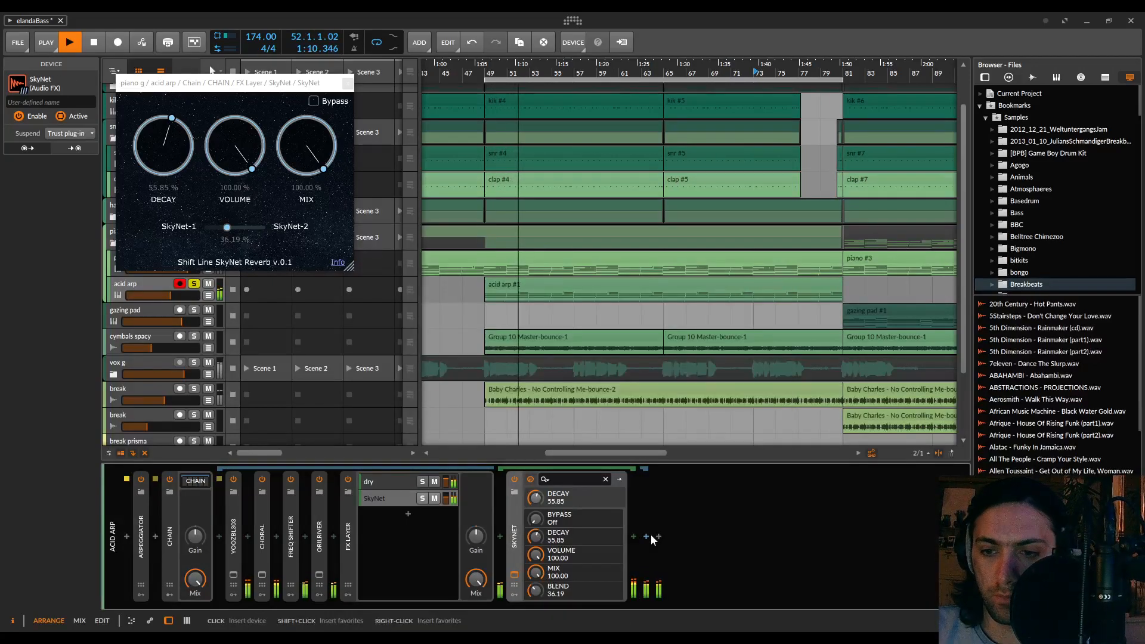
pyautogui.click(634, 537)
pyautogui.write('stereohelp')
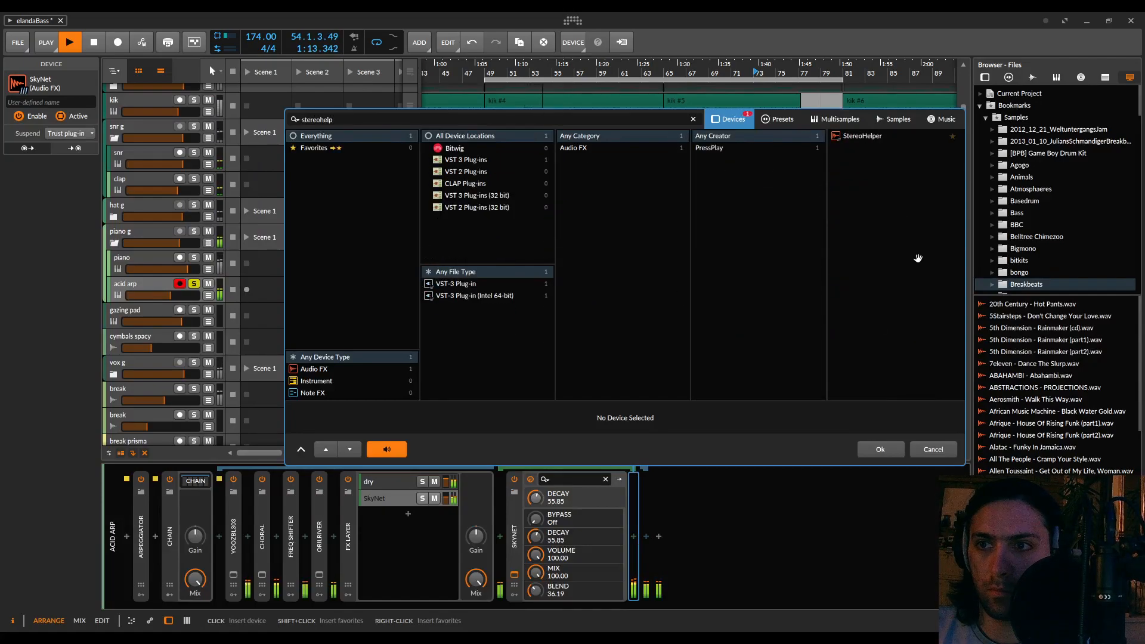
pyautogui.doubleClick(859, 136)
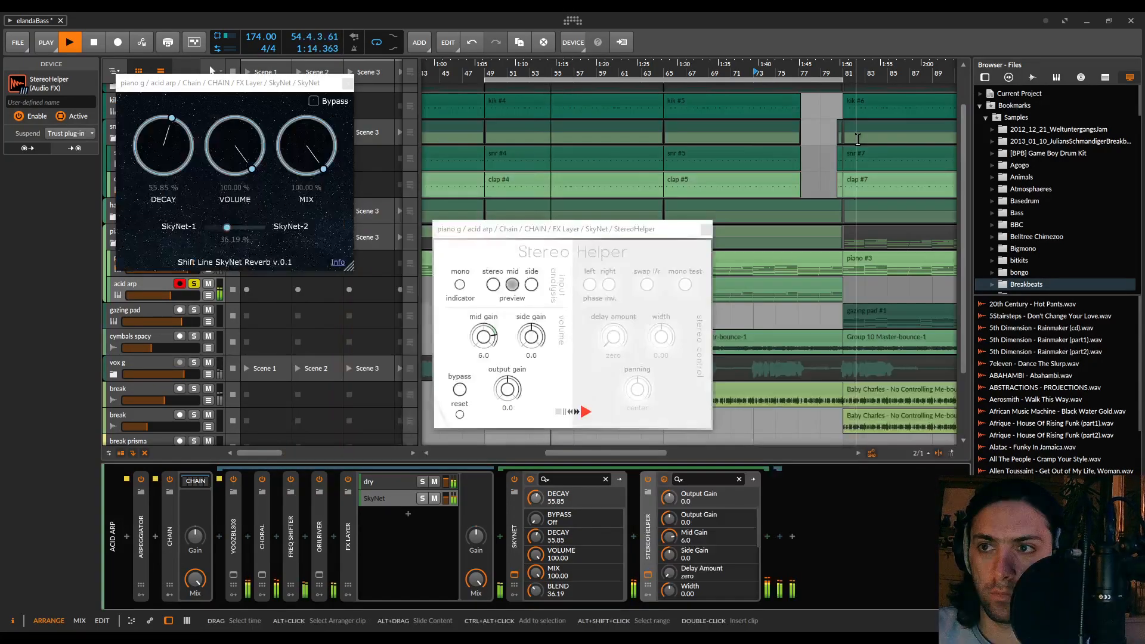
# Set StereoHelper to stereo preview with mid gain -9.6, side gain 10.0 and output gain 0.7, stop playback, and close both plug-in windows
pyautogui.moveTo(536, 341); pyautogui.dragTo(535, 298)
pyautogui.moveTo(485, 335); pyautogui.dragTo(490, 399)
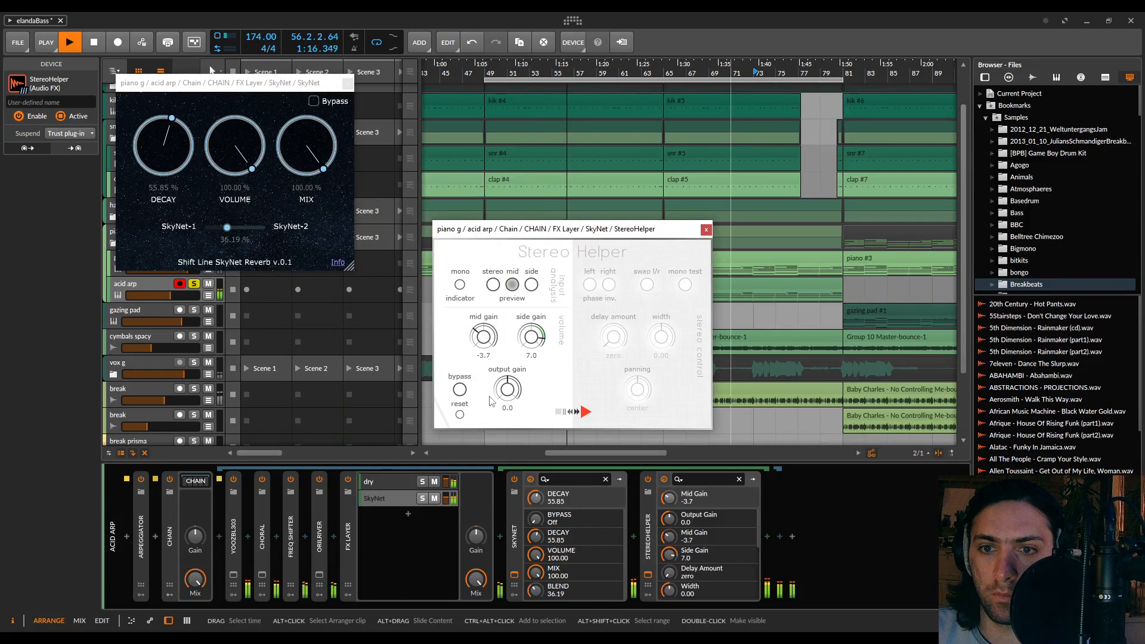
pyautogui.click(493, 285)
pyautogui.moveTo(530, 337); pyautogui.dragTo(488, 339)
pyautogui.press('space')
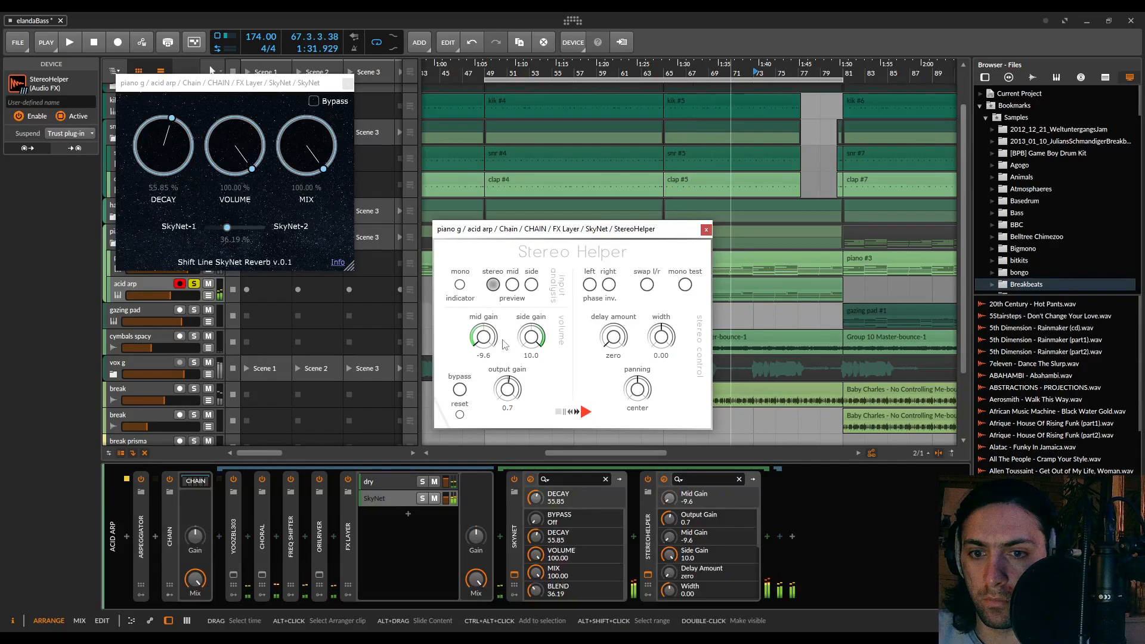
pyautogui.click(705, 230)
pyautogui.click(348, 85)
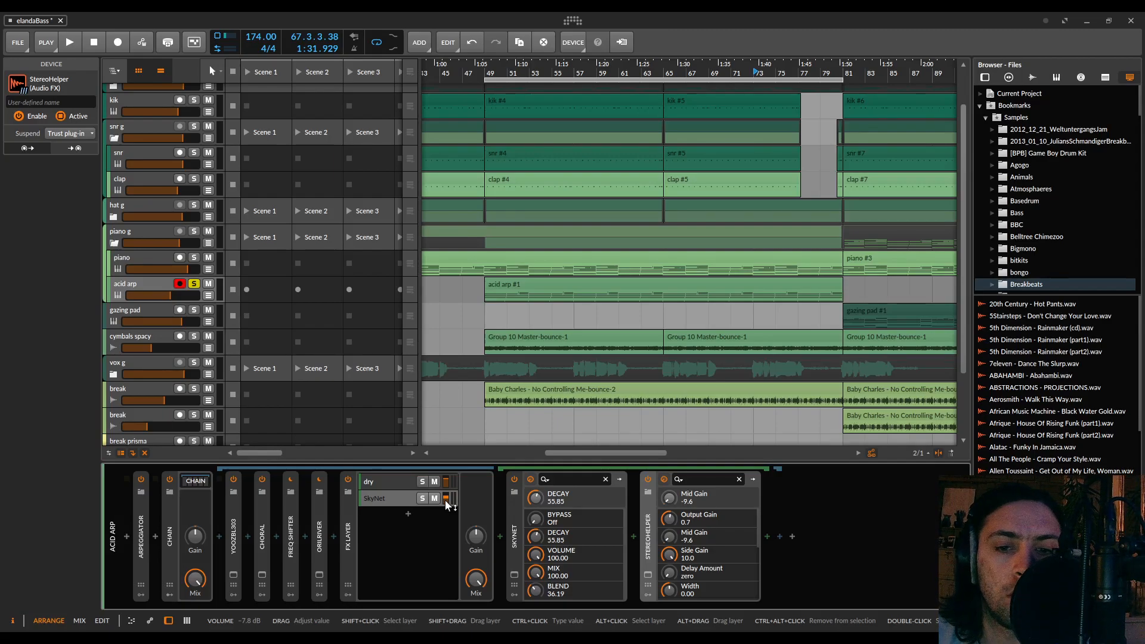
# Play the full mix, lower the SkyNet layer's volume to -8.5 dB, and compare the sound with that layer muted and unmuted
pyautogui.press('space')
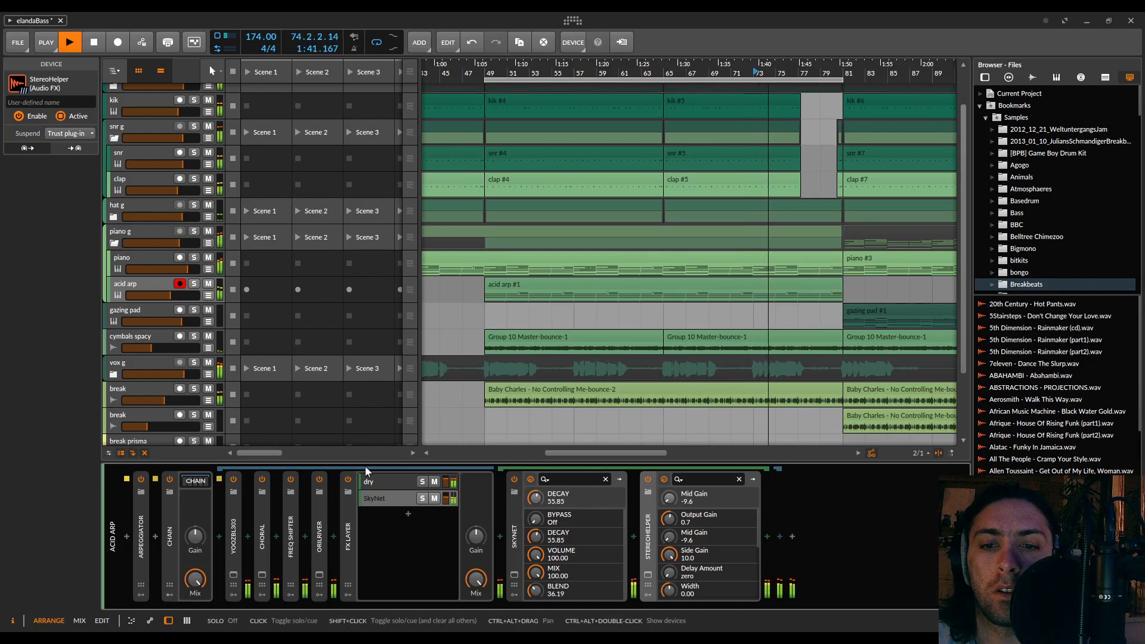
pyautogui.moveTo(446, 498); pyautogui.dragTo(447, 501)
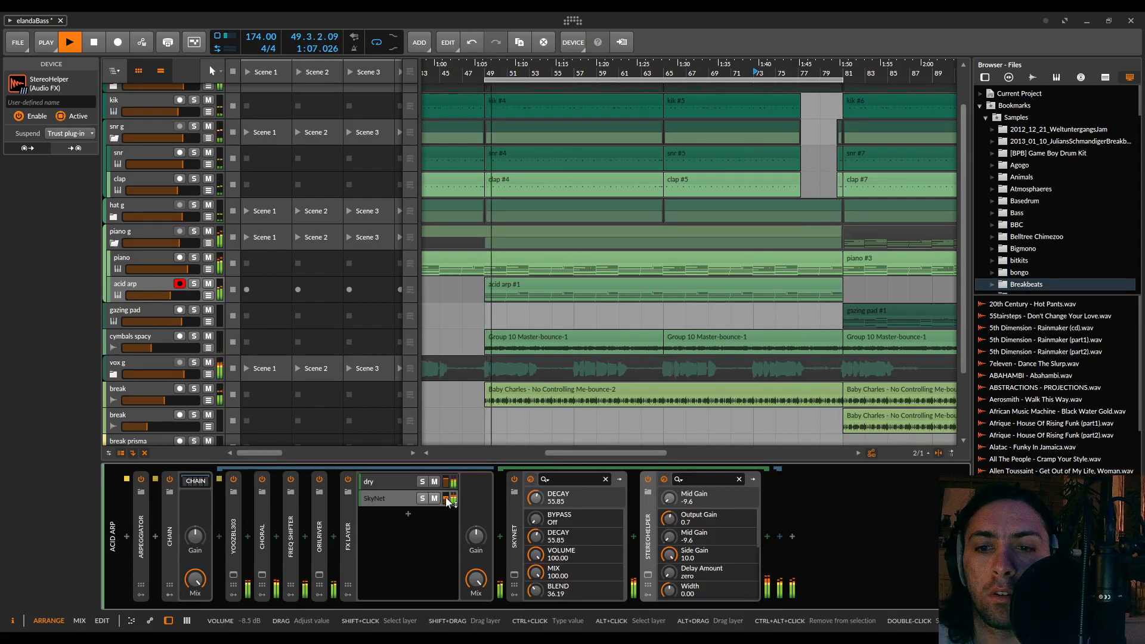
pyautogui.click(435, 499)
pyautogui.click(435, 499)
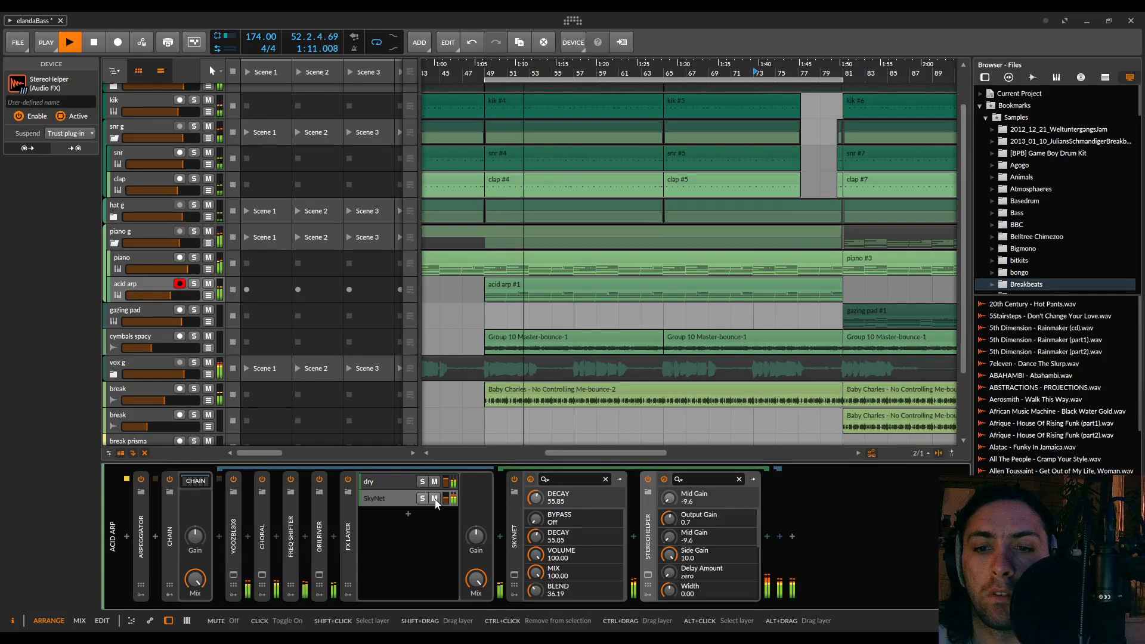
pyautogui.click(435, 499)
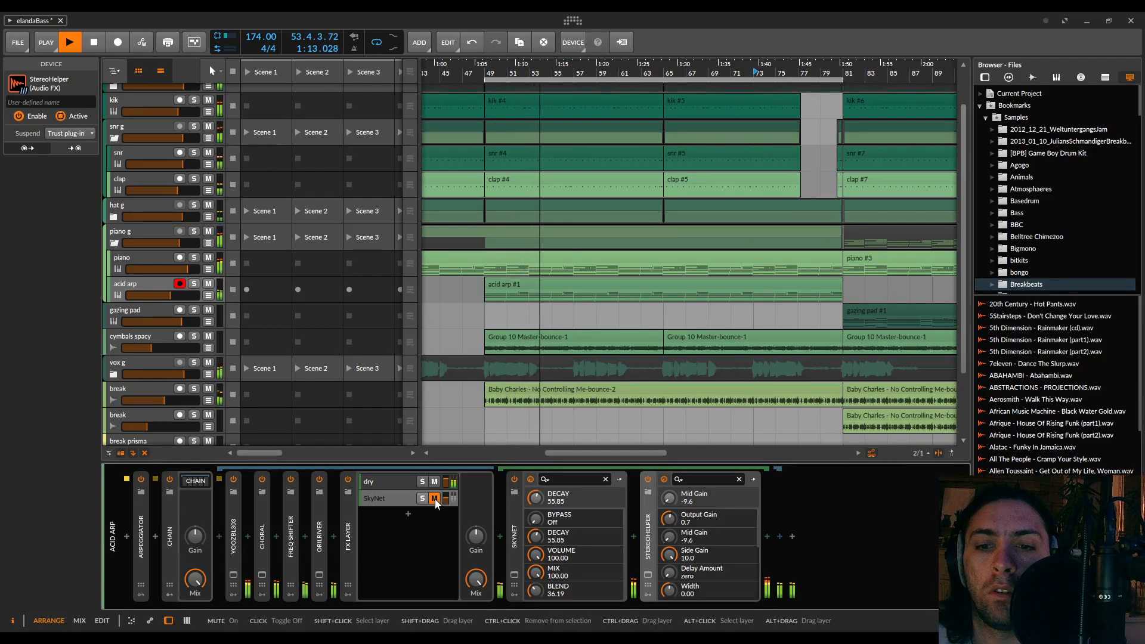
pyautogui.click(435, 498)
# Fine-tune the SkyNet layer's volume, compare the mix with the layer muted and unmuted again, and stop playback
pyautogui.moveTo(446, 503); pyautogui.dragTo(446, 506)
pyautogui.click(434, 499)
pyautogui.click(435, 499)
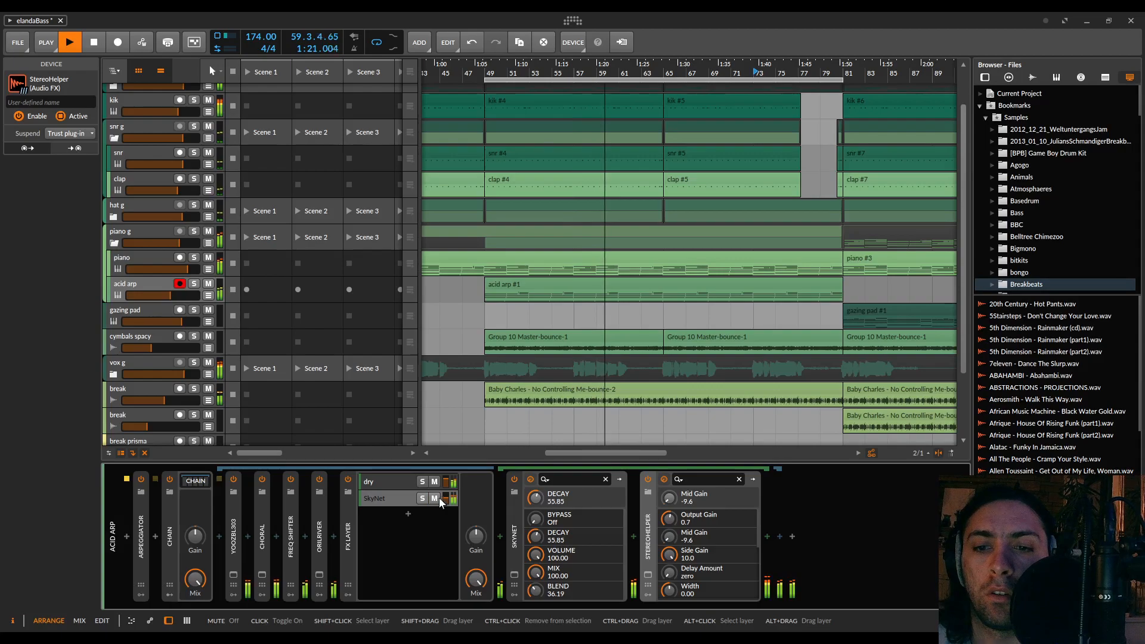
pyautogui.moveTo(451, 498); pyautogui.dragTo(452, 490)
pyautogui.click(435, 499)
pyautogui.click(434, 499)
pyautogui.click(435, 500)
pyautogui.click(434, 500)
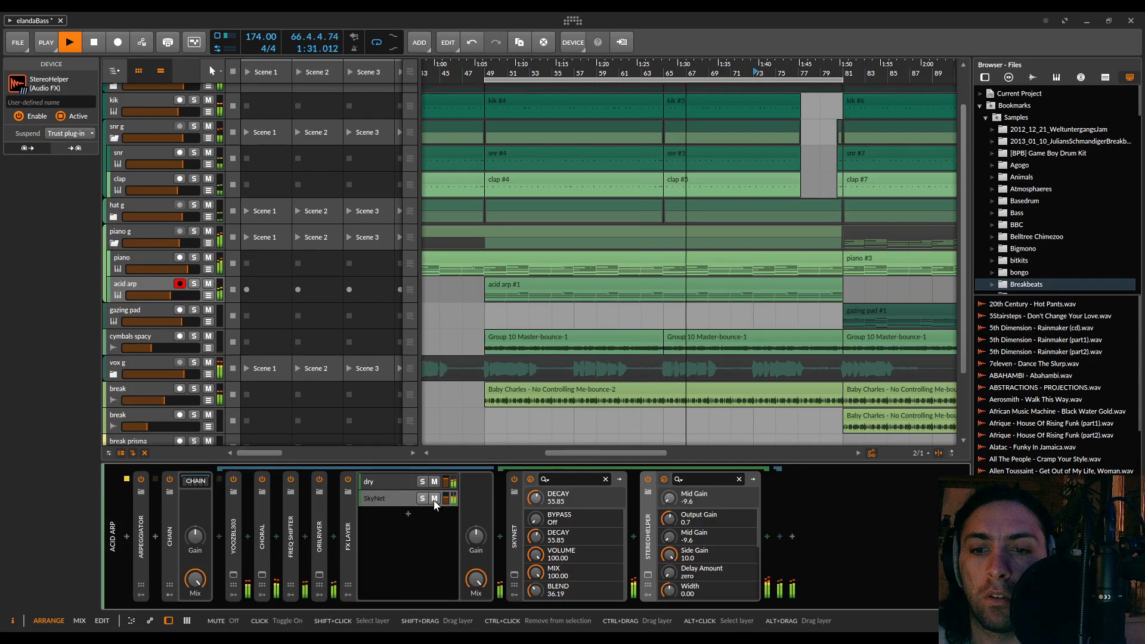
pyautogui.press('space')
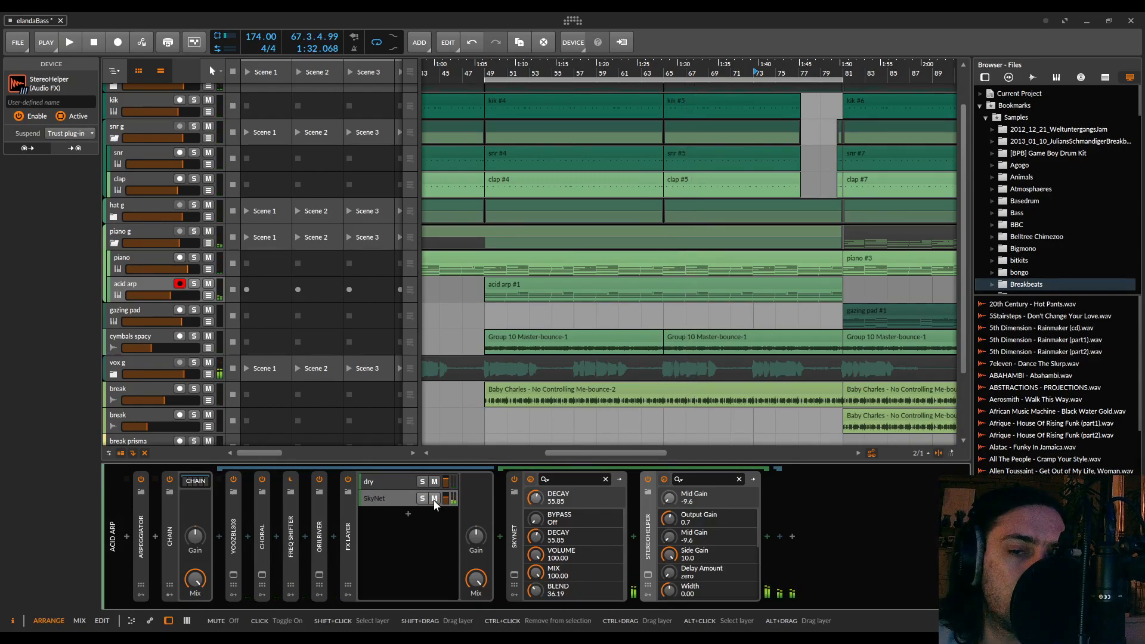
# Solo the acid arp and vox g tracks, play them together from the loop start, and show the acid arp's device chain
pyautogui.click(194, 284)
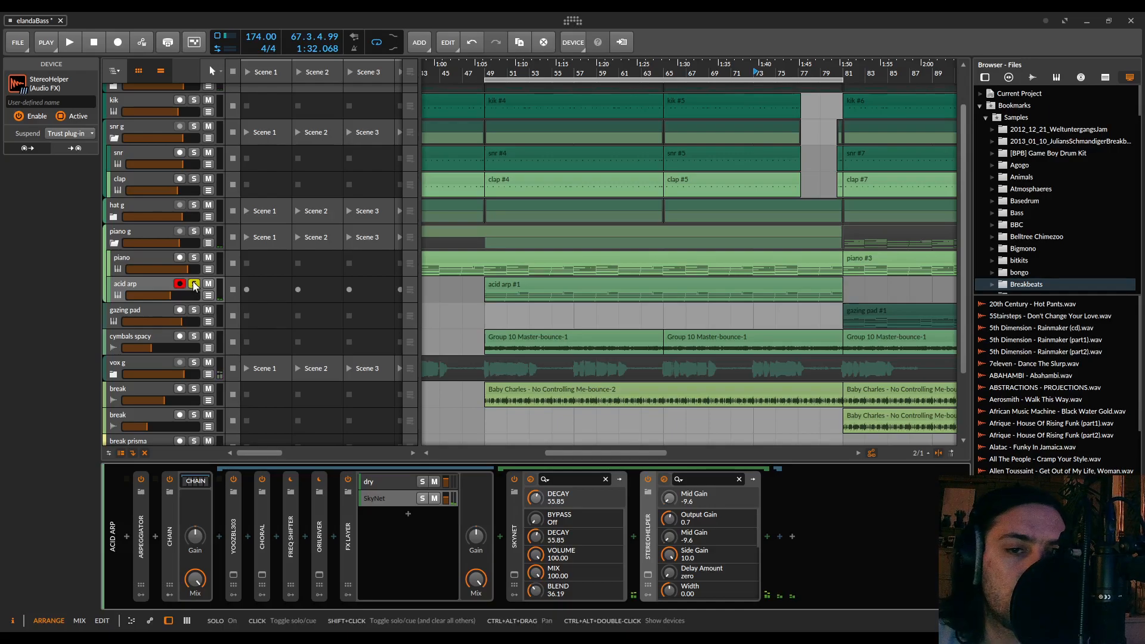
pyautogui.click(120, 364)
pyautogui.click(193, 363)
pyautogui.press('space')
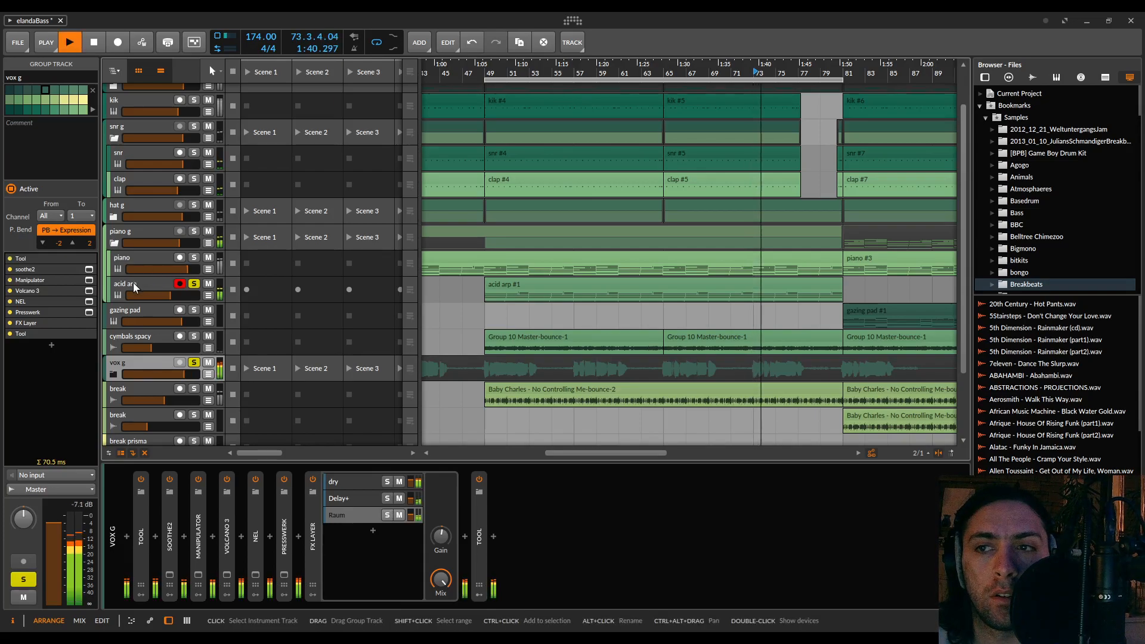
pyautogui.press('space')
pyautogui.press('space')
pyautogui.click(132, 288)
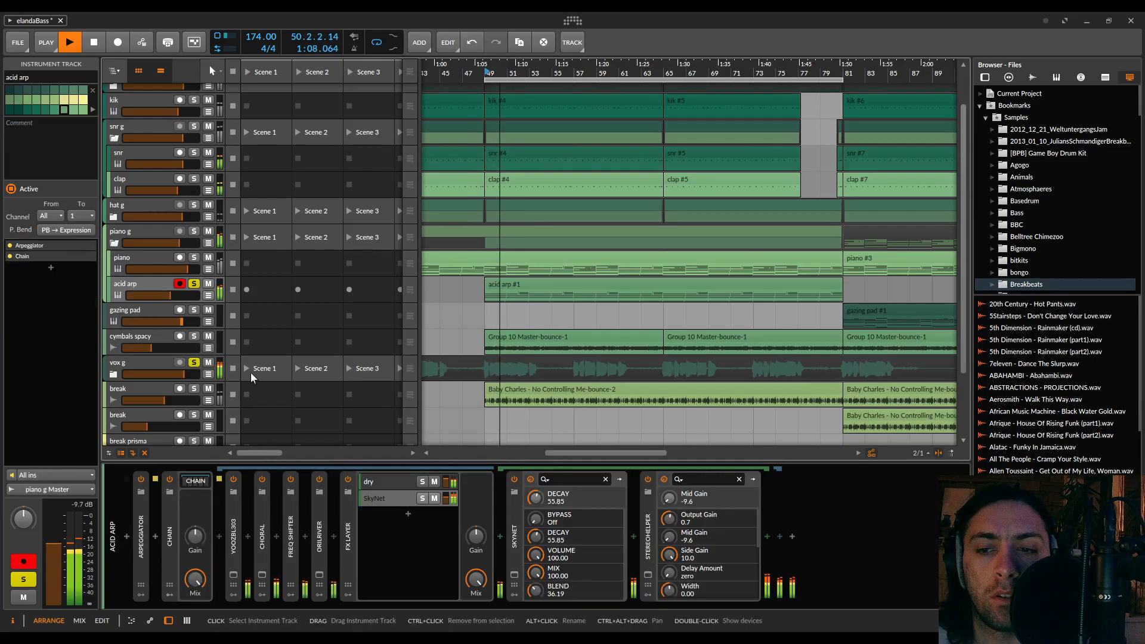
# Collapse the SkyNet and StereoHelper devices, stop playback, and insert soothe2 after StereoHelper with its window moved clear of the device chain
pyautogui.doubleClick(512, 530)
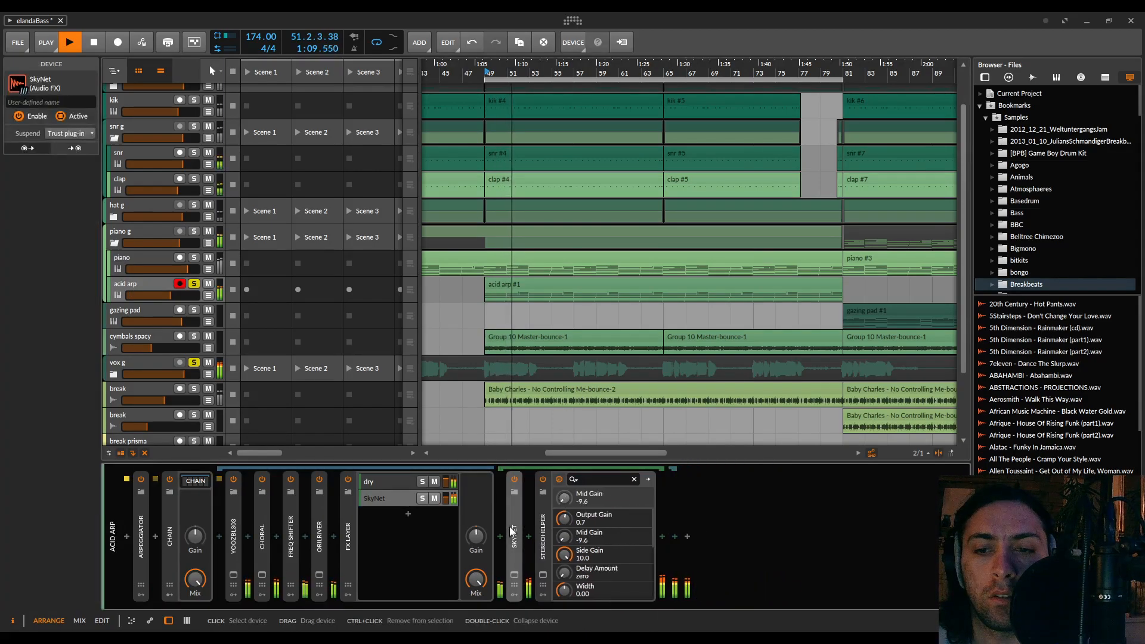
pyautogui.doubleClick(541, 531)
pyautogui.press('space')
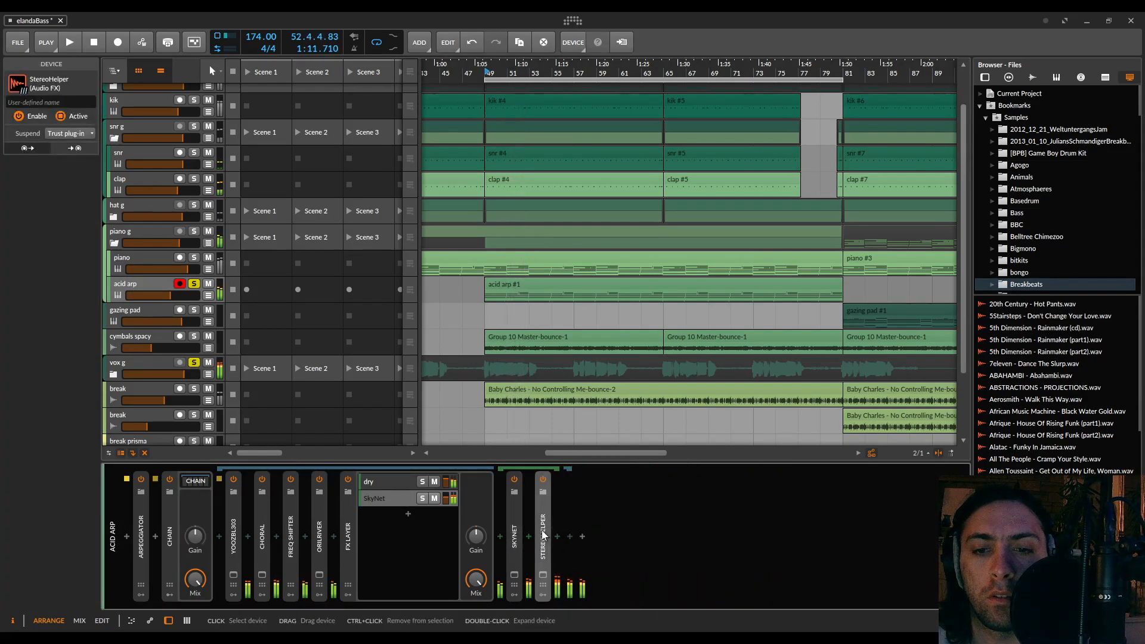
pyautogui.click(557, 537)
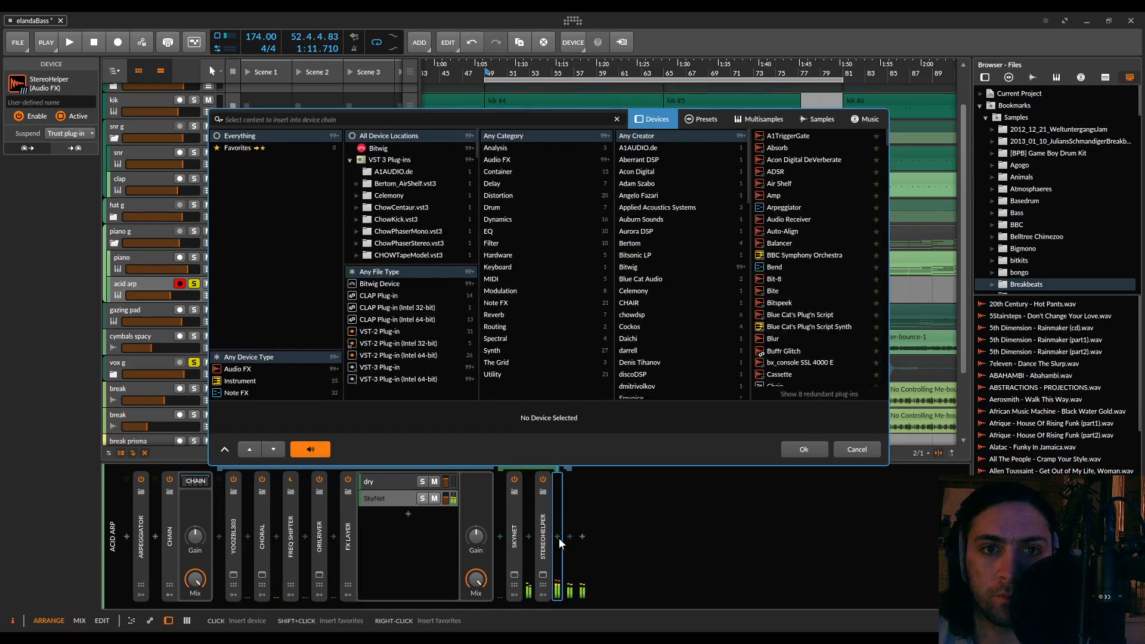
pyautogui.write('soothe')
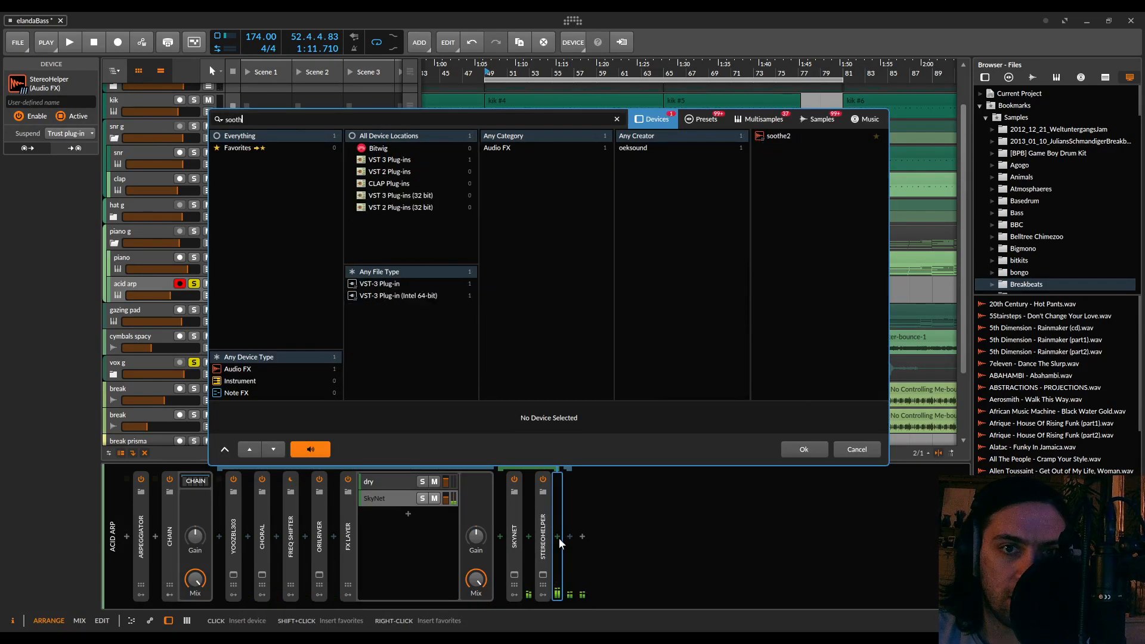
pyautogui.doubleClick(779, 136)
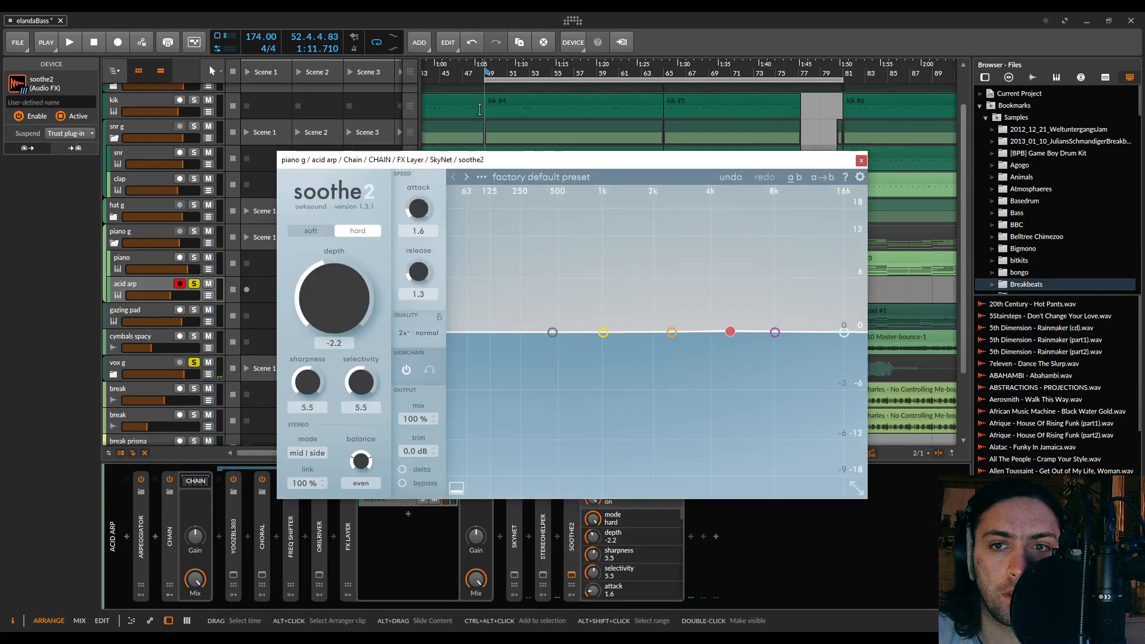
pyautogui.moveTo(464, 159); pyautogui.dragTo(645, 67)
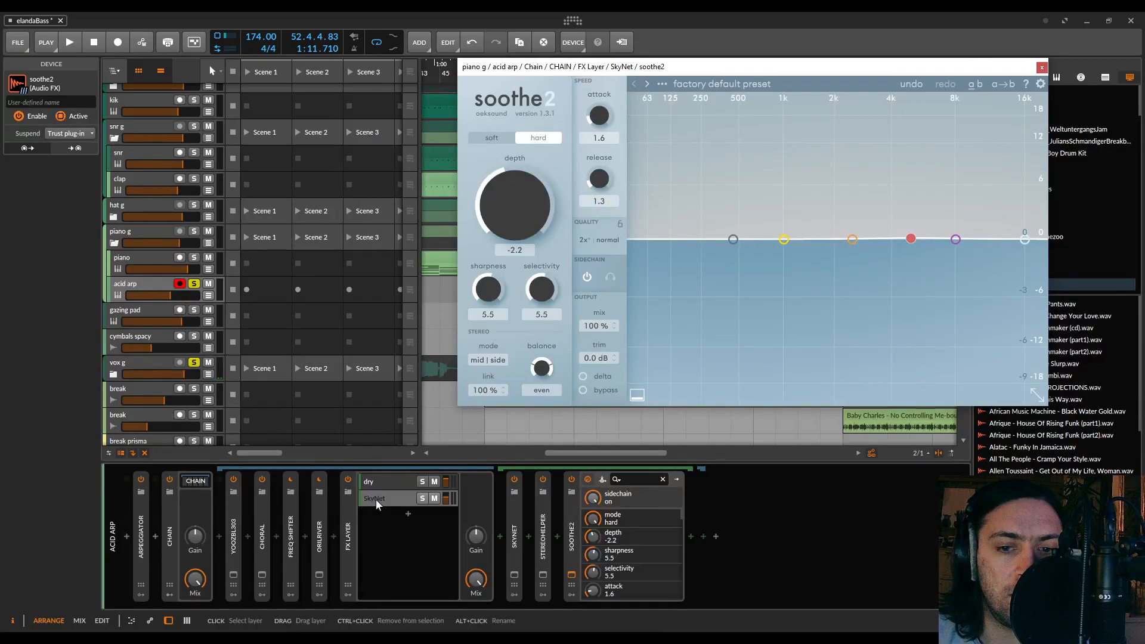
# Examine the vox g group's tracks and FX Layer to find a dry vocal signal suitable as a sidechain source
pyautogui.click(141, 365)
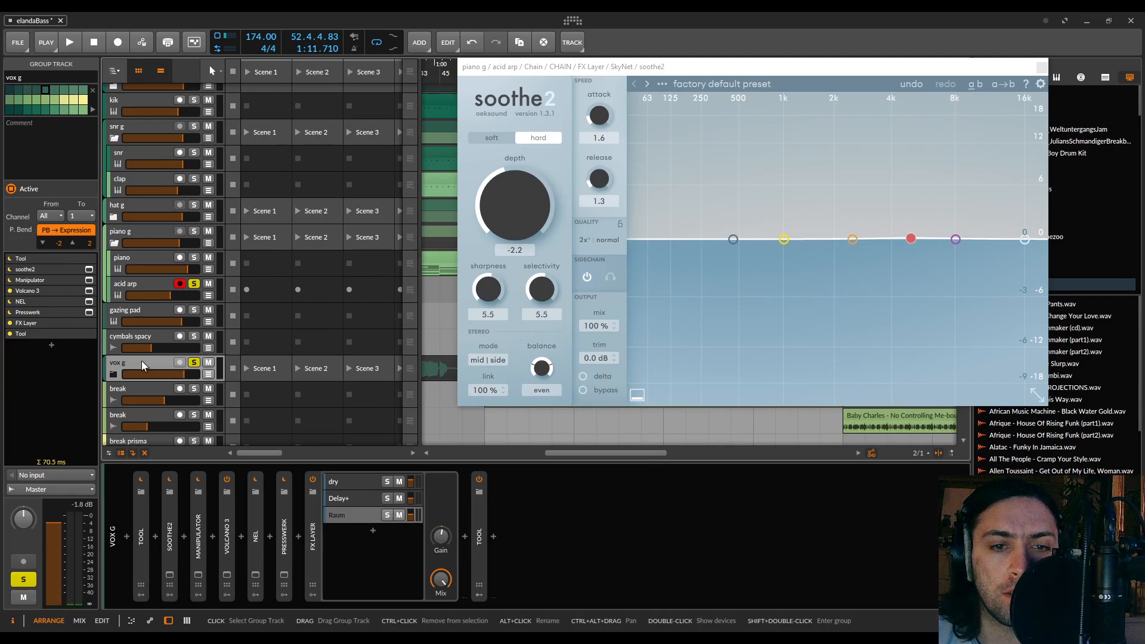
pyautogui.click(114, 375)
pyautogui.click(134, 389)
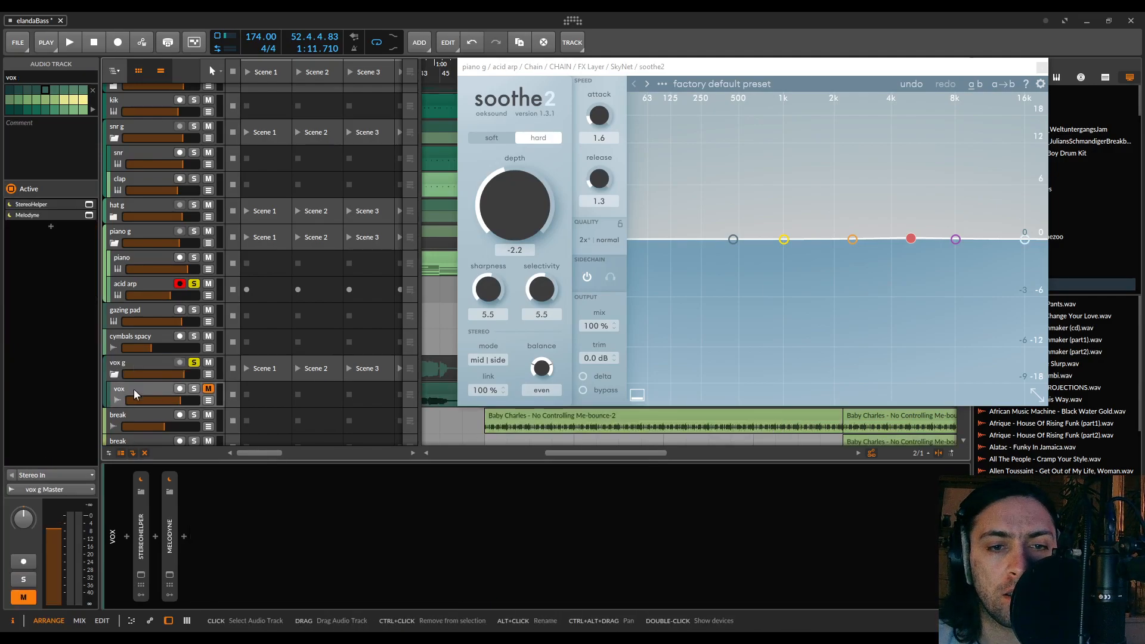
pyautogui.click(135, 362)
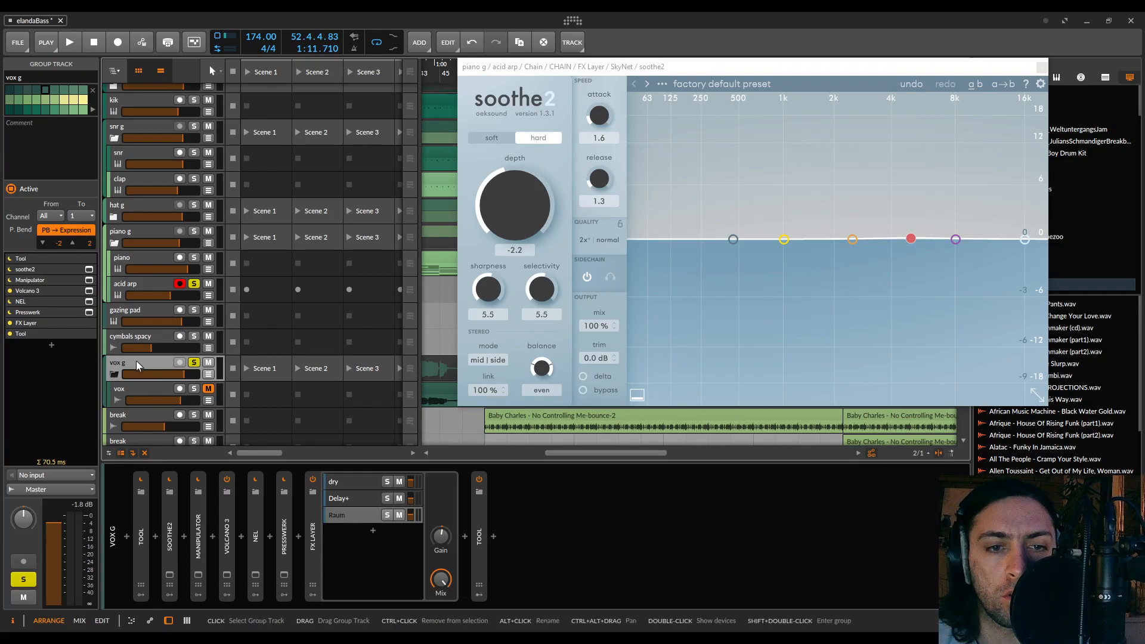
pyautogui.click(114, 375)
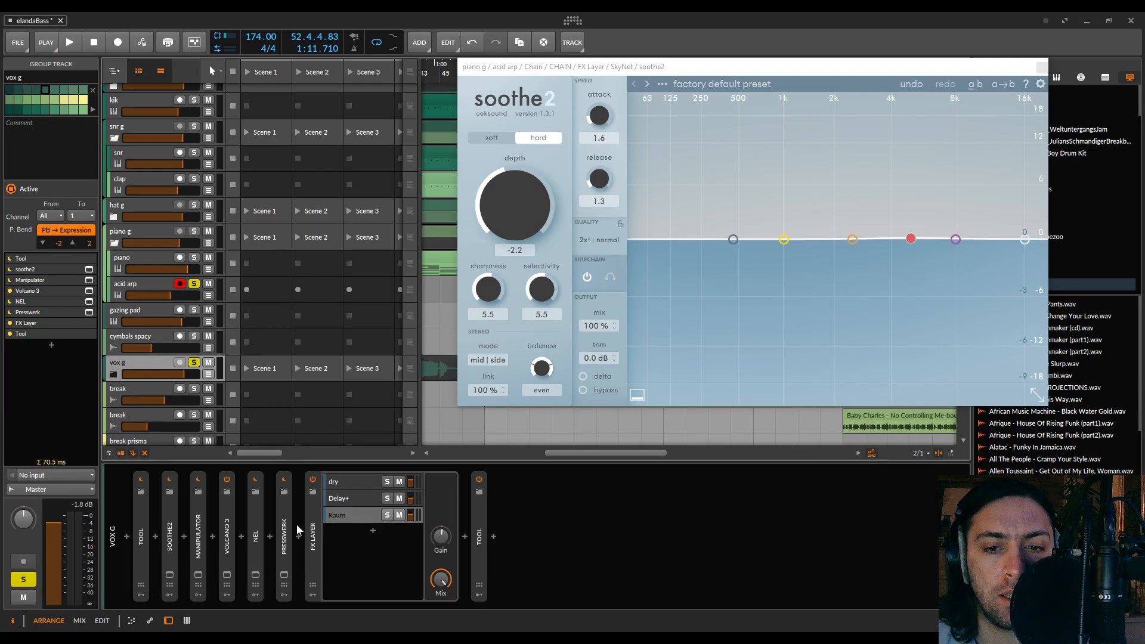
pyautogui.click(346, 484)
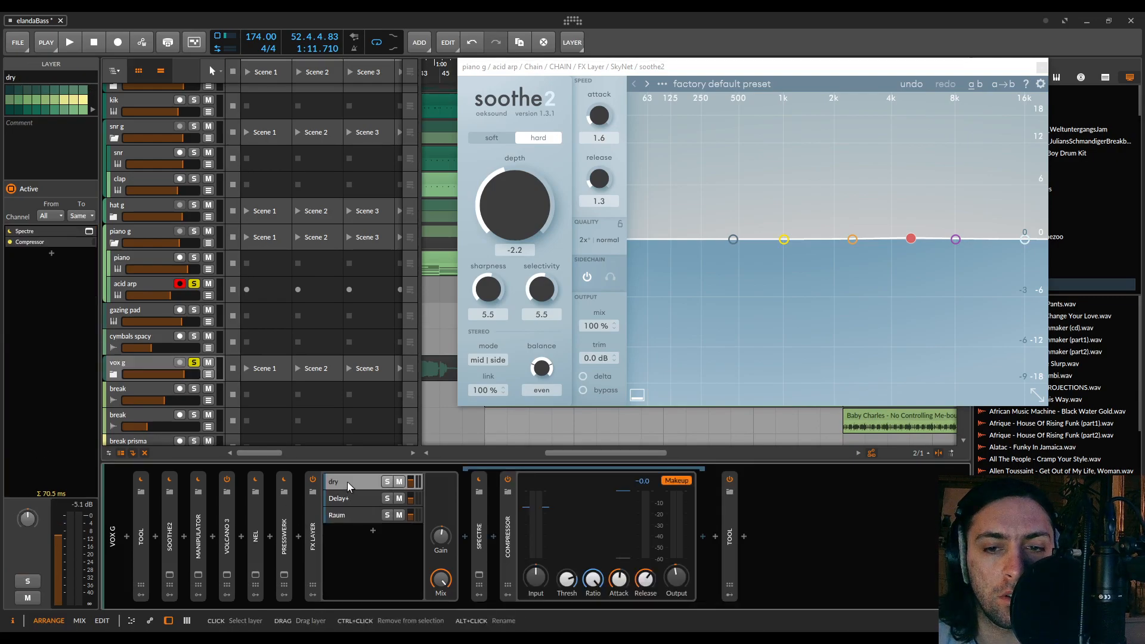
pyautogui.doubleClick(508, 530)
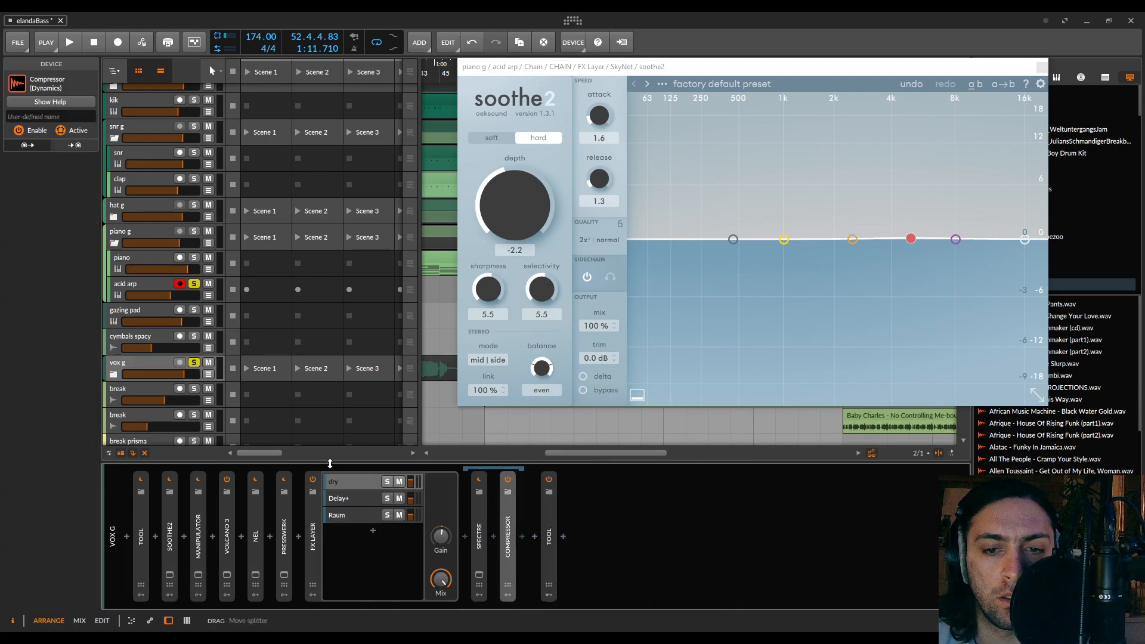
pyautogui.click(353, 475)
pyautogui.click(316, 518)
pyautogui.click(341, 484)
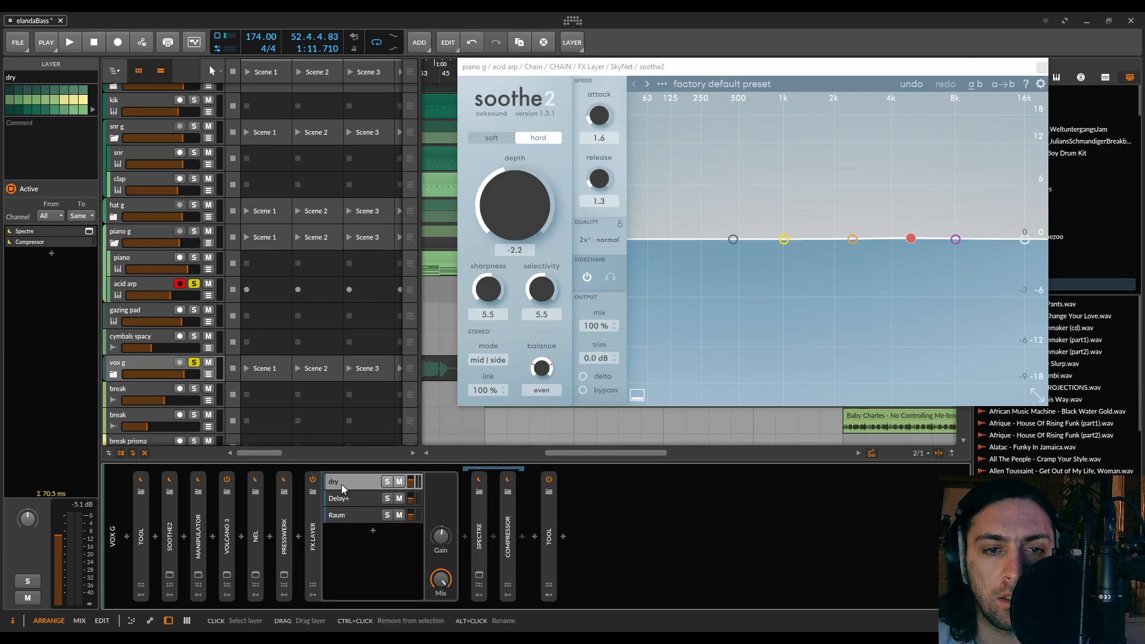
# Set the acid arp soothe2's sidechain input to dry (POST) from the FX Layer chains of vox g Master
pyautogui.click(140, 280)
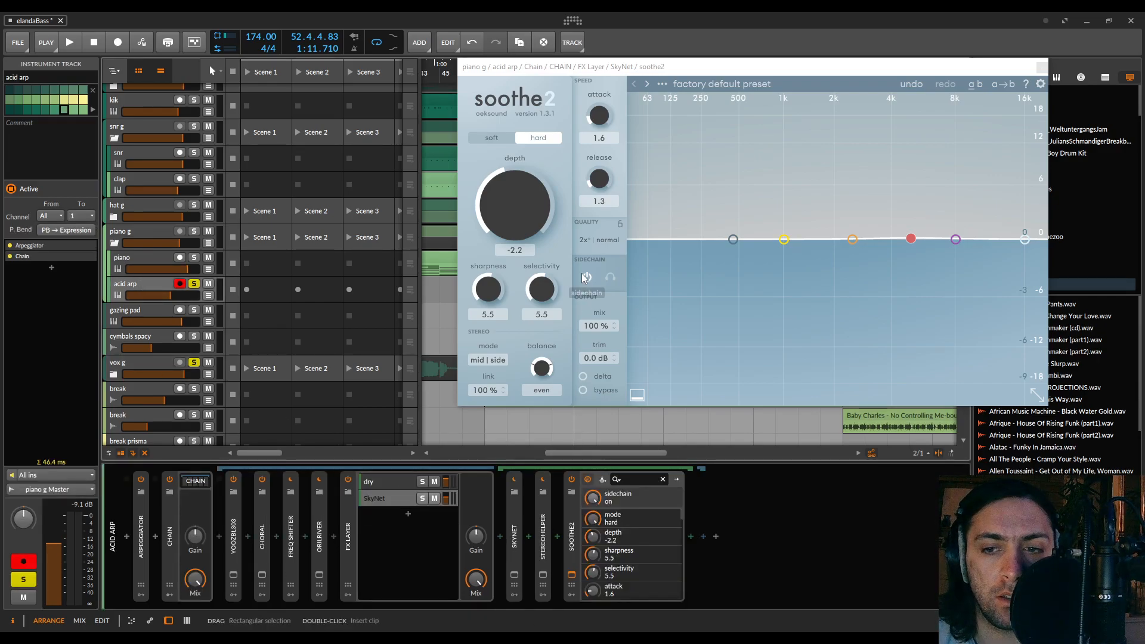
pyautogui.click(603, 479)
pyautogui.click(632, 504)
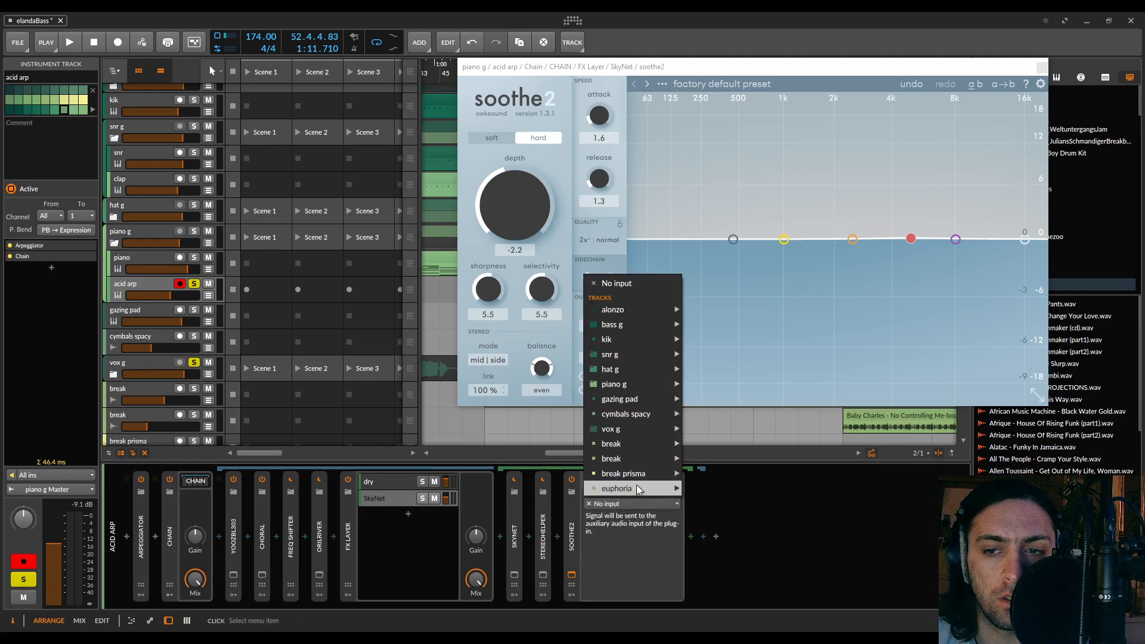
pyautogui.moveTo(641, 352)
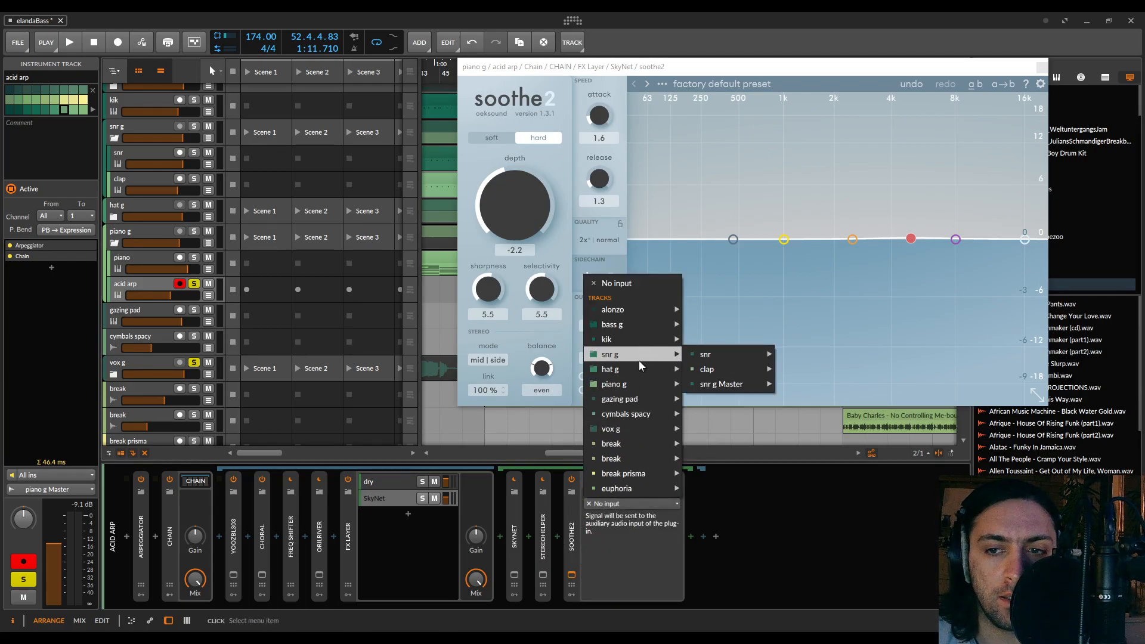
pyautogui.moveTo(624, 430)
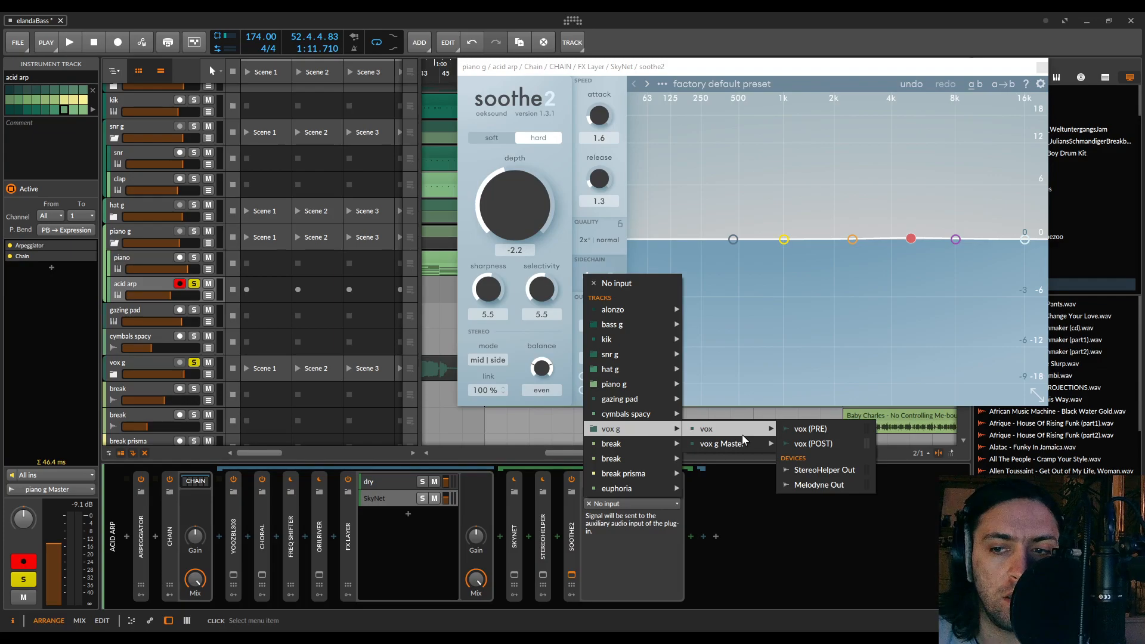
pyautogui.moveTo(751, 450)
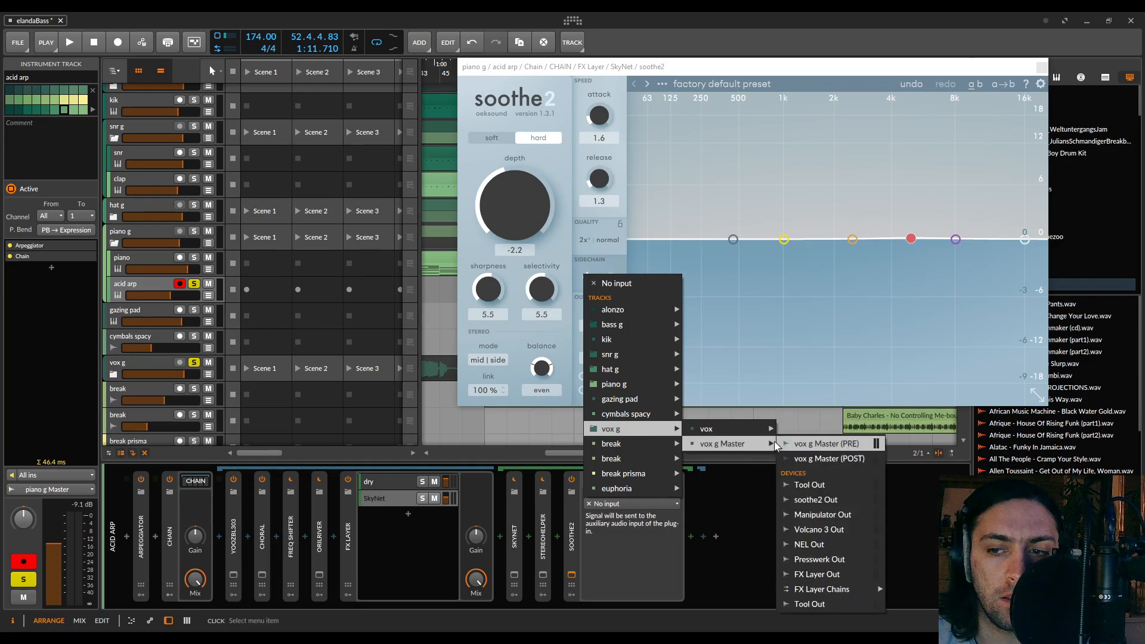
pyautogui.moveTo(817, 591)
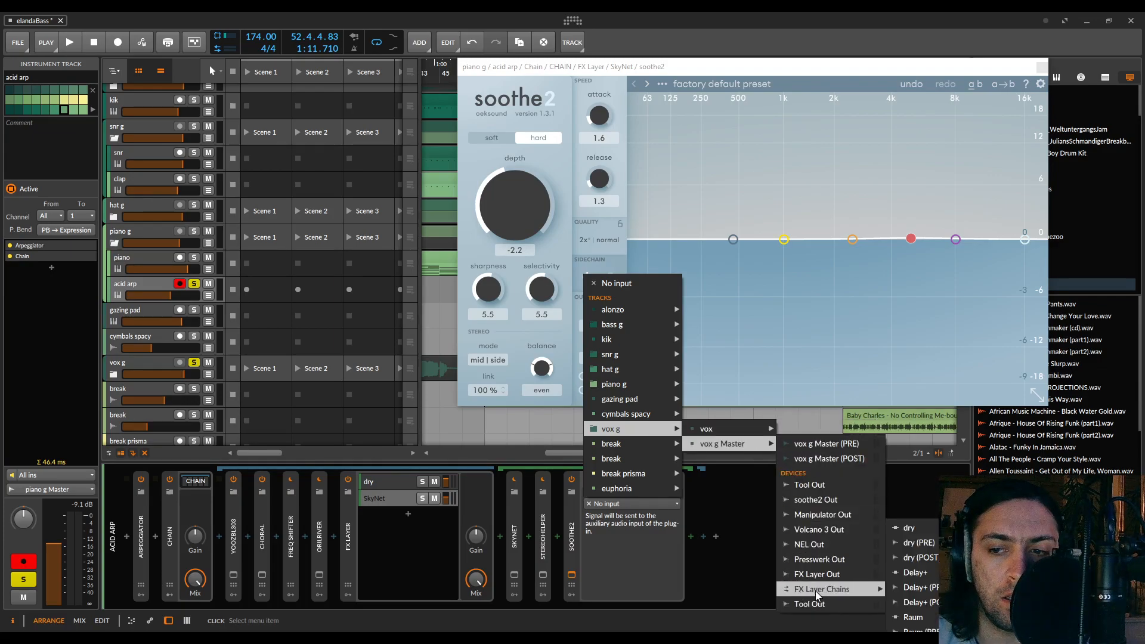
pyautogui.click(922, 560)
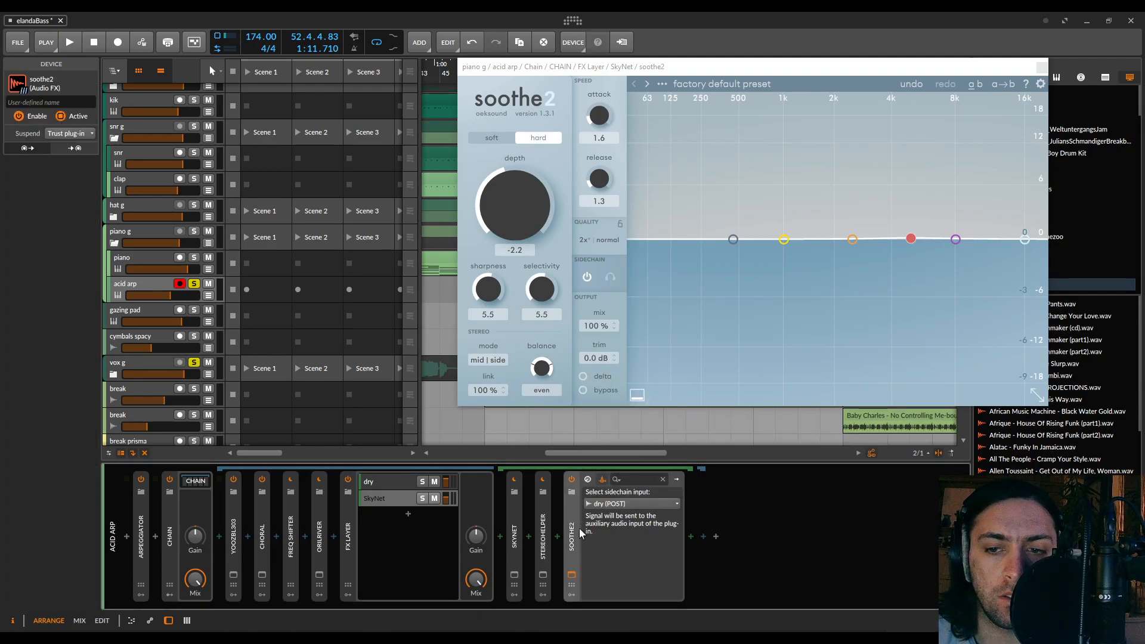
# Play the soloed tracks and set soothe2 to soft mode, depth 18.0, attack 3.4, release 7.6, sharpness 6.8 and selectivity 7.3, with even balance
pyautogui.press('space')
pyautogui.moveTo(539, 192)
pyautogui.mouseDown()
pyautogui.moveTo(543, 113)
pyautogui.moveTo(543, 173)
pyautogui.moveTo(526, 195)
pyautogui.mouseUp()
pyautogui.click(511, 137)
pyautogui.moveTo(599, 183); pyautogui.dragTo(599, 103)
pyautogui.moveTo(496, 284)
pyautogui.mouseDown()
pyautogui.moveTo(500, 254)
pyautogui.moveTo(501, 272)
pyautogui.mouseUp()
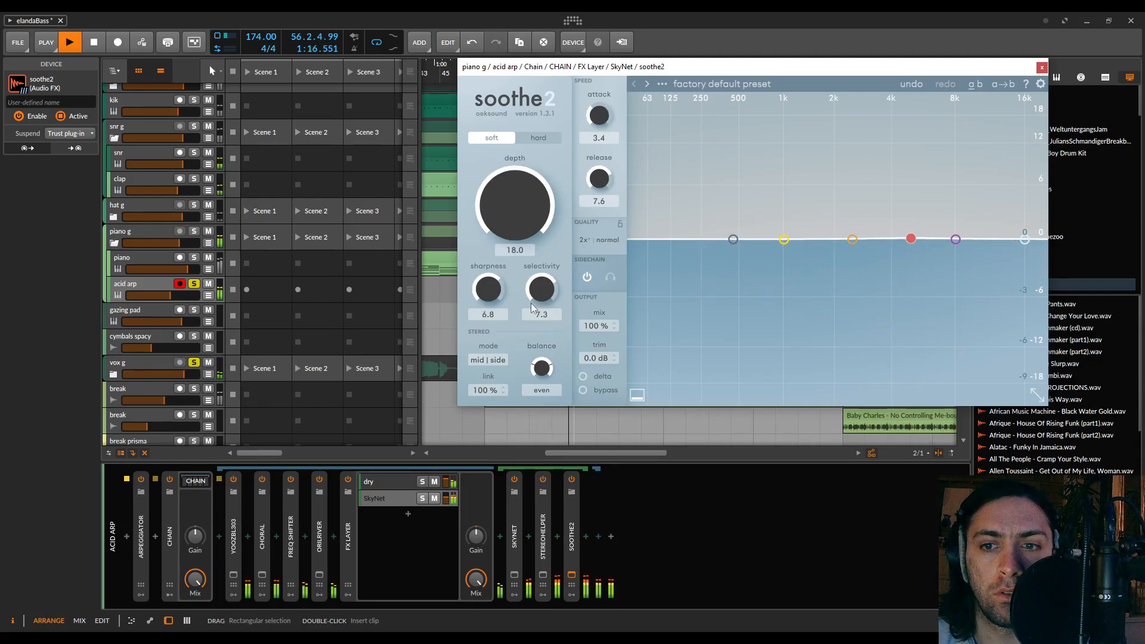
pyautogui.moveTo(541, 367); pyautogui.dragTo(539, 397)
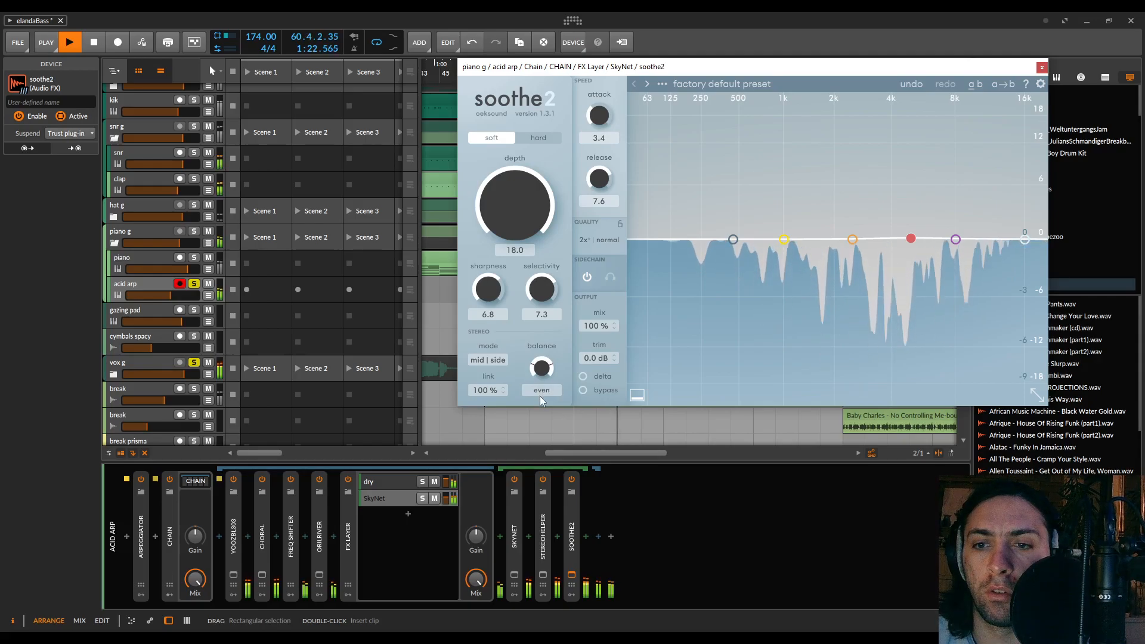
# Switch soothe2 to hard mode and set its attack to 2.3 and release to 7.4
pyautogui.click(528, 139)
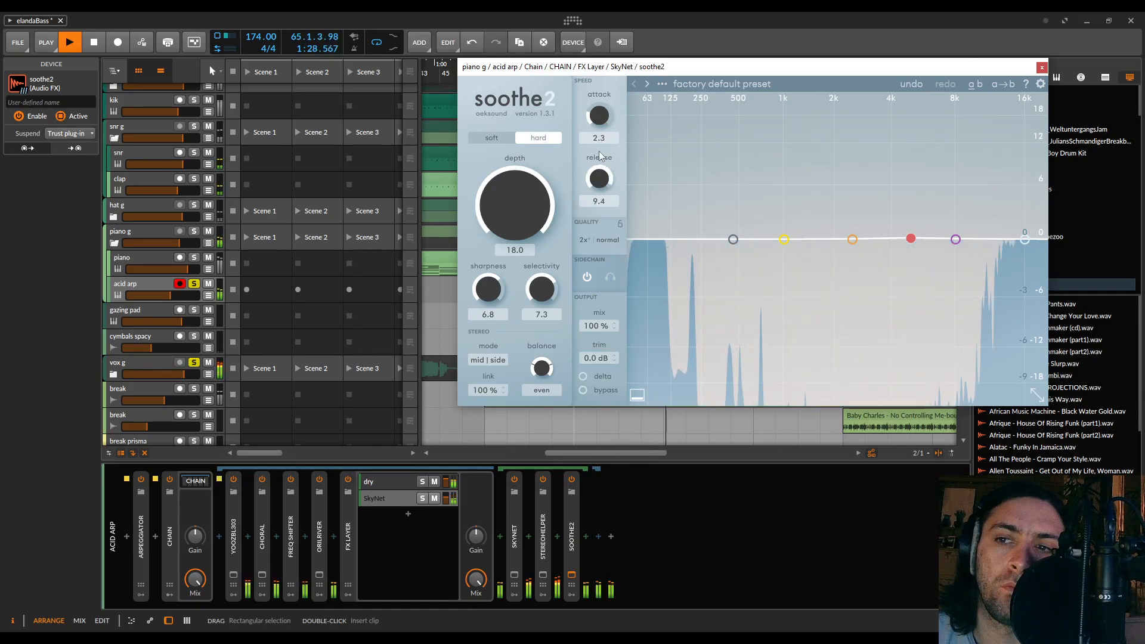
pyautogui.moveTo(600, 155); pyautogui.dragTo(600, 161)
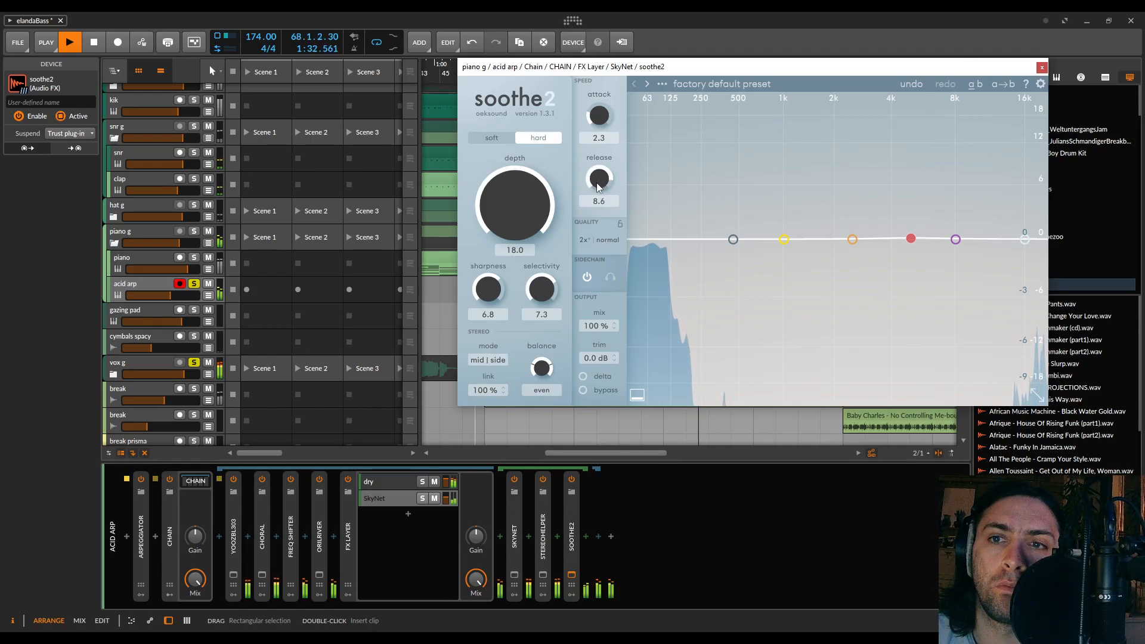
pyautogui.moveTo(596, 184); pyautogui.dragTo(599, 204)
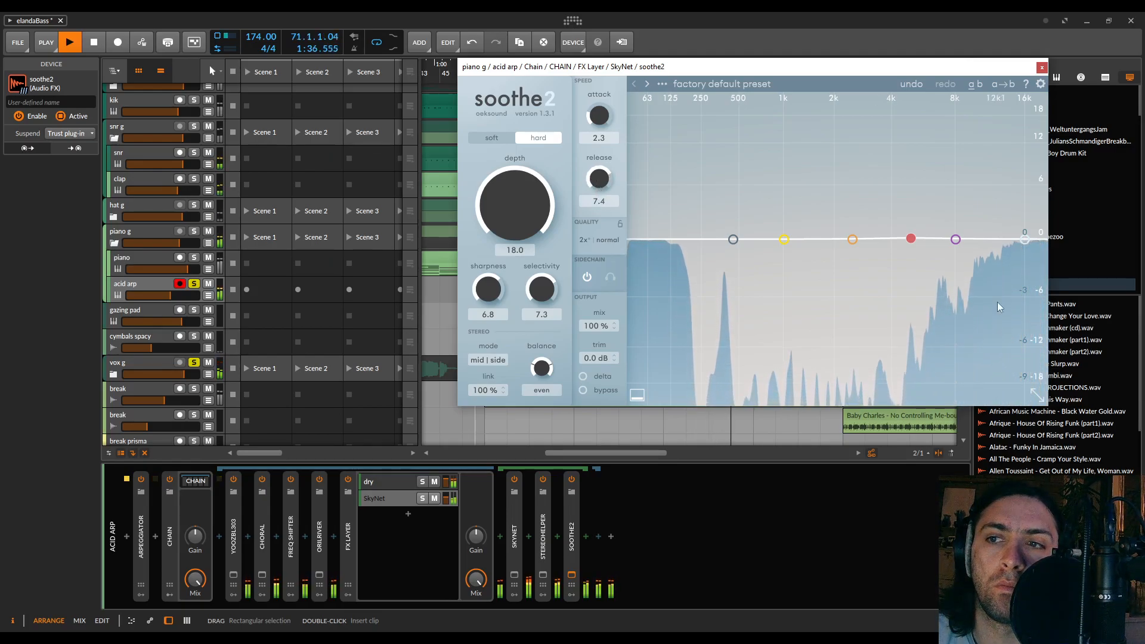
# Set soothe2's sharpness to 5.5 and selectivity to 6.4, try depth at -18.0 and return it to 18.0
pyautogui.moveTo(911, 241)
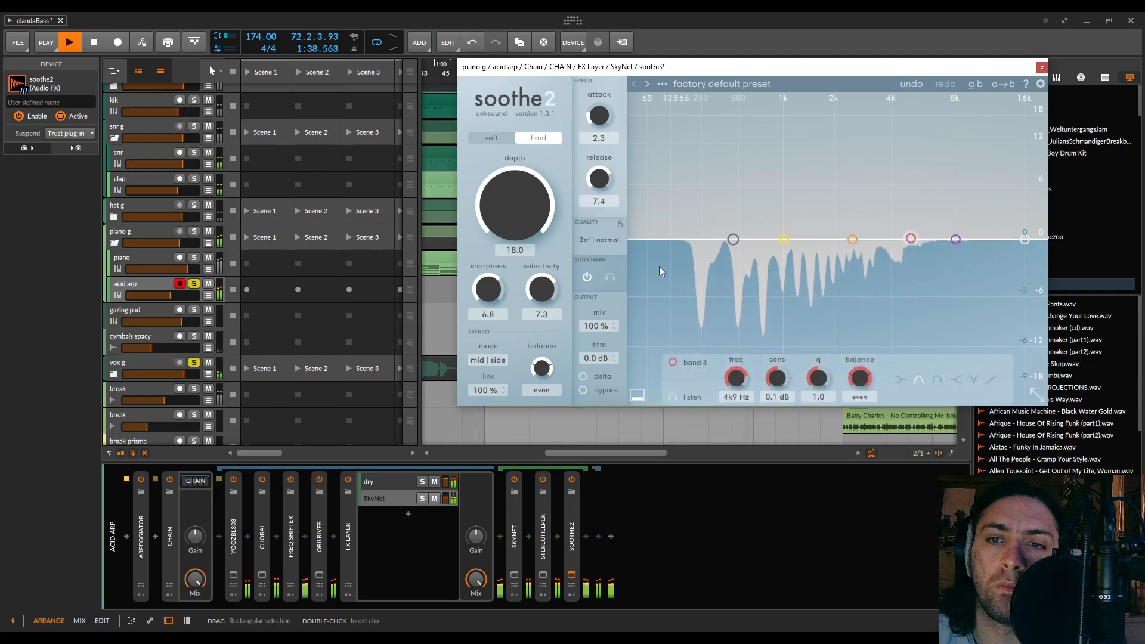
pyautogui.moveTo(493, 285); pyautogui.dragTo(543, 305)
pyautogui.moveTo(525, 203); pyautogui.dragTo(535, 375)
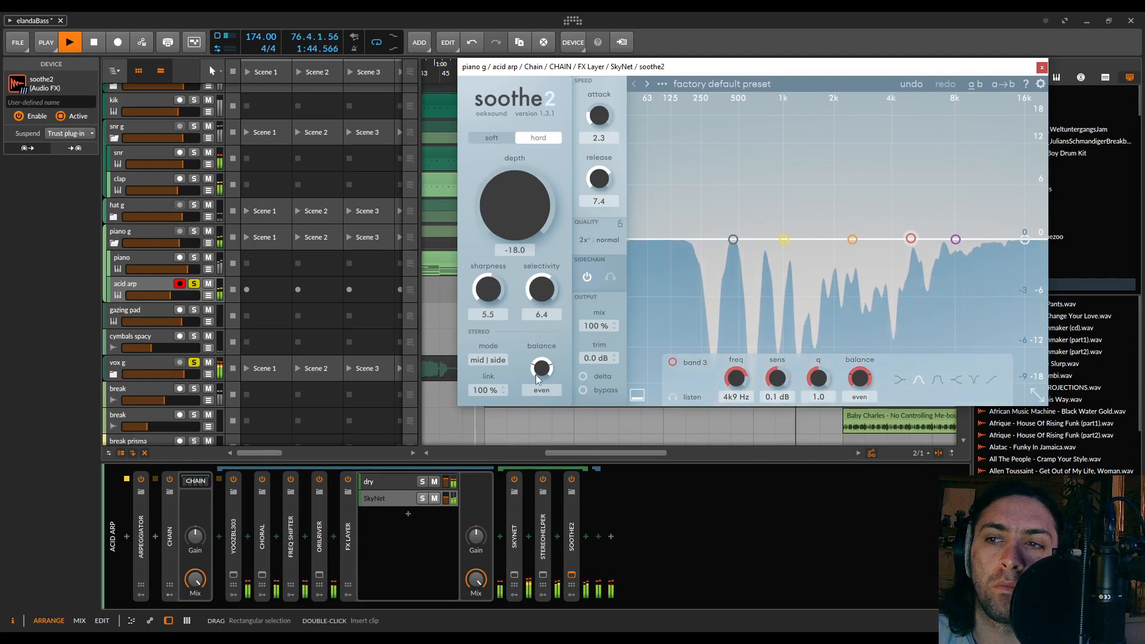
pyautogui.moveTo(535, 375); pyautogui.dragTo(536, 194)
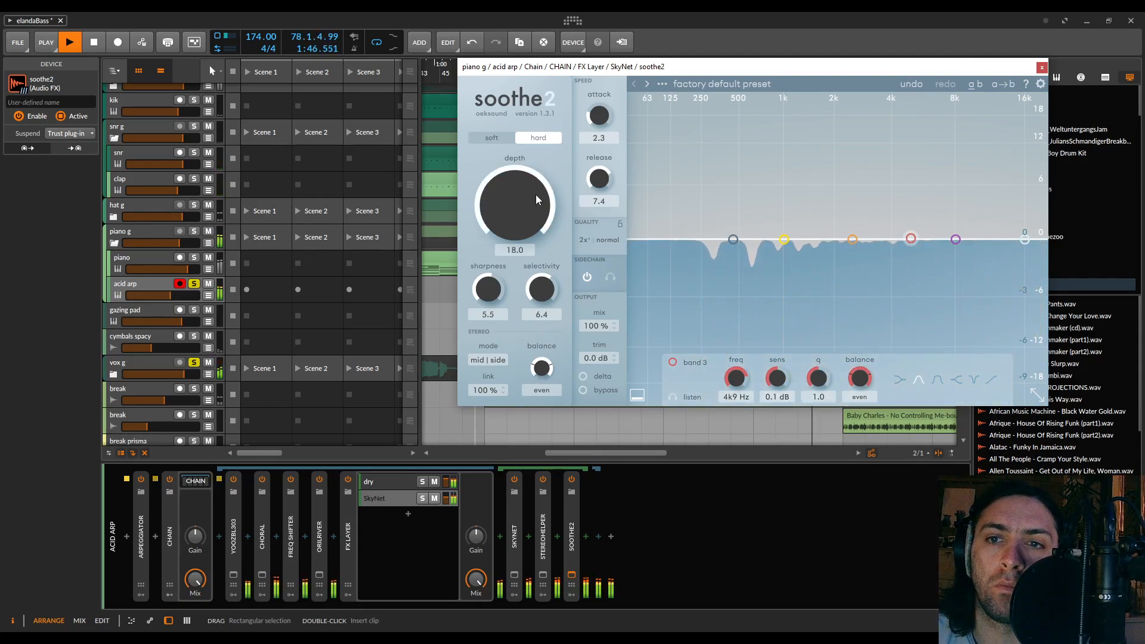
pyautogui.press('space')
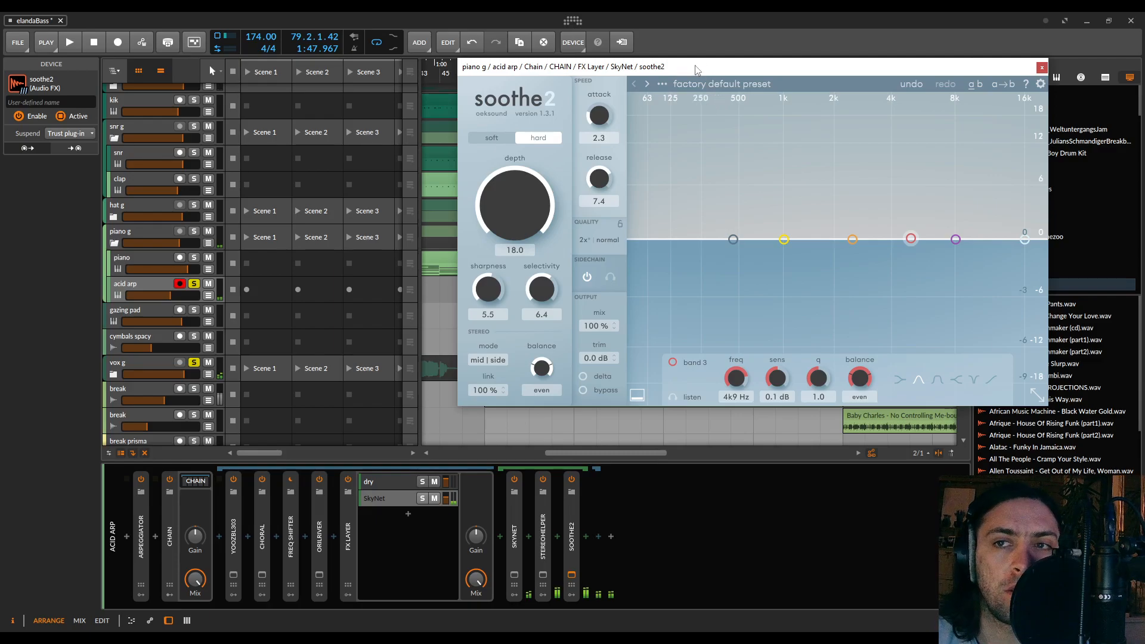
# Play the soloed tracks and compare the acid arp reverb with soothe2 bypassed and active
pyautogui.moveTo(524, 210); pyautogui.dragTo(527, 12)
pyautogui.press('space')
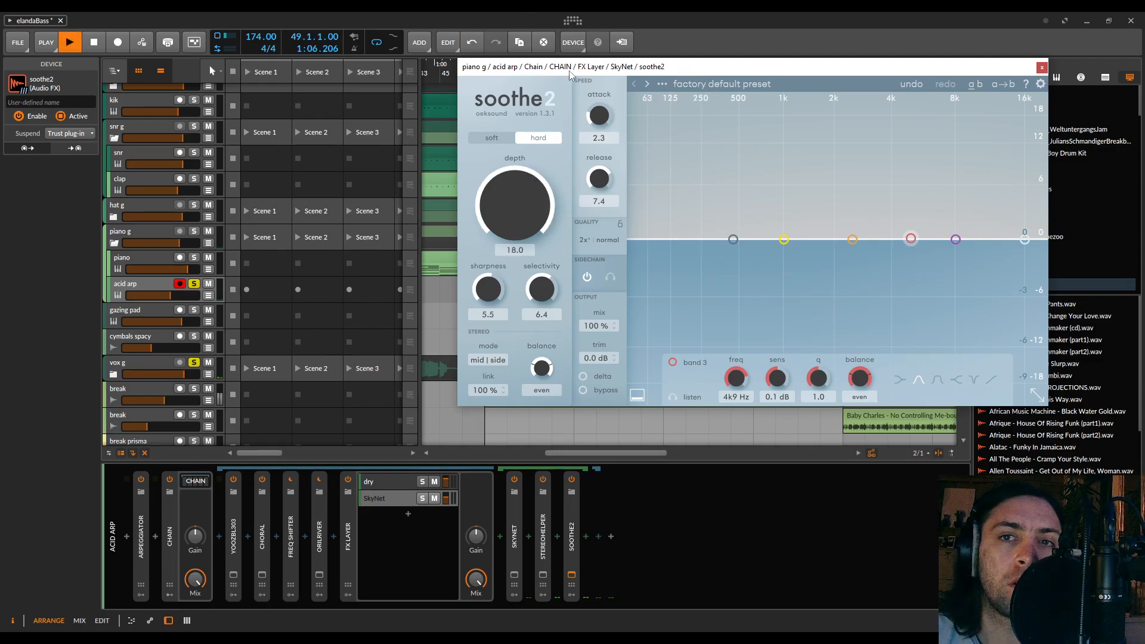
pyautogui.click(583, 392)
pyautogui.click(582, 391)
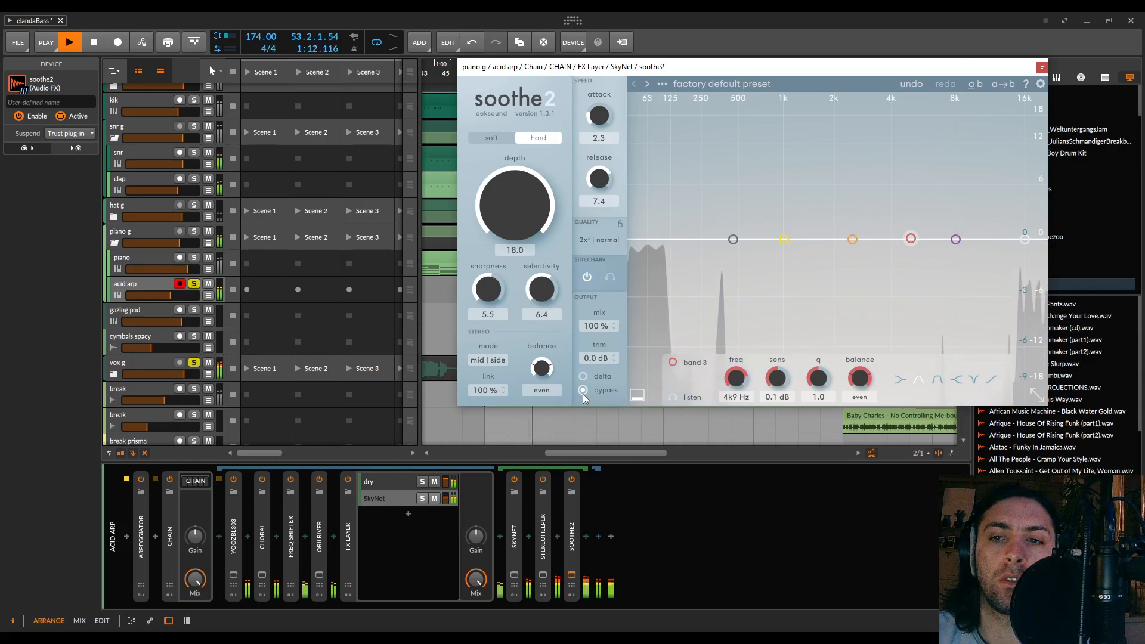
pyautogui.press('space')
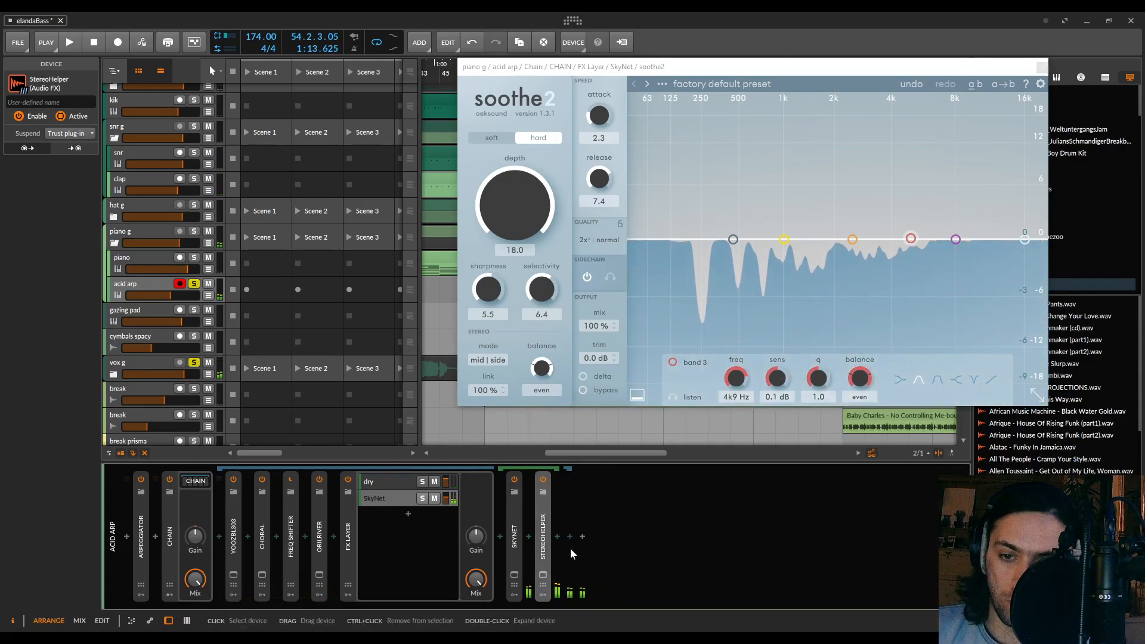
# Replace soothe2 with Trackspacer 2.5 after StereoHelper in the acid arp's SkyNet layer, keeping its window clear of the device chain
pyautogui.press('Delete')
pyautogui.click(559, 535)
pyautogui.write('track')
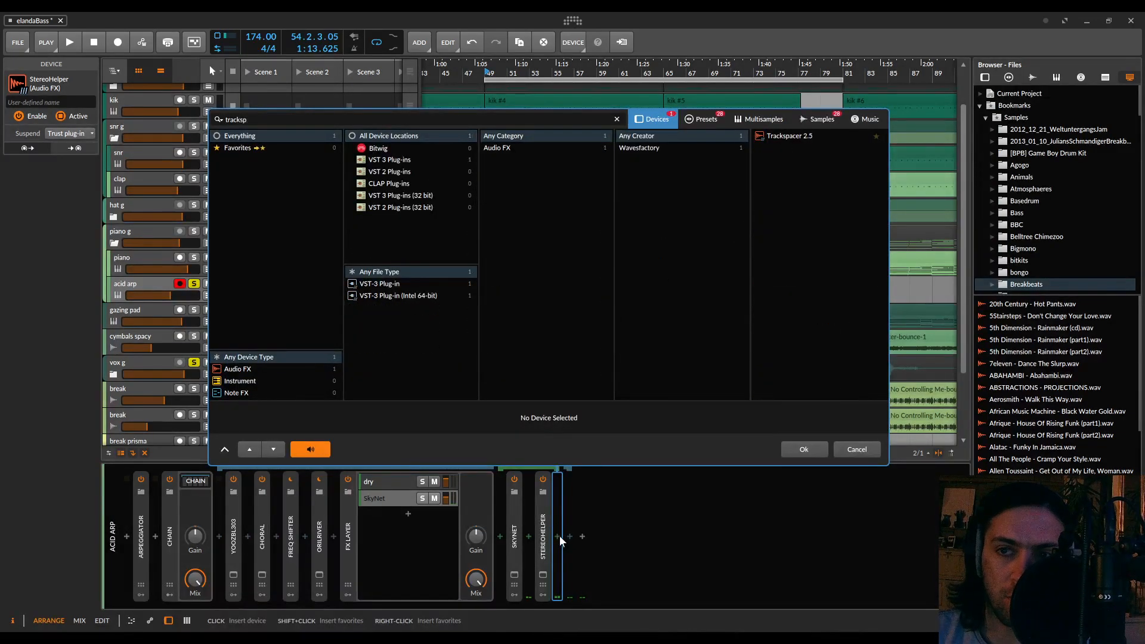
pyautogui.write('sp')
pyautogui.doubleClick(784, 139)
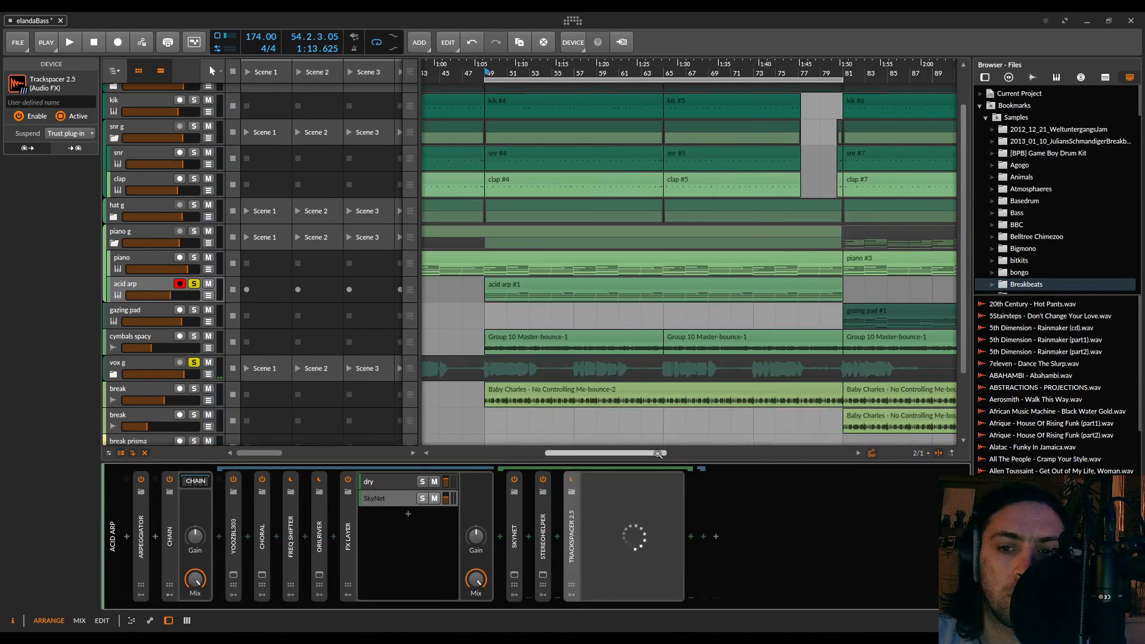
pyautogui.moveTo(602, 136); pyautogui.dragTo(893, 111)
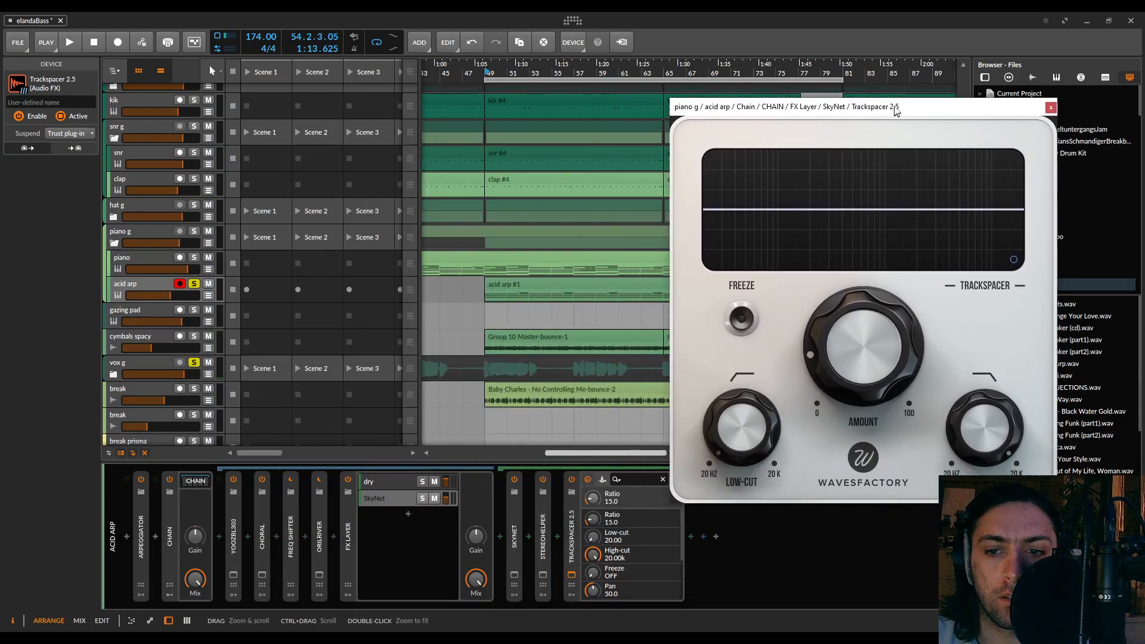
# Set Trackspacer's sidechain input to dry (POST) from the FX Layer chains of vox g Master
pyautogui.click(604, 479)
pyautogui.click(617, 504)
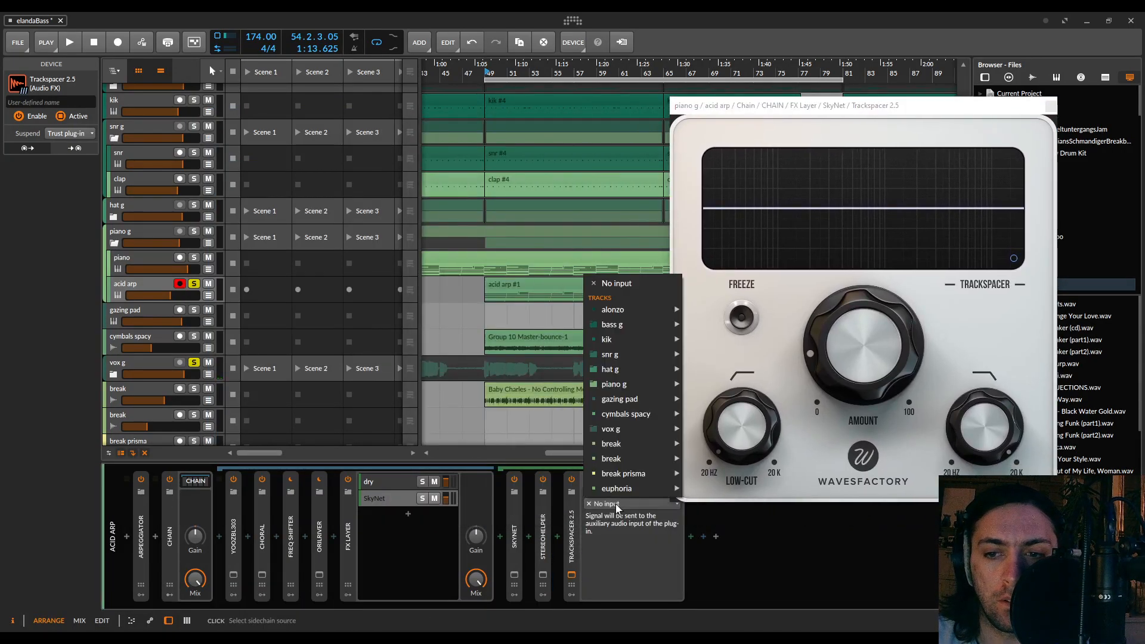
pyautogui.moveTo(637, 358)
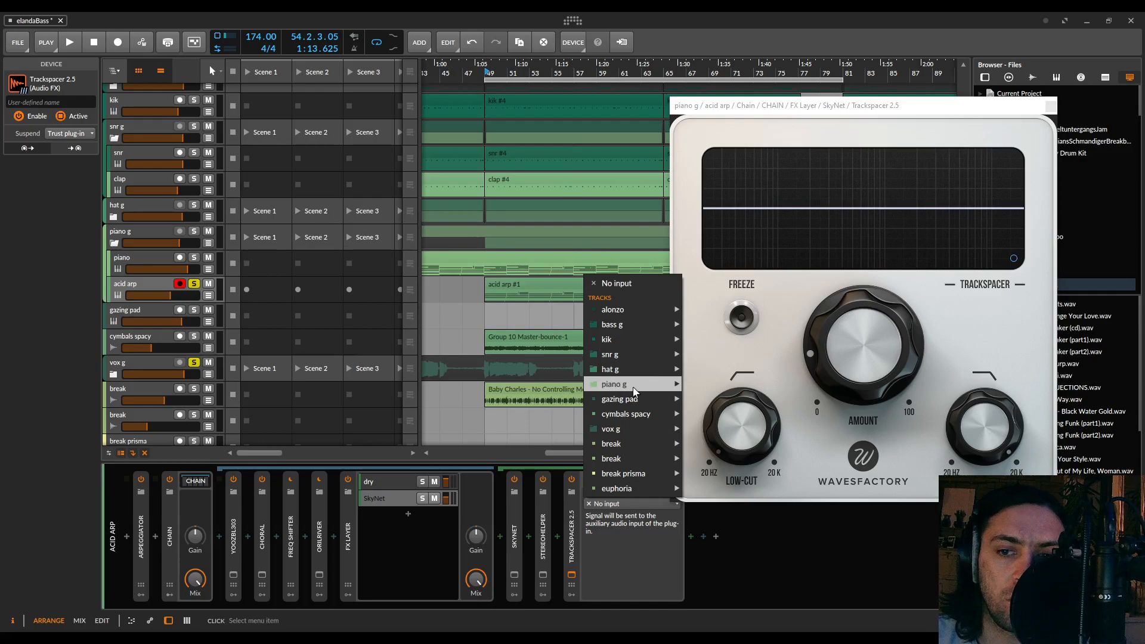
pyautogui.moveTo(633, 389)
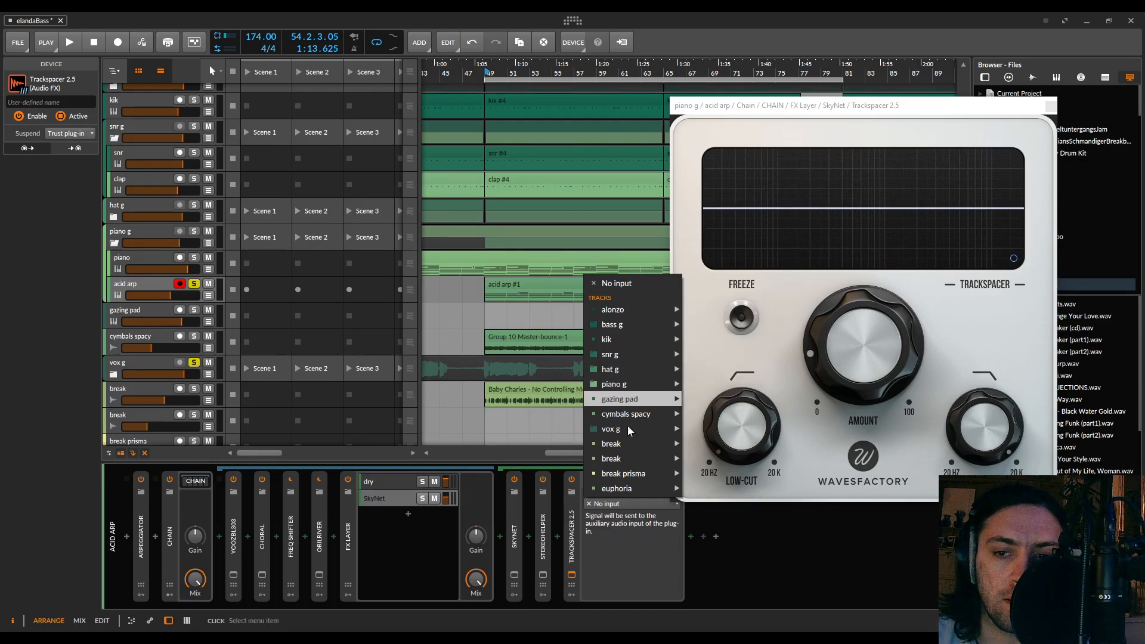
pyautogui.moveTo(631, 427)
pyautogui.moveTo(704, 429)
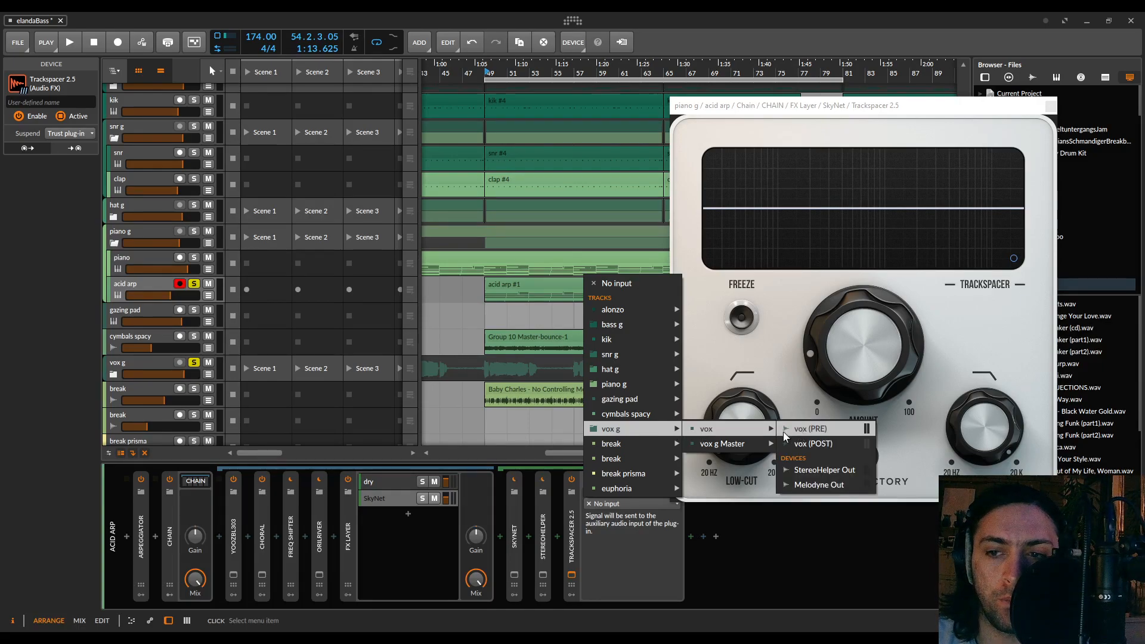
pyautogui.moveTo(744, 453)
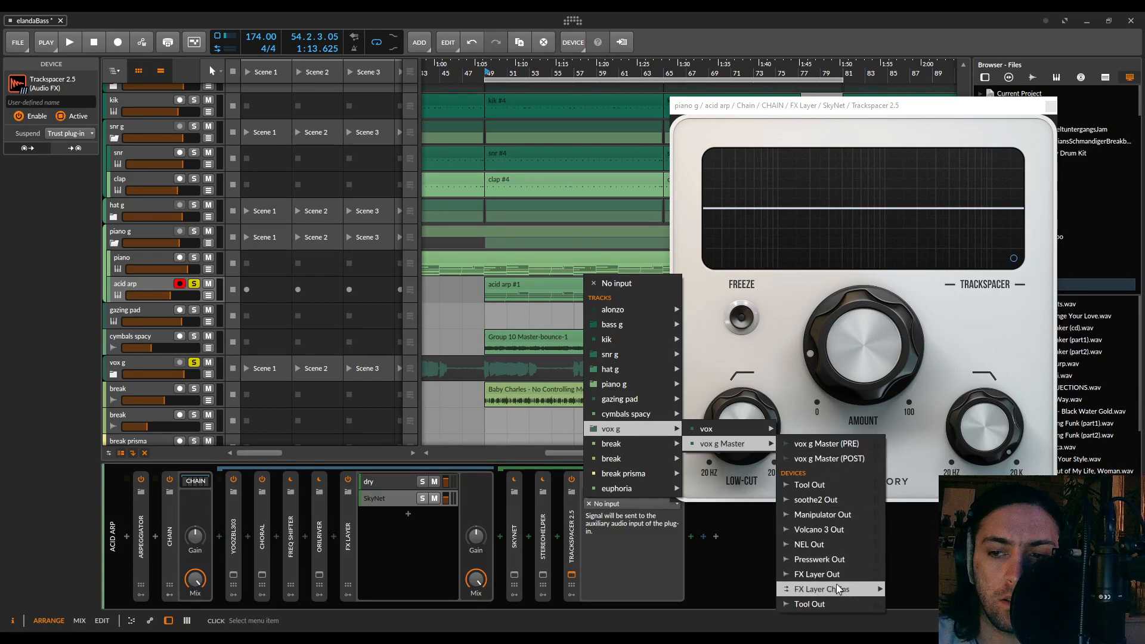
pyautogui.moveTo(838, 591)
pyautogui.click(923, 557)
# During playback, raise Trackspacer's amount to about halfway and switch its processing to M/S mode
pyautogui.press('space')
pyautogui.moveTo(853, 402); pyautogui.dragTo(931, 191)
pyautogui.click(1013, 259)
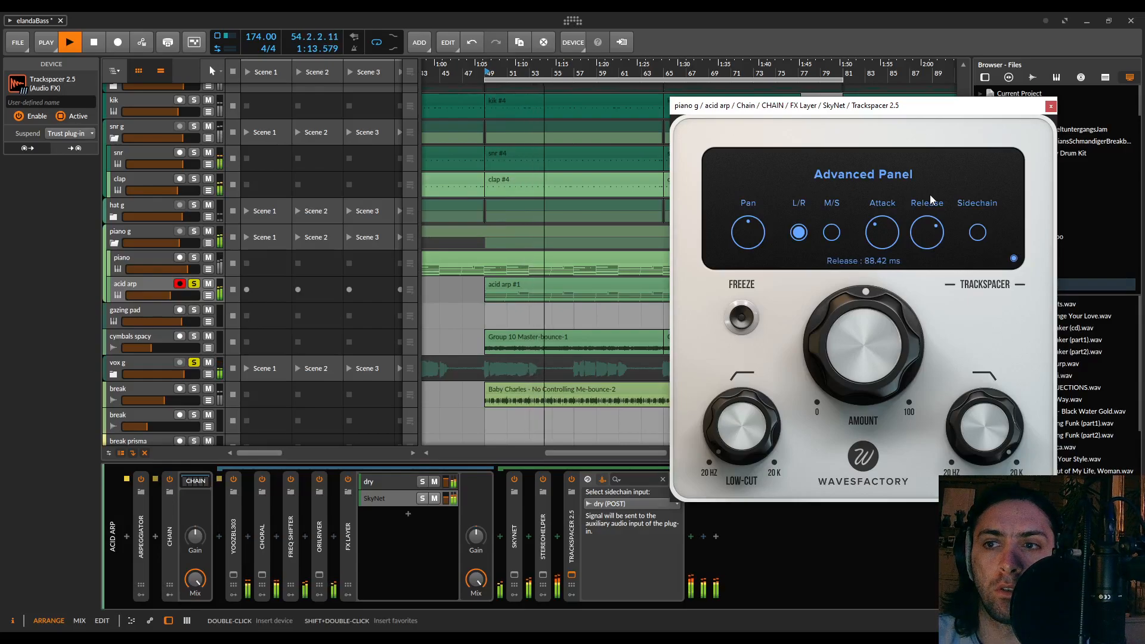
pyautogui.click(832, 233)
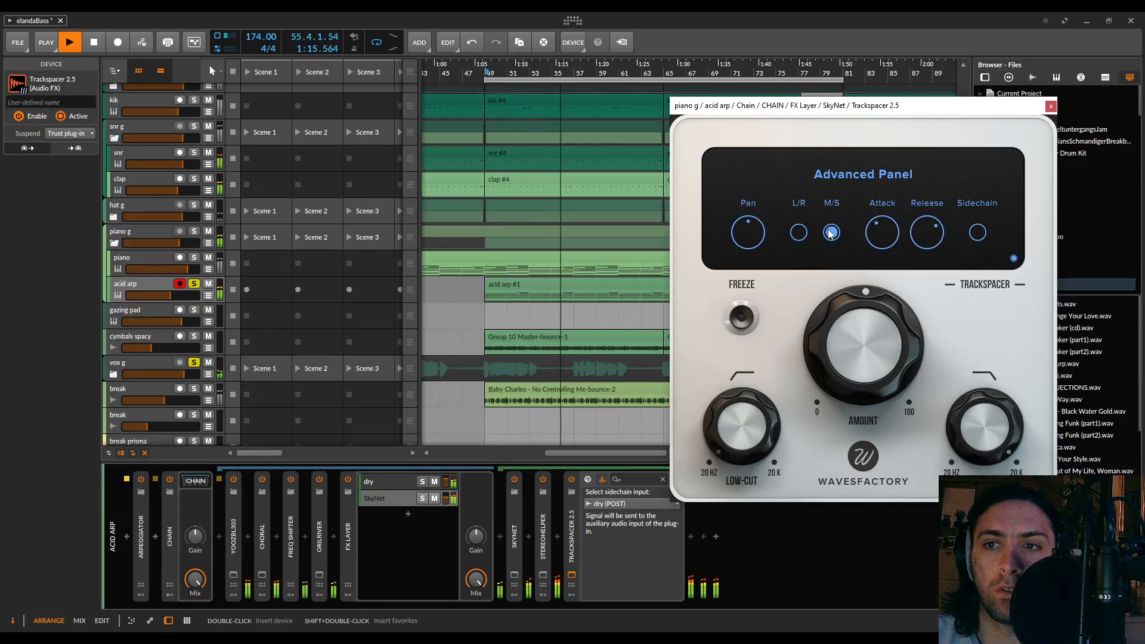
pyautogui.moveTo(878, 241)
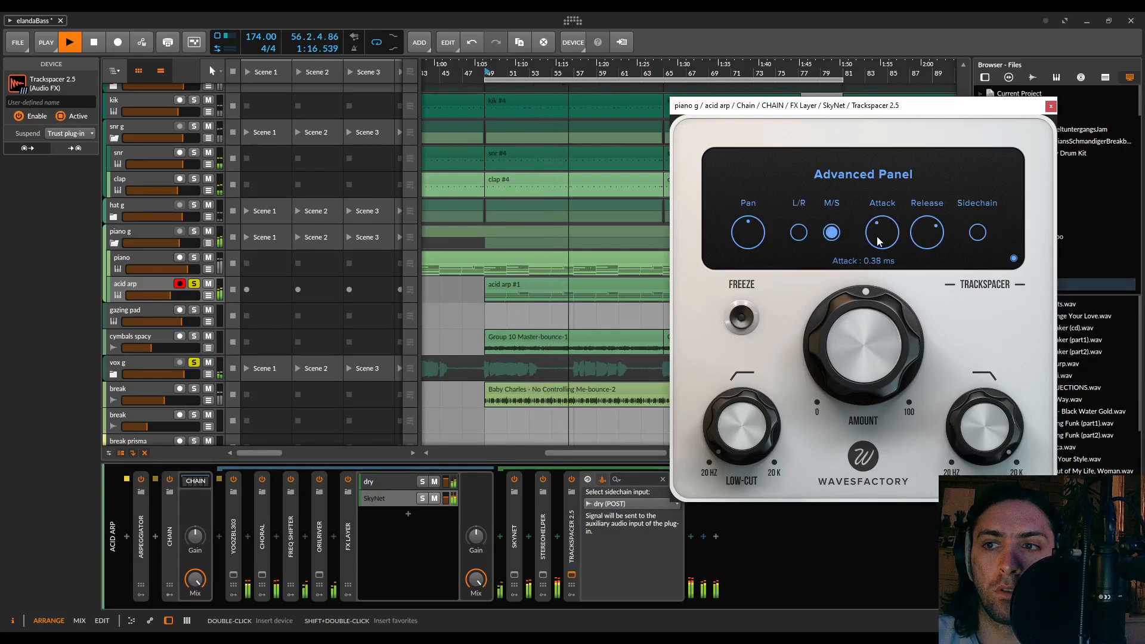
pyautogui.click(1013, 258)
# Set Trackspacer's release to 252.22 ms and its high-cut to 1.26 kHz
pyautogui.moveTo(740, 427)
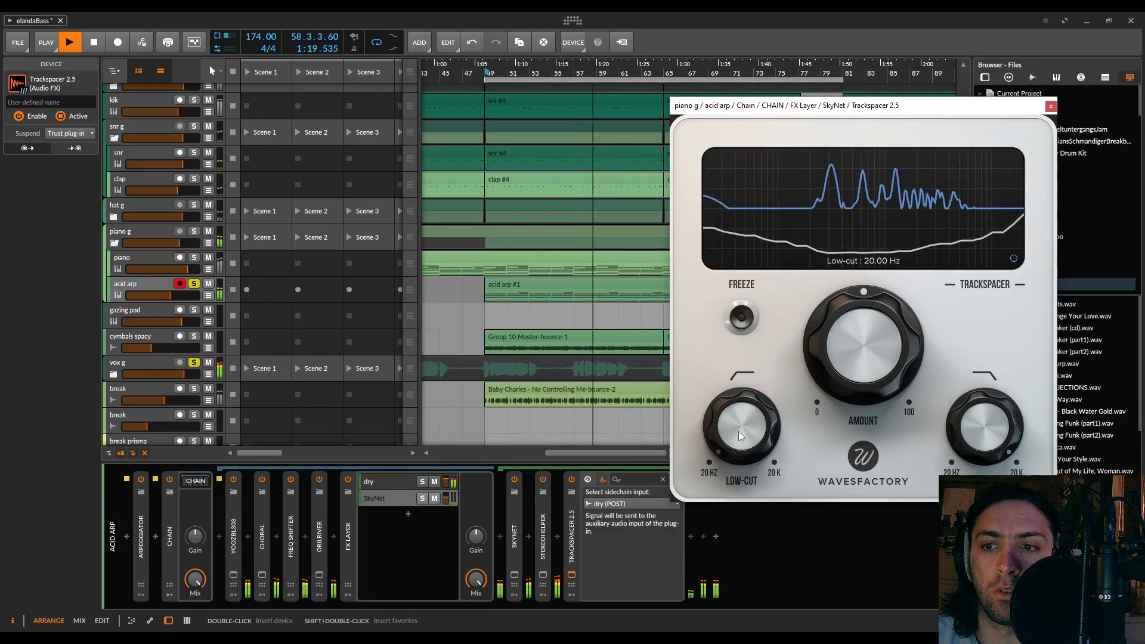
pyautogui.moveTo(985, 427); pyautogui.dragTo(985, 453)
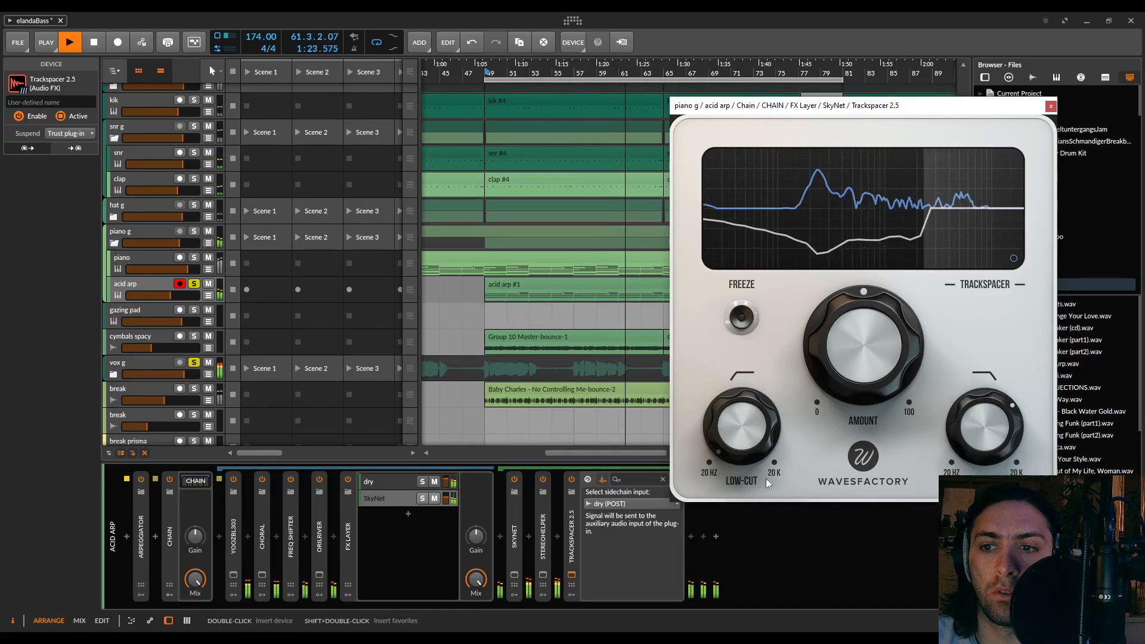
pyautogui.click(1014, 258)
pyautogui.moveTo(929, 228); pyautogui.dragTo(927, 212)
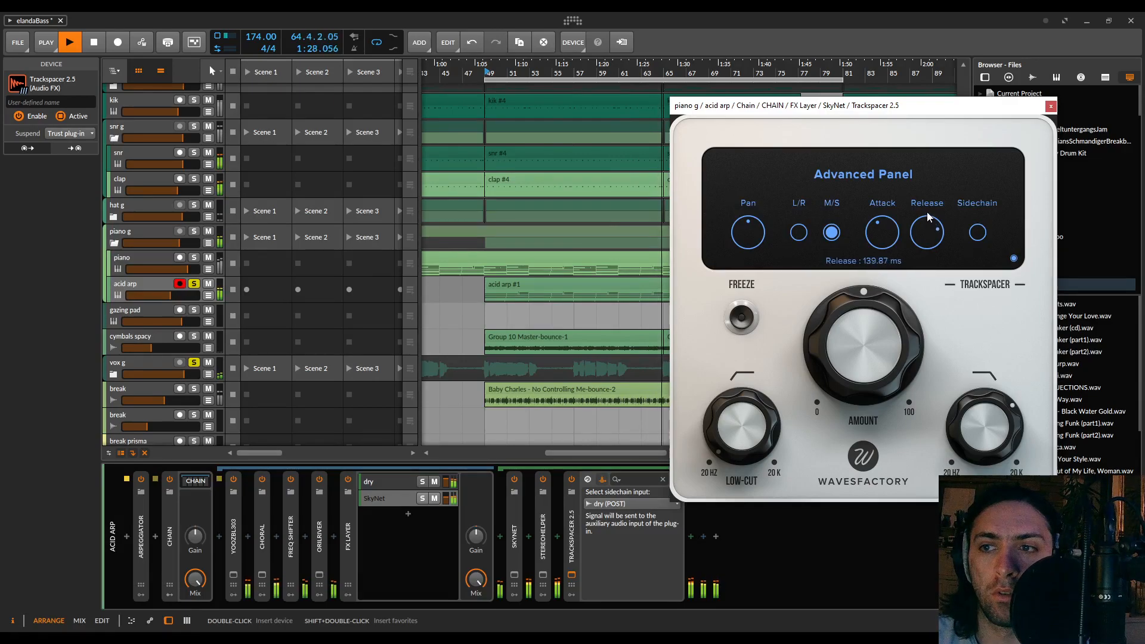
pyautogui.click(1014, 259)
pyautogui.moveTo(996, 418); pyautogui.dragTo(1000, 472)
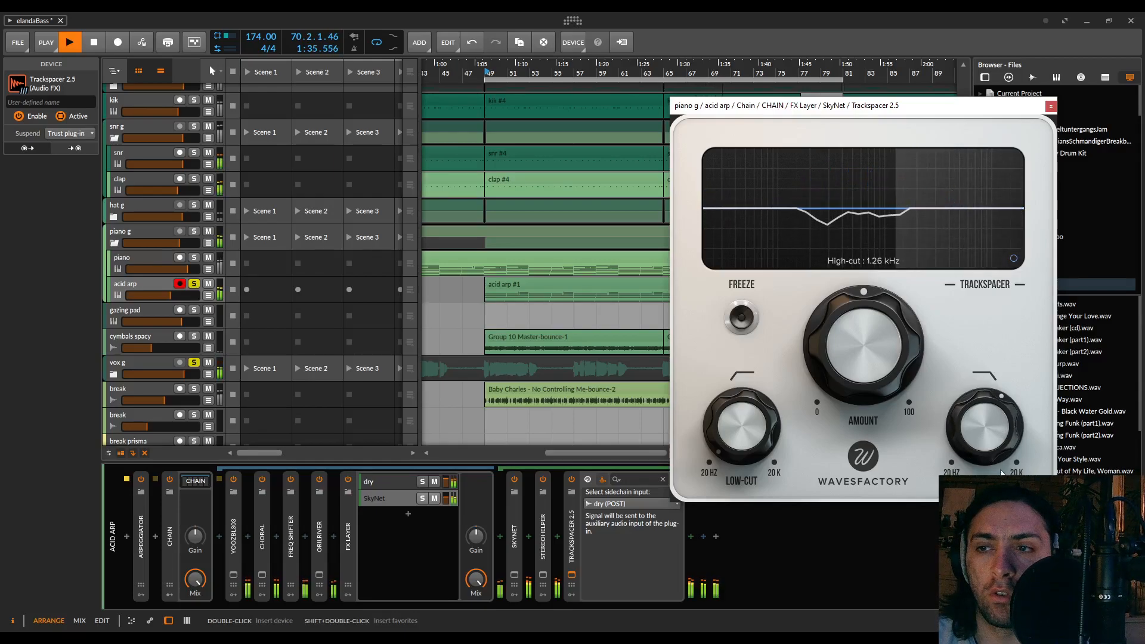
# Raise Trackspacer's amount to about 81 % and its high-cut frequency slightly while listening, and stop playback
pyautogui.moveTo(897, 363); pyautogui.dragTo(894, 338)
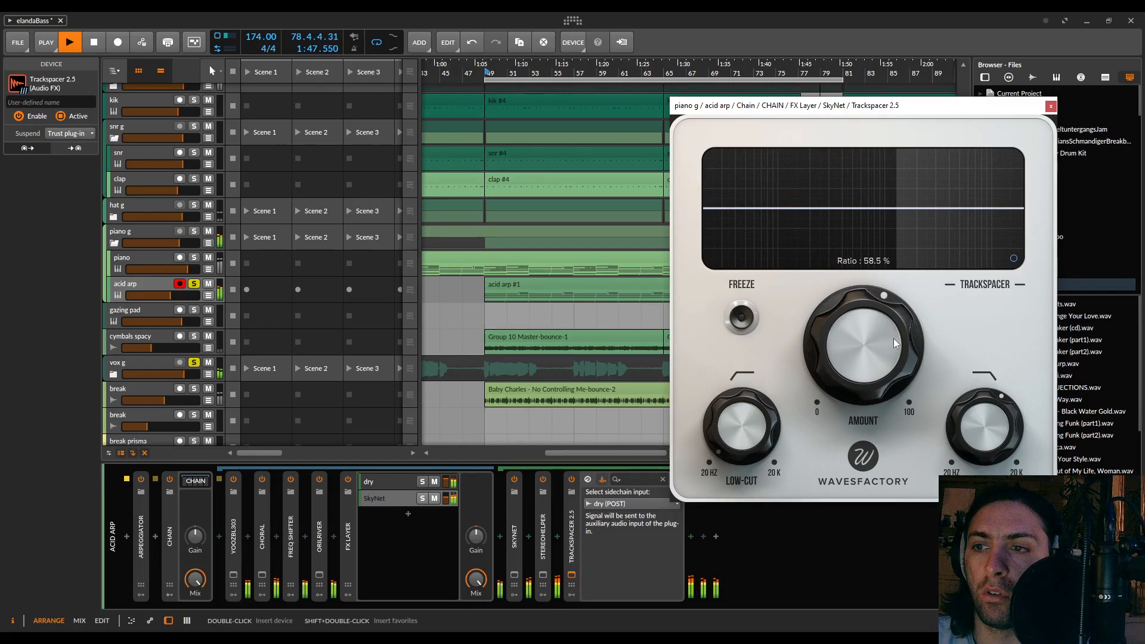
pyautogui.click(1014, 260)
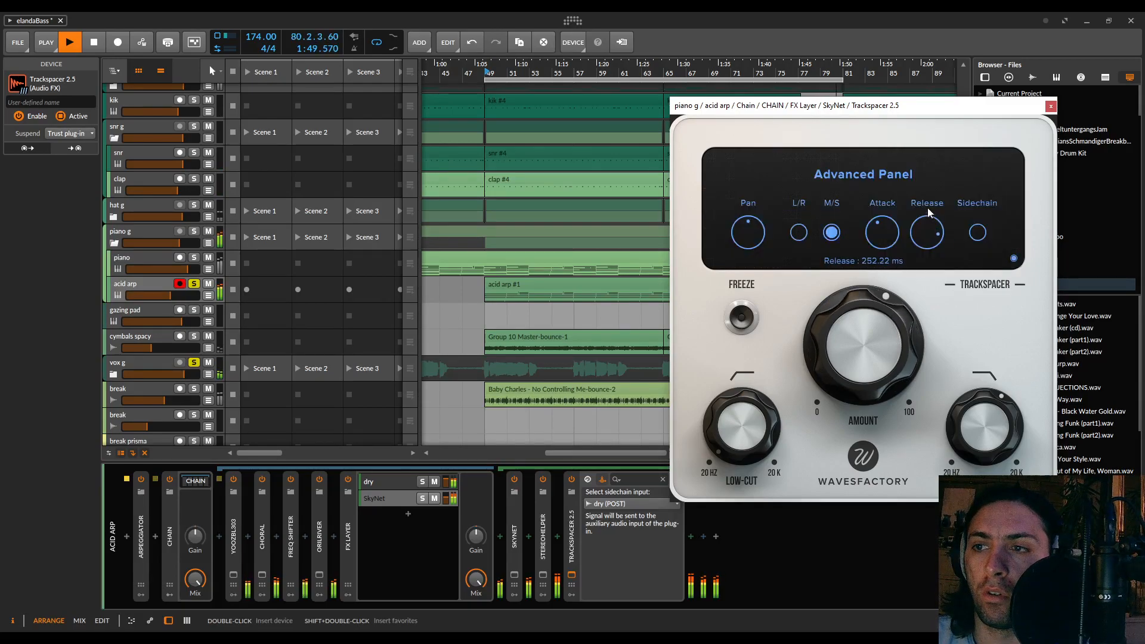
pyautogui.click(1013, 260)
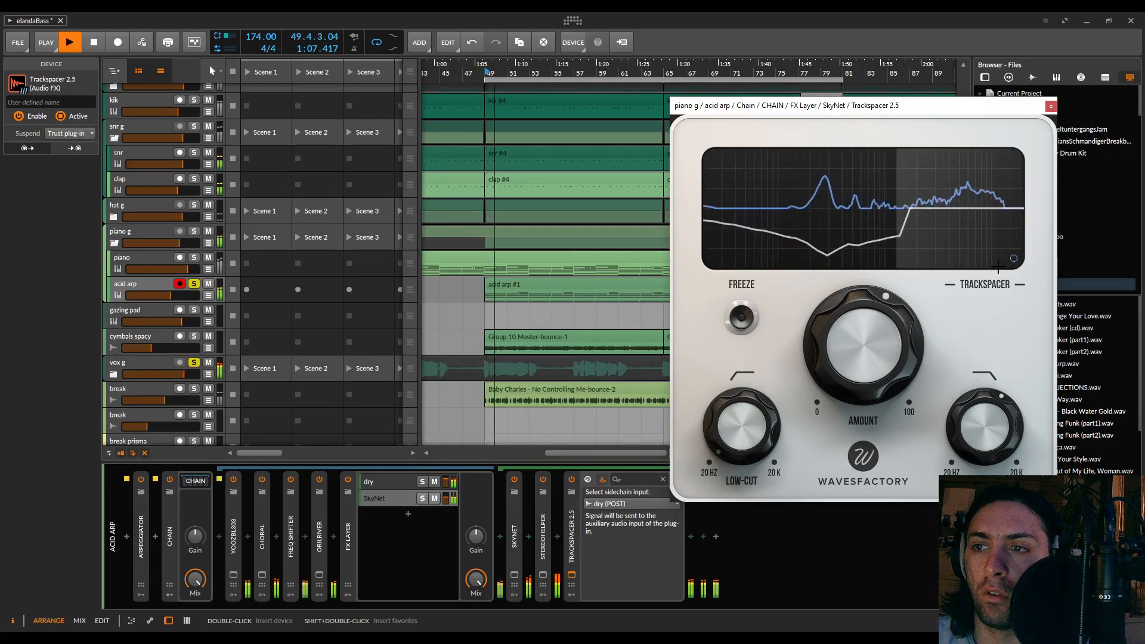
pyautogui.moveTo(892, 340)
pyautogui.mouseDown()
pyautogui.moveTo(898, 194)
pyautogui.moveTo(897, 500)
pyautogui.moveTo(891, 270)
pyautogui.mouseUp()
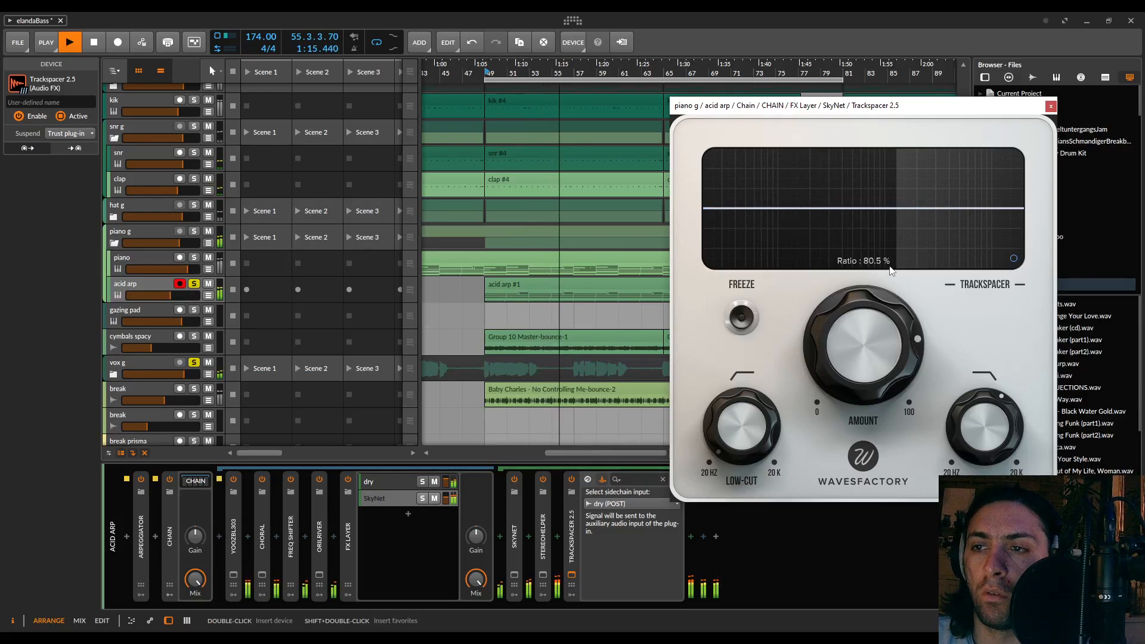
pyautogui.moveTo(979, 428); pyautogui.dragTo(977, 410)
pyautogui.moveTo(866, 346)
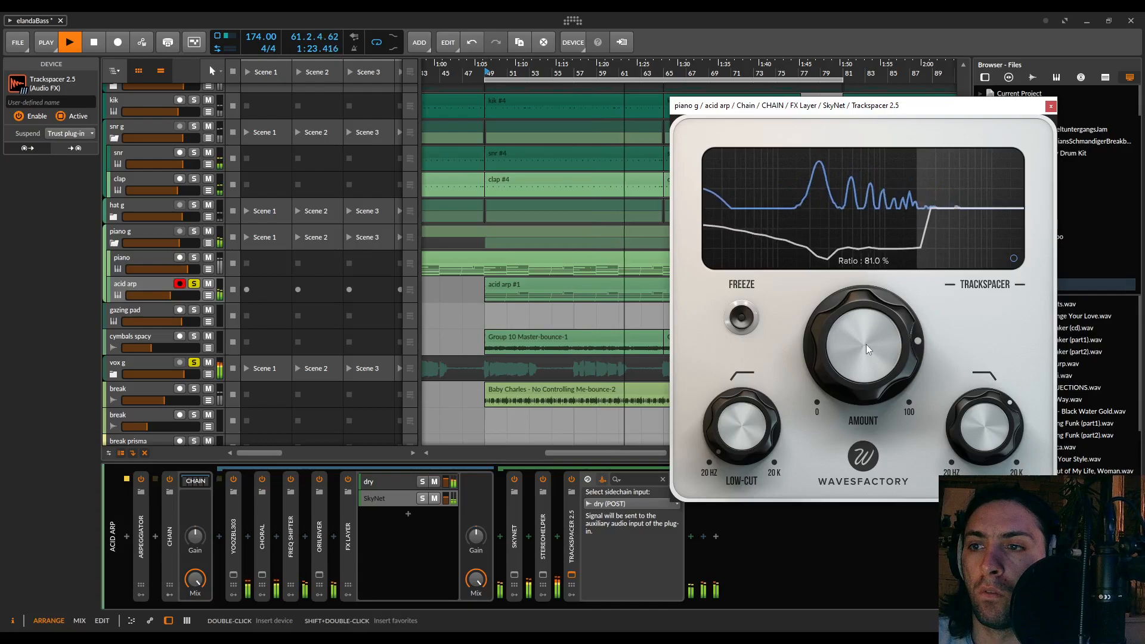
pyautogui.press('space')
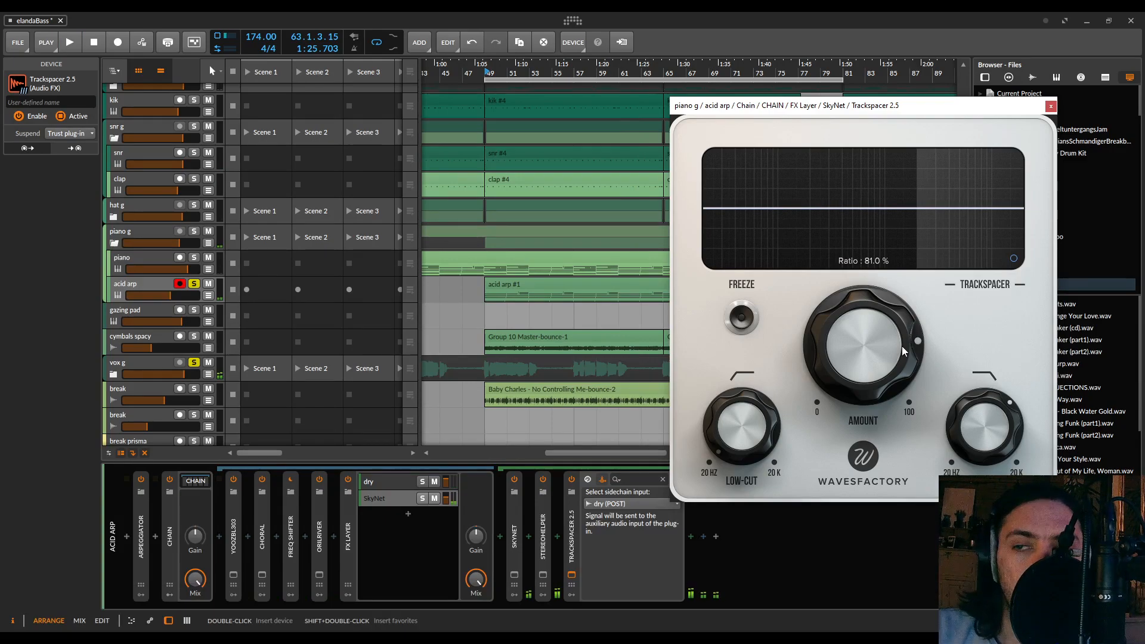
# Close and collapse Trackspacer, and play the full mix with acid arp and vox g unsoloed
pyautogui.click(1050, 106)
pyautogui.click(574, 550)
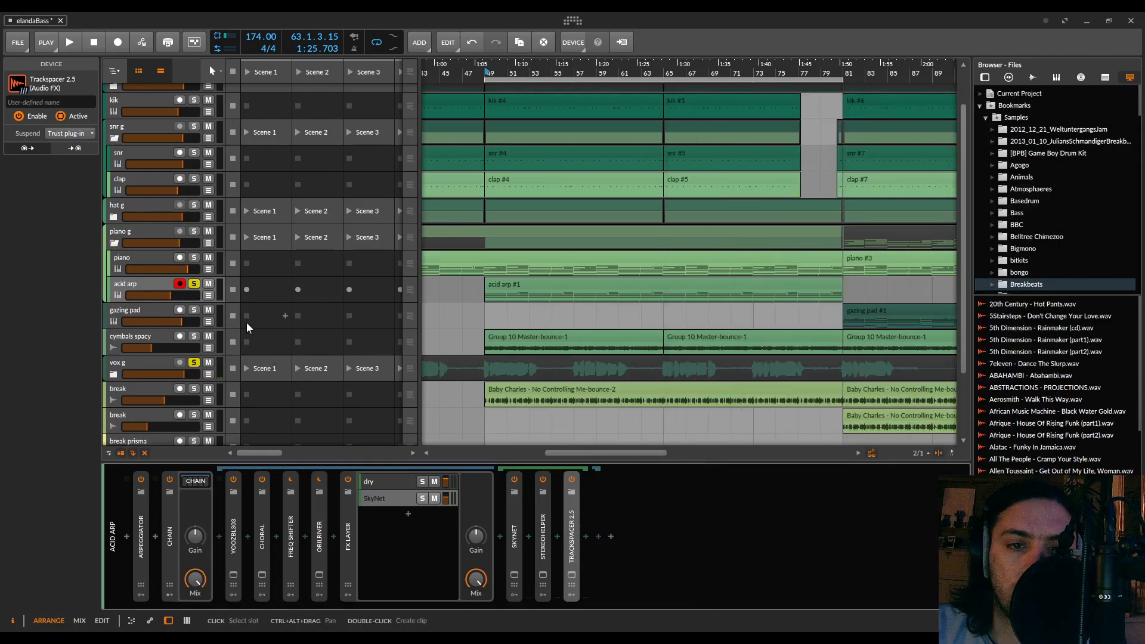
pyautogui.press('space')
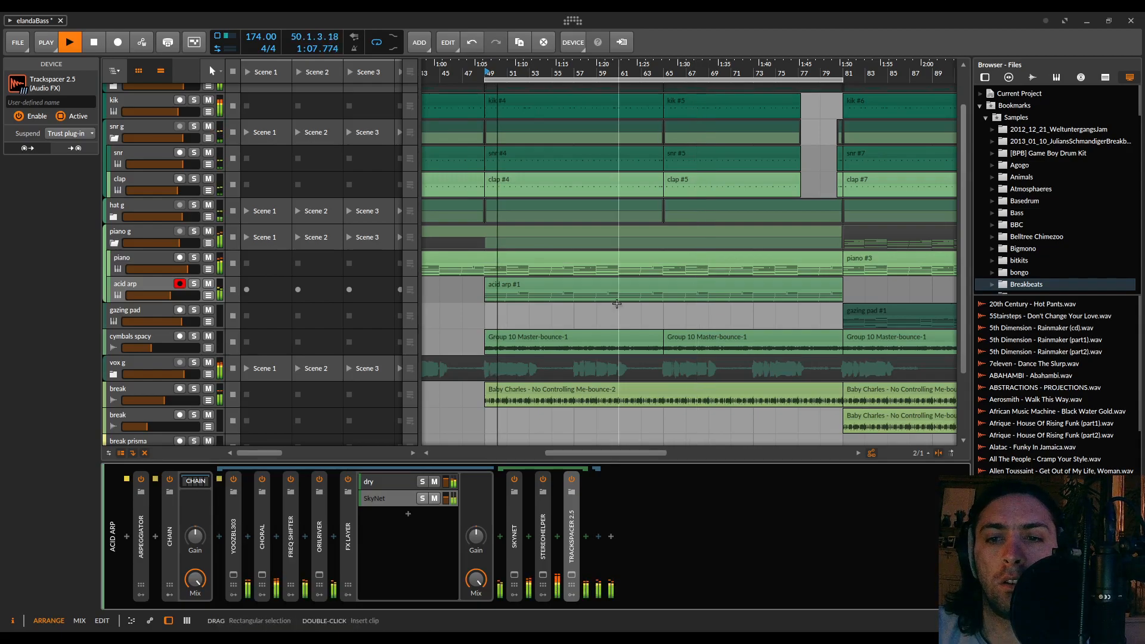
# Move the 32-bar arranger loop region to start at bar 81 and save the project
pyautogui.scroll(-4, 617, 304)
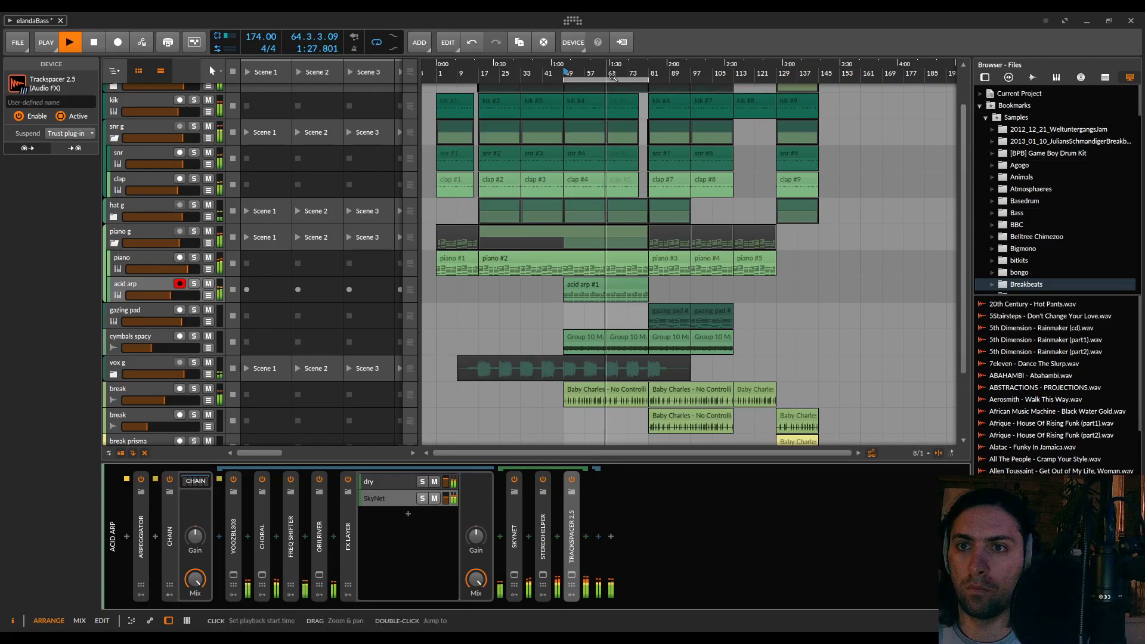
pyautogui.moveTo(601, 77); pyautogui.dragTo(685, 87)
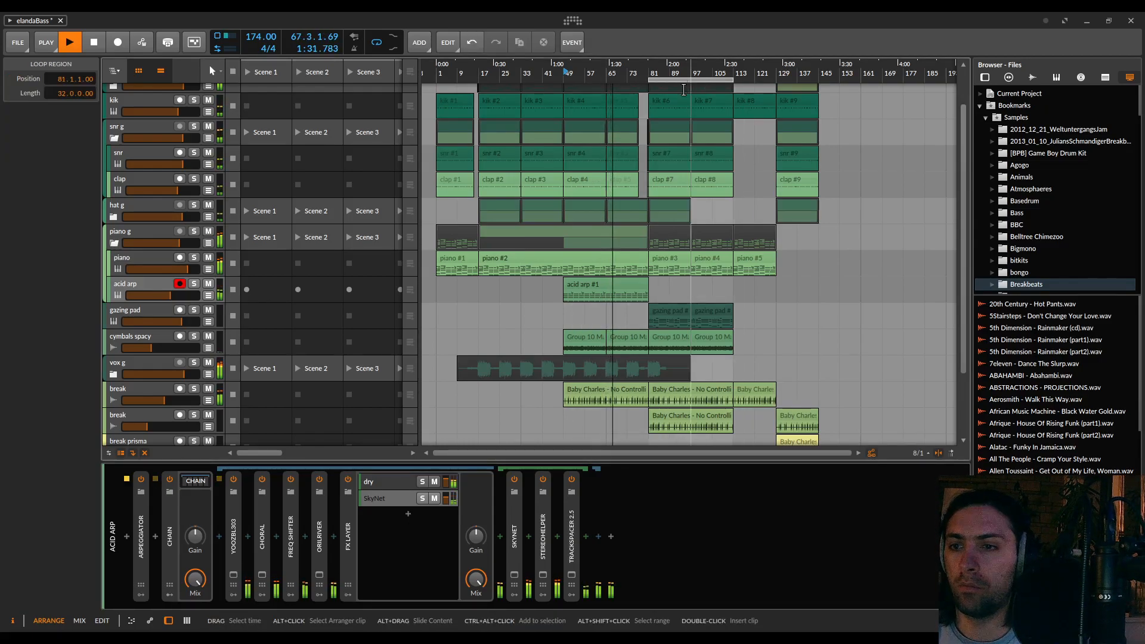
pyautogui.hotkey('ctrl', 's')
# Collapse the acid arp's FX Layer and Chain devices and fold the piano g group track
pyautogui.click(607, 365)
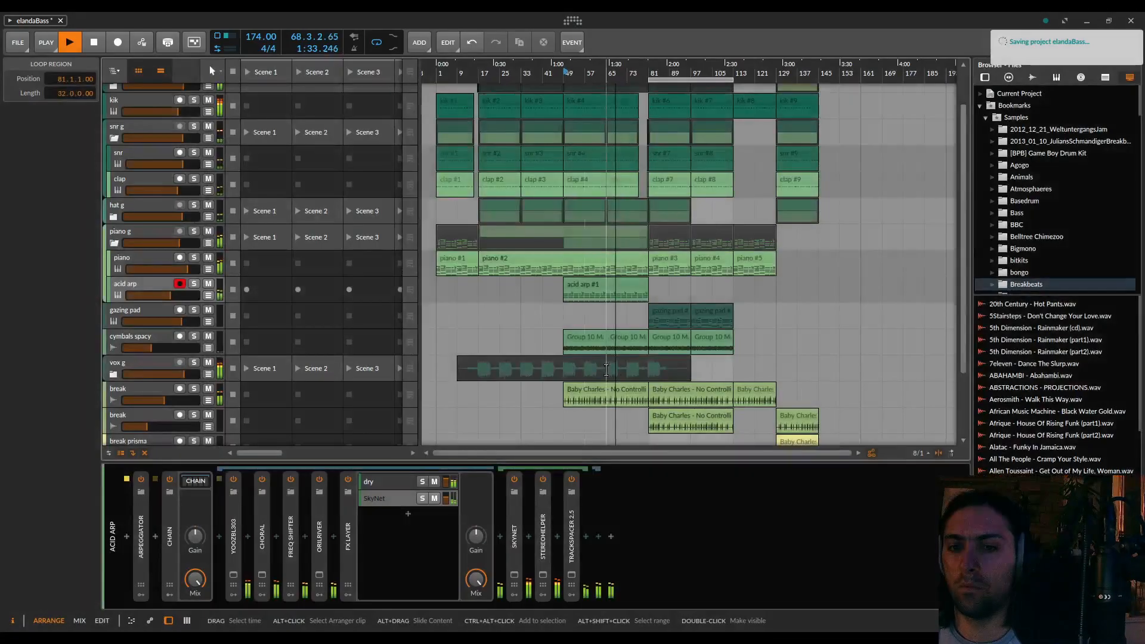
pyautogui.click(352, 542)
pyautogui.click(169, 537)
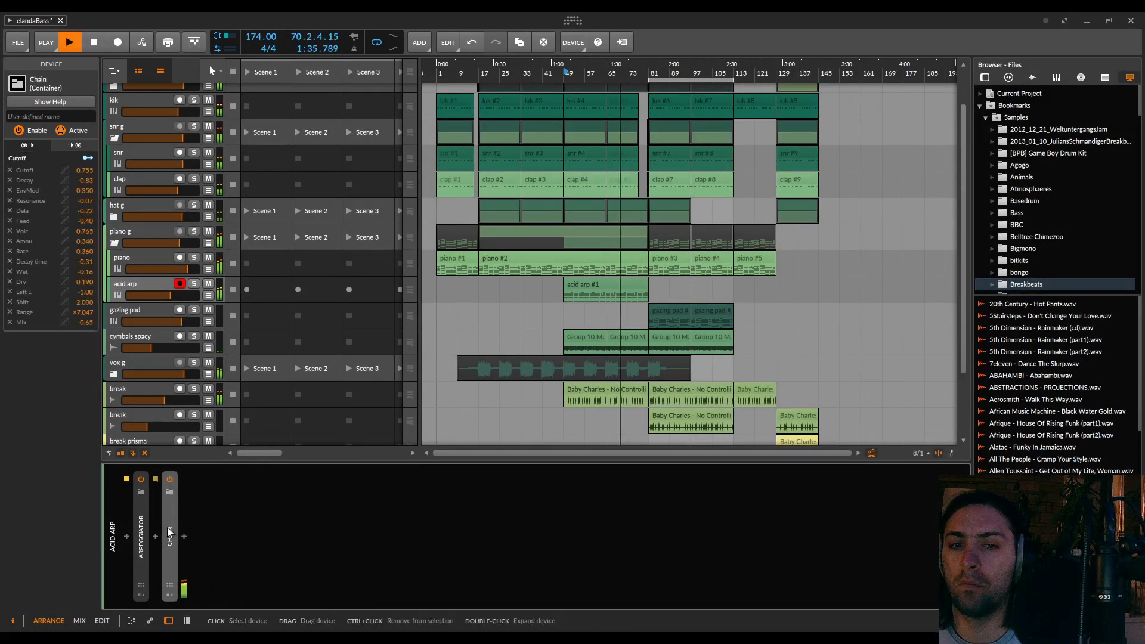
pyautogui.click(115, 241)
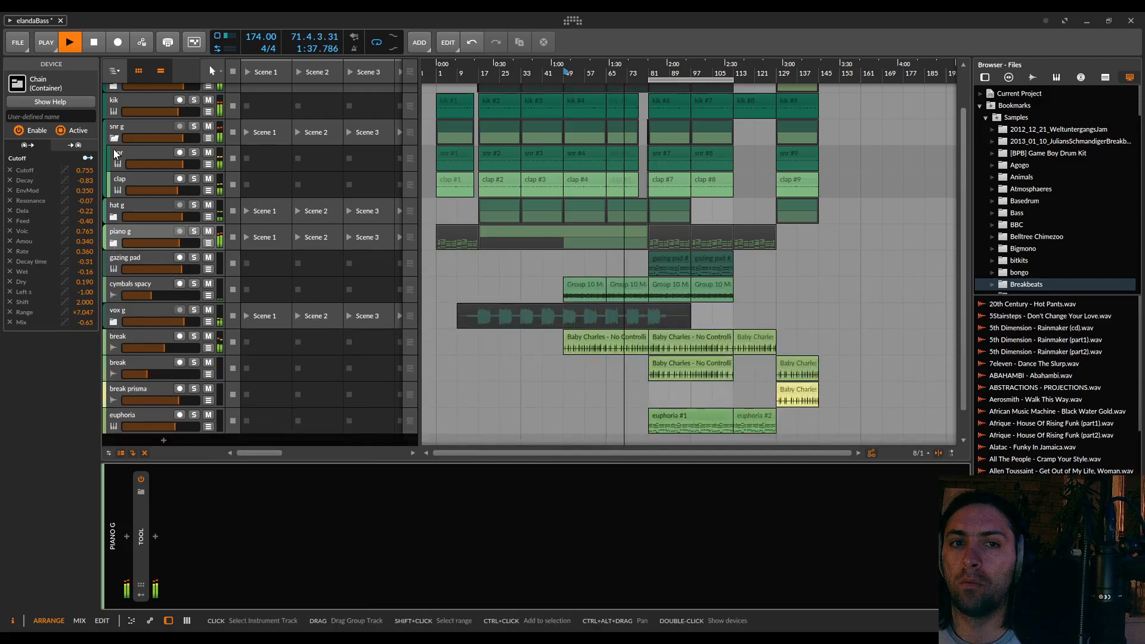
# Move the gazing pad track directly below the second break track while the mix plays, and stop playback
pyautogui.scroll(1, 360, 303)
pyautogui.scroll(1, 145, 134)
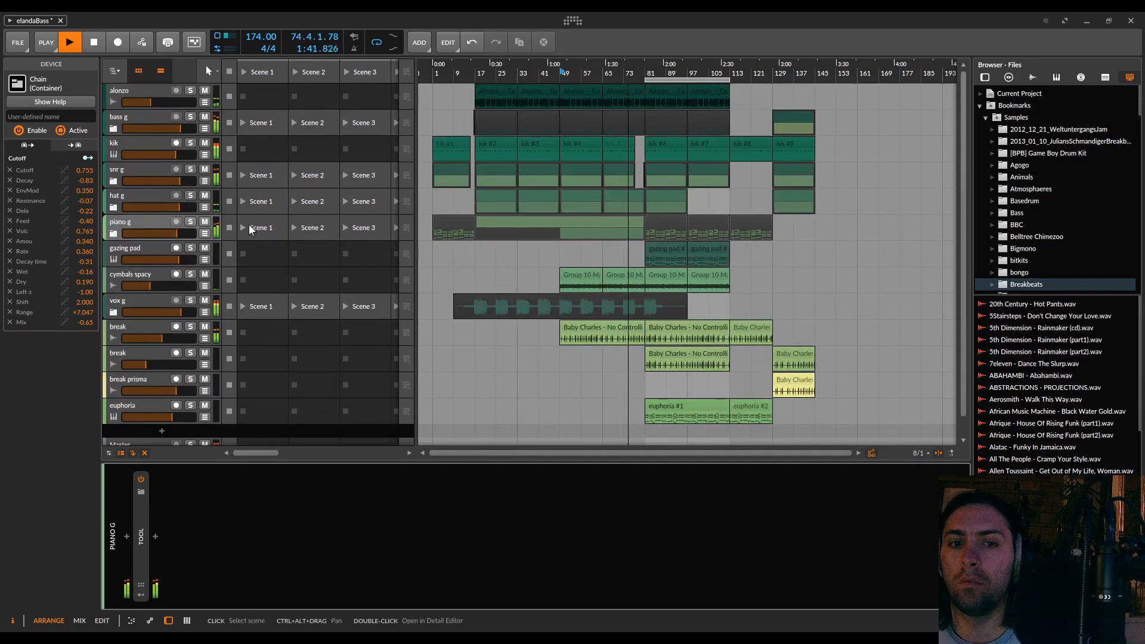
pyautogui.scroll(-1, 554, 316)
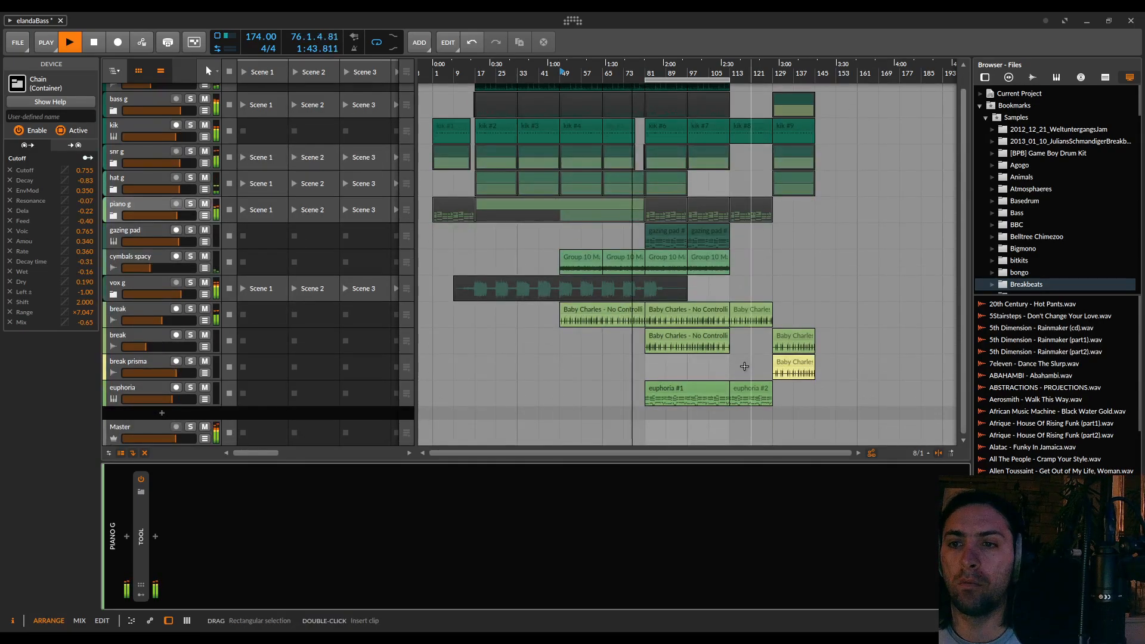
pyautogui.scroll(5, 727, 284)
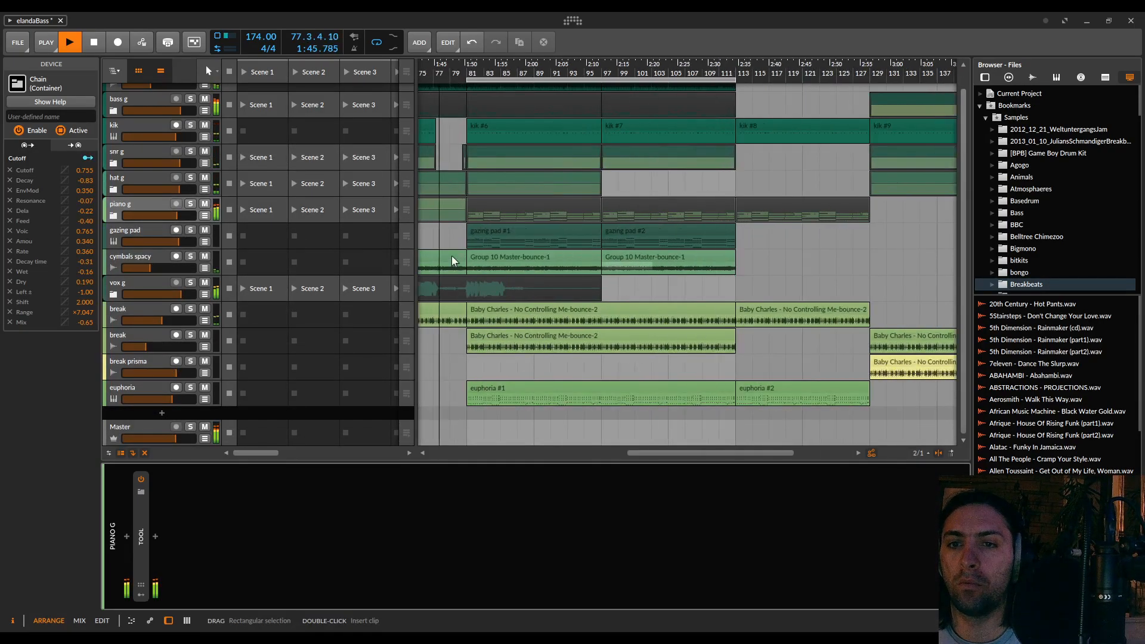
pyautogui.moveTo(124, 232); pyautogui.dragTo(125, 358)
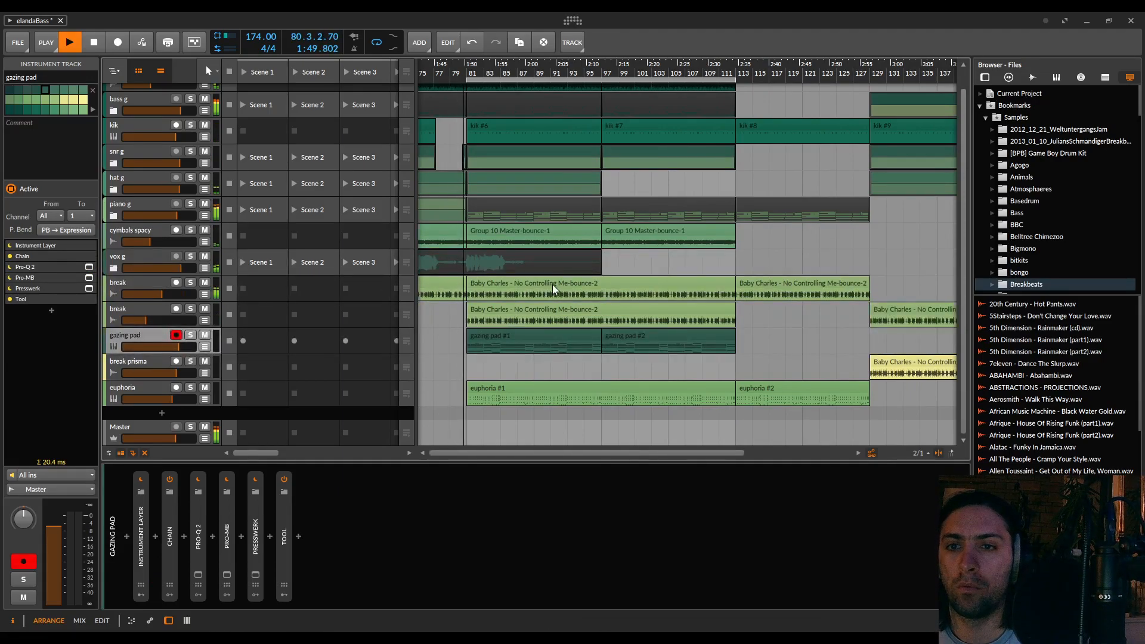
pyautogui.hscroll(-2, 547, 285)
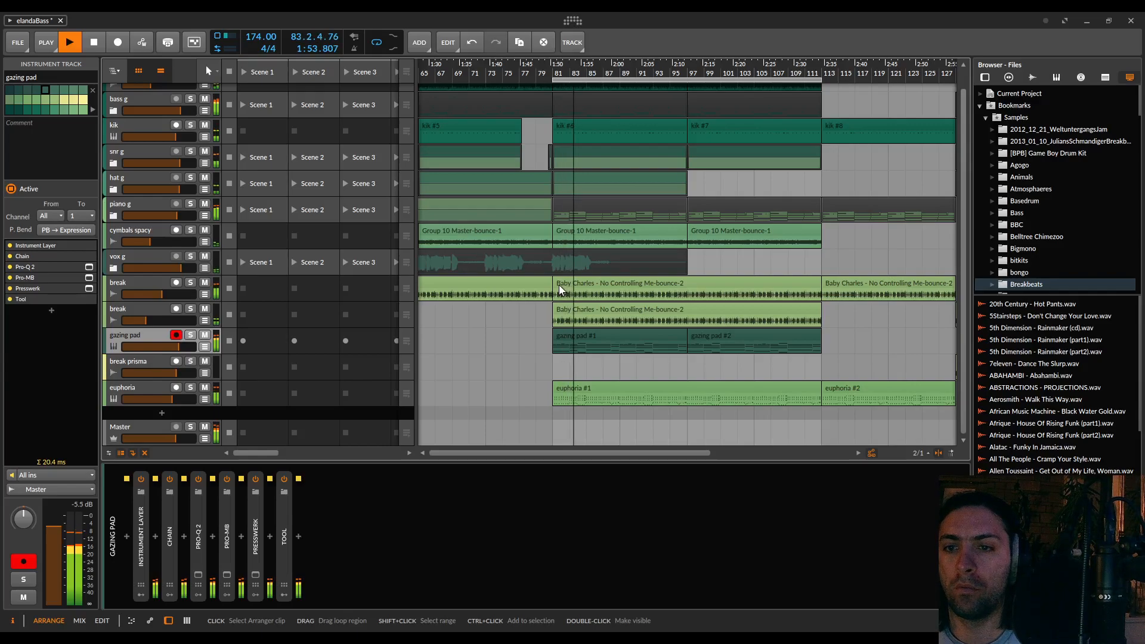
pyautogui.hscroll(1, 561, 290)
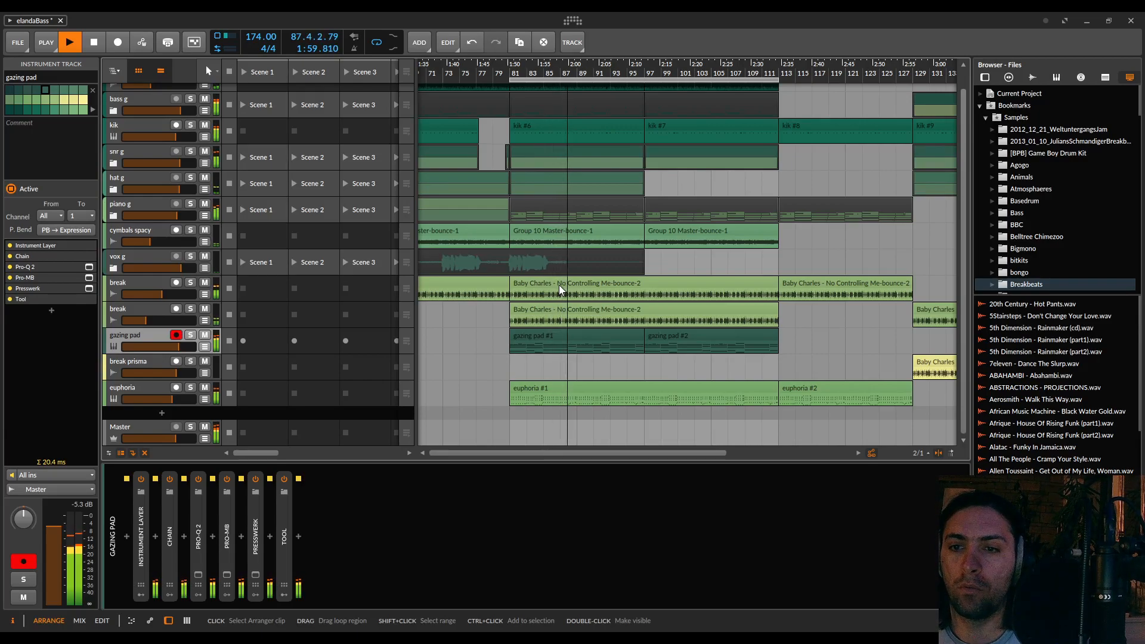
pyautogui.press('space')
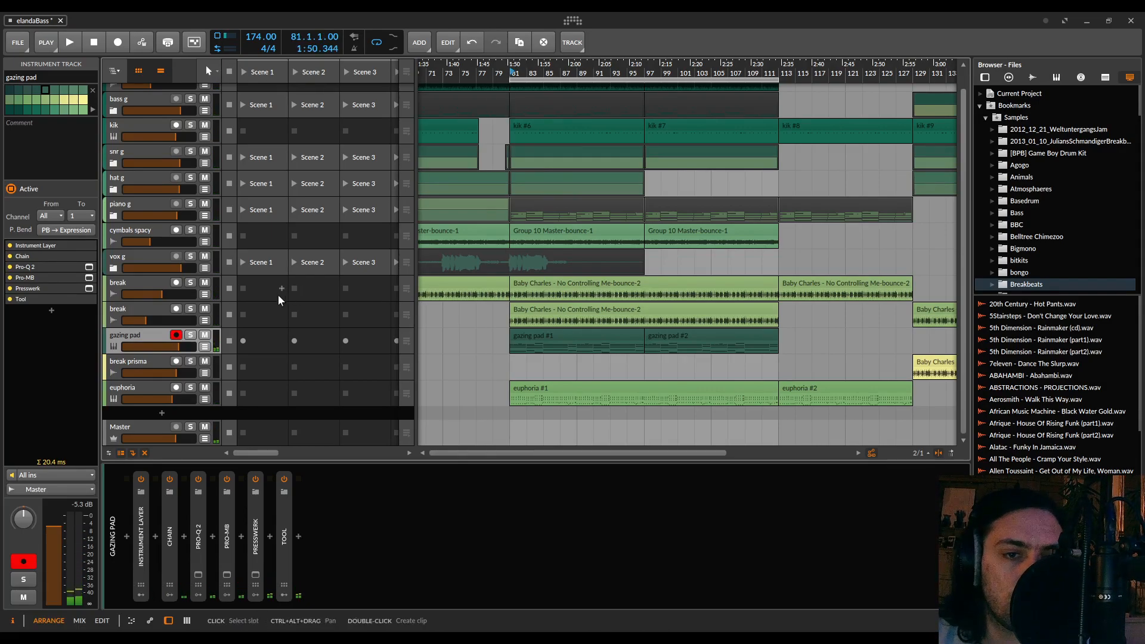
# Solo the second break track, switch the solo to the first break track and audition it briefly from bar 81
pyautogui.click(121, 308)
pyautogui.click(190, 309)
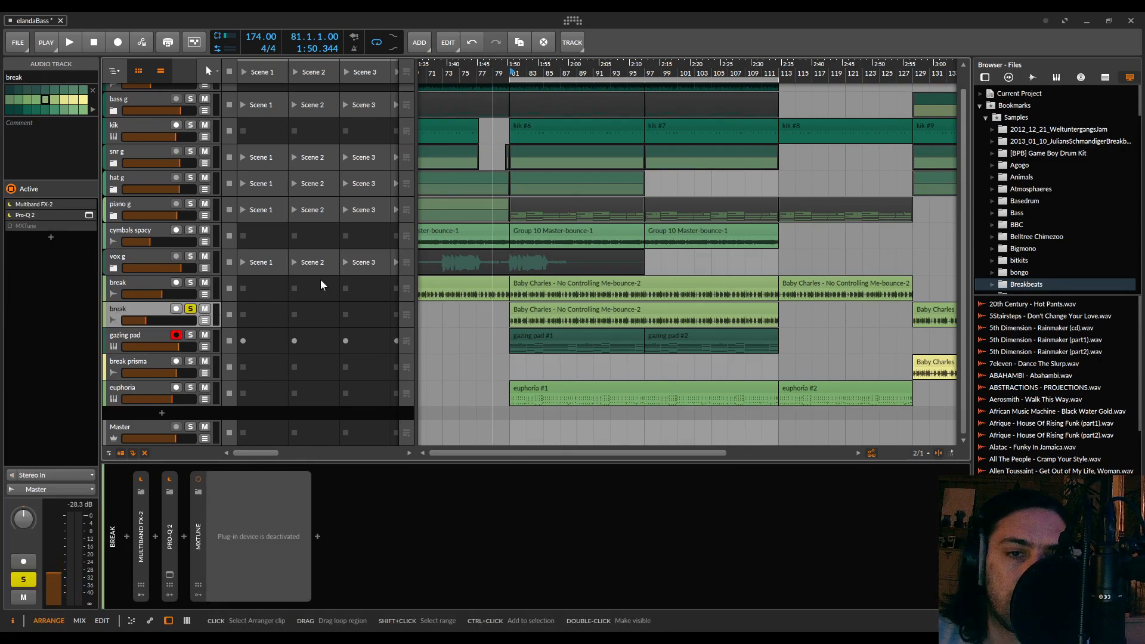
pyautogui.click(190, 283)
pyautogui.click(189, 306)
pyautogui.press('space')
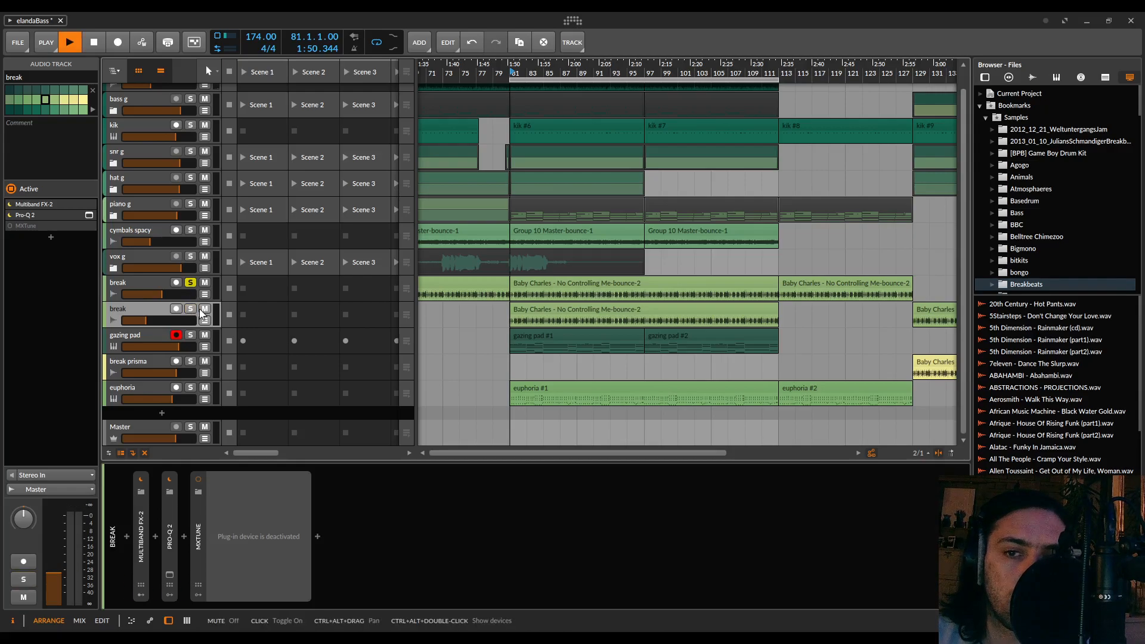
pyautogui.press('space')
# Switch the solo back to the second break track and audition it alone from bar 81
pyautogui.click(189, 284)
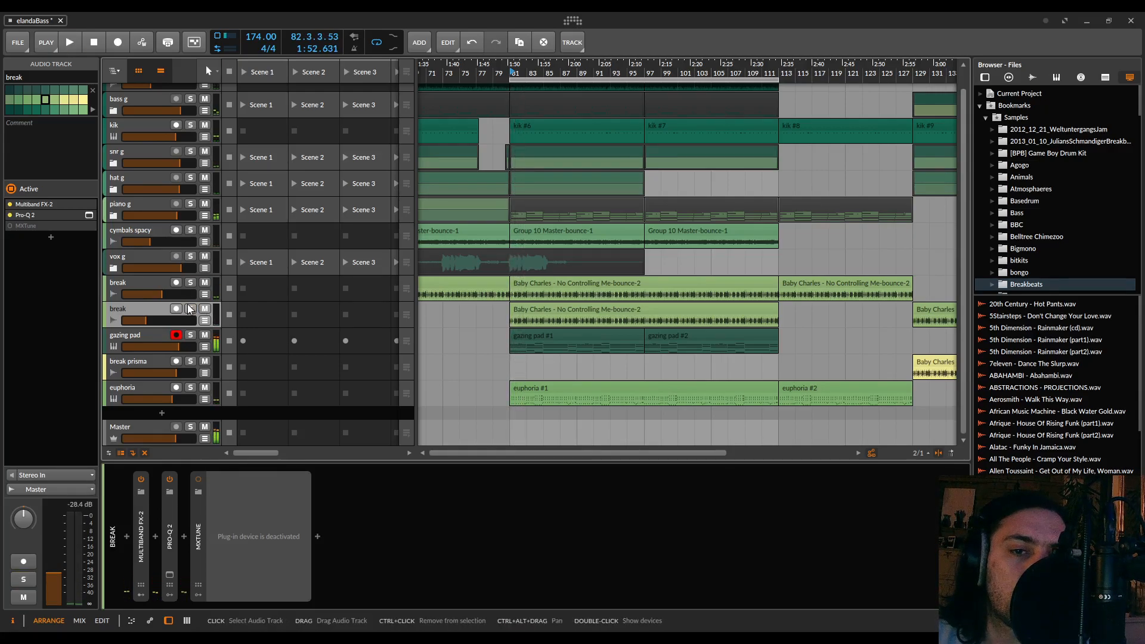
pyautogui.click(190, 308)
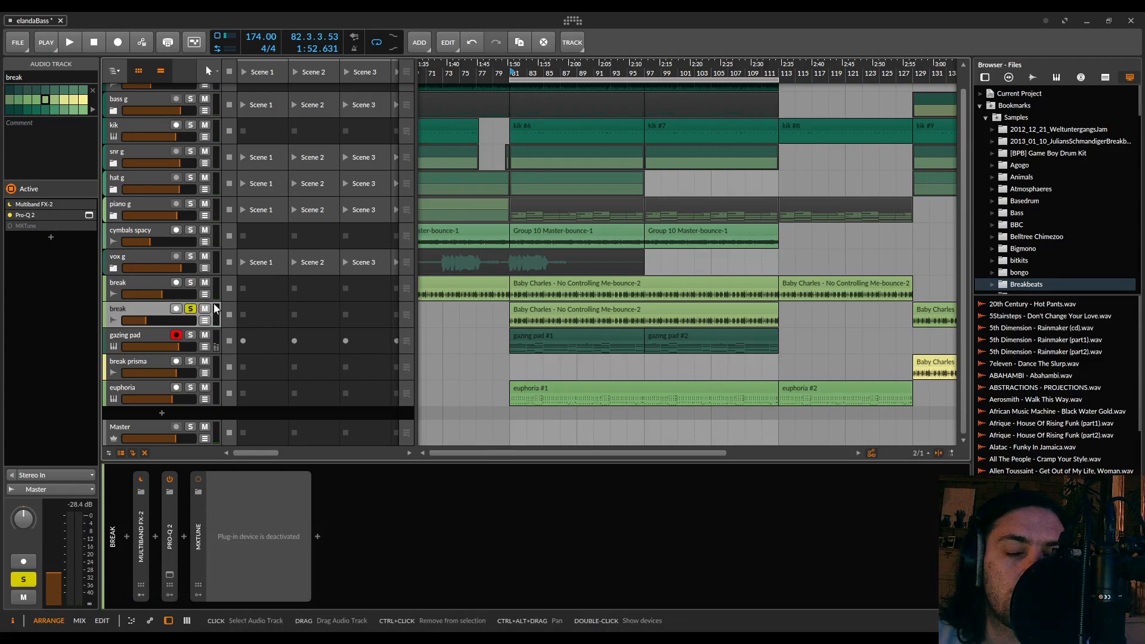
pyautogui.press('space')
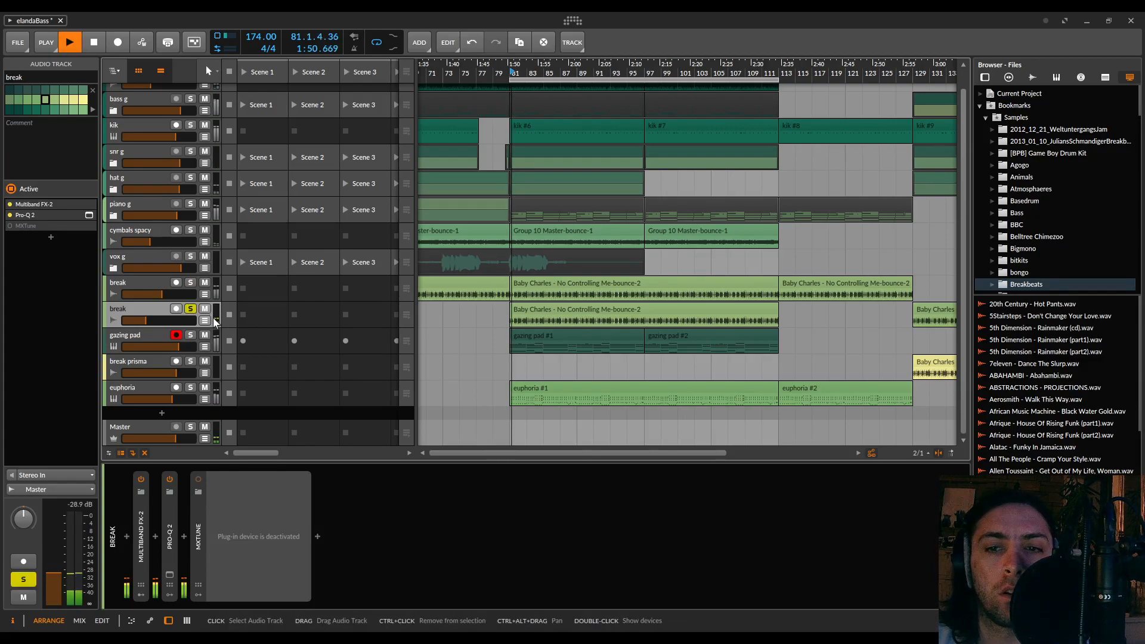
pyautogui.press('space')
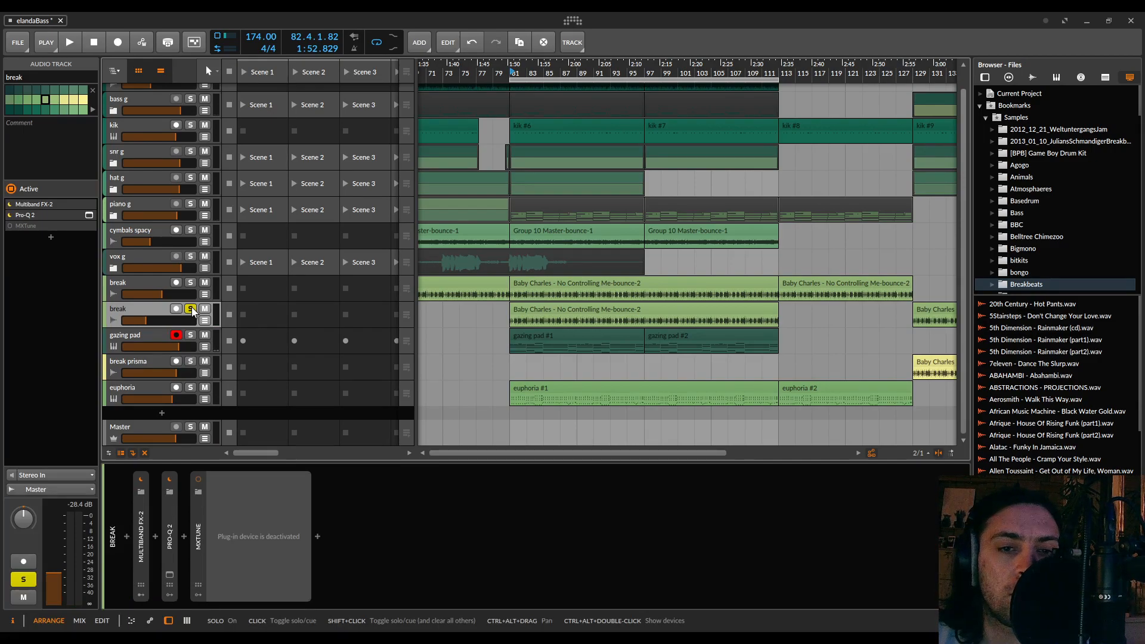
# Play the full mix unsoloed and compare it with the second break track muted and unmuted
pyautogui.click(191, 310)
pyautogui.press('space')
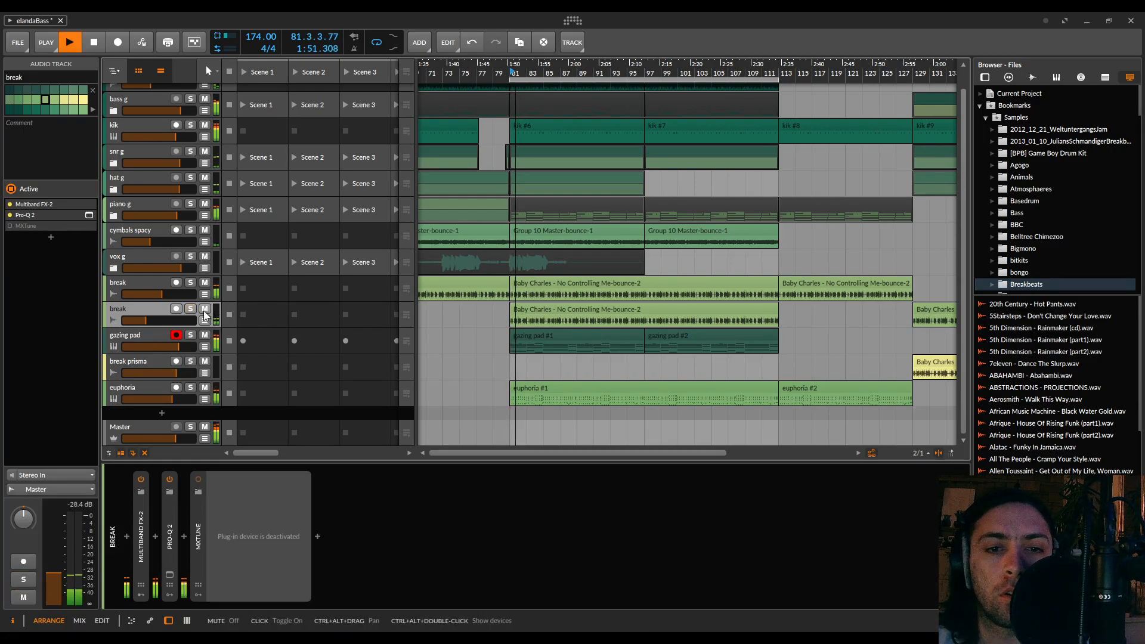
pyautogui.click(205, 309)
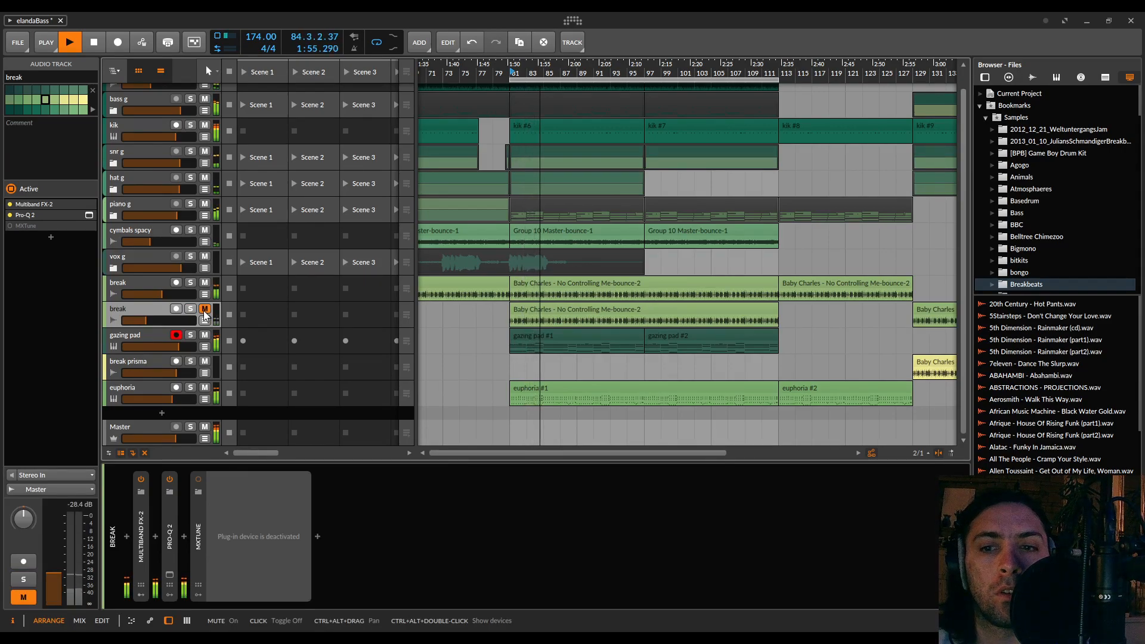
pyautogui.click(205, 309)
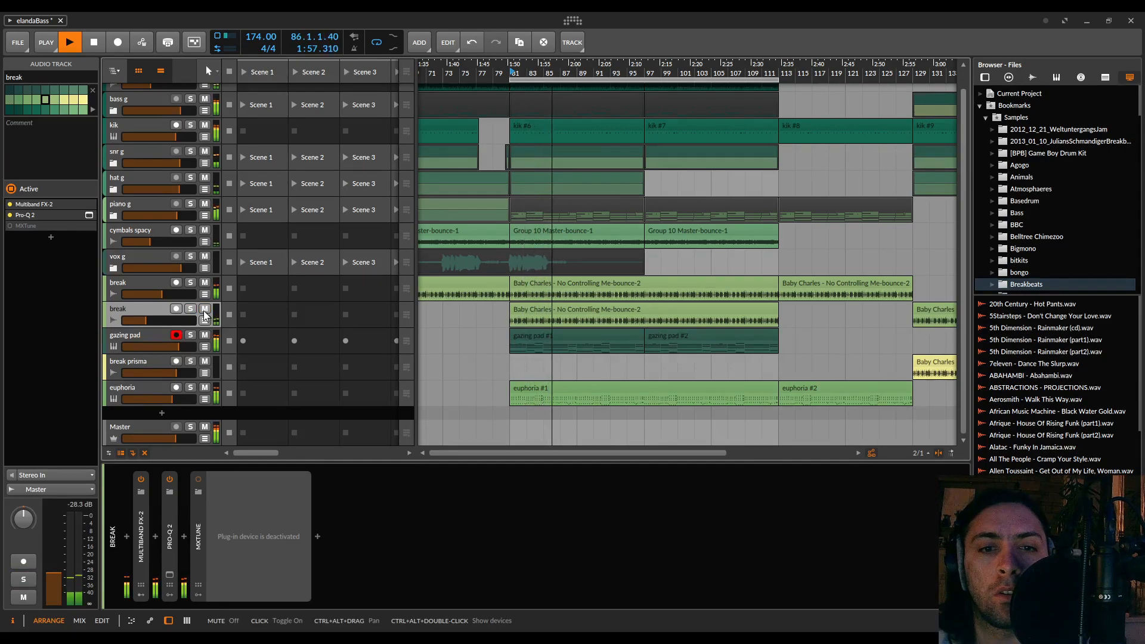
# Solo the second break track, stop playback, and insert SkyNet between Pro-Q 2 and MXTune with its plug-in window enlarged
pyautogui.click(190, 309)
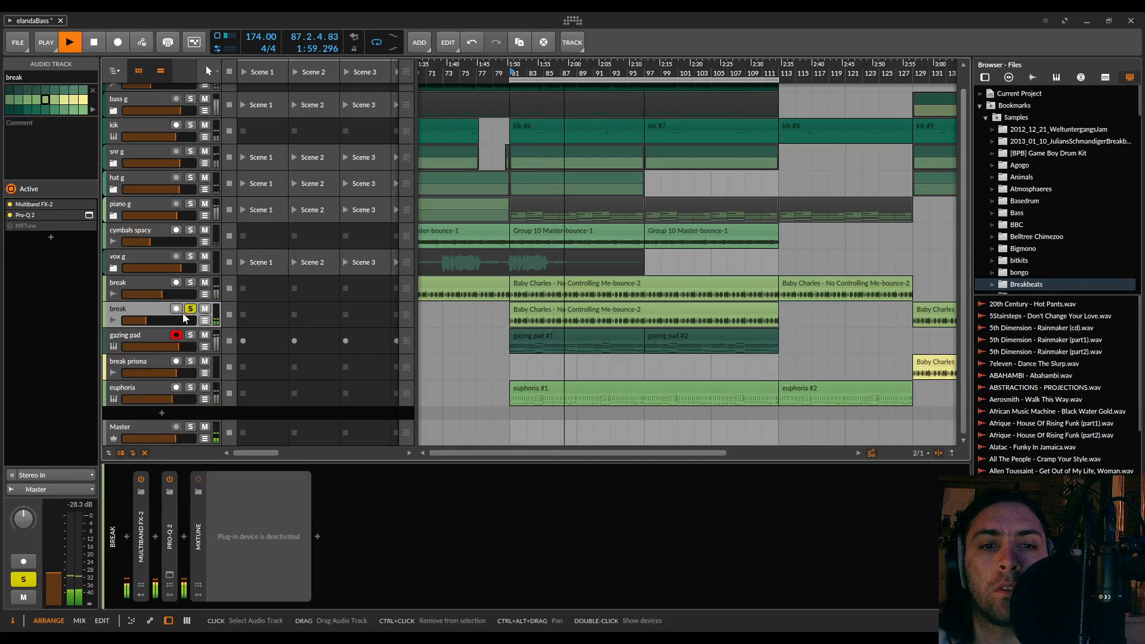
pyautogui.press('space')
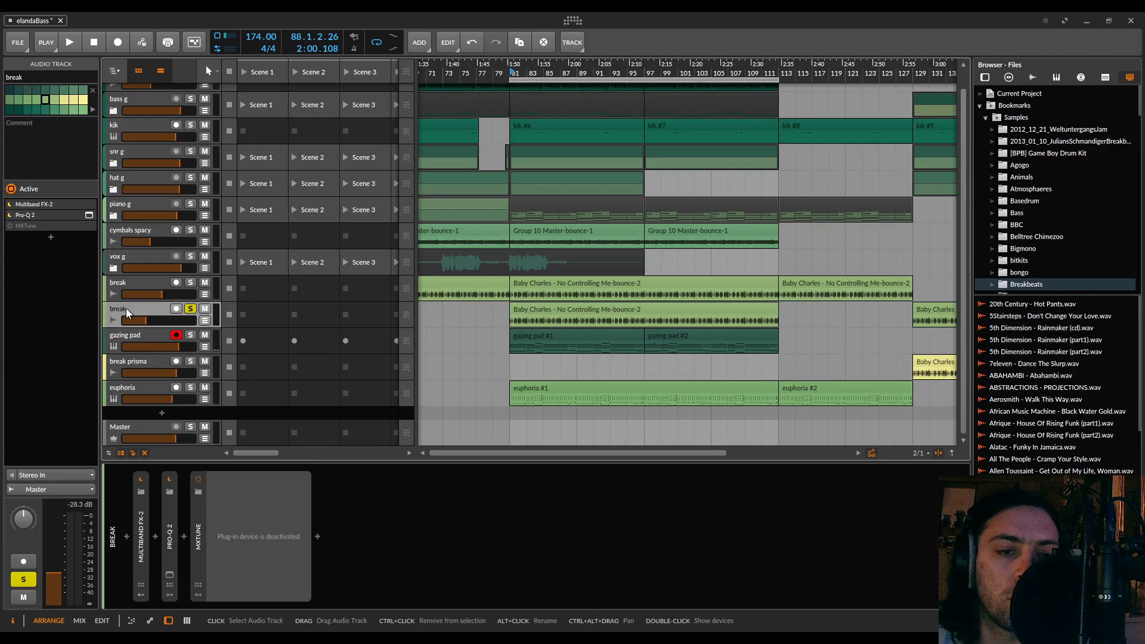
pyautogui.click(183, 537)
pyautogui.write('sky')
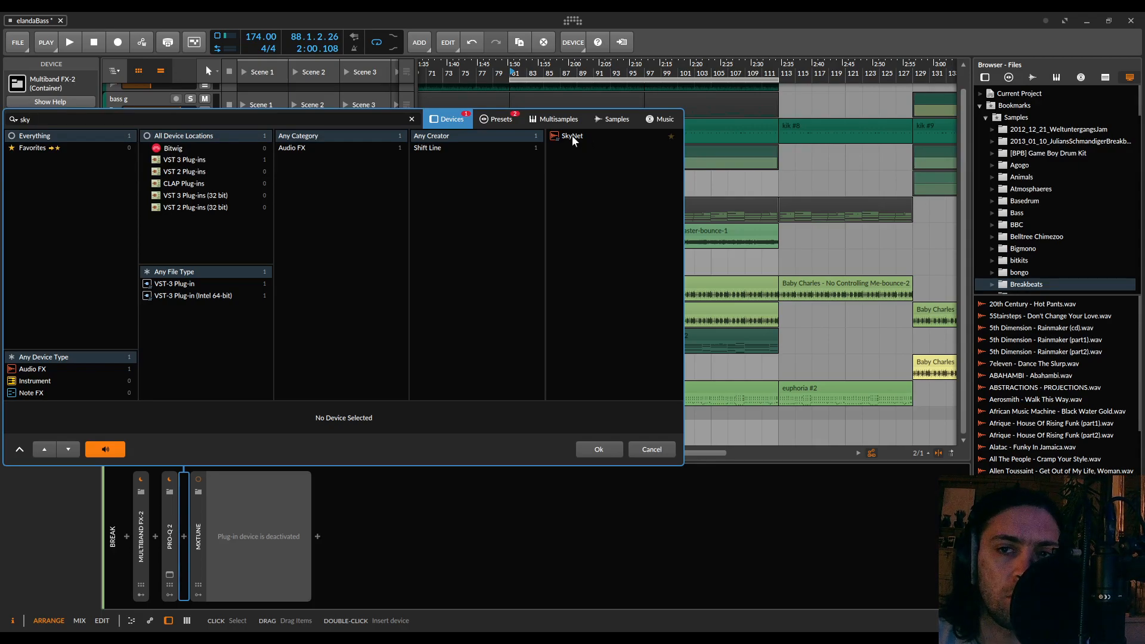
pyautogui.doubleClick(571, 135)
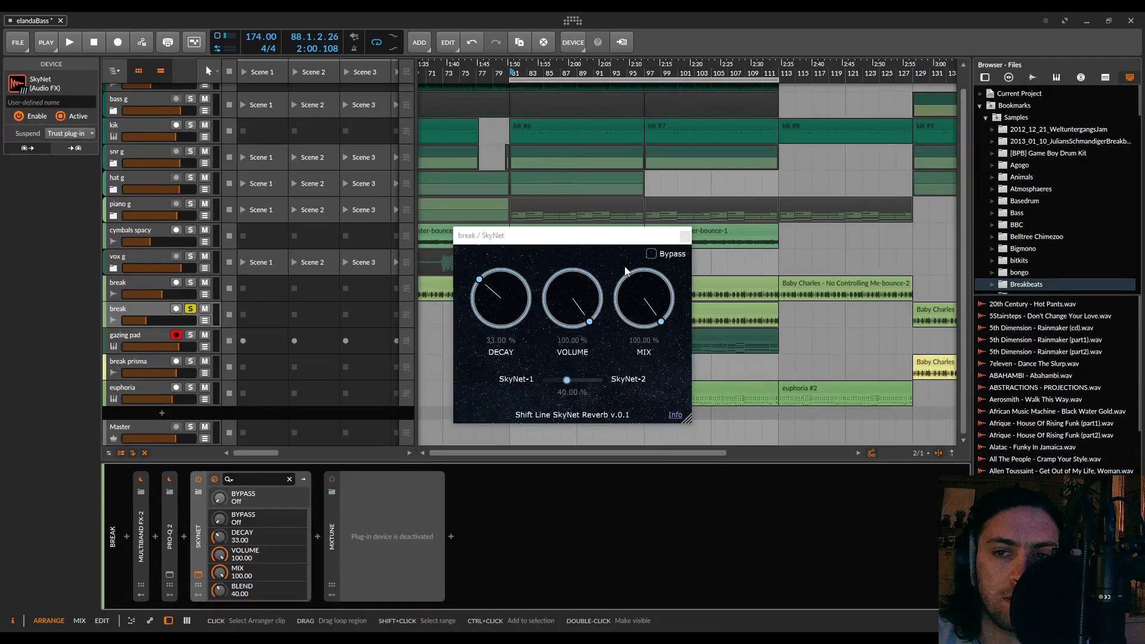
pyautogui.moveTo(688, 419); pyautogui.dragTo(828, 520)
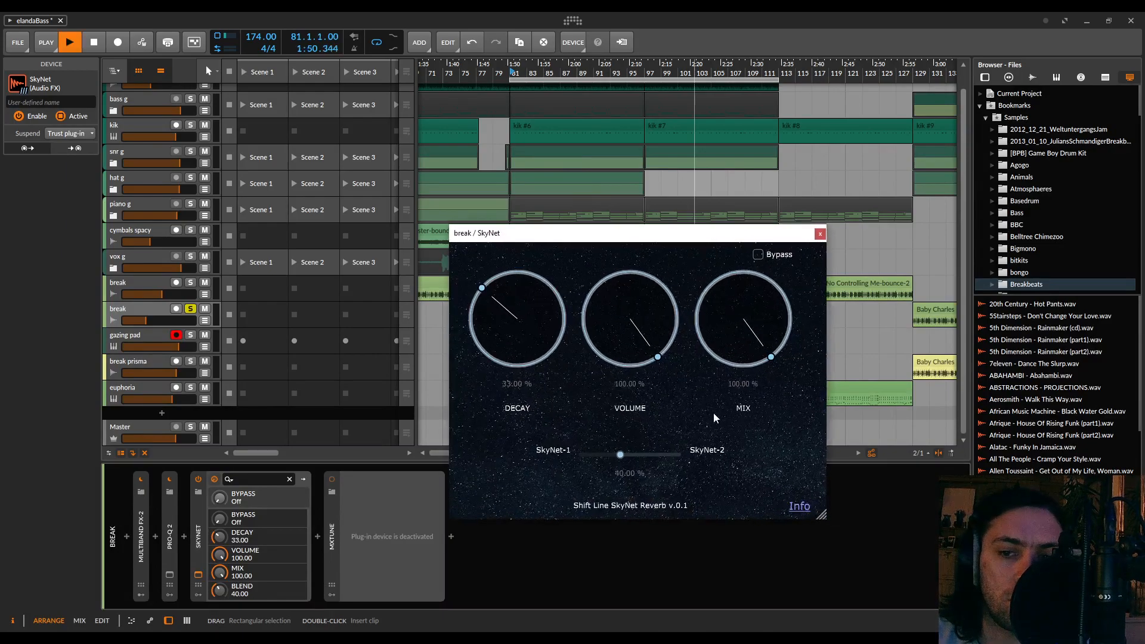
# Set SkyNet's decay to 0 % and its blend to 100 % towards SkyNet-2 during playback, and close its window
pyautogui.press('space')
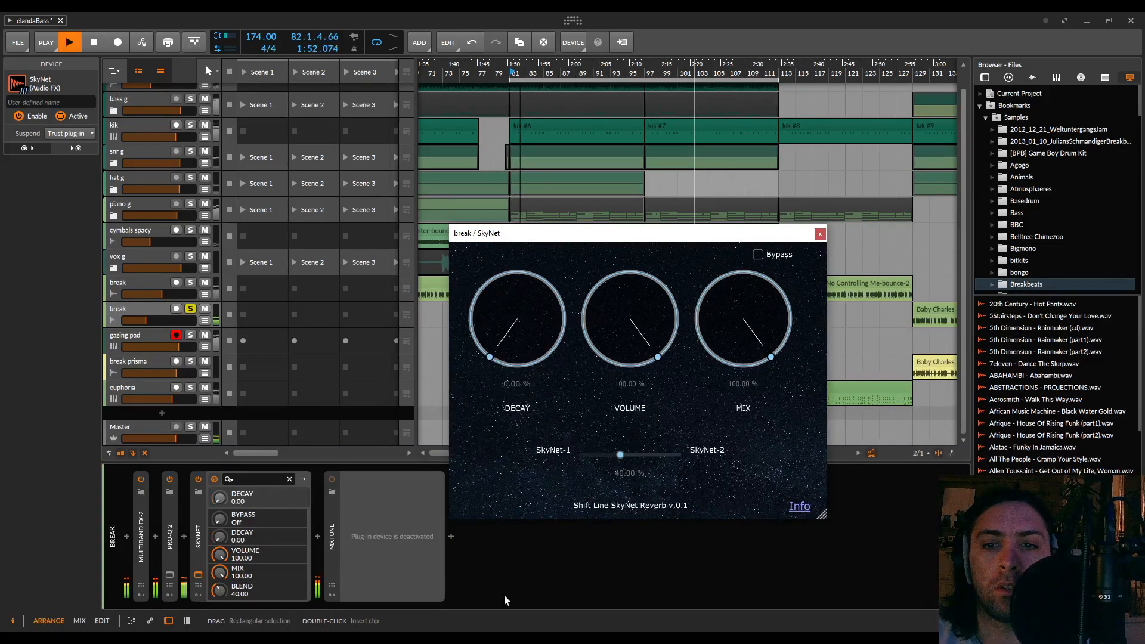
pyautogui.moveTo(591, 465); pyautogui.dragTo(712, 478)
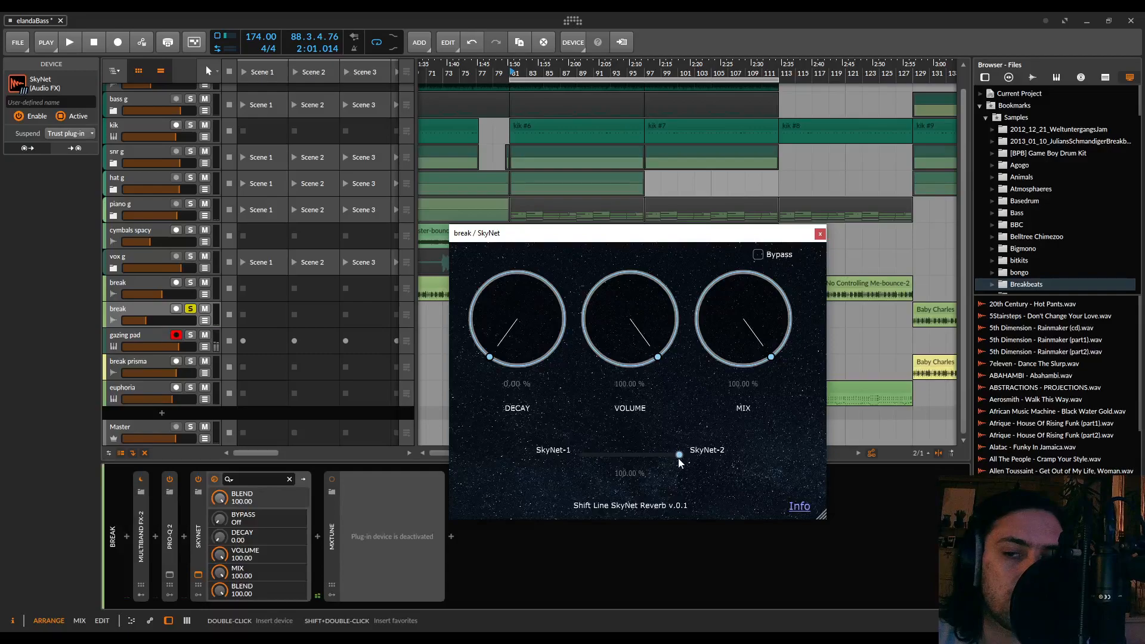
pyautogui.click(821, 234)
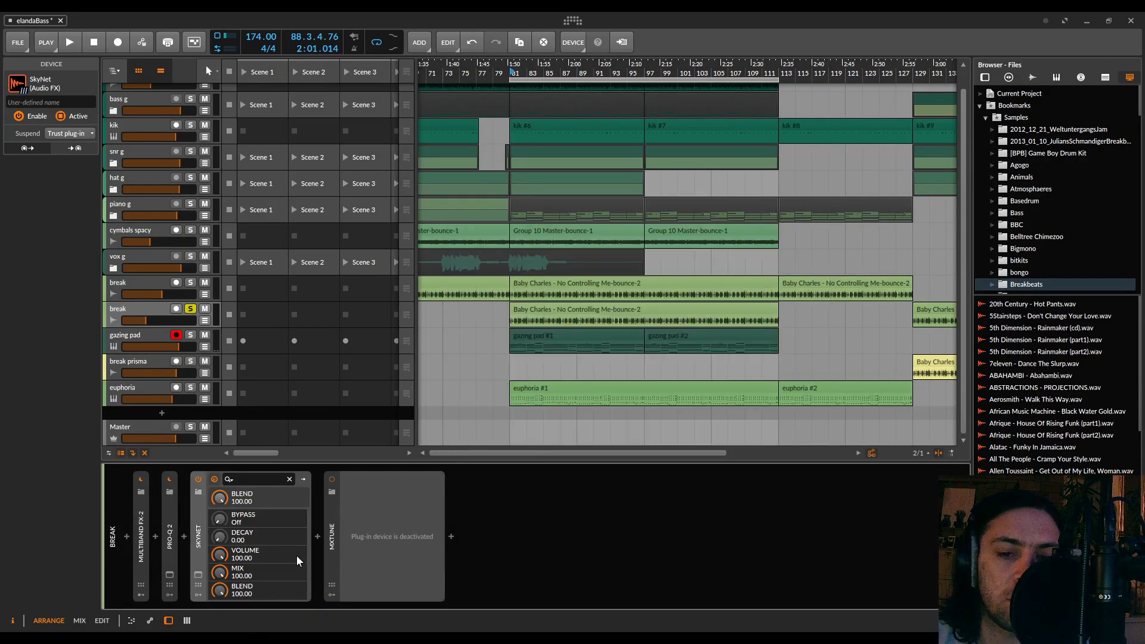
# Insert an FX Layer after Pro-Q 2, move SkyNet into it as its own layer and name the other layer "dry"
pyautogui.click(185, 538)
pyautogui.write('fx')
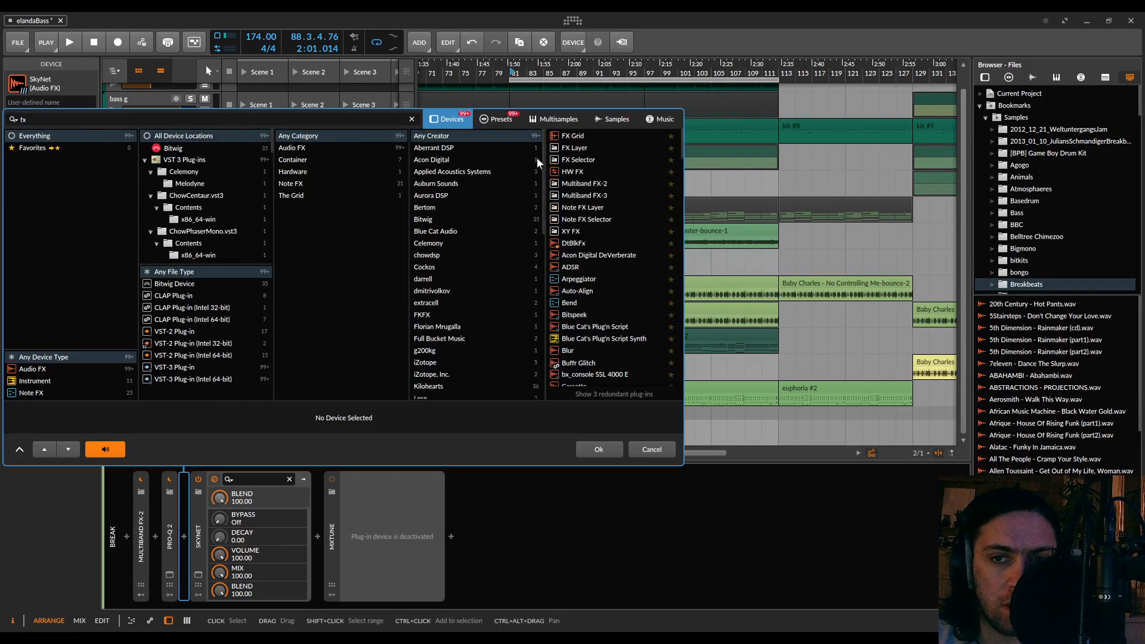
pyautogui.doubleClick(576, 148)
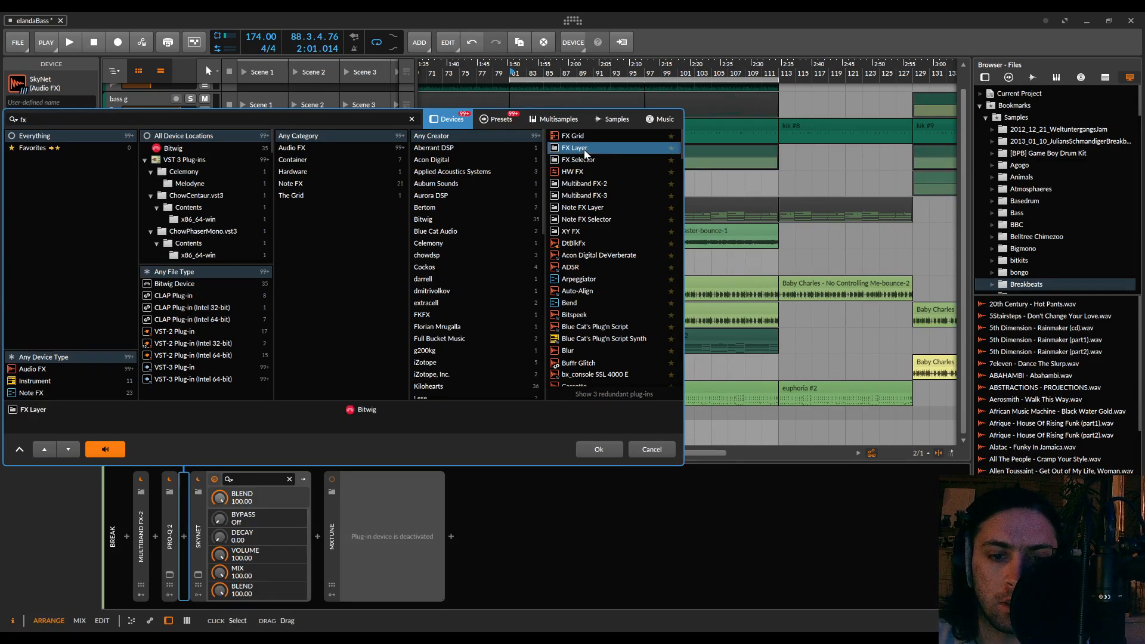
pyautogui.moveTo(360, 538); pyautogui.dragTo(239, 518)
pyautogui.press('space')
pyautogui.doubleClick(231, 482)
pyautogui.write('dry')
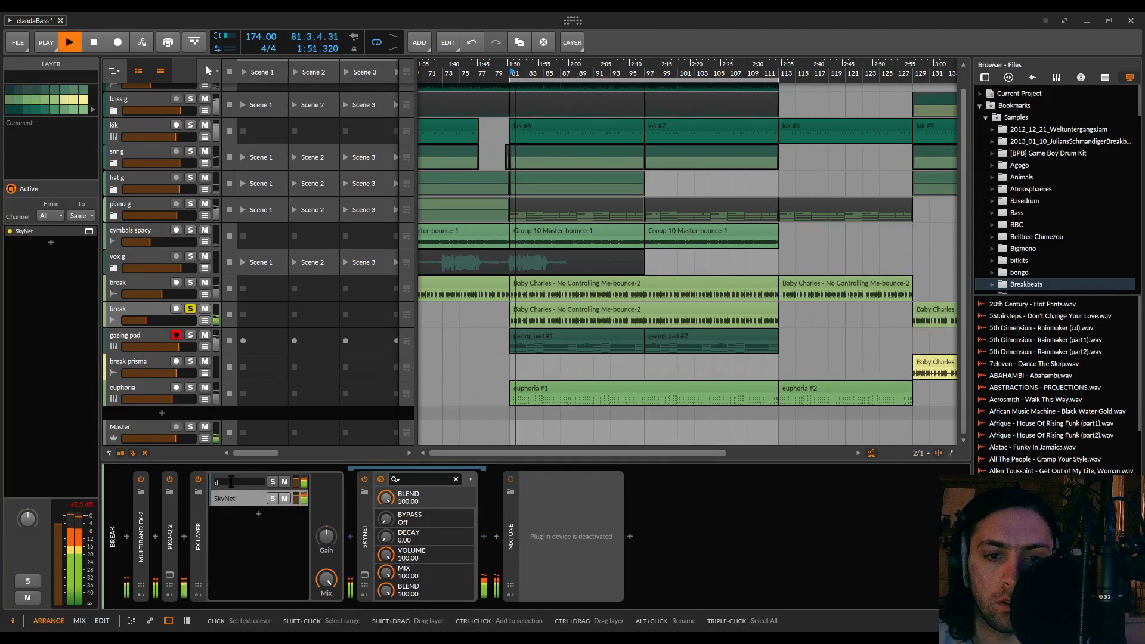
pyautogui.press('Return')
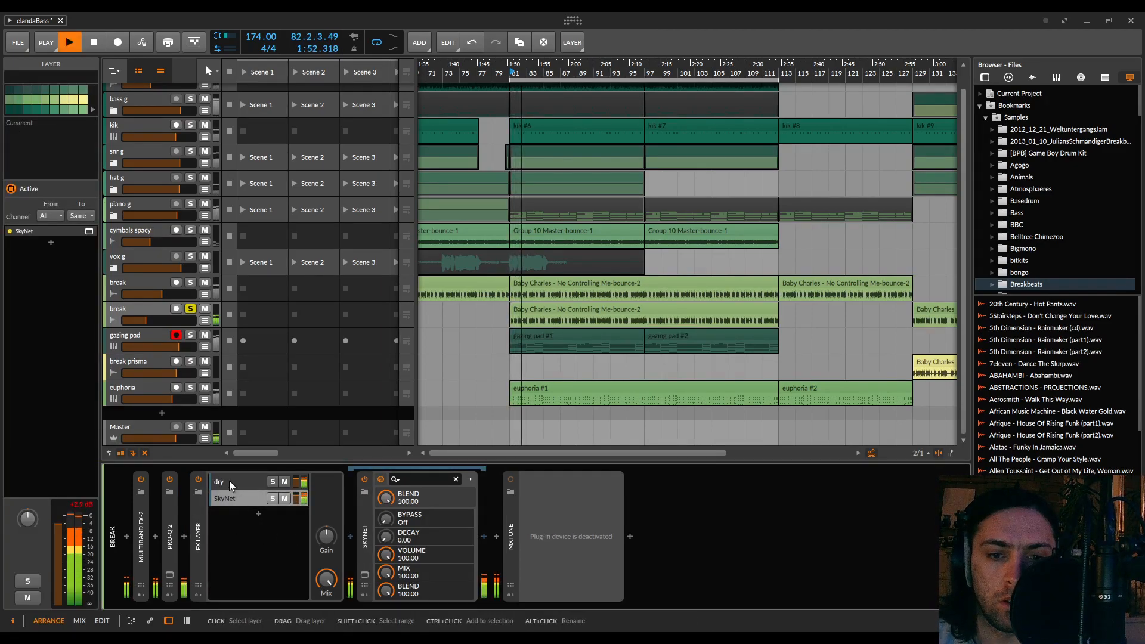
# Compare the soloed break with the SkyNet layer muted and unmuted, leaving the layer muted
pyautogui.click(285, 499)
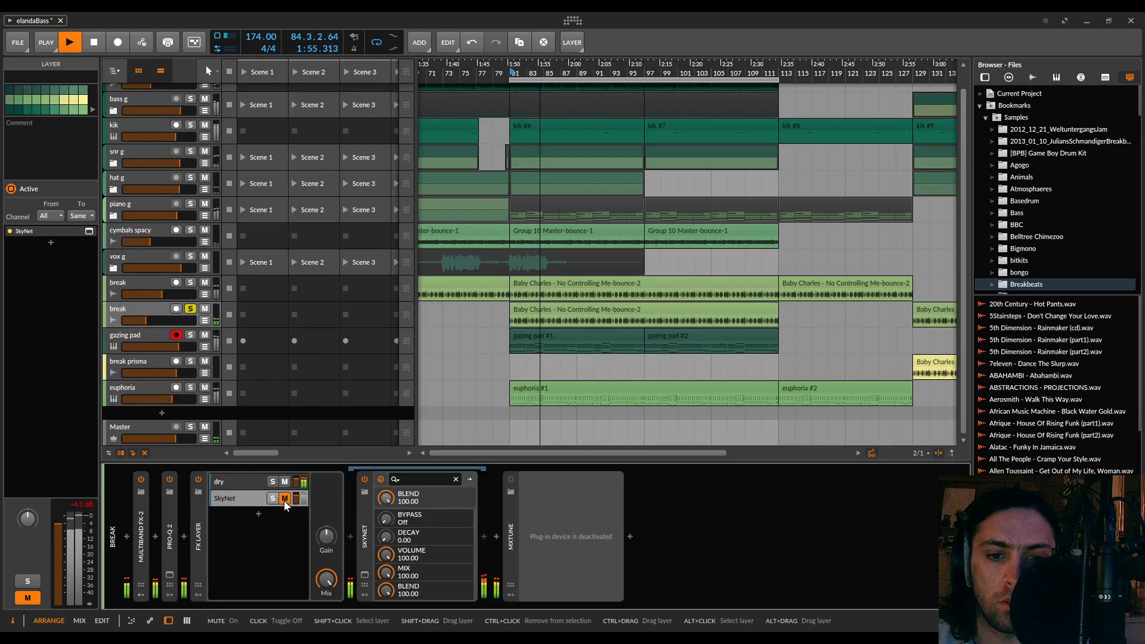
pyautogui.click(284, 500)
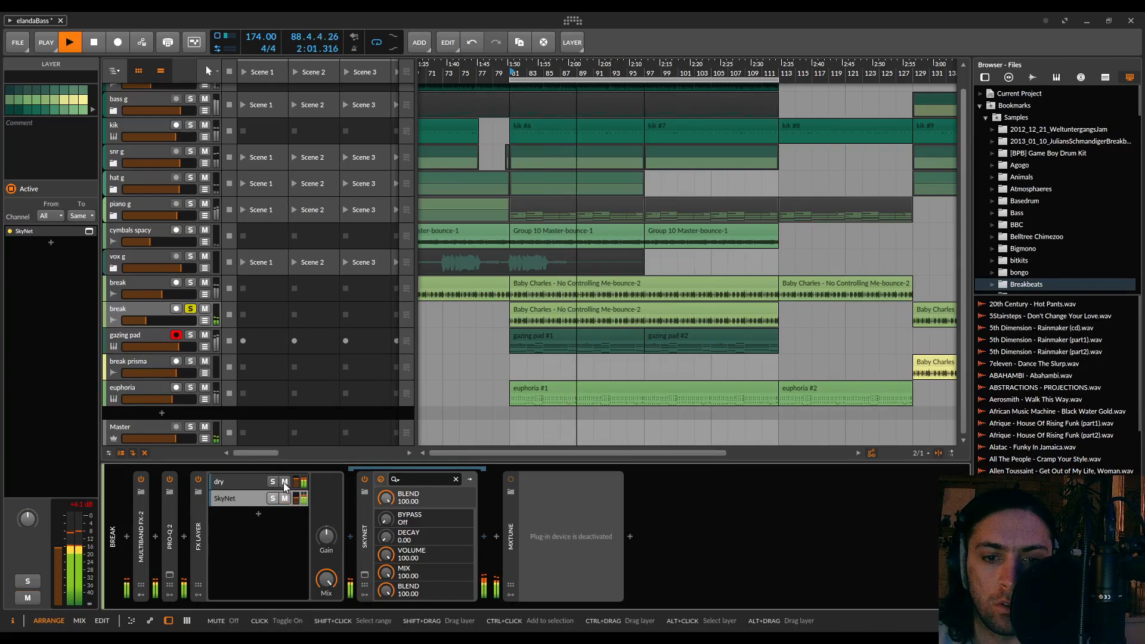
pyautogui.click(284, 498)
# Select the FX Layer's dry layer, stop playback and insert Pro-Q 2 in it
pyautogui.click(242, 481)
pyautogui.press('space')
pyautogui.click(349, 534)
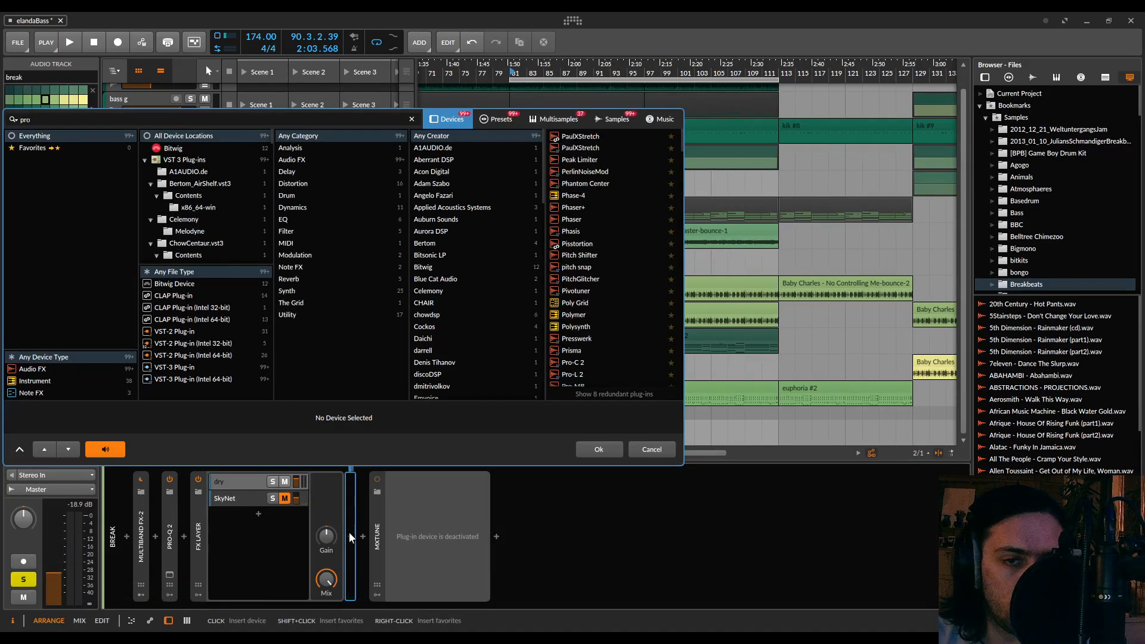
pyautogui.write('pro-q')
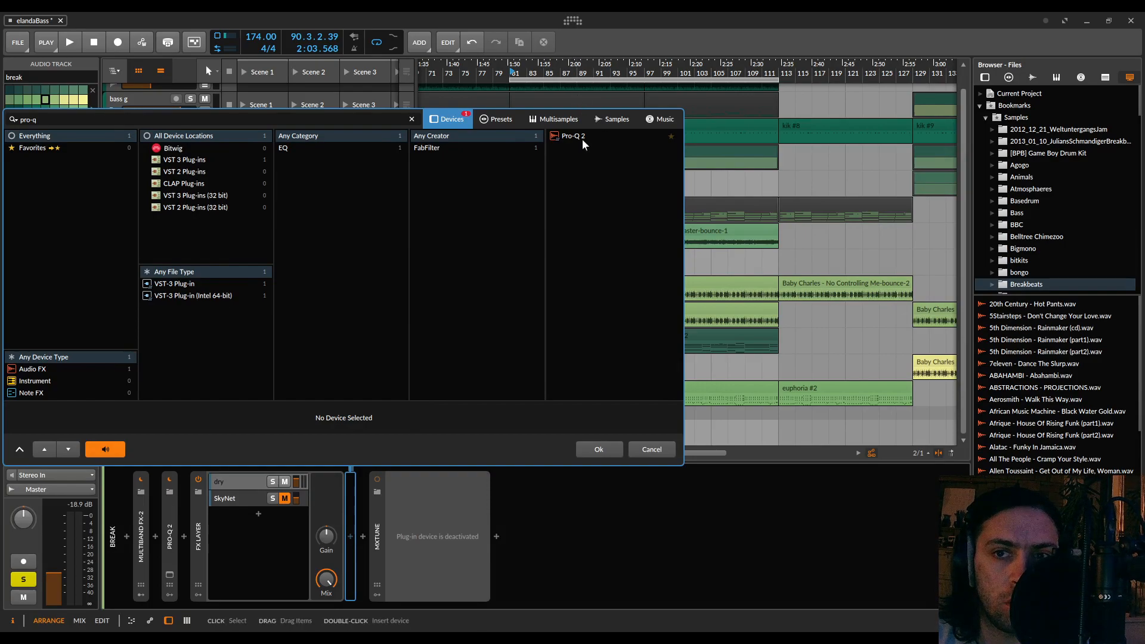
pyautogui.doubleClick(582, 137)
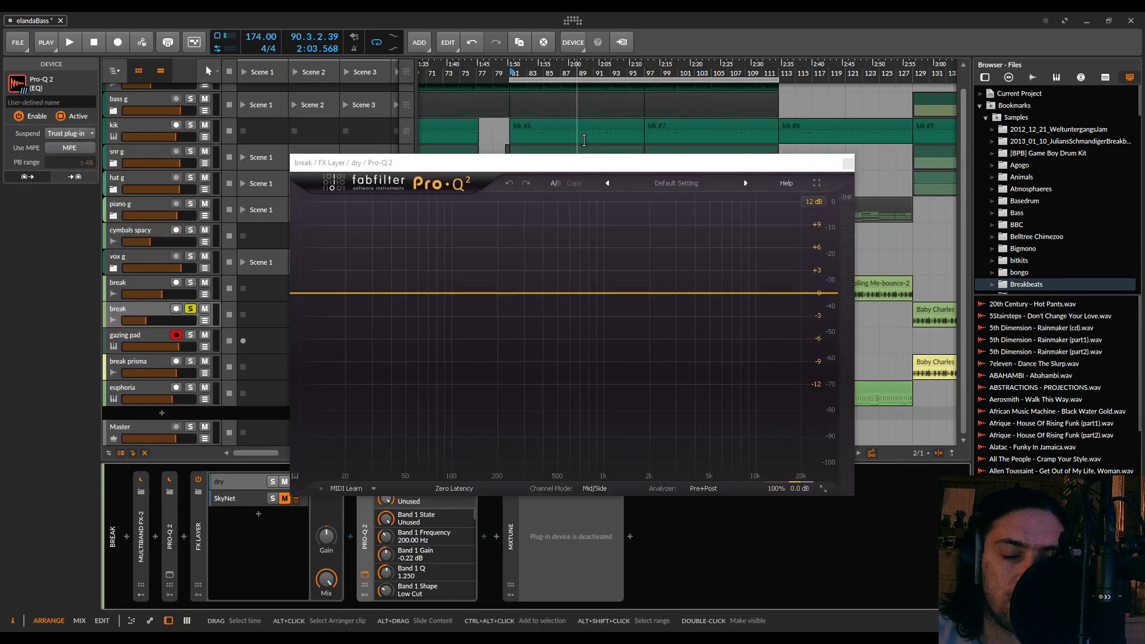
# Add a low shelf at 324.29 Hz with -7.14 dB gain and Q 0.624 to the dry layer's Pro-Q 2 during playback
pyautogui.click(295, 295)
pyautogui.moveTo(295, 295); pyautogui.dragTo(532, 318)
pyautogui.press('space')
pyautogui.scroll(6, 530, 321)
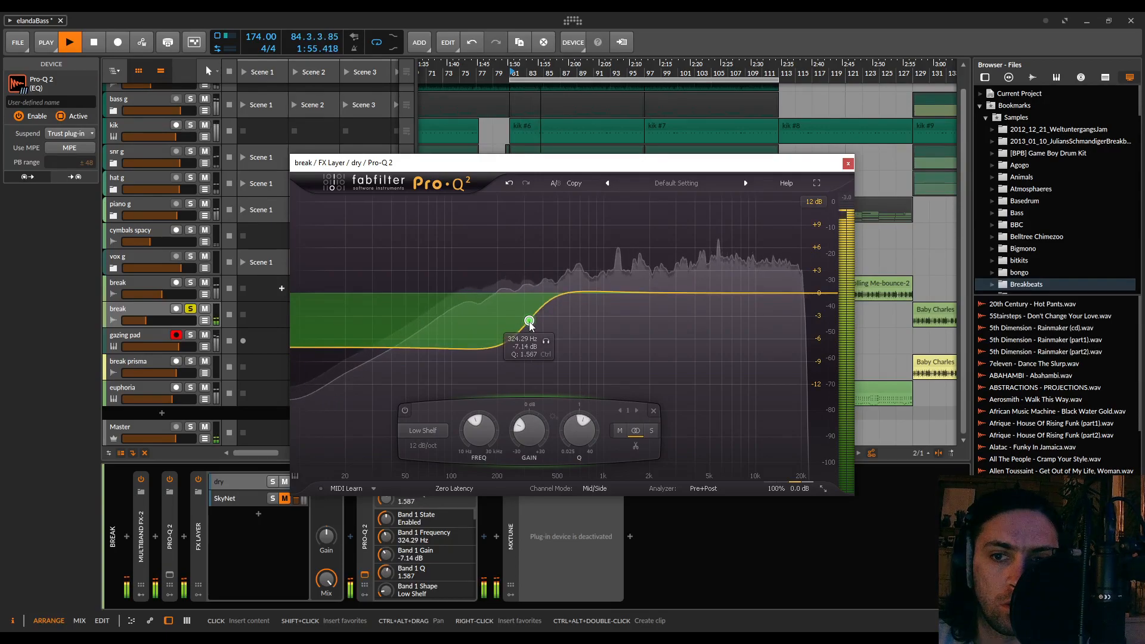
pyautogui.scroll(-4, 530, 322)
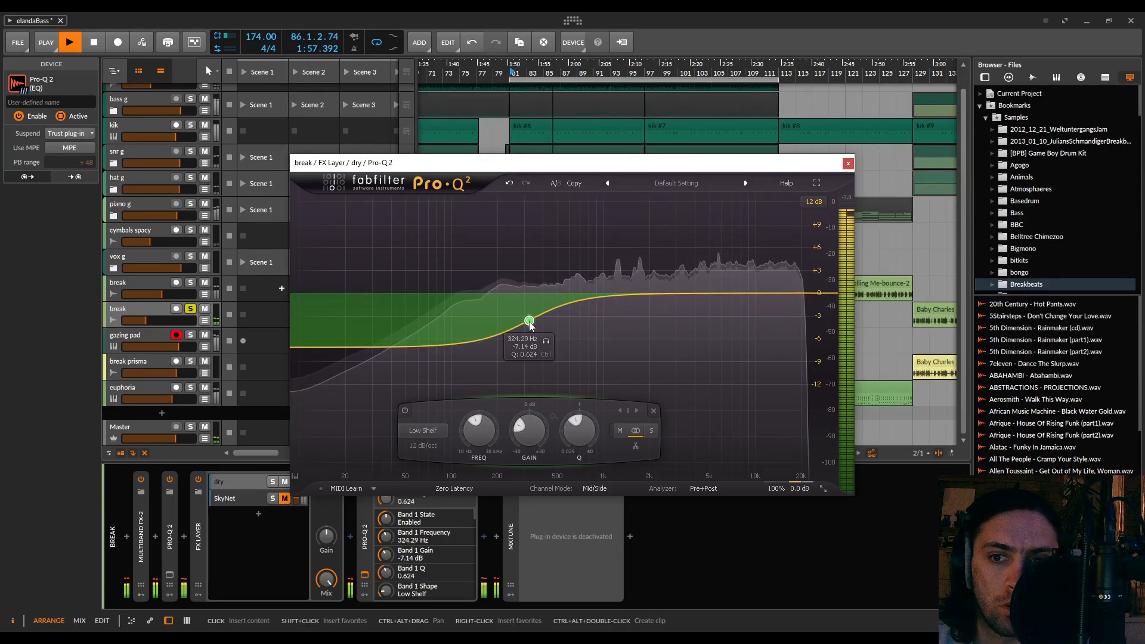
# Set the dry layer's Pro-Q 2 low shelf to 111.75 Hz, -16.94 dB and Q 1.101, and close the equalizer window
pyautogui.scroll(-1, 530, 322)
pyautogui.moveTo(531, 320); pyautogui.dragTo(459, 323)
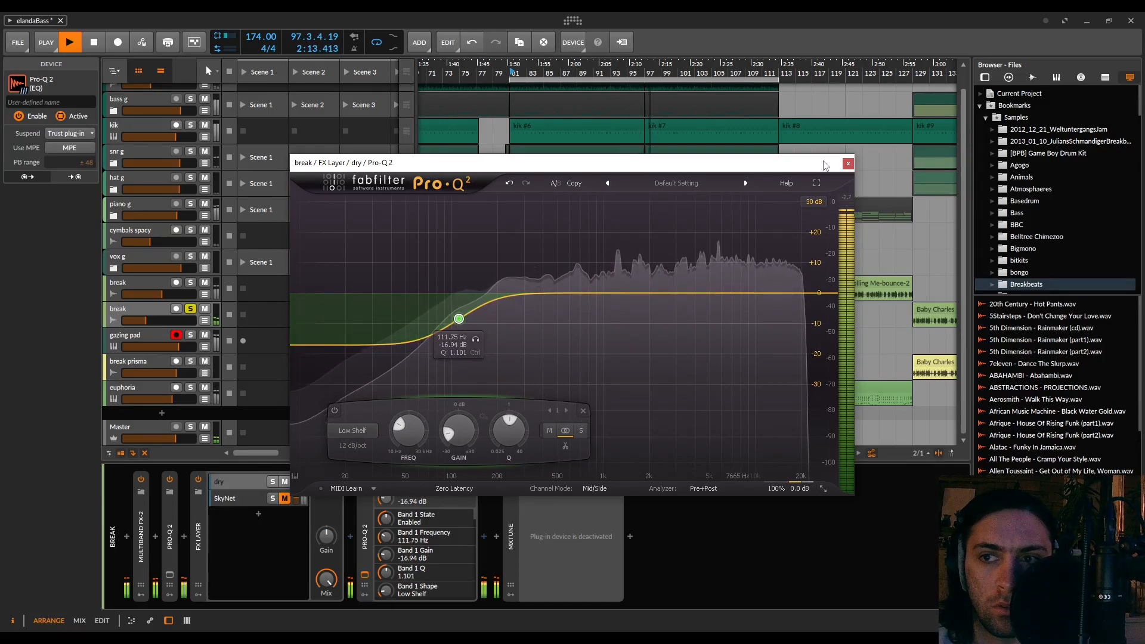
pyautogui.click(848, 164)
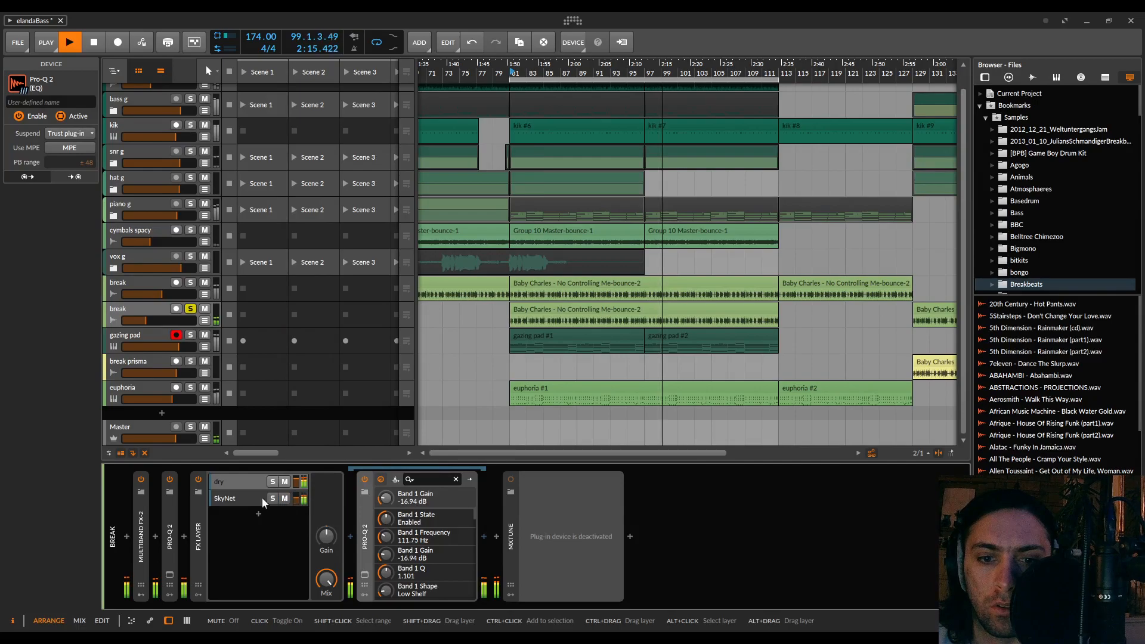
# Lower the unmuted SkyNet layer's volume, and compare the soloed break with the FX Layer switched off and on
pyautogui.click(294, 502)
pyautogui.moveTo(295, 498); pyautogui.dragTo(295, 513)
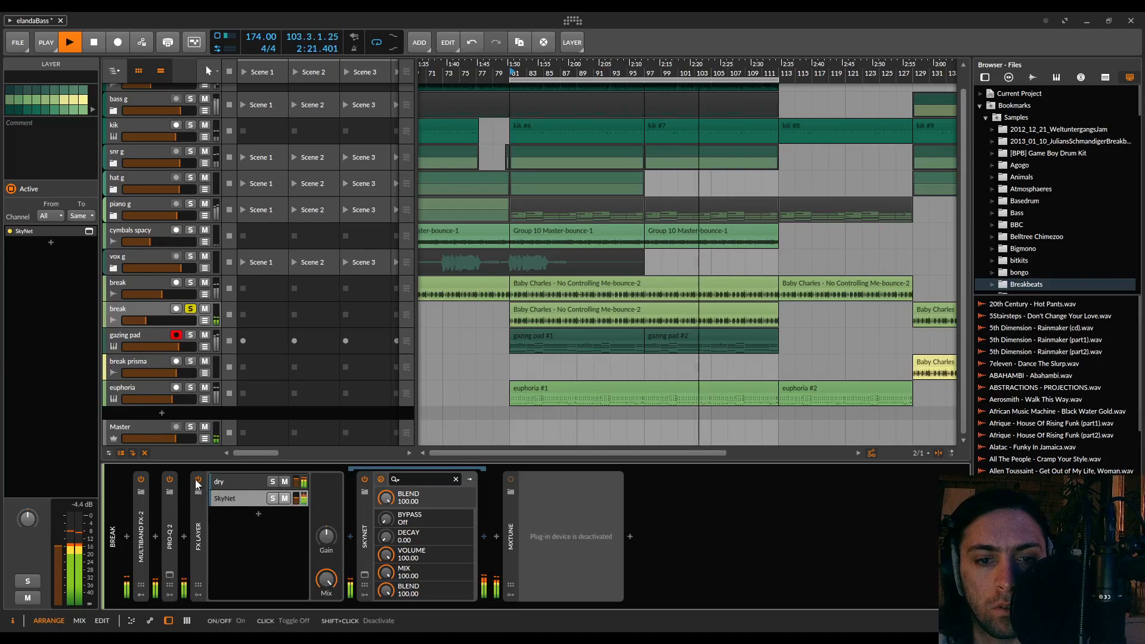
pyautogui.click(197, 479)
pyautogui.click(197, 479)
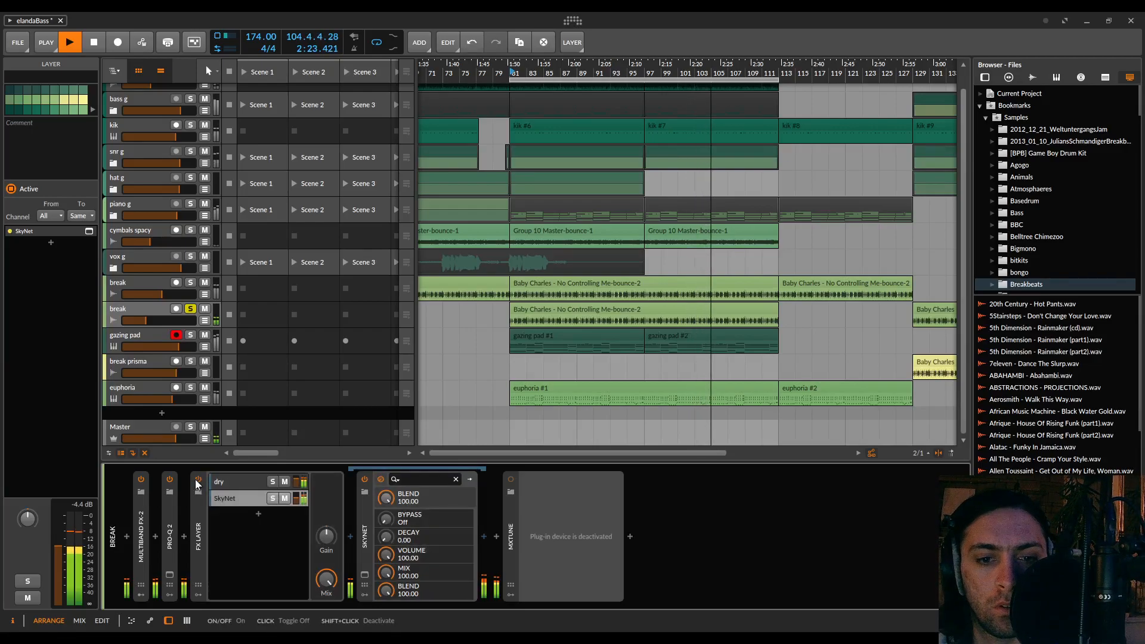
pyautogui.click(197, 479)
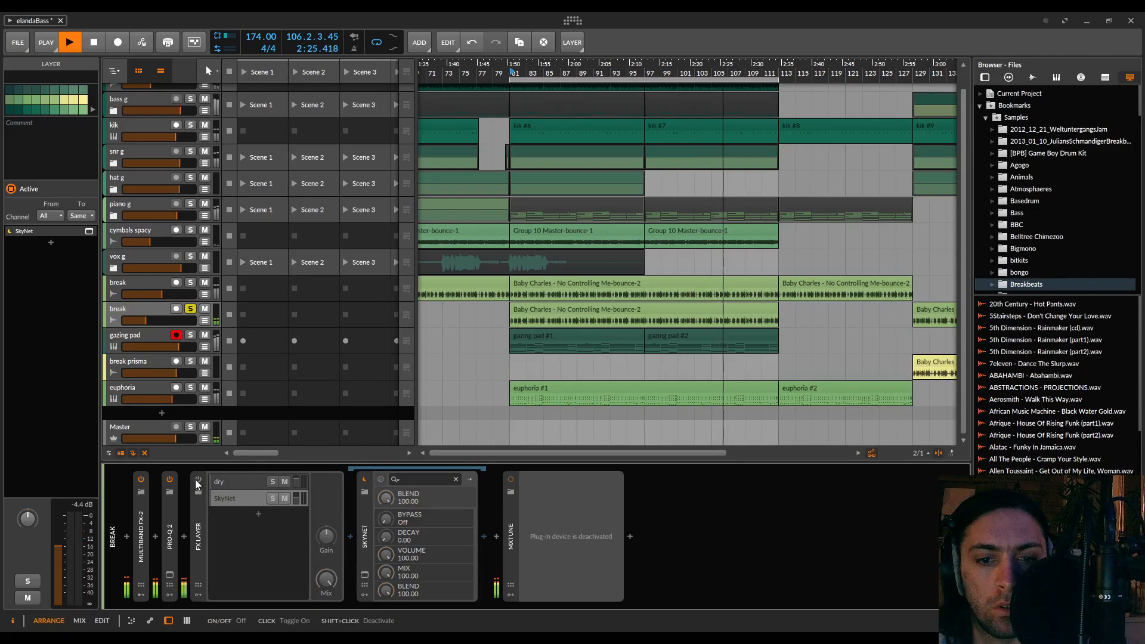
pyautogui.click(197, 479)
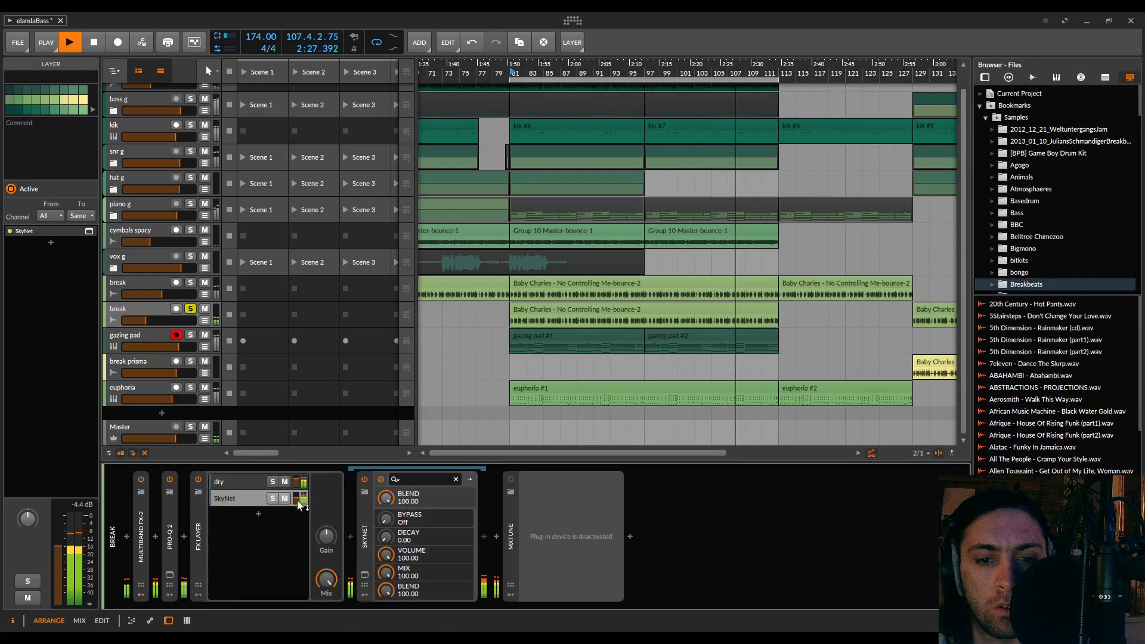
# In the dry layer's Pro-Q 2, set the low shelf to 77.149 Hz and -10.67 dB and add a bell cut near 1 kHz
pyautogui.click(242, 484)
pyautogui.click(365, 537)
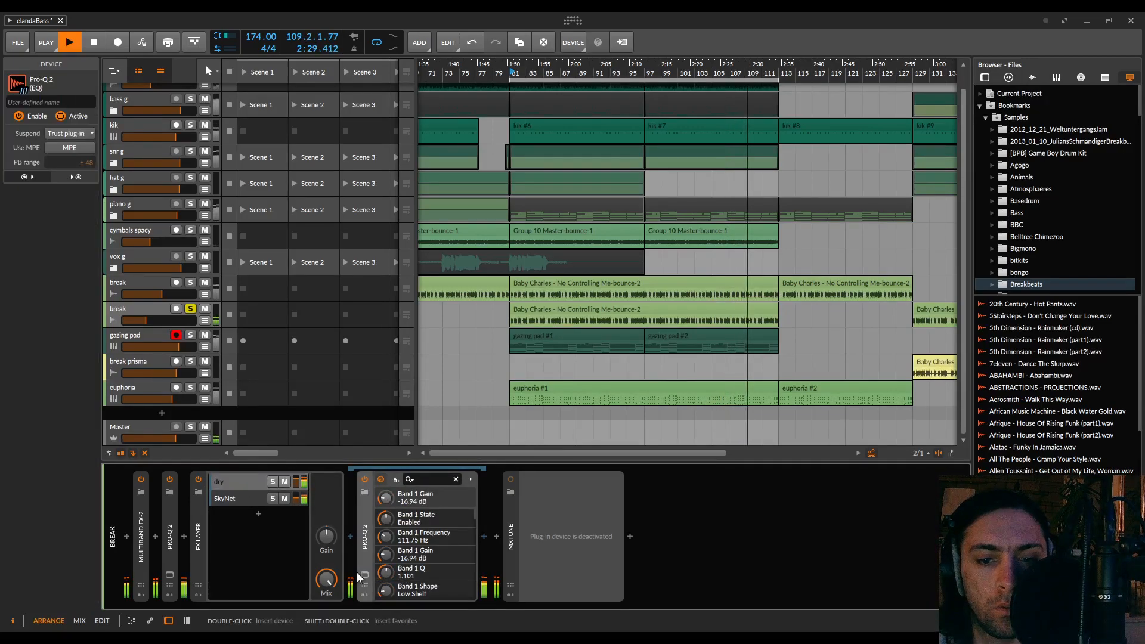
pyautogui.click(364, 575)
pyautogui.moveTo(460, 319); pyautogui.dragTo(435, 300)
pyautogui.moveTo(601, 293); pyautogui.dragTo(598, 322)
# Add a third band as a bell cut of -2.43 dB above 9 kHz, and close the dry layer's Pro-Q 2
pyautogui.moveTo(758, 293)
pyautogui.mouseDown()
pyautogui.moveTo(759, 319)
pyautogui.moveTo(747, 312)
pyautogui.mouseUp()
pyautogui.scroll(5, 749, 307)
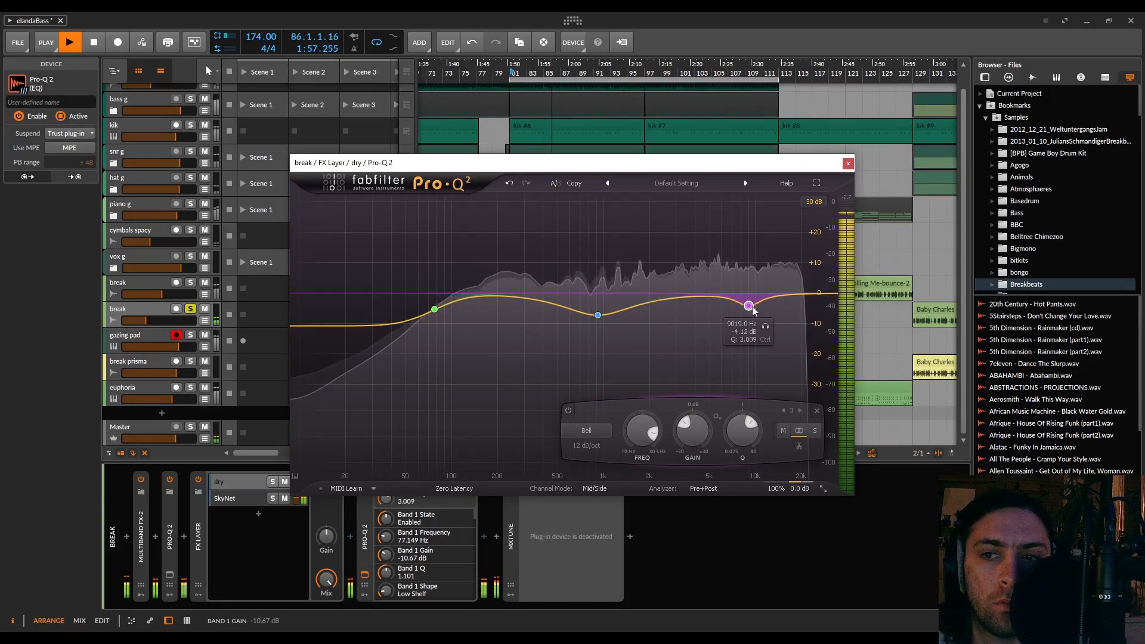
pyautogui.scroll(-2, 749, 307)
pyautogui.moveTo(749, 305); pyautogui.dragTo(776, 303)
pyautogui.click(848, 163)
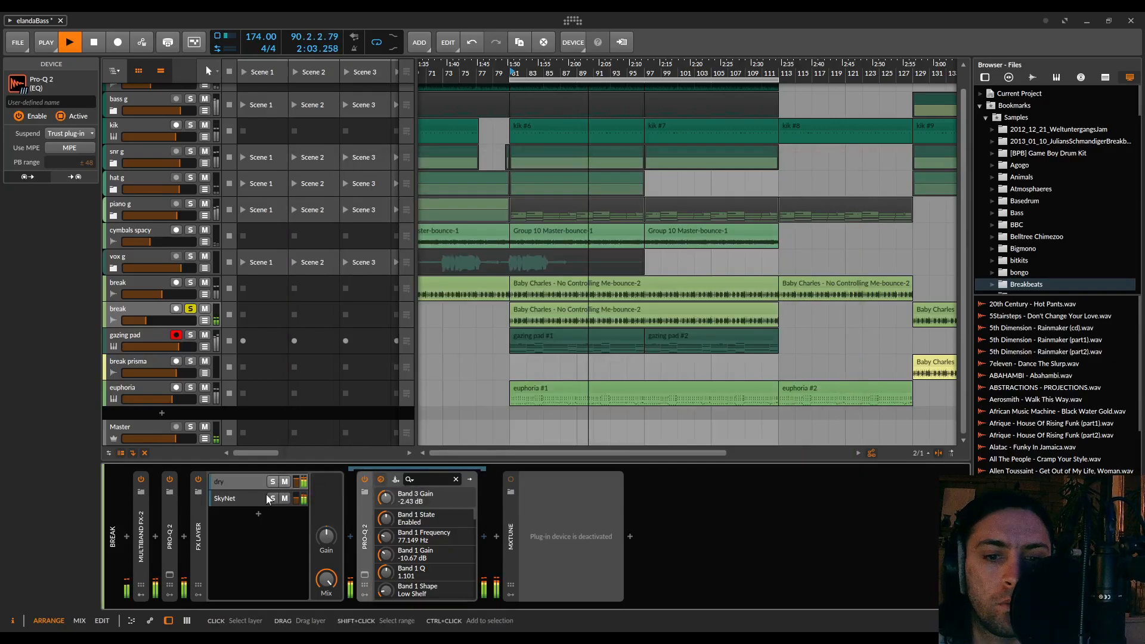
# Compare the soloed break with the FX Layer off and on, and unsolo the break track during playback
pyautogui.click(198, 479)
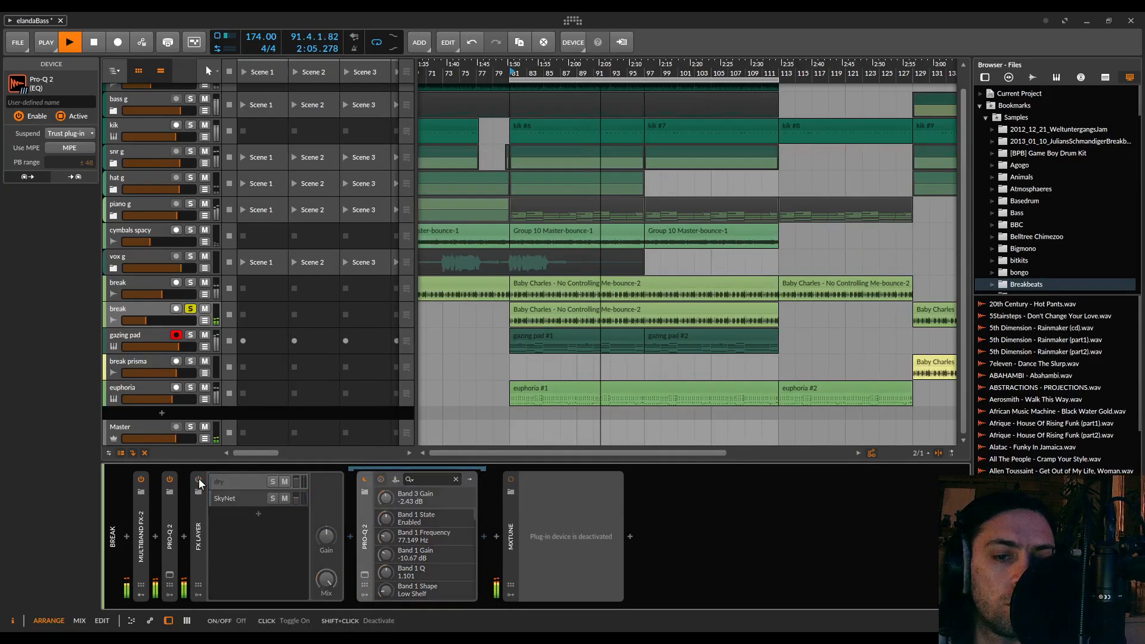
pyautogui.click(199, 478)
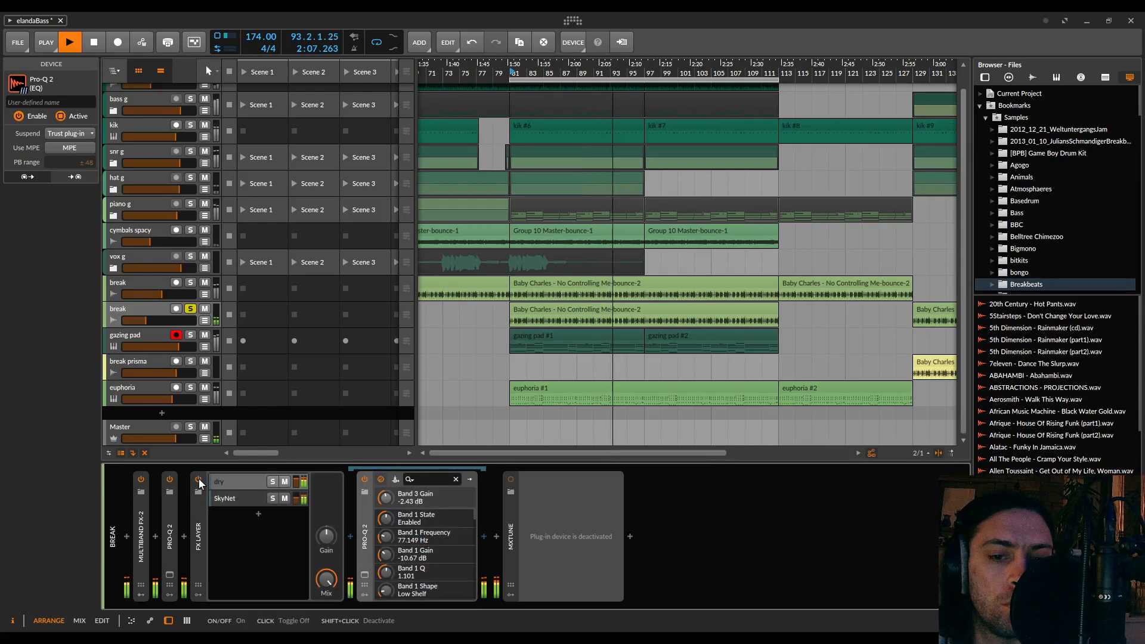
pyautogui.click(191, 308)
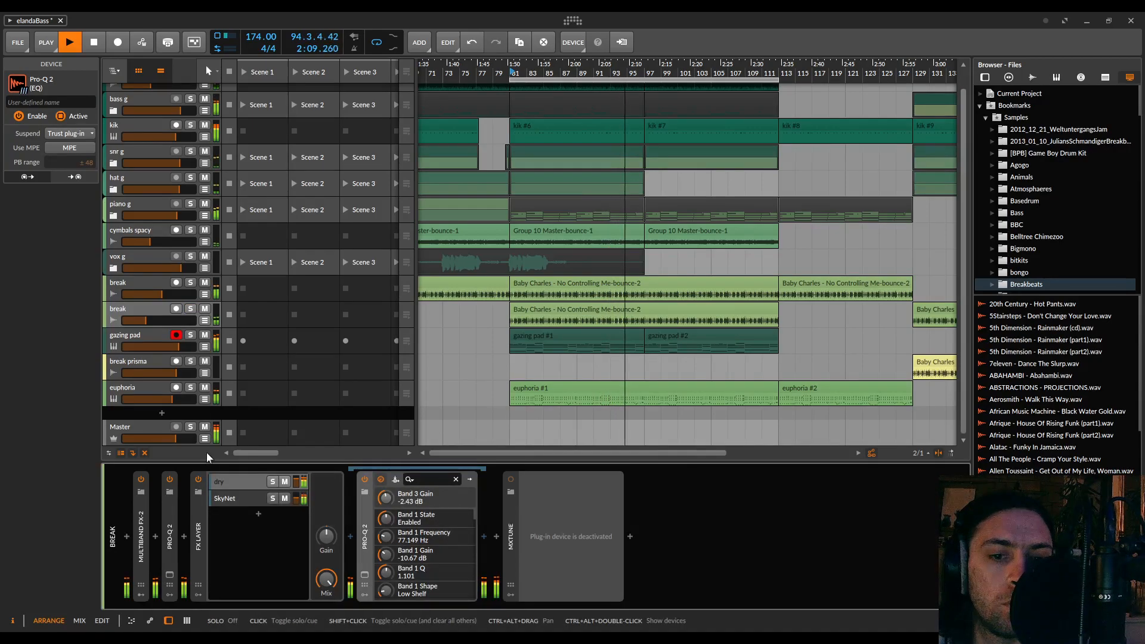
# Compare the full mix with the break's FX Layer off and on, leaving it on, and stop playback
pyautogui.click(199, 479)
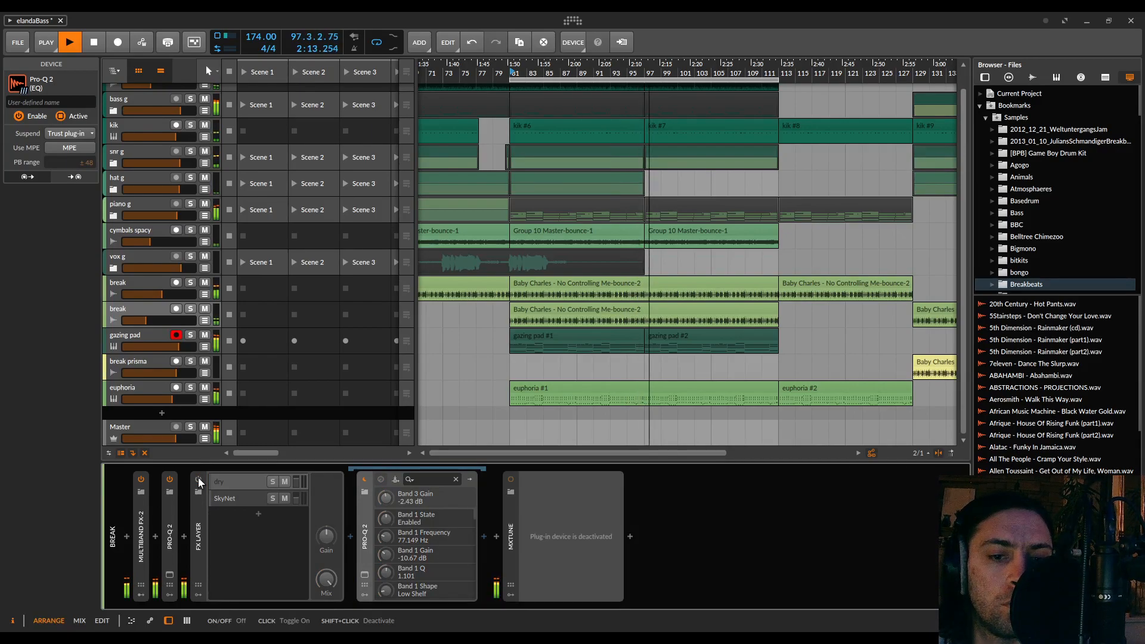
pyautogui.click(198, 479)
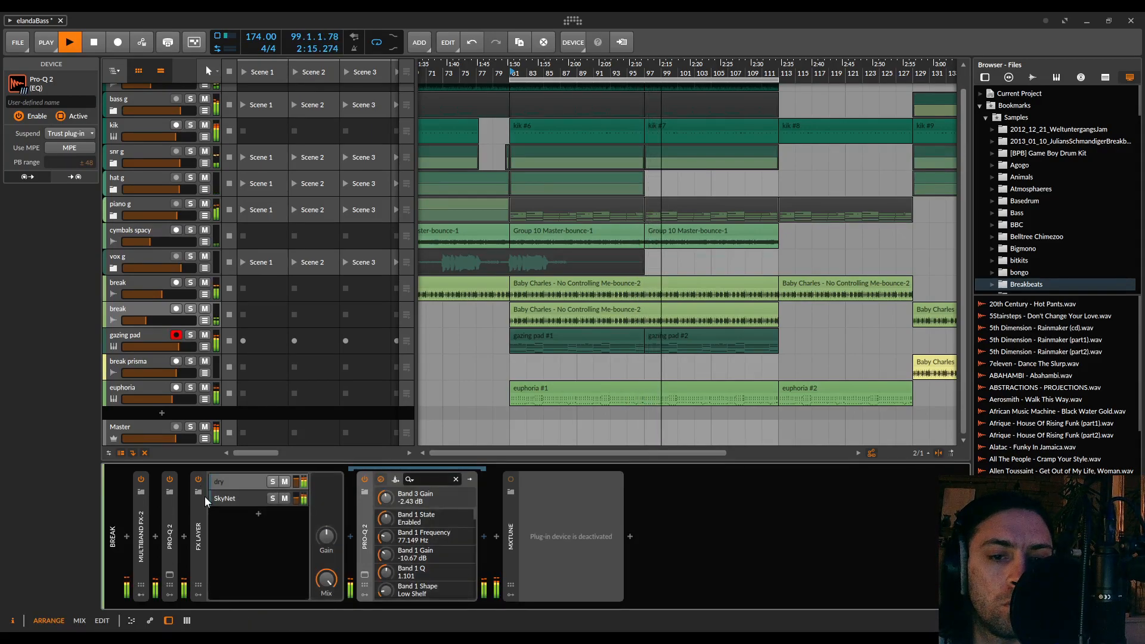
pyautogui.moveTo(181, 316); pyautogui.dragTo(145, 320)
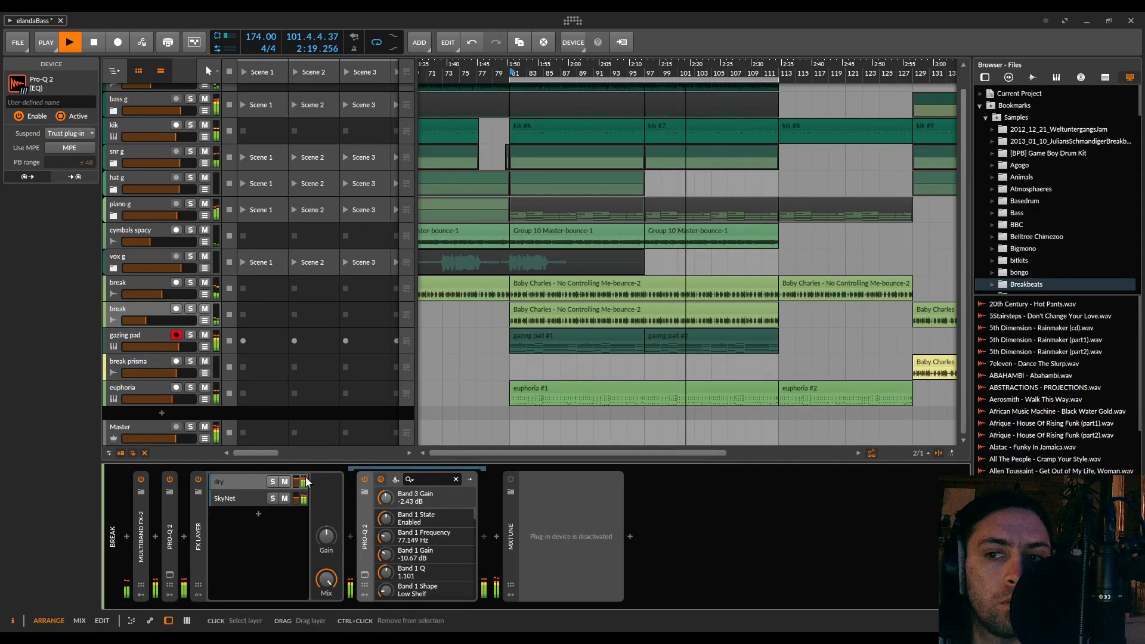
pyautogui.press('space')
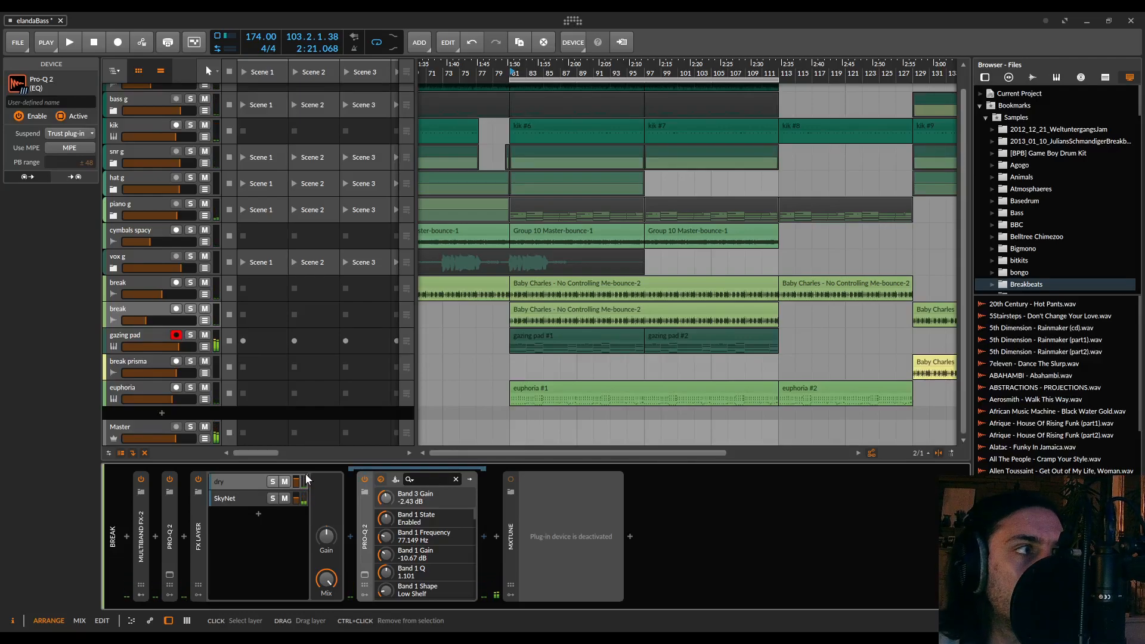
# Merge the two adjacent gazing pad clips in the arrangement into one clip
pyautogui.click(652, 334)
pyautogui.keyDown('shift'); pyautogui.click(630, 337); pyautogui.keyUp('shift')
pyautogui.rightClick(627, 336)
pyautogui.click(647, 349)
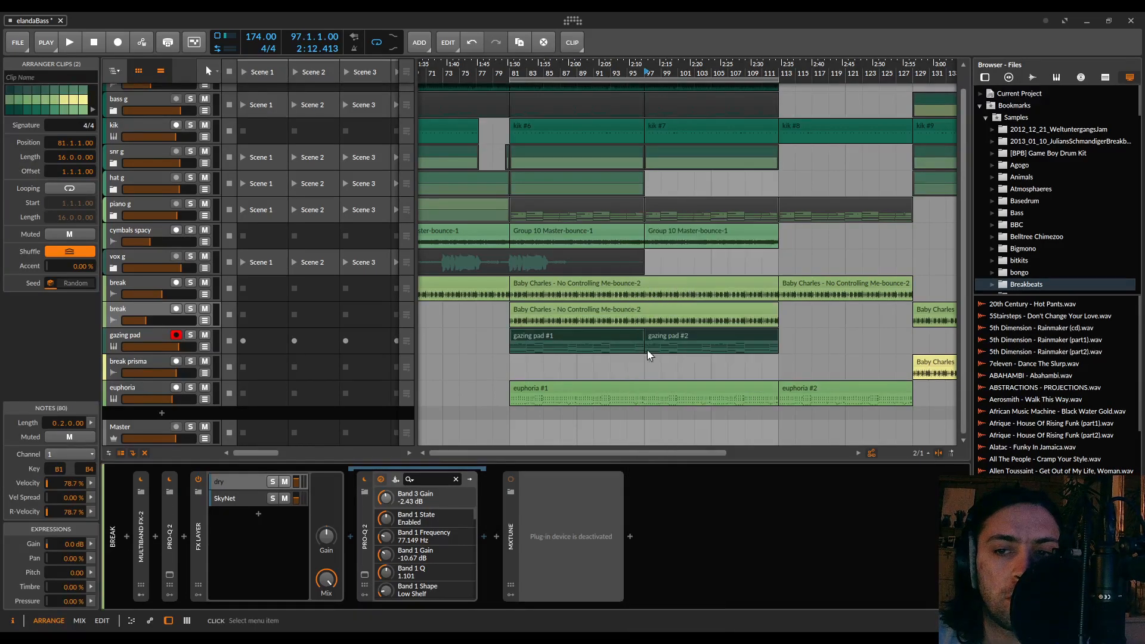
# Select the gazing pad track and solo it, keeping the track record-armed
pyautogui.click(145, 337)
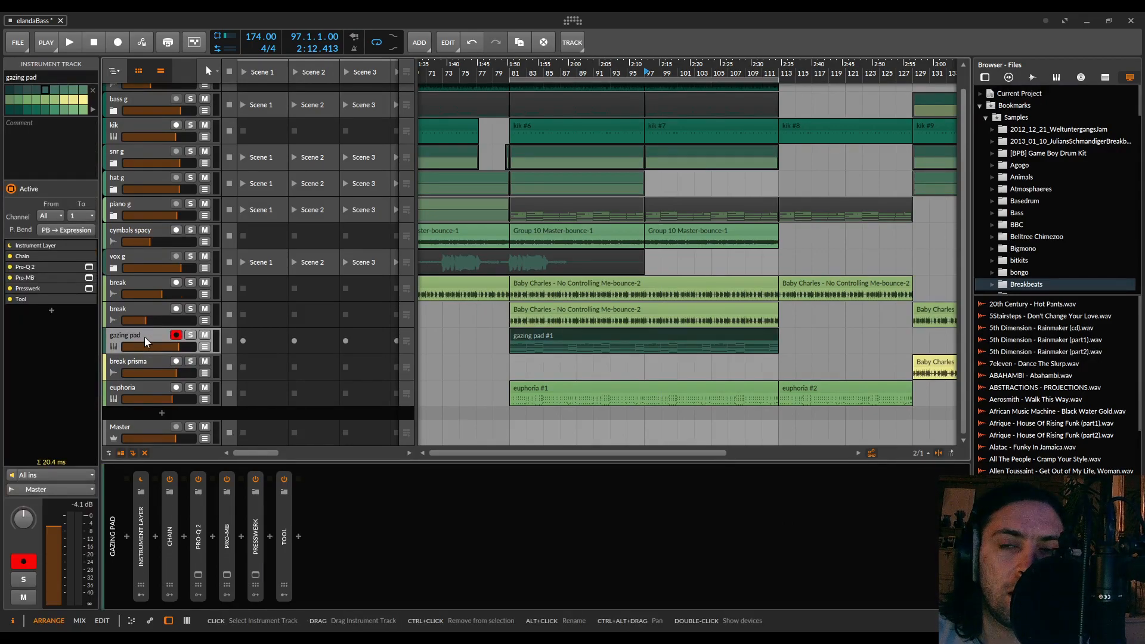
pyautogui.click(176, 335)
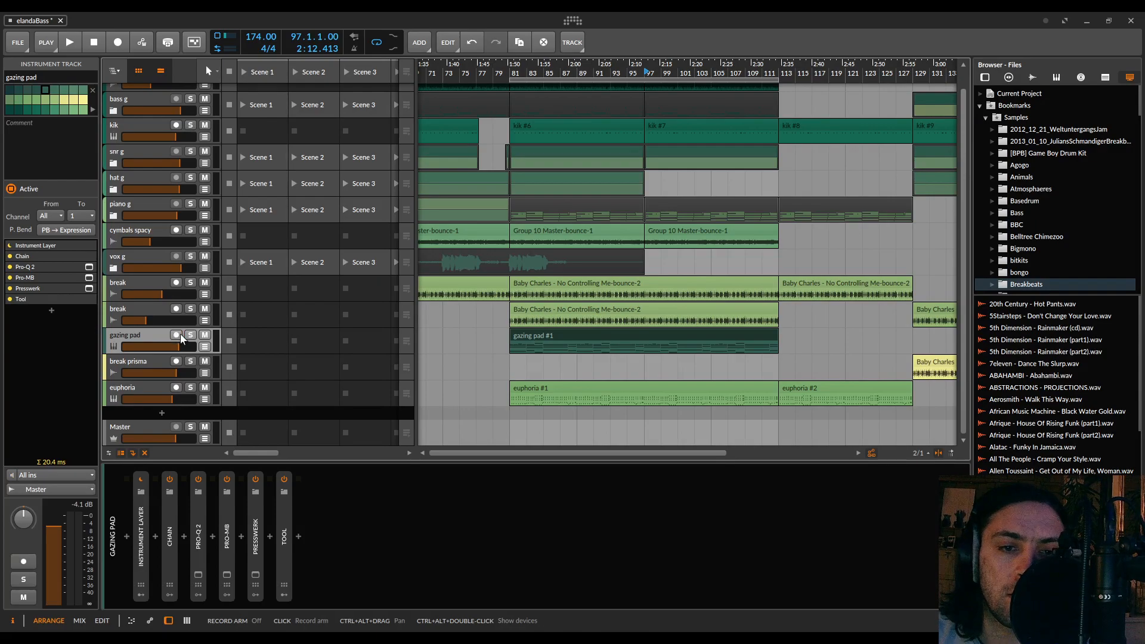
pyautogui.click(190, 335)
pyautogui.click(176, 334)
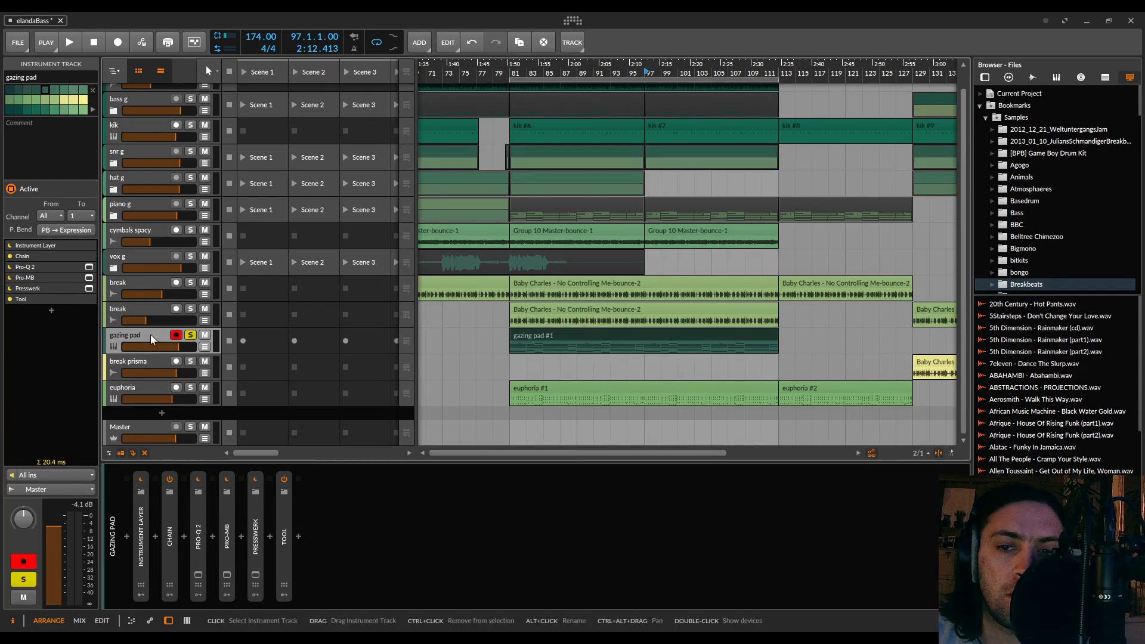
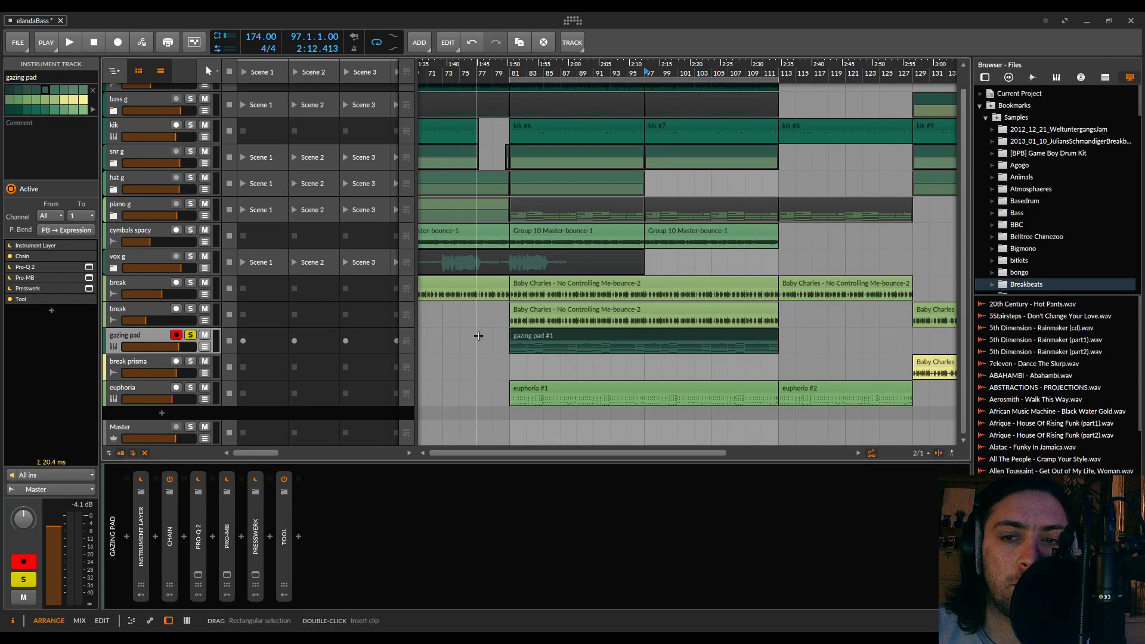
# Audition the soloed gazing pad, stop playback and set the play start to bar 81
pyautogui.press('space')
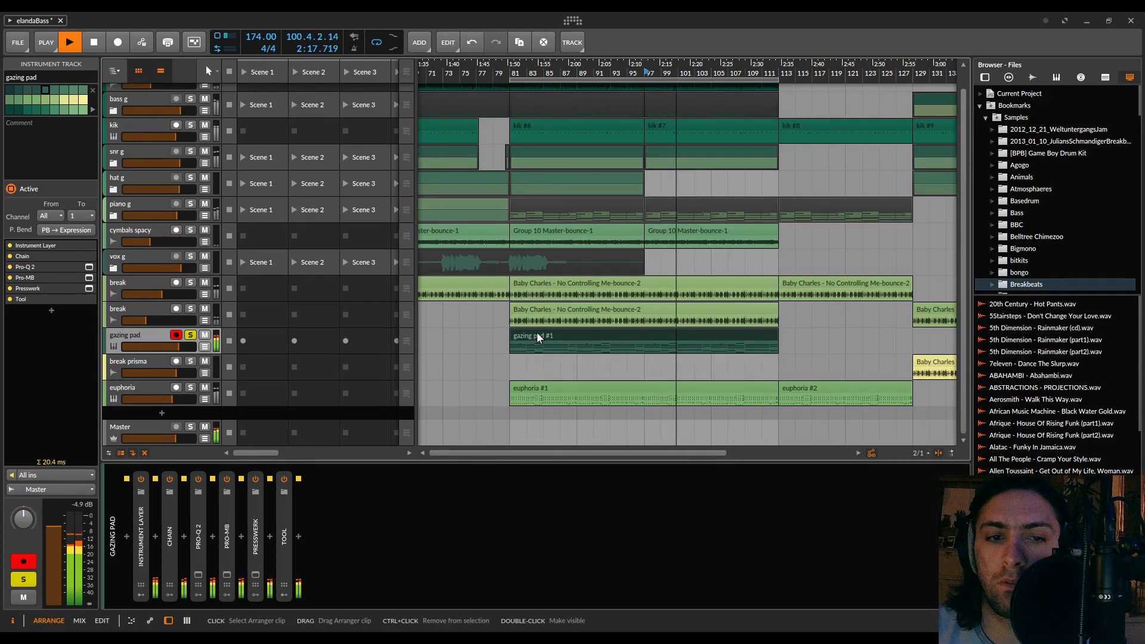
pyautogui.press('space')
pyautogui.click(516, 71)
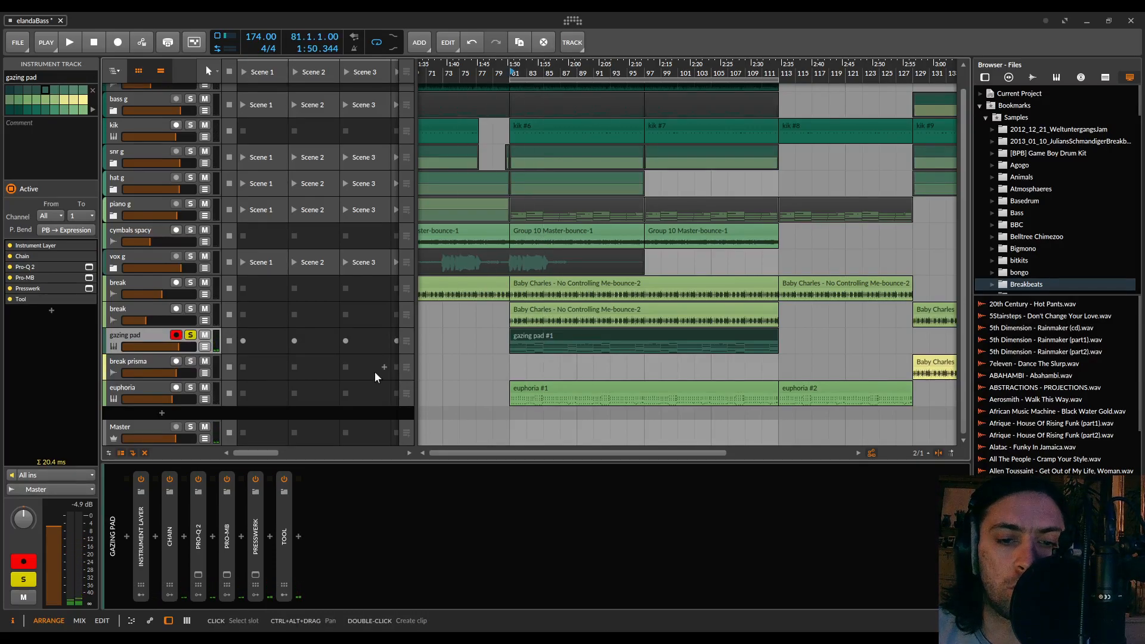
# Insert the SkyNet reverb between Presswerk and Tool on the gazing pad track
pyautogui.doubleClick(269, 535)
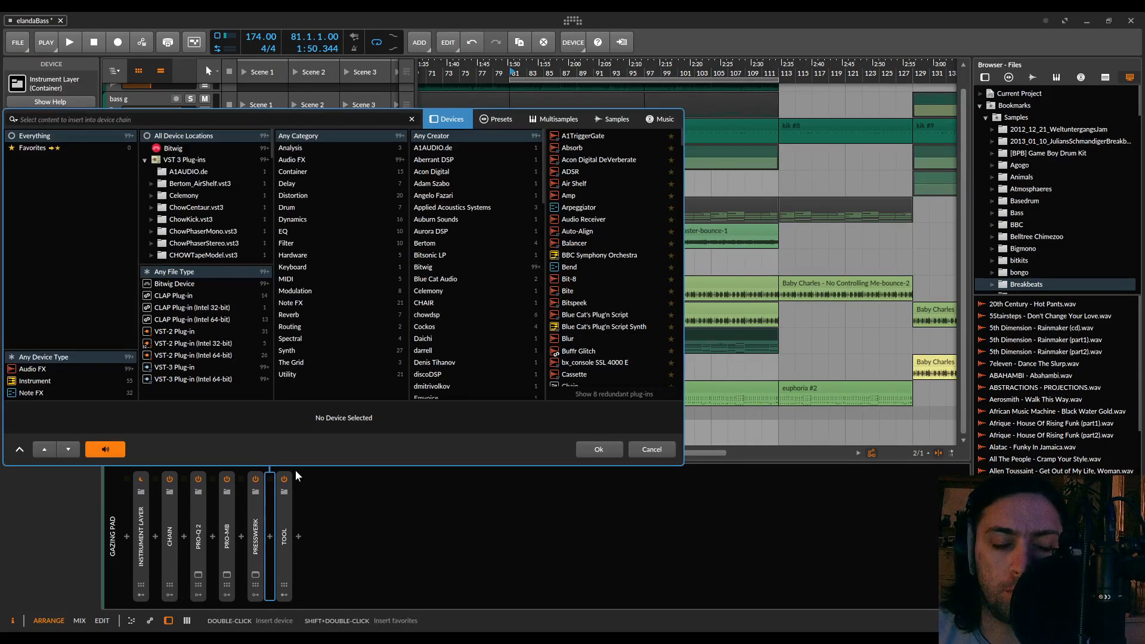
pyautogui.write('sky')
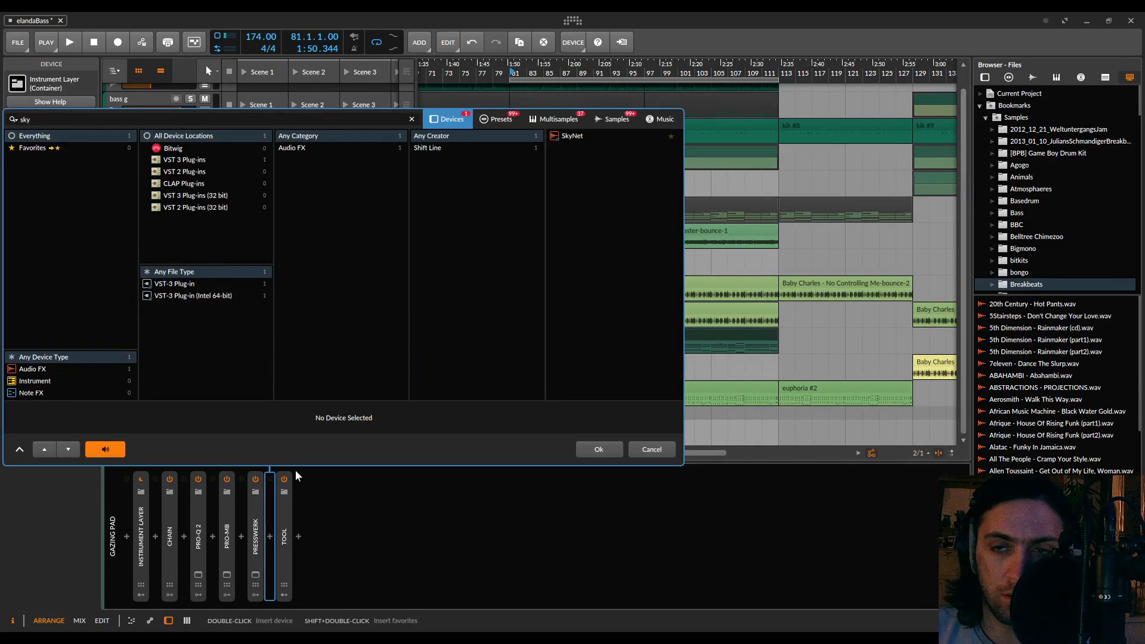
pyautogui.doubleClick(579, 137)
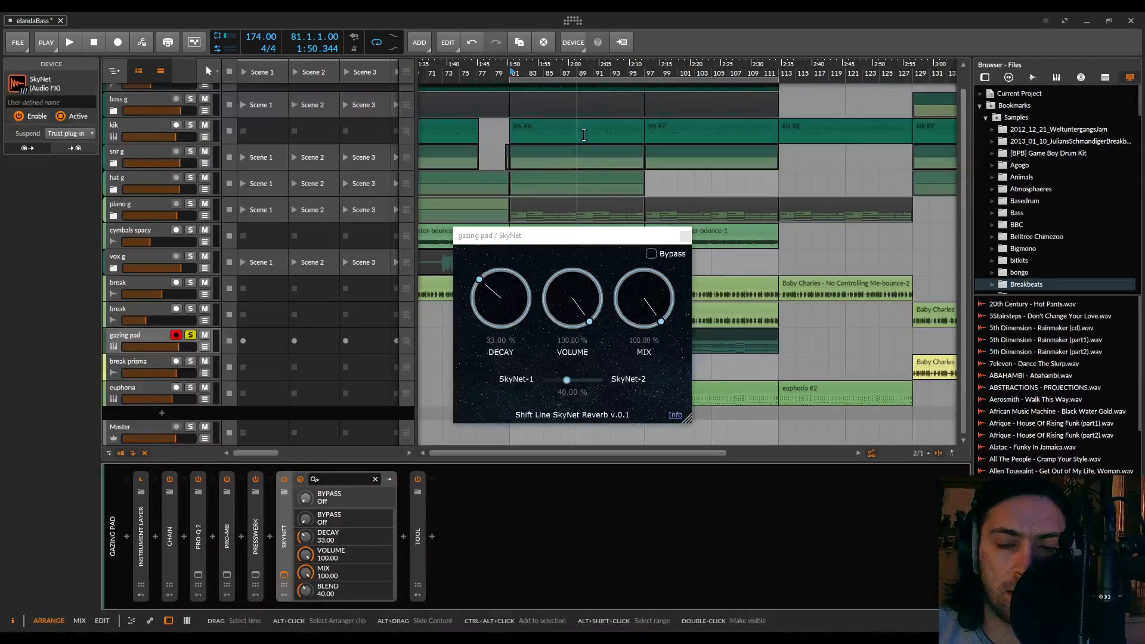
# Enlarge the SkyNet window, set decay to 47.43 % and blend to 15.31 % during playback, and stop
pyautogui.press('space')
pyautogui.moveTo(687, 419); pyautogui.dragTo(770, 480)
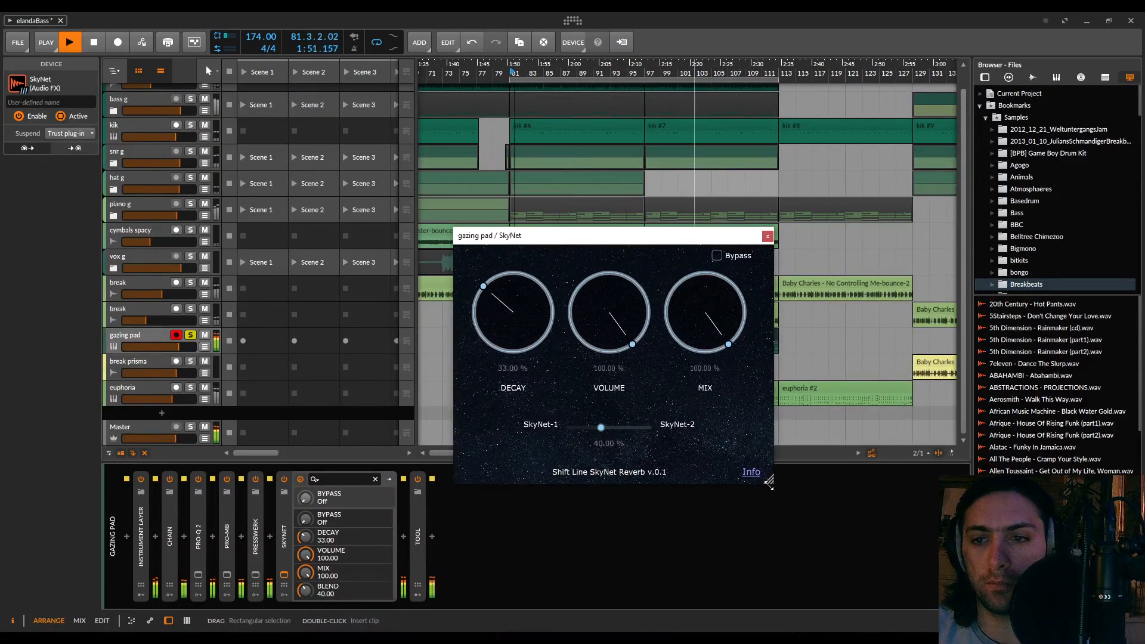
pyautogui.moveTo(503, 282); pyautogui.dragTo(501, 197)
pyautogui.moveTo(612, 429); pyautogui.dragTo(579, 452)
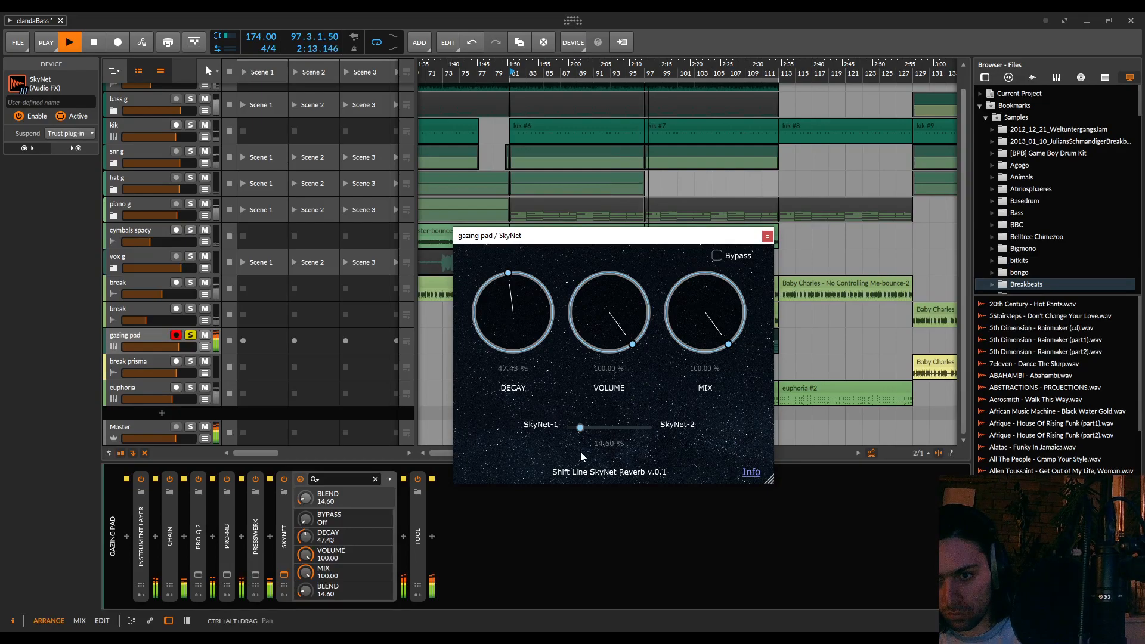
pyautogui.moveTo(584, 457); pyautogui.dragTo(581, 427)
pyautogui.press('space')
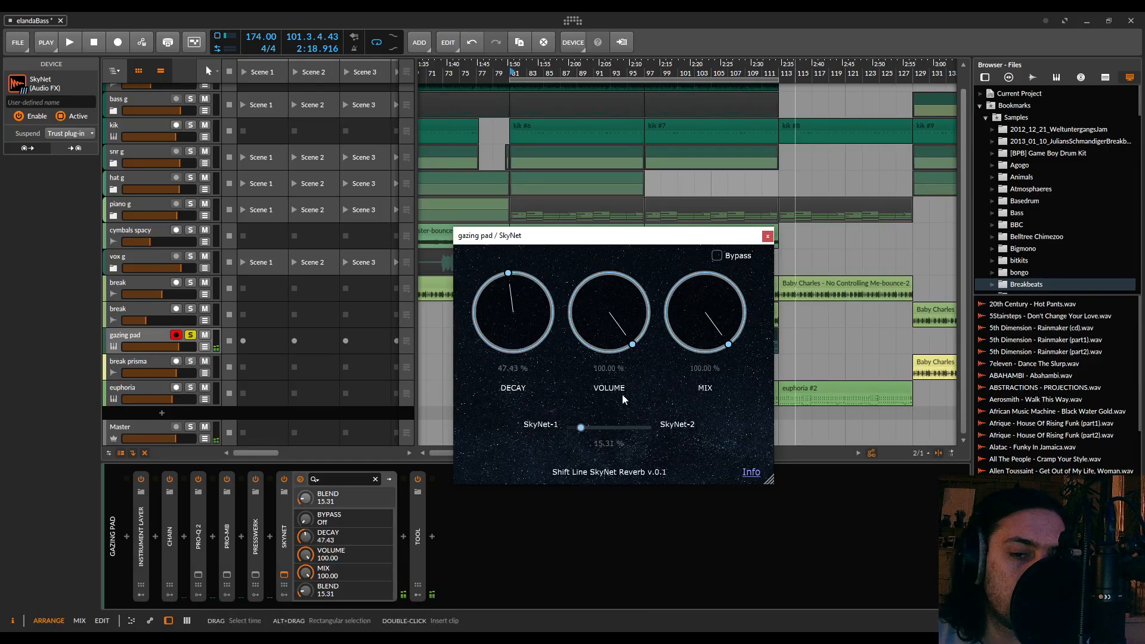
# Insert an FX Layer device after Presswerk and move SkyNet into it as a layer
pyautogui.click(266, 533)
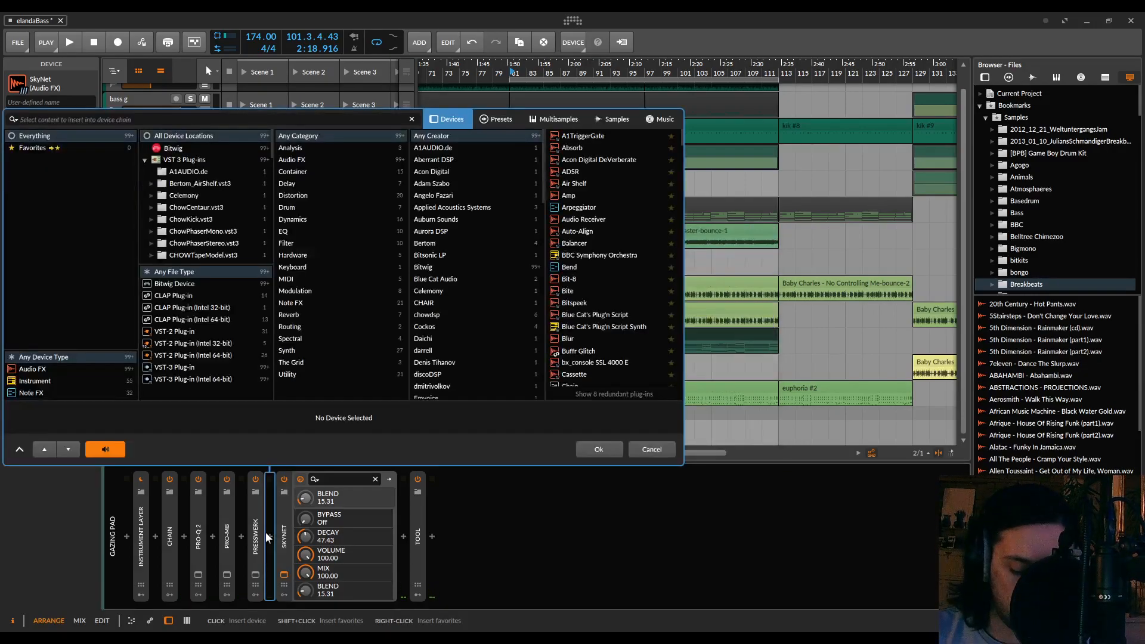
pyautogui.write('layer')
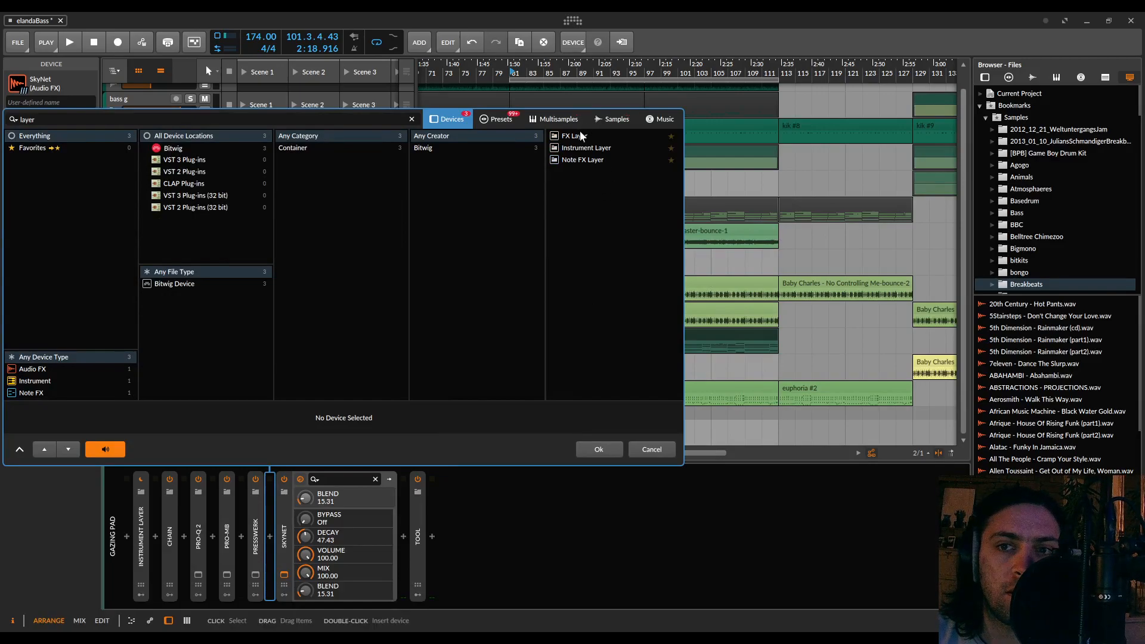
pyautogui.doubleClick(582, 136)
pyautogui.moveTo(361, 505); pyautogui.dragTo(339, 485)
# Add an empty dry layer below the SkyNet layer in the FX Layer, without inserting any device
pyautogui.click(344, 499)
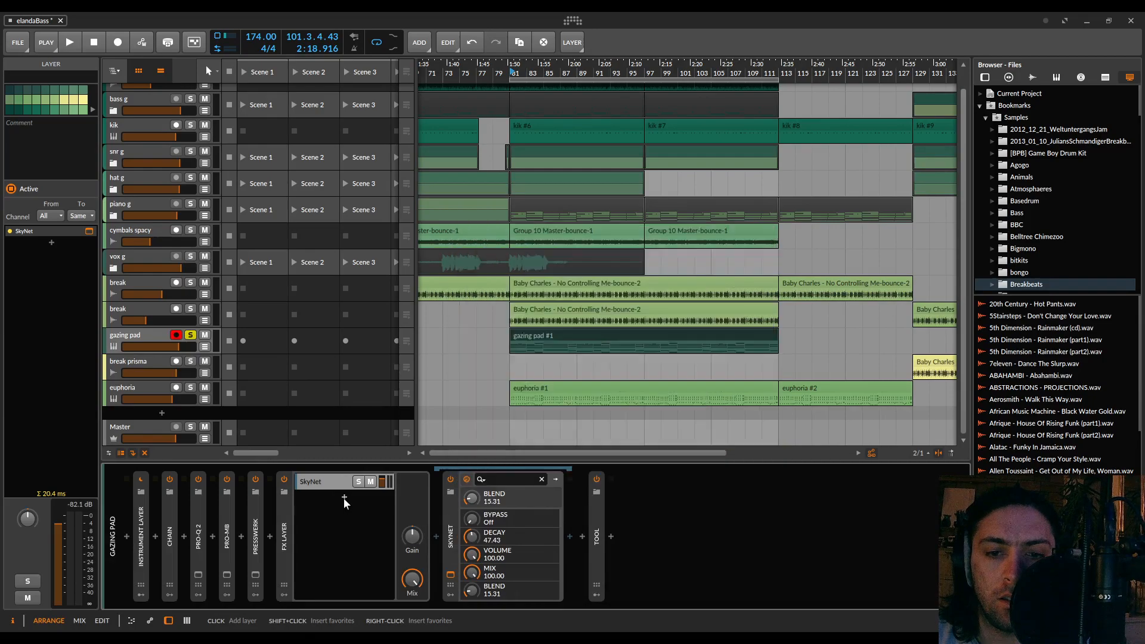
pyautogui.click(343, 499)
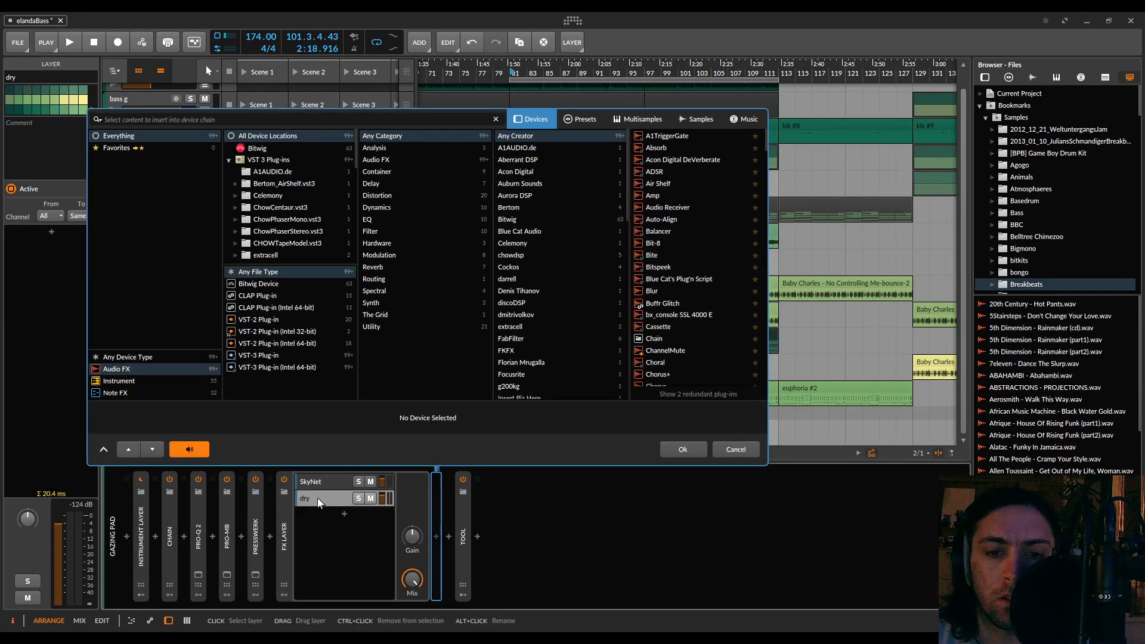
pyautogui.click(723, 450)
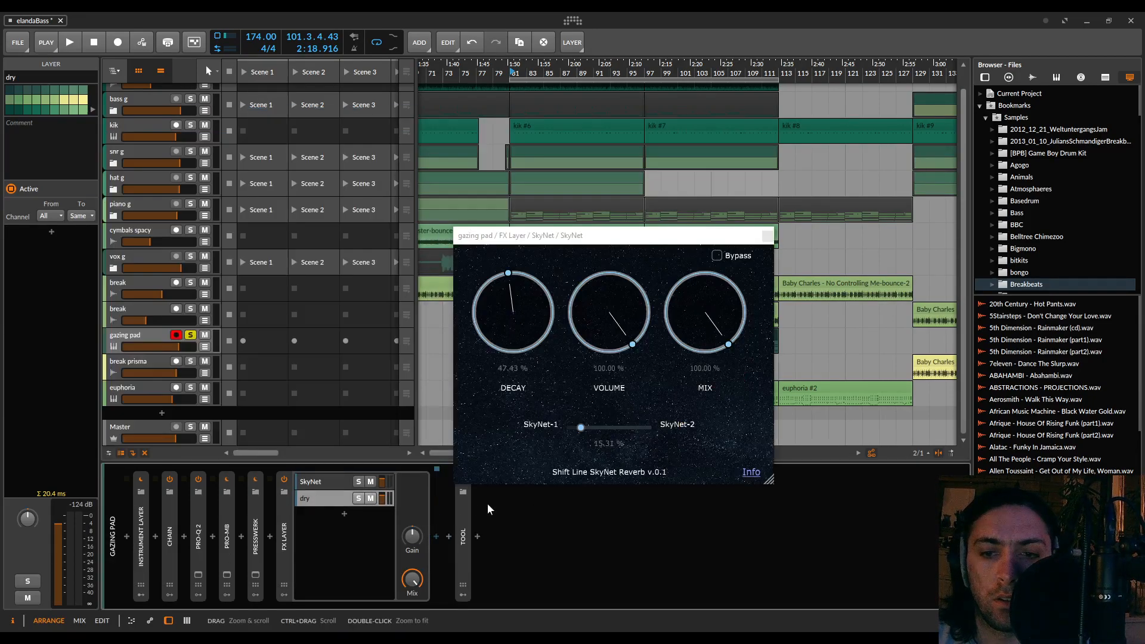
# Adjust the SkyNet layer's volume during playback, solo that layer and stop playback
pyautogui.click(332, 485)
pyautogui.press('space')
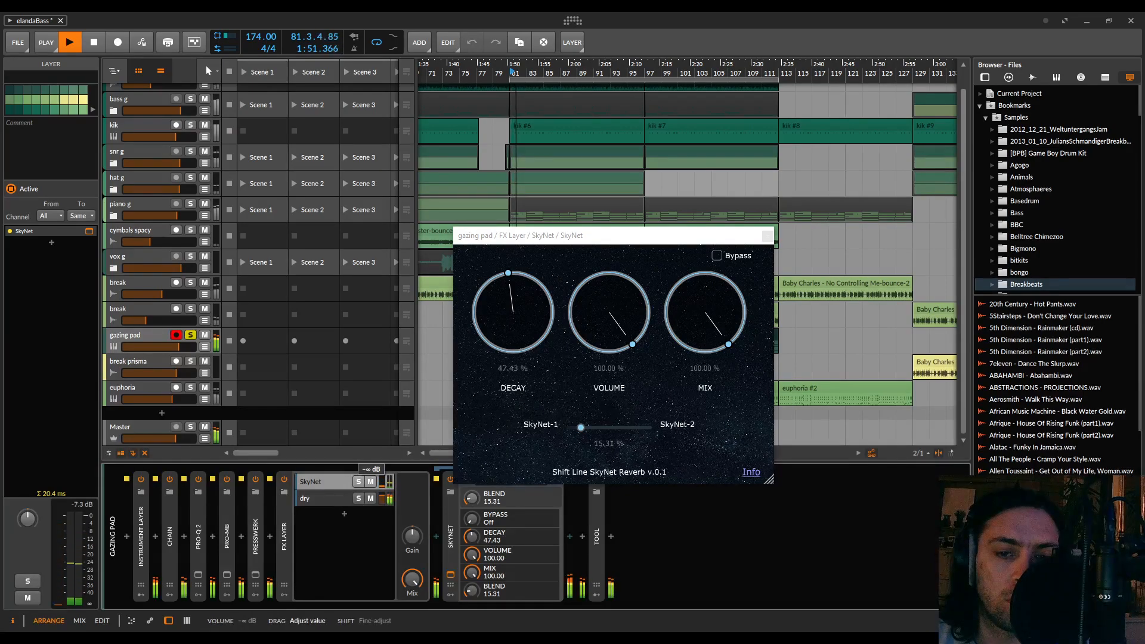
pyautogui.moveTo(382, 482)
pyautogui.mouseDown()
pyautogui.moveTo(382, 449)
pyautogui.moveTo(382, 477)
pyautogui.mouseUp()
pyautogui.click(359, 482)
pyautogui.press('space')
# Move the SkyNet window aside, collapse its device and insert the NEL plug-in after it in the layer
pyautogui.moveTo(556, 242); pyautogui.dragTo(881, 332)
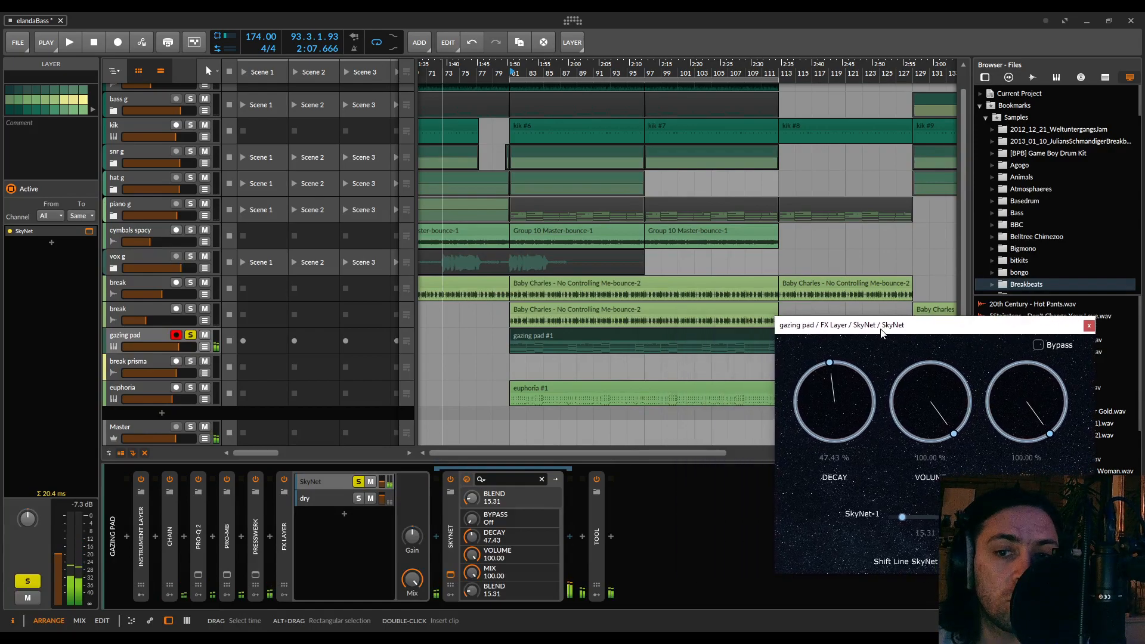
pyautogui.click(541, 443)
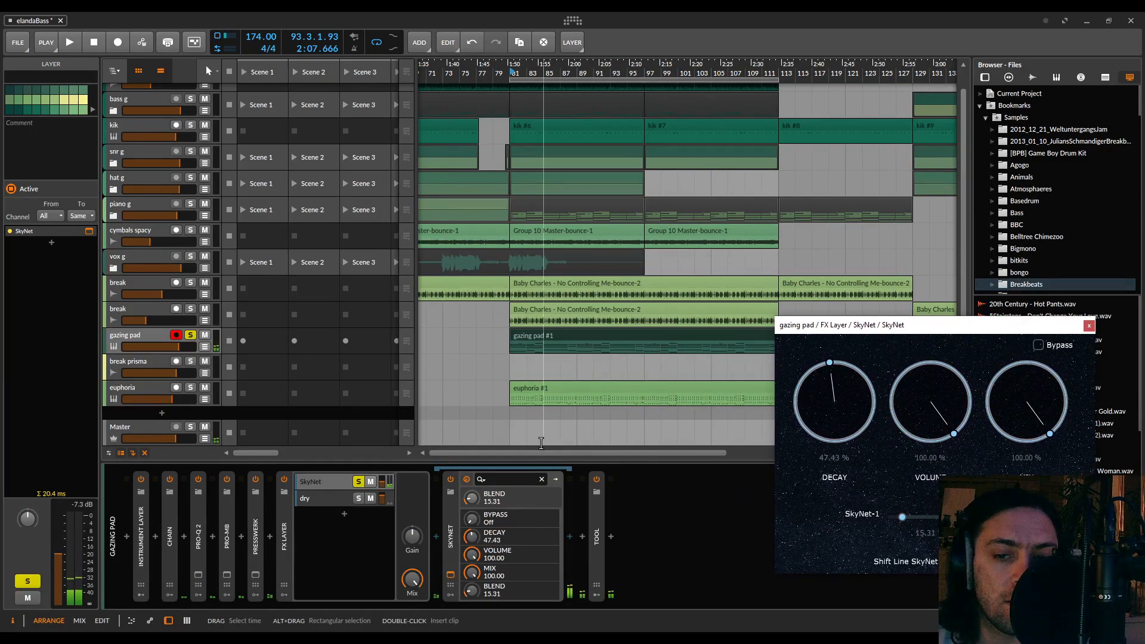
pyautogui.doubleClick(452, 538)
pyautogui.click(466, 537)
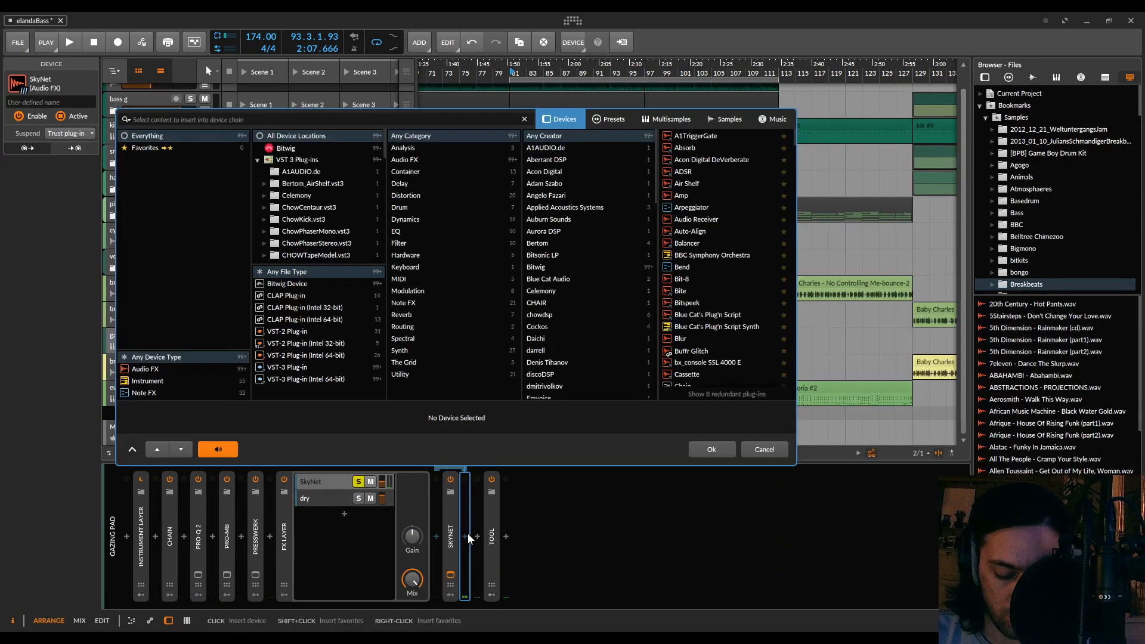
pyautogui.write('nel')
pyautogui.doubleClick(683, 136)
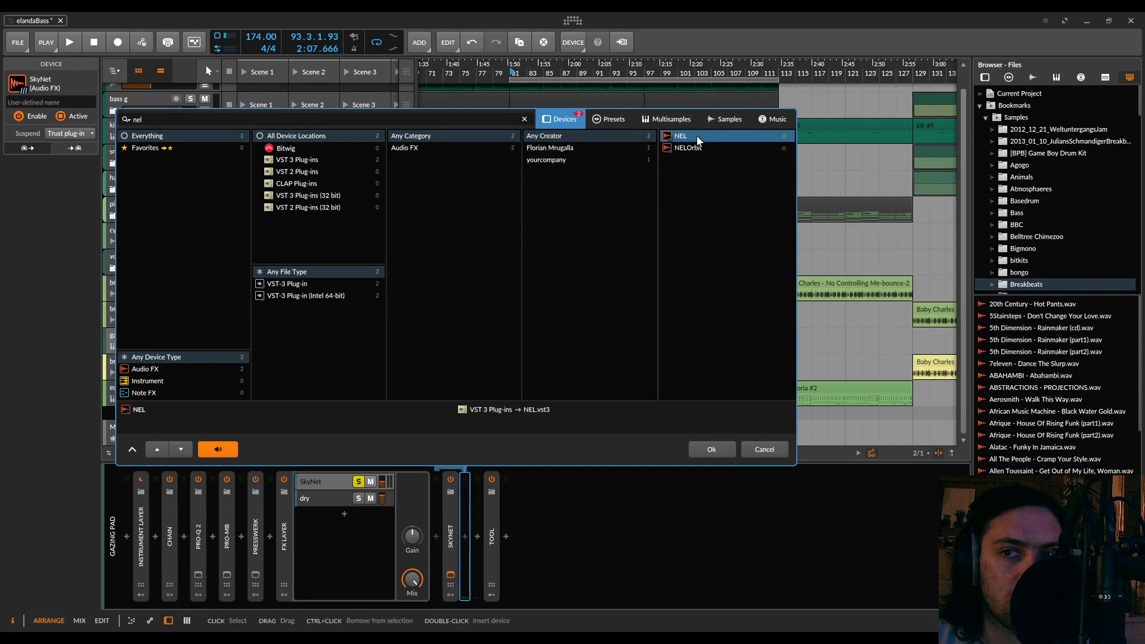
# Set NEL's Mods Mix to 0 : 100 and the AudioRate octave to -2 oct while auditioning the pad
pyautogui.click(703, 336)
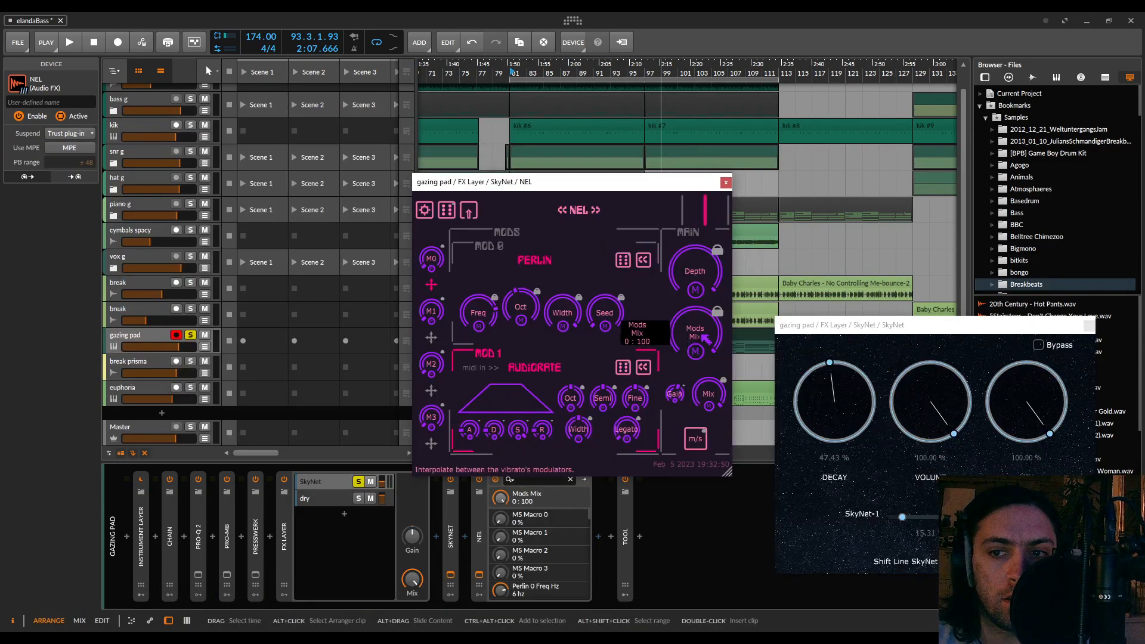
pyautogui.press('space')
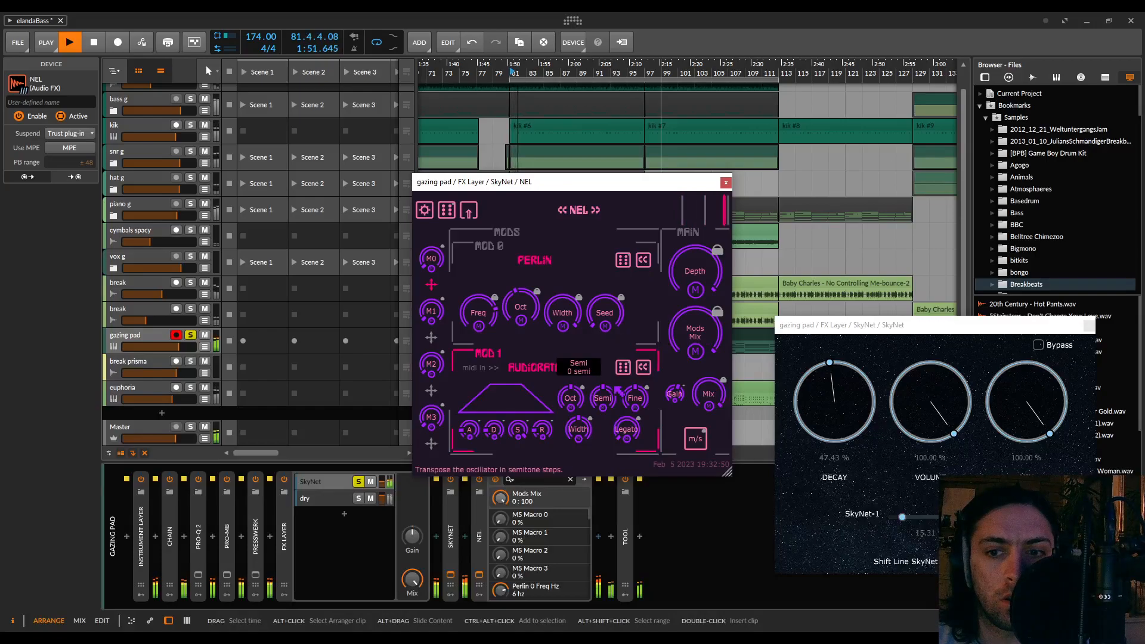
pyautogui.moveTo(571, 398); pyautogui.dragTo(571, 432)
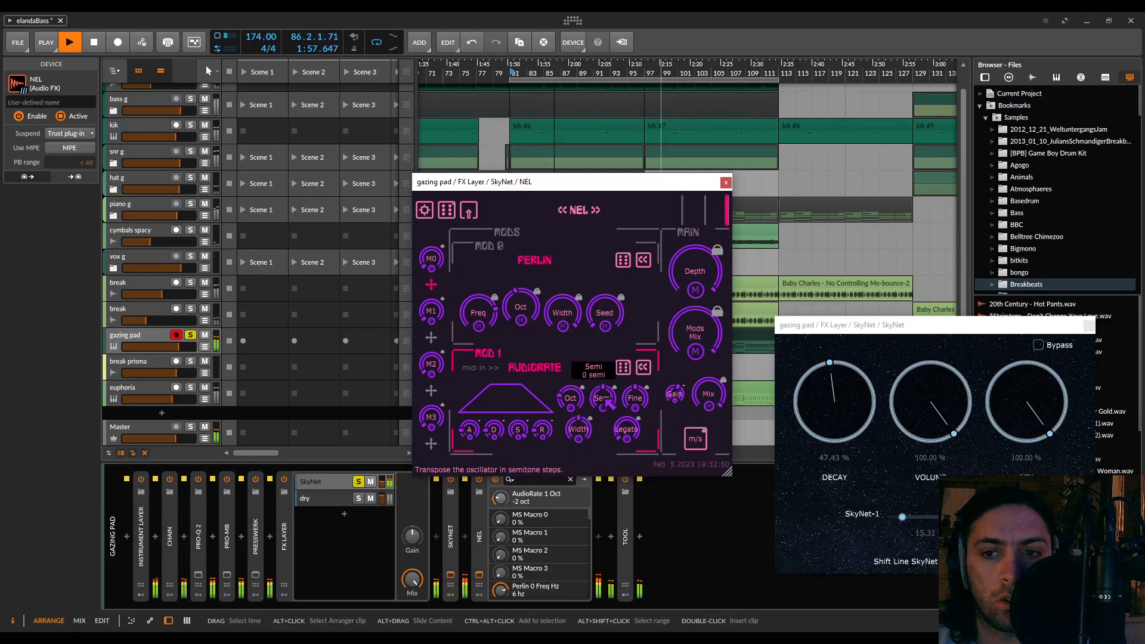
pyautogui.press('space')
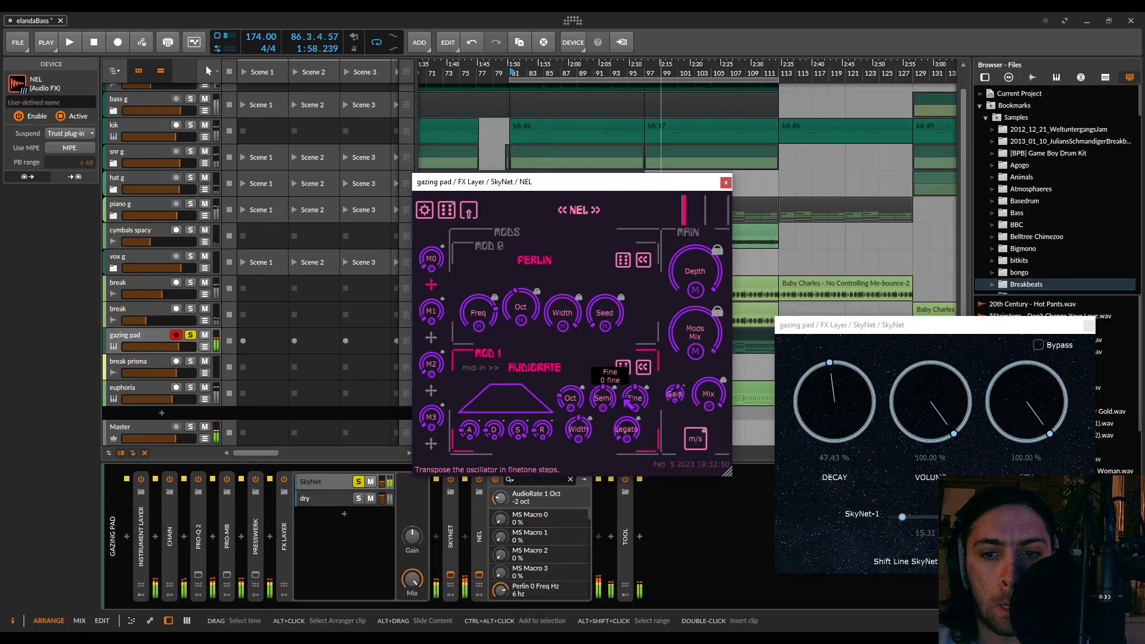
# Deactivate SkyNet, move NEL in front of it and briefly audition the pad through NEL alone
pyautogui.click(452, 540)
pyautogui.hotkey('alt', 'a')
pyautogui.moveTo(481, 536); pyautogui.dragTo(449, 536)
pyautogui.press('space')
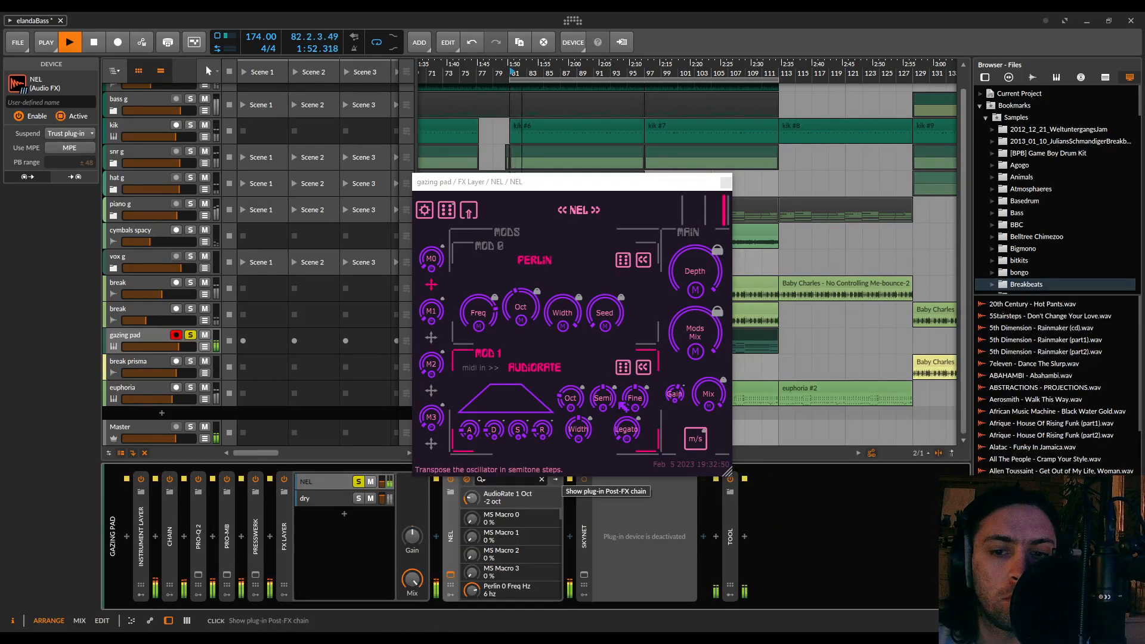
pyautogui.press('space')
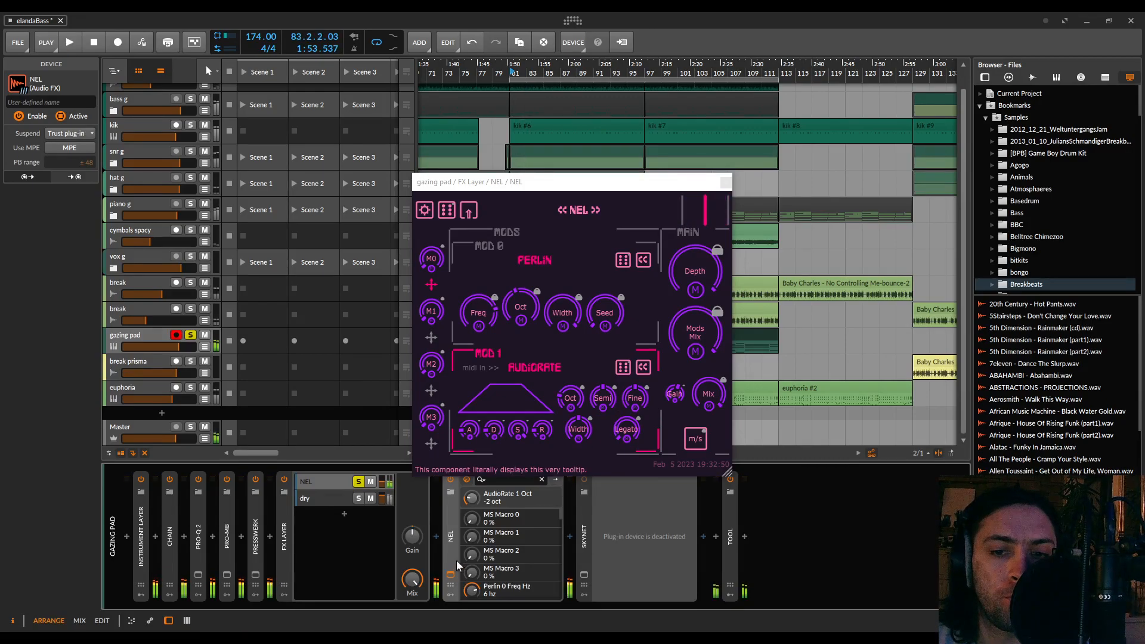
# Deactivate NEL and insert the Supermodal plug-in in front of it in the soloed layer
pyautogui.moveTo(565, 184); pyautogui.dragTo(752, 173)
pyautogui.click(448, 521)
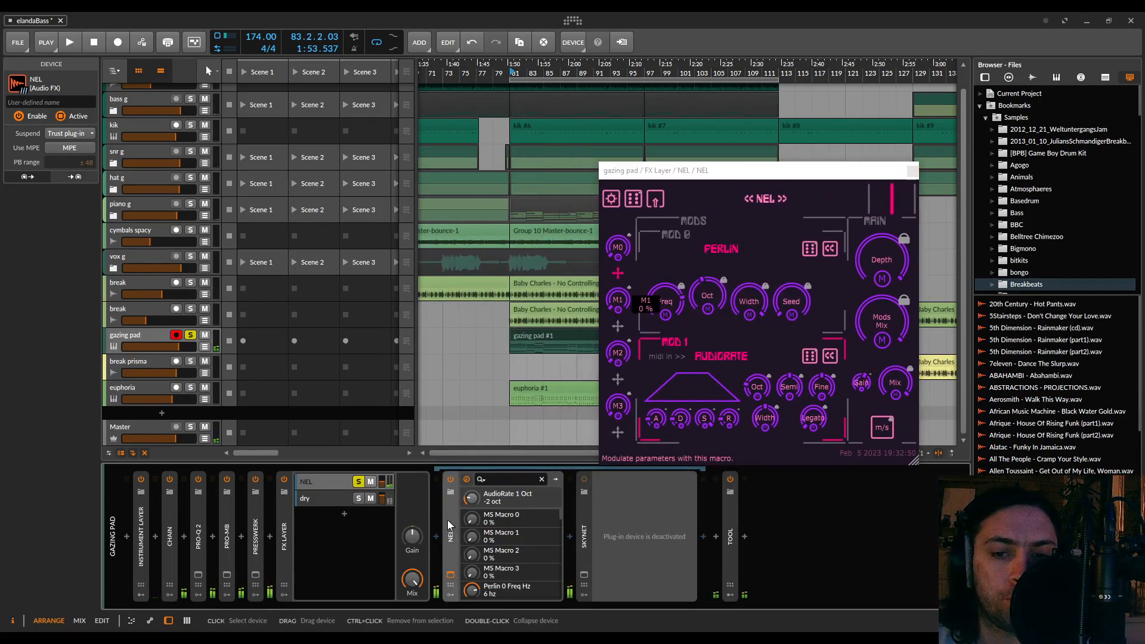
pyautogui.hotkey('alt', 'a')
pyautogui.click(436, 536)
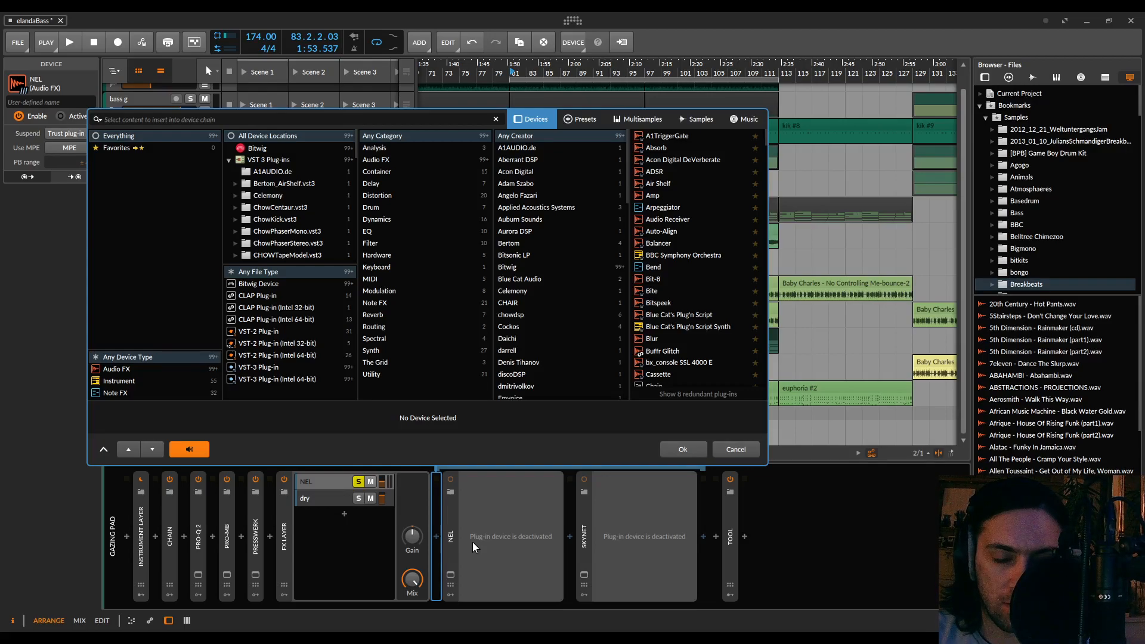
pyautogui.write('supermo')
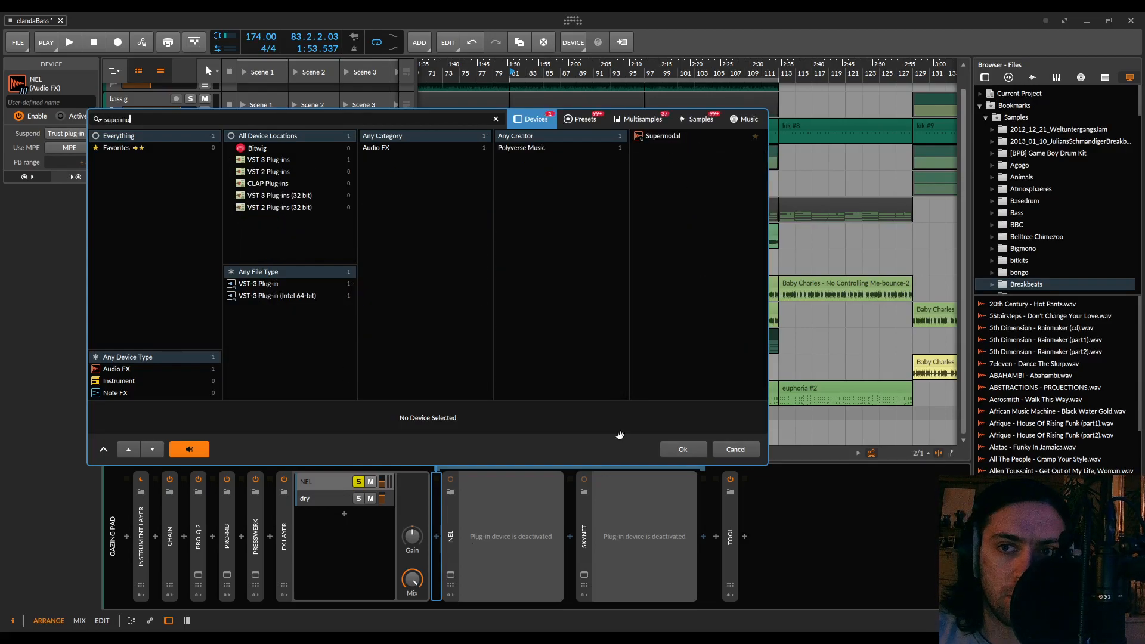
pyautogui.doubleClick(654, 135)
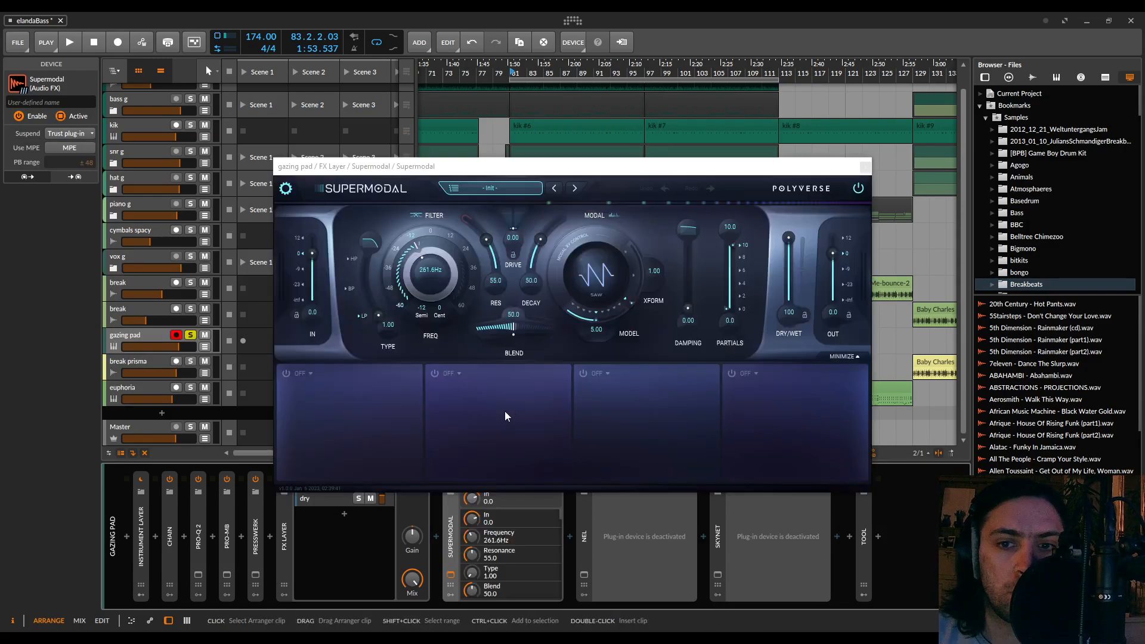
# Enable Supermodal's first modulator as MIDI / CV with Note as source, and modulate the filter frequency by 120
pyautogui.click(287, 374)
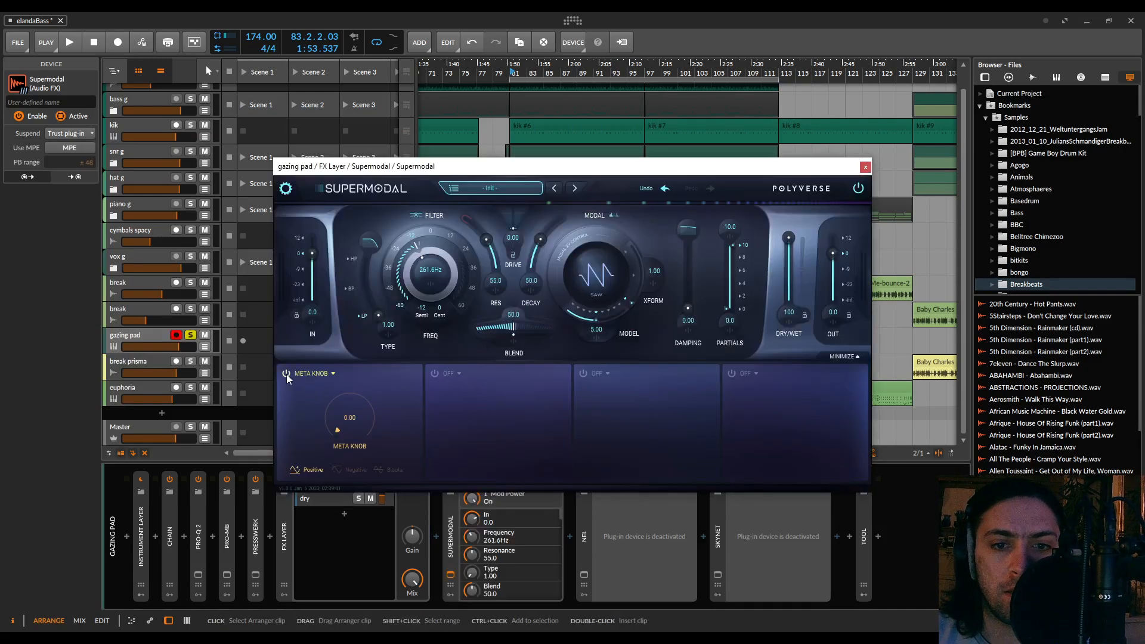
pyautogui.click(321, 375)
pyautogui.click(368, 426)
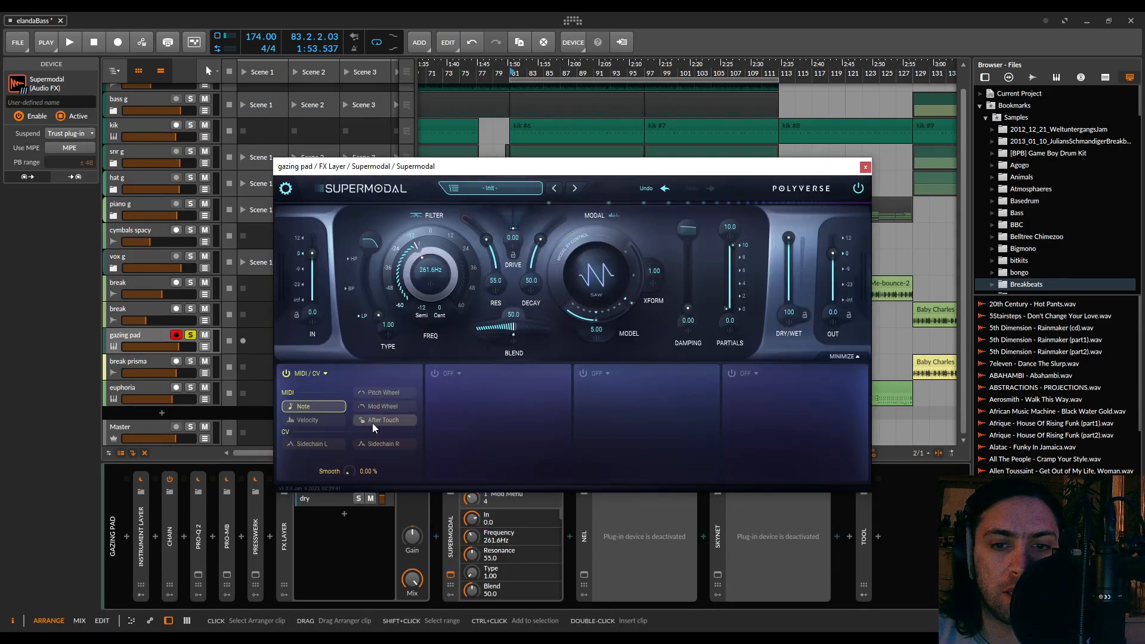
pyautogui.click(431, 287)
pyautogui.moveTo(429, 360); pyautogui.dragTo(435, 43)
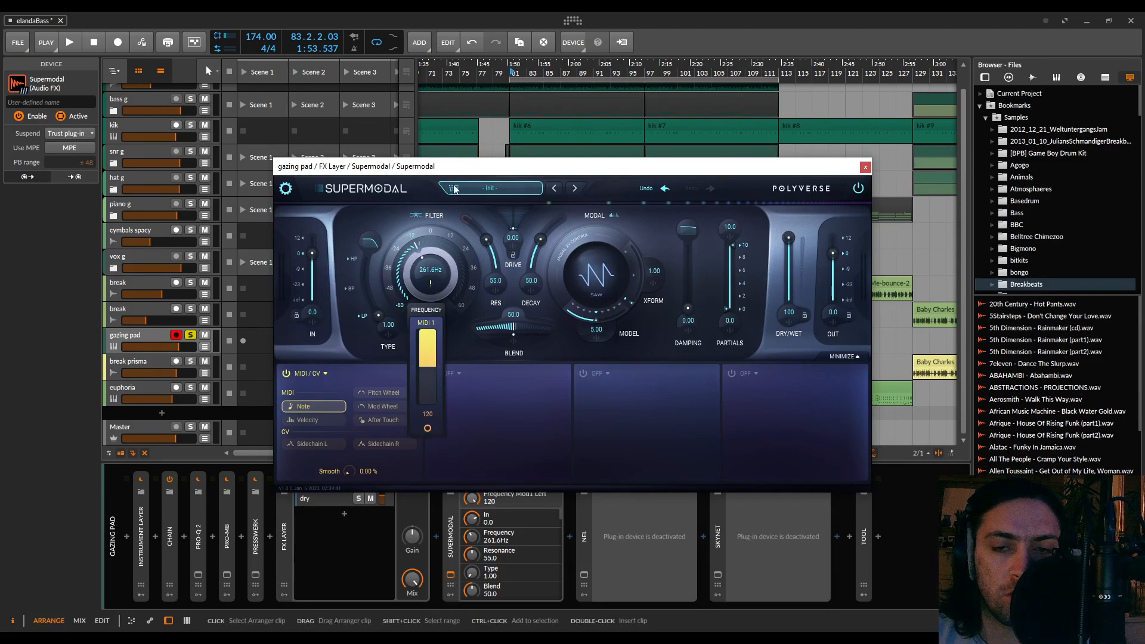
pyautogui.click(563, 361)
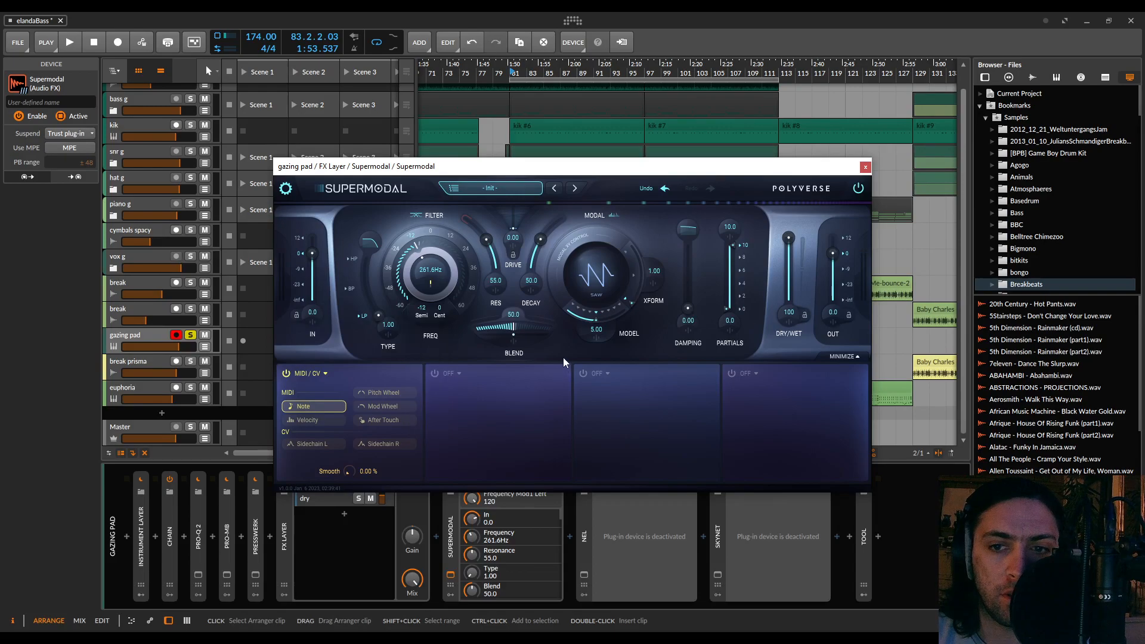
# Move the Supermodal window aside and, during playback, set the modal transform to 3.00 and the decay to 82.2
pyautogui.moveTo(455, 167); pyautogui.dragTo(562, 165)
pyautogui.press('space')
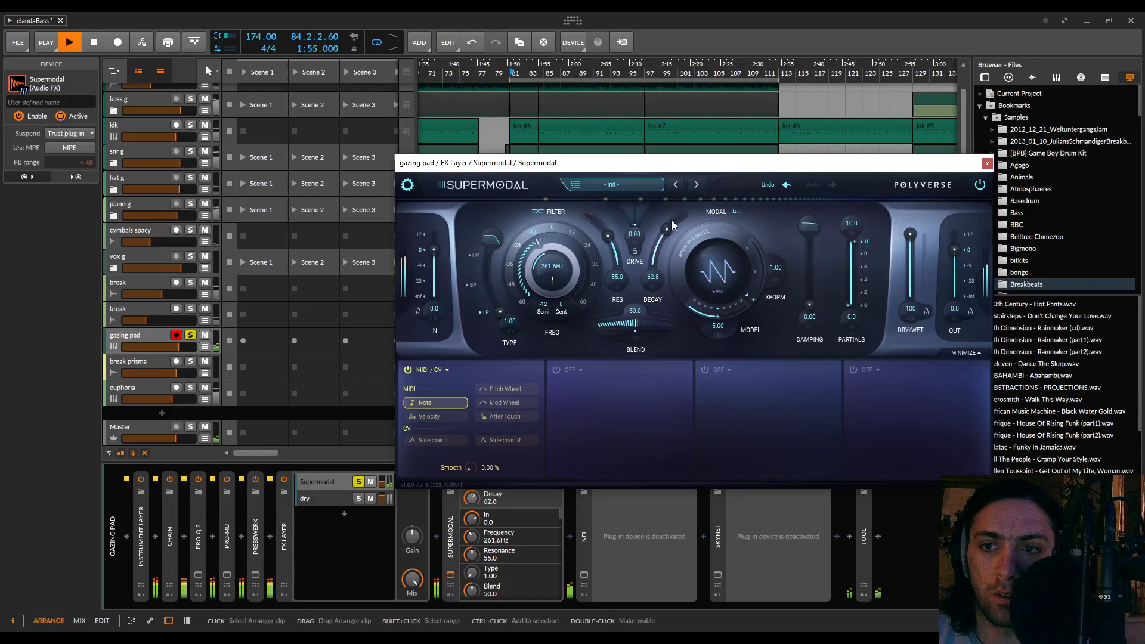
pyautogui.moveTo(686, 202); pyautogui.dragTo(682, 208)
pyautogui.moveTo(719, 316); pyautogui.dragTo(760, 106)
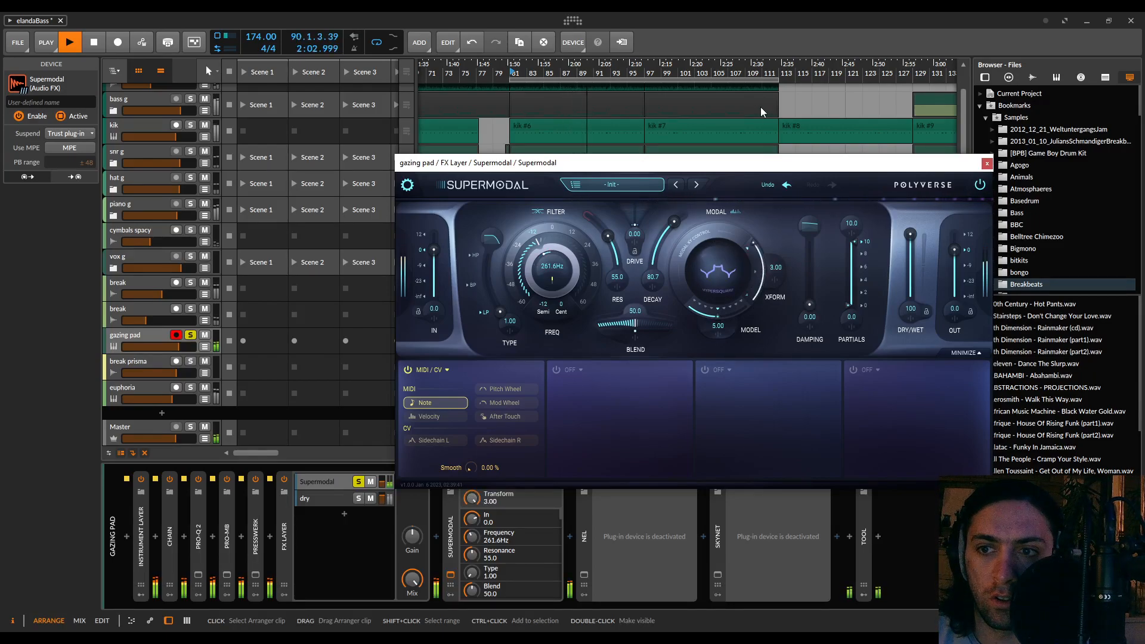
pyautogui.moveTo(675, 221); pyautogui.dragTo(675, 220)
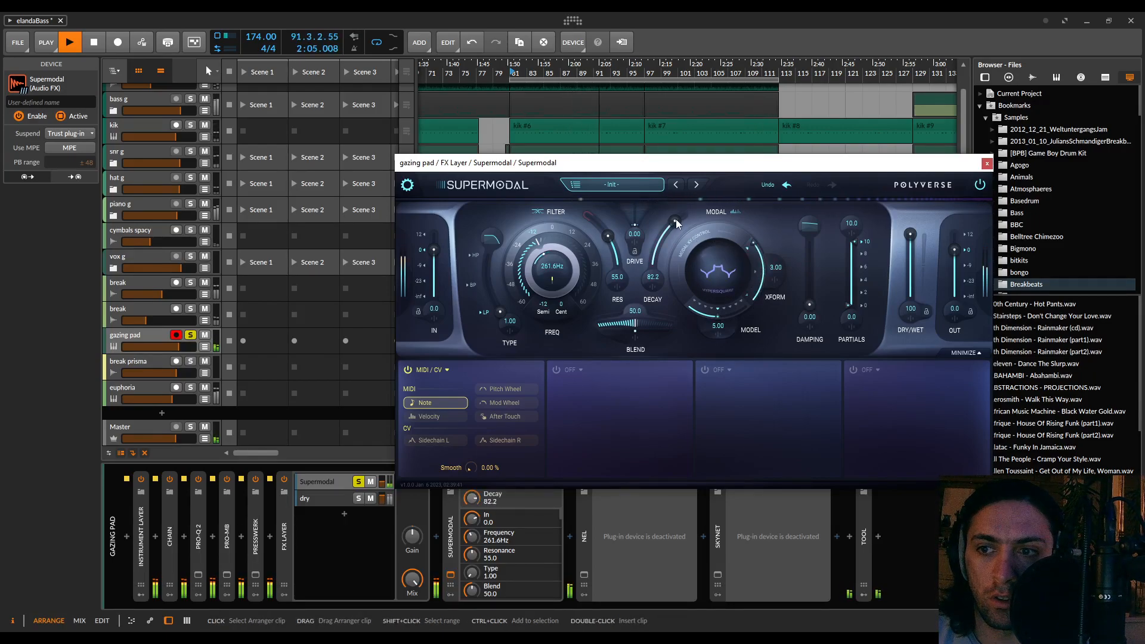
# Set Supermodal's damping to 77.1, its output level to 12.0 and its drive to 35.0 during playback
pyautogui.moveTo(808, 305); pyautogui.dragTo(824, 222)
pyautogui.moveTo(953, 251); pyautogui.dragTo(954, 232)
pyautogui.moveTo(639, 199); pyautogui.dragTo(639, 194)
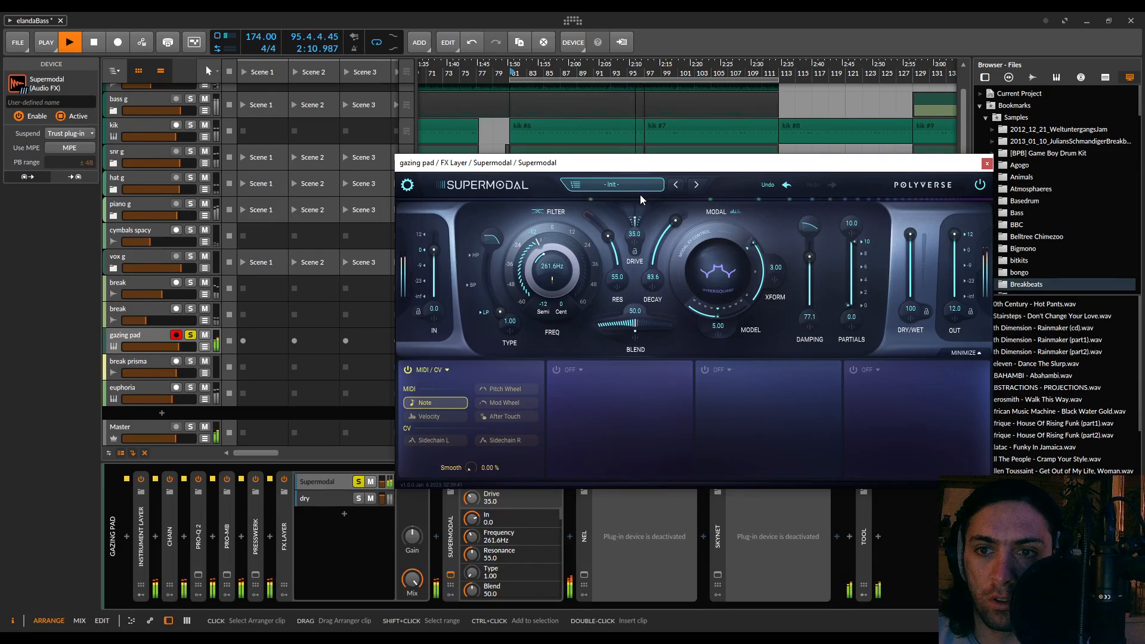
# Audition octave shifts of Supermodal's filter frequency and settle on 130.8 Hz
pyautogui.click(552, 228)
pyautogui.click(571, 233)
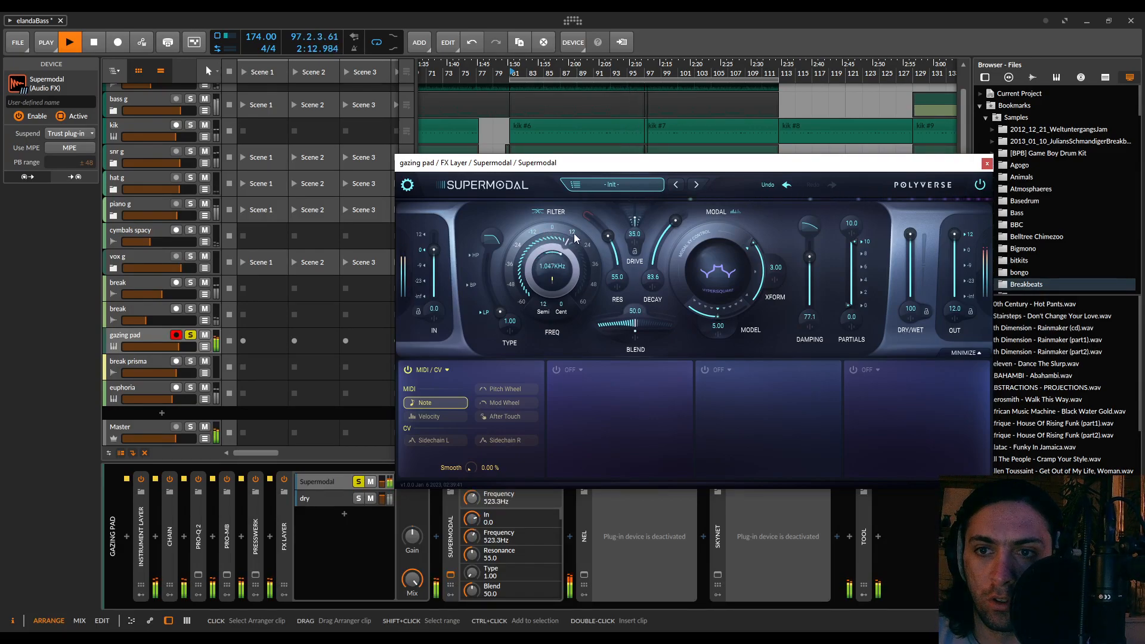
pyautogui.click(517, 242)
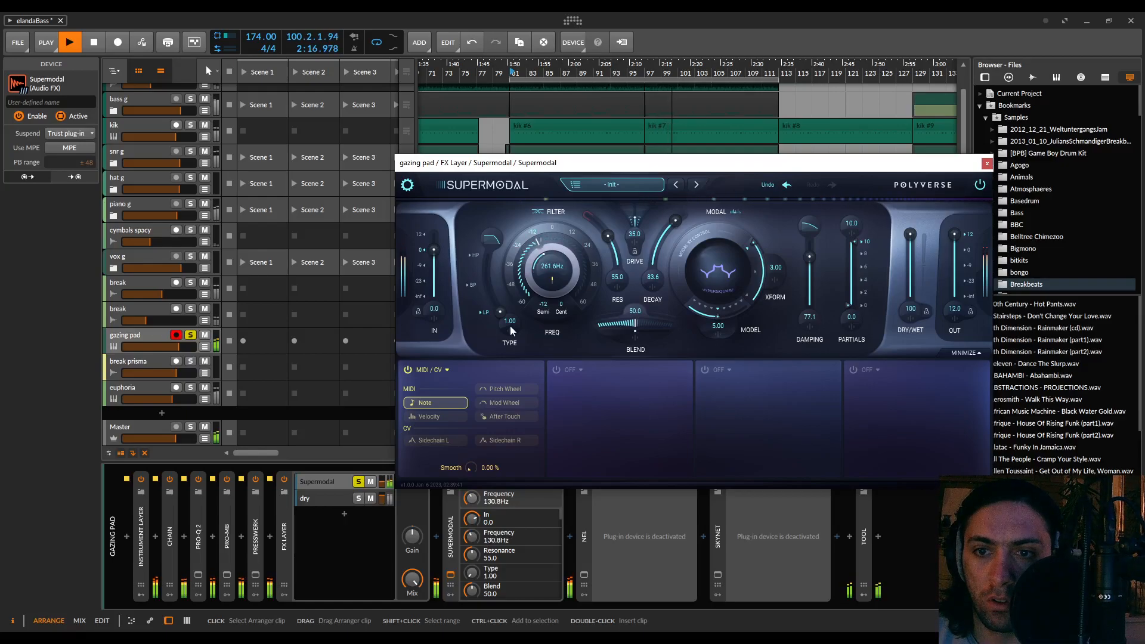
# Set Supermodal's filter type to 1.99, its resonance to 94.0 and the blend to 100
pyautogui.moveTo(637, 325); pyautogui.dragTo(488, 291)
pyautogui.moveTo(477, 236); pyautogui.dragTo(476, 260)
pyautogui.moveTo(608, 236); pyautogui.dragTo(599, 210)
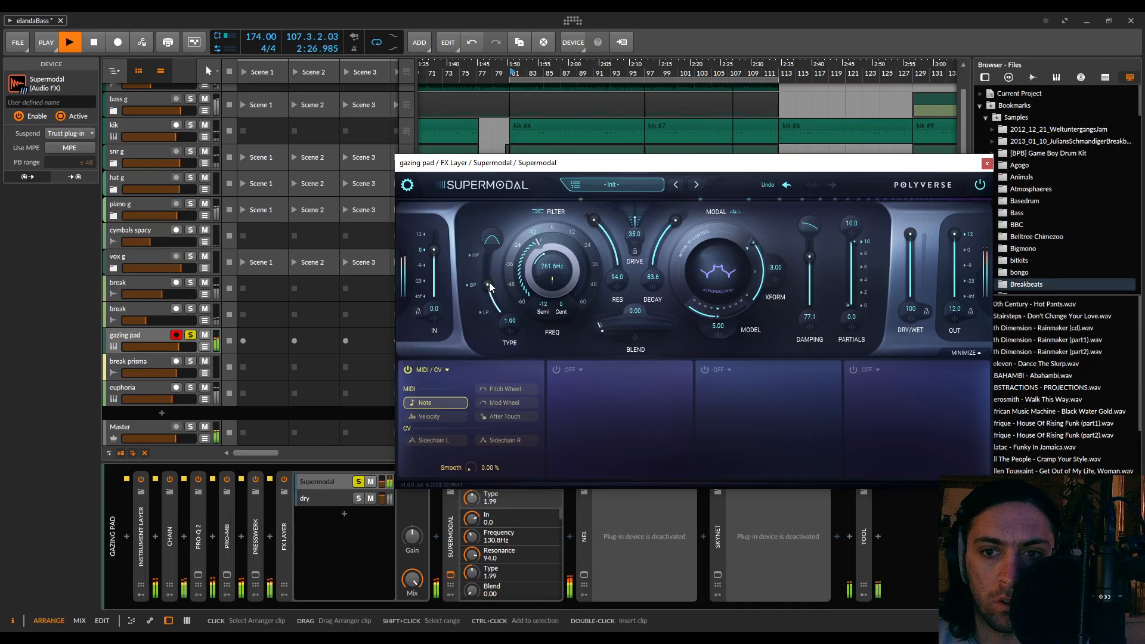
pyautogui.moveTo(610, 321); pyautogui.dragTo(699, 324)
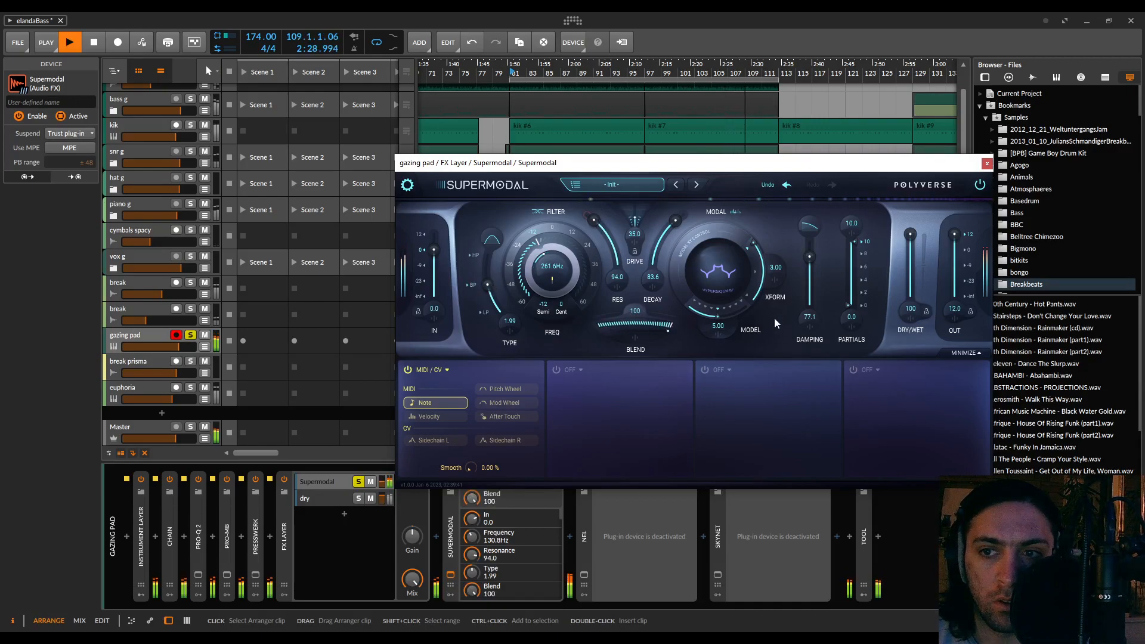
# Choose the Vibraphone modal model and set transform to 2.28, decay to 31.5, damping to 60.0 and the partials range to 2.1–5.4
pyautogui.moveTo(685, 224); pyautogui.dragTo(662, 271)
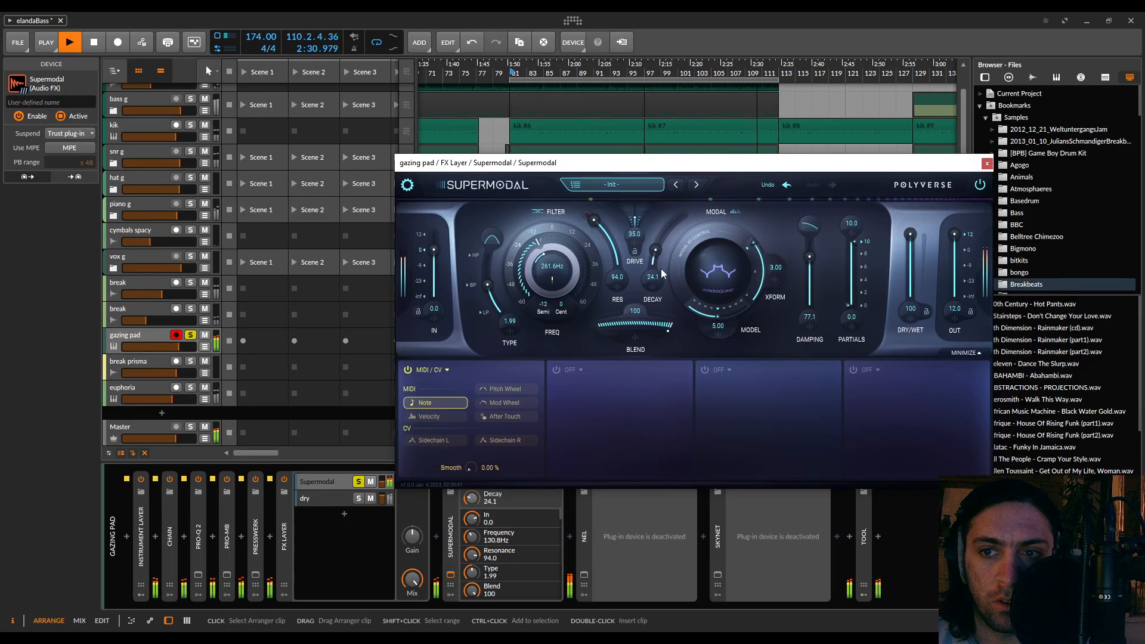
pyautogui.moveTo(675, 222); pyautogui.dragTo(675, 226)
pyautogui.click(714, 313)
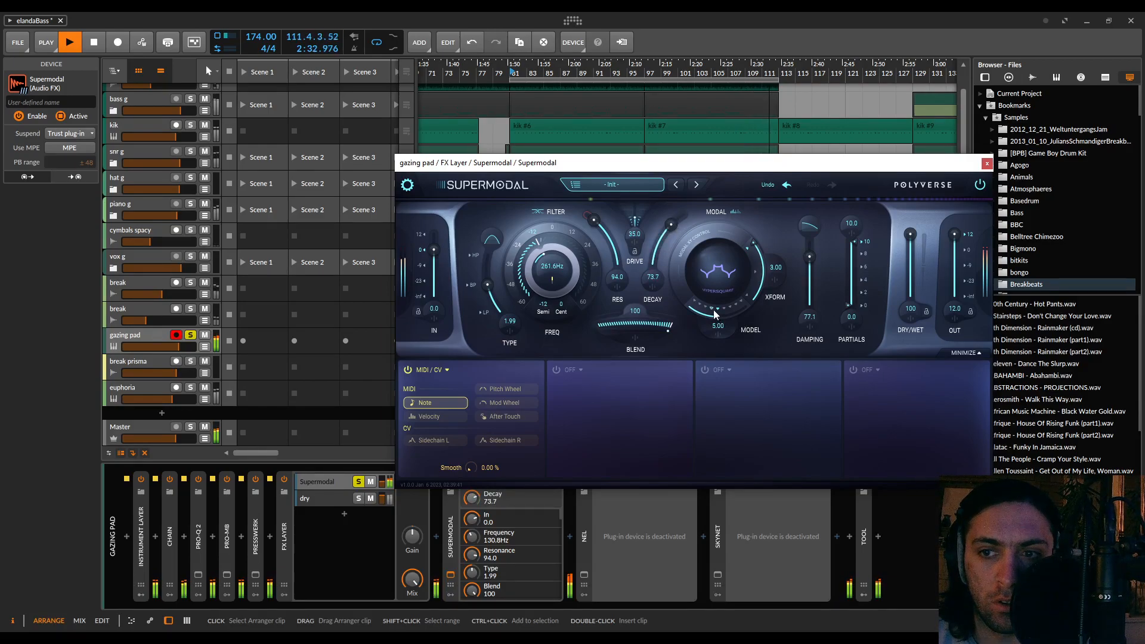
pyautogui.moveTo(754, 246); pyautogui.dragTo(769, 277)
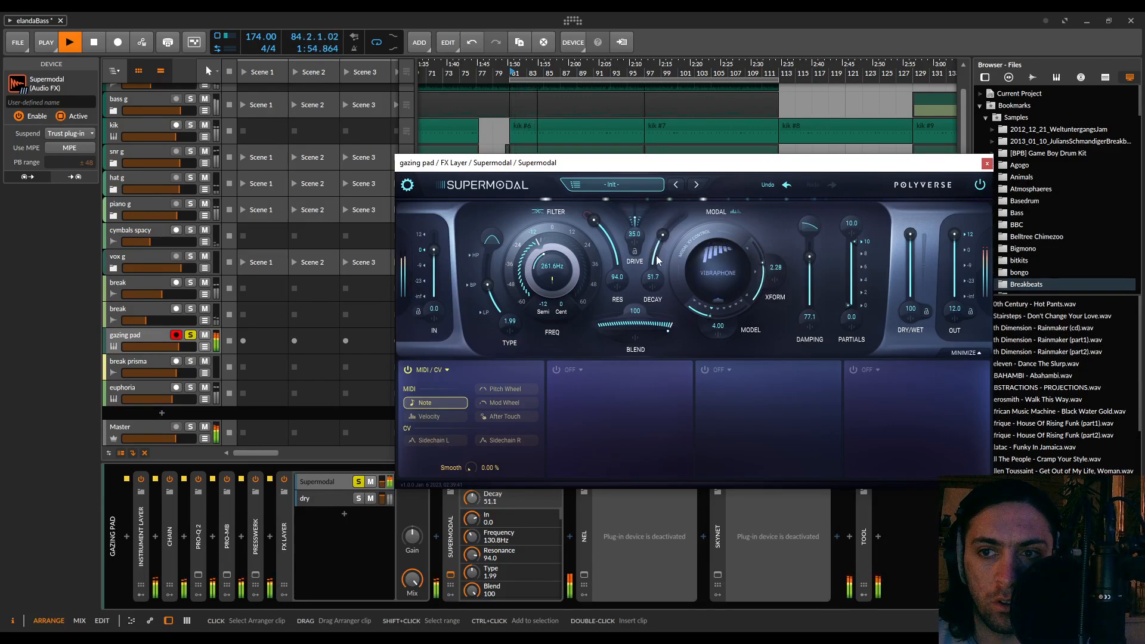
pyautogui.moveTo(653, 275); pyautogui.dragTo(653, 276)
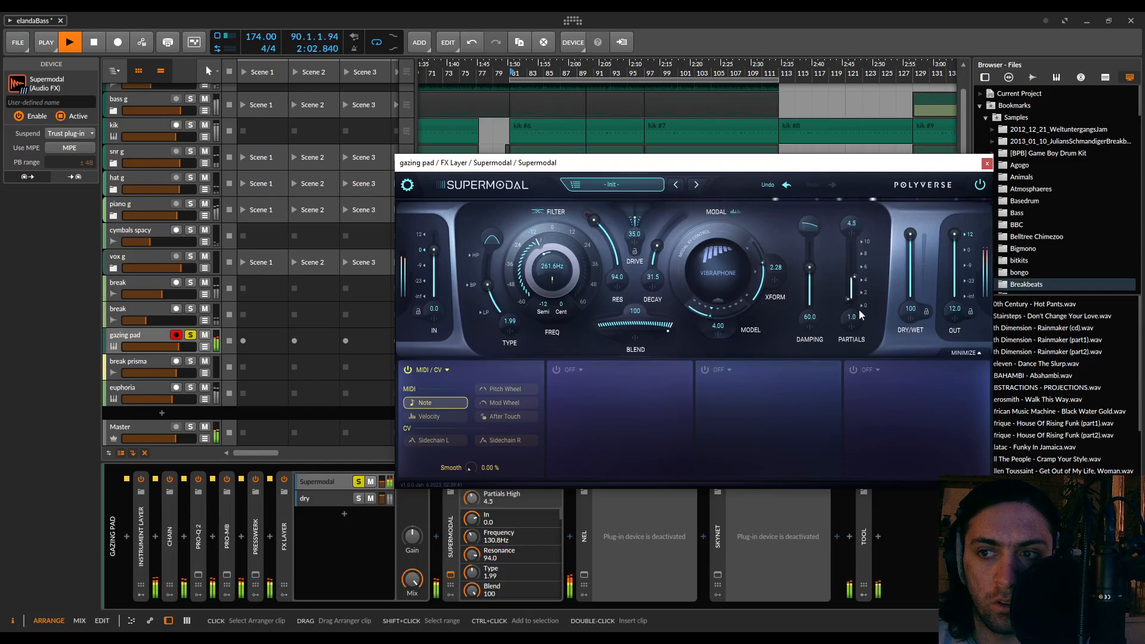
pyautogui.moveTo(850, 299); pyautogui.dragTo(854, 249)
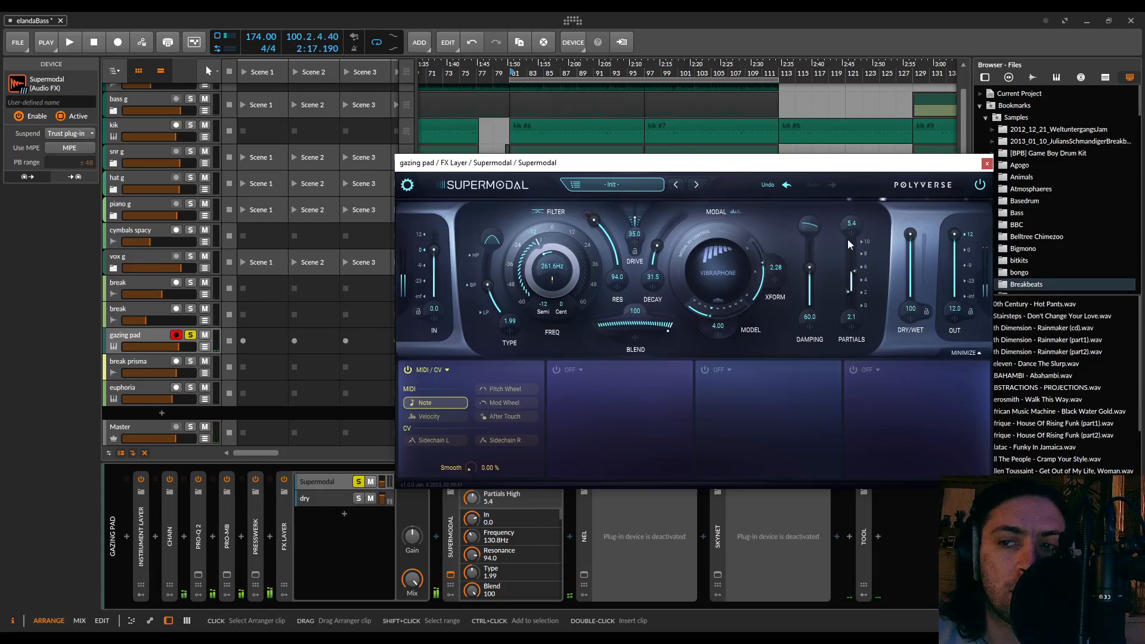
# Close and collapse Supermodal and insert the Rift Filter Lite plug-in directly behind it, in front of NEL
pyautogui.click(988, 165)
pyautogui.doubleClick(451, 543)
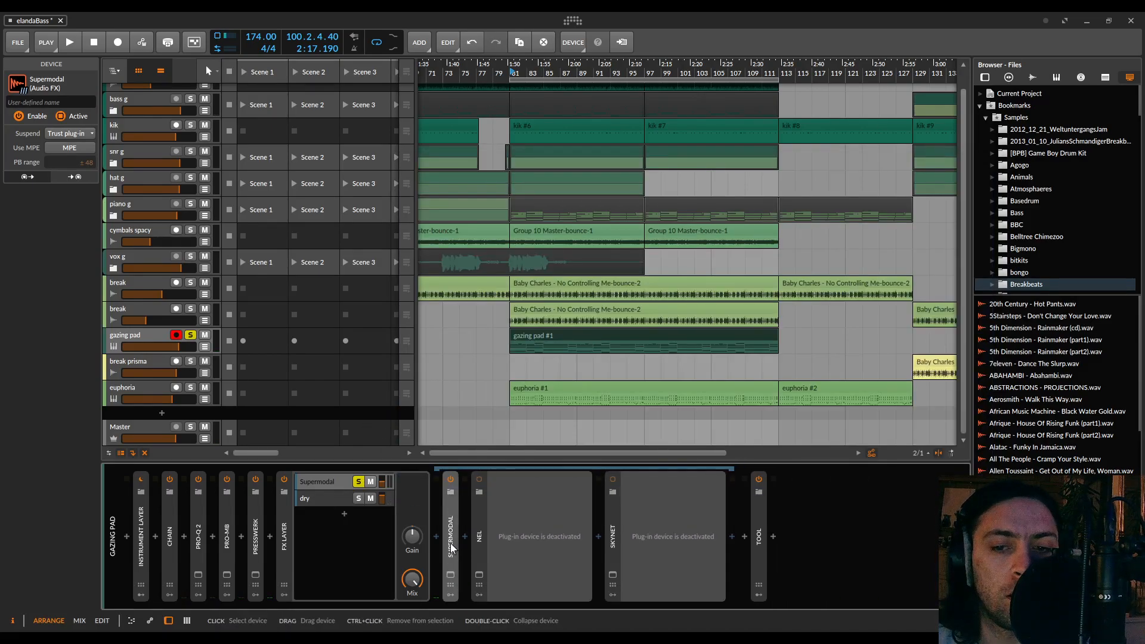
pyautogui.click(464, 537)
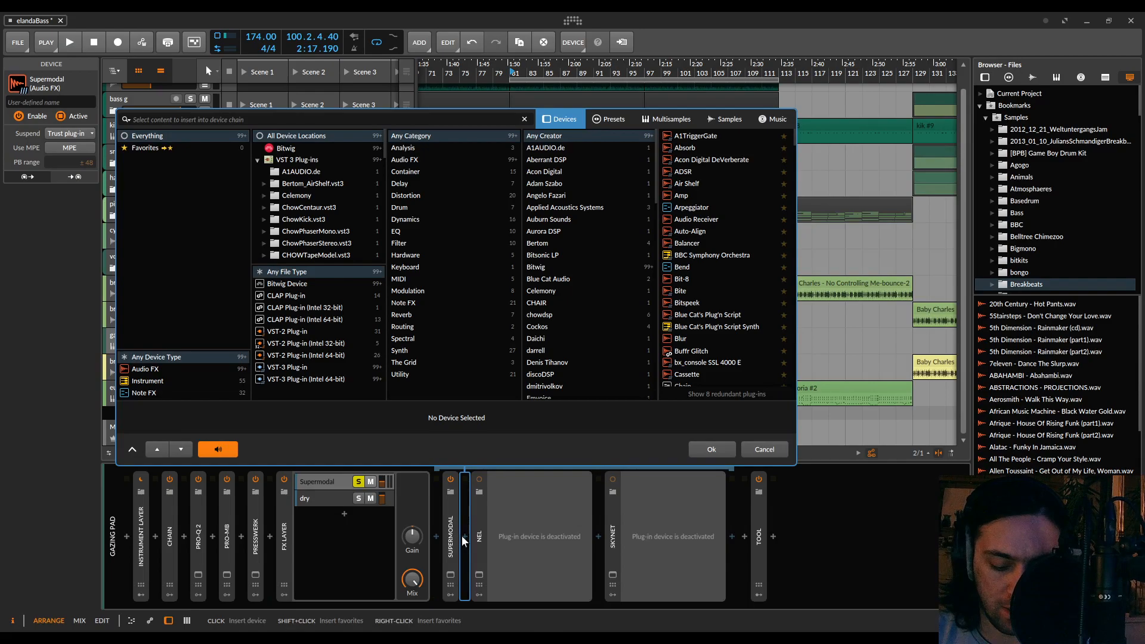
pyautogui.write('rift')
pyautogui.doubleClick(686, 147)
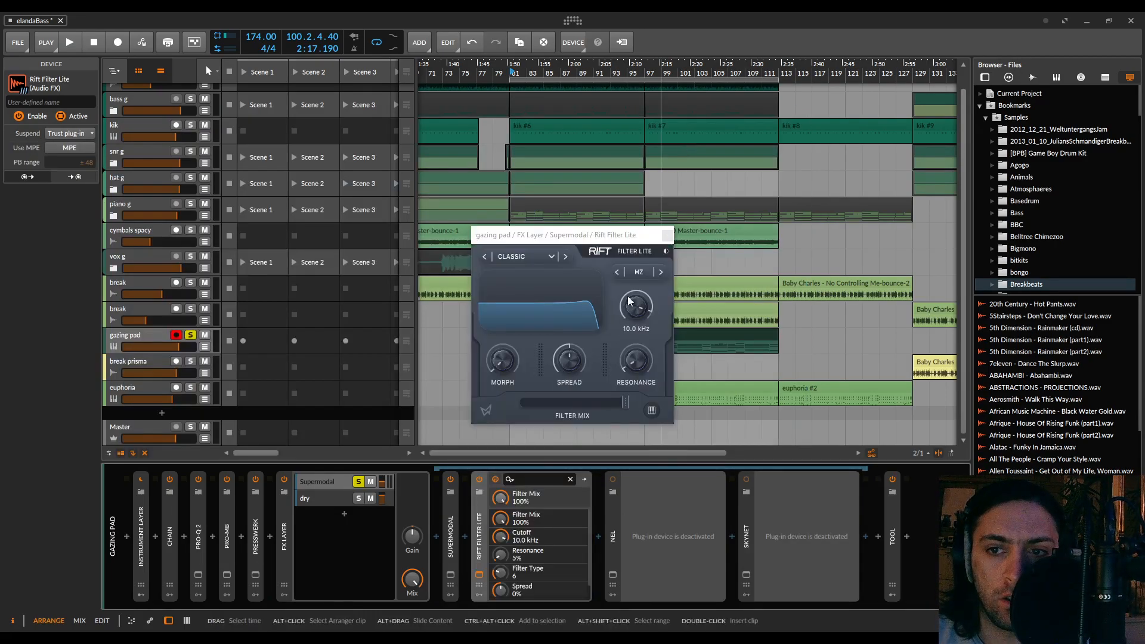
# Set Rift Filter Lite's cutoff to MIDI mode at 12, morph to 34% and adjust its resonance during playback, and collapse the device
pyautogui.moveTo(502, 360); pyautogui.dragTo(496, 314)
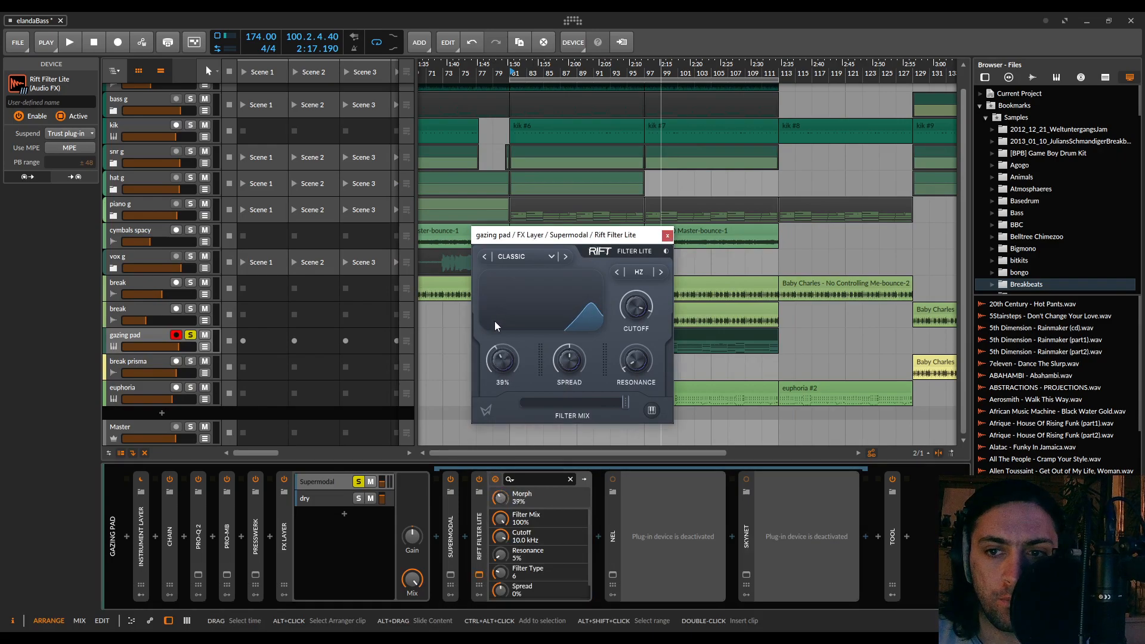
pyautogui.click(617, 275)
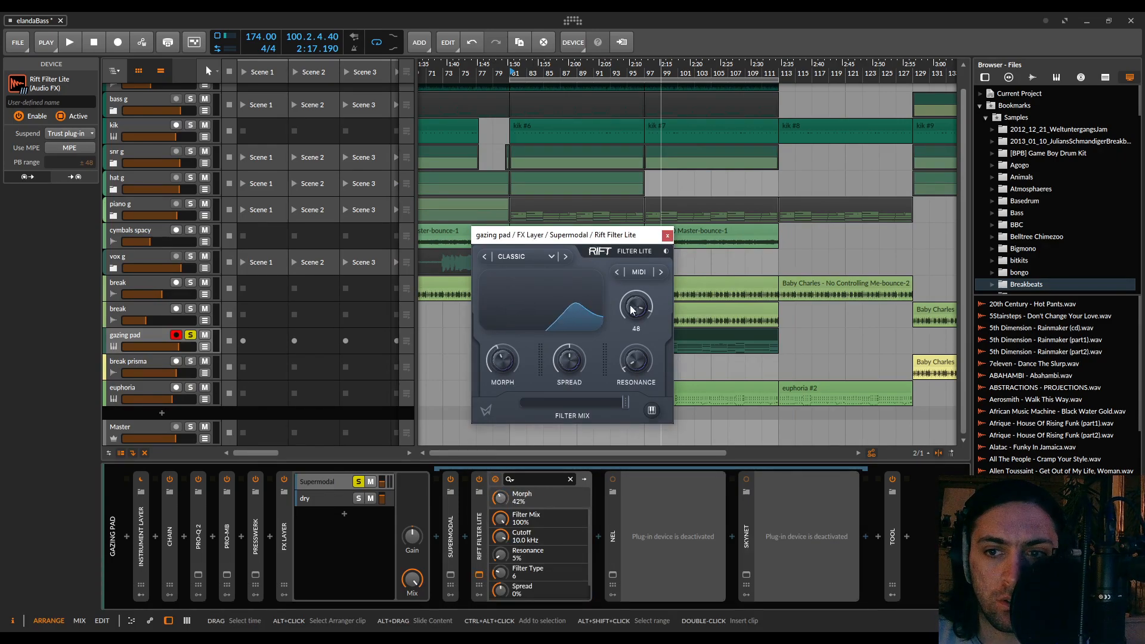
pyautogui.press('space')
pyautogui.moveTo(635, 311); pyautogui.dragTo(642, 360)
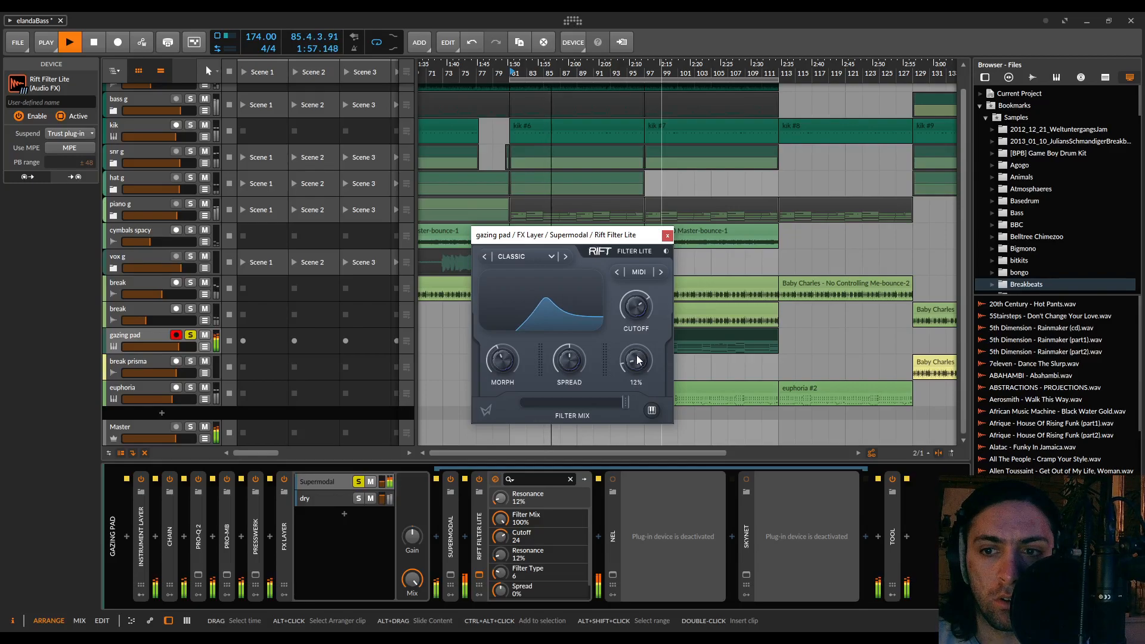
pyautogui.moveTo(634, 307); pyautogui.dragTo(647, 321)
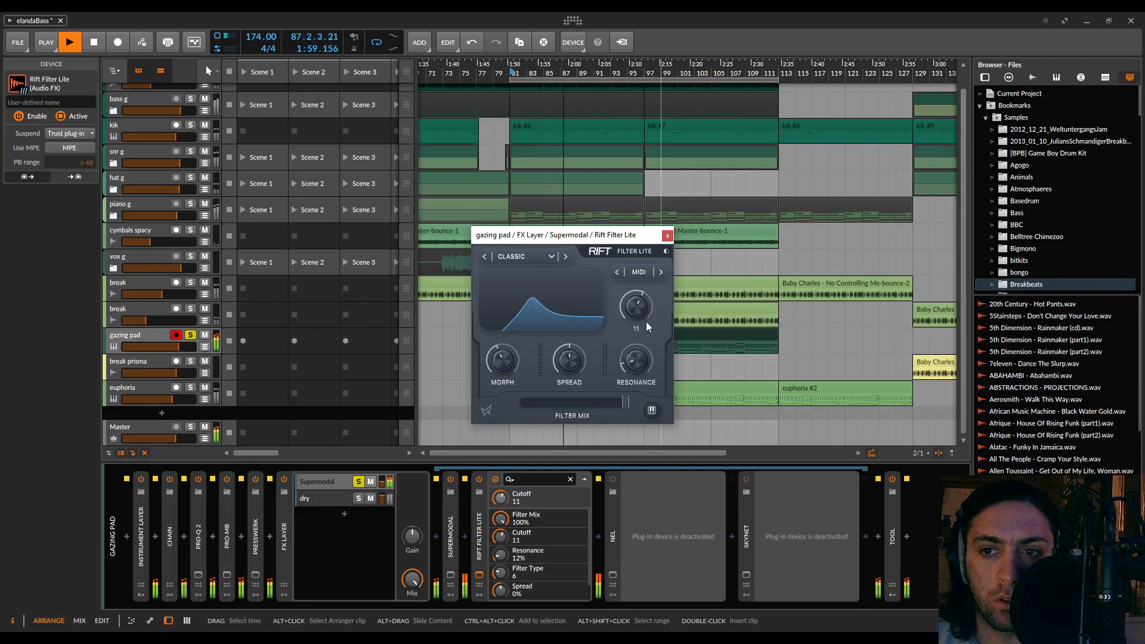
pyautogui.moveTo(508, 356); pyautogui.dragTo(510, 367)
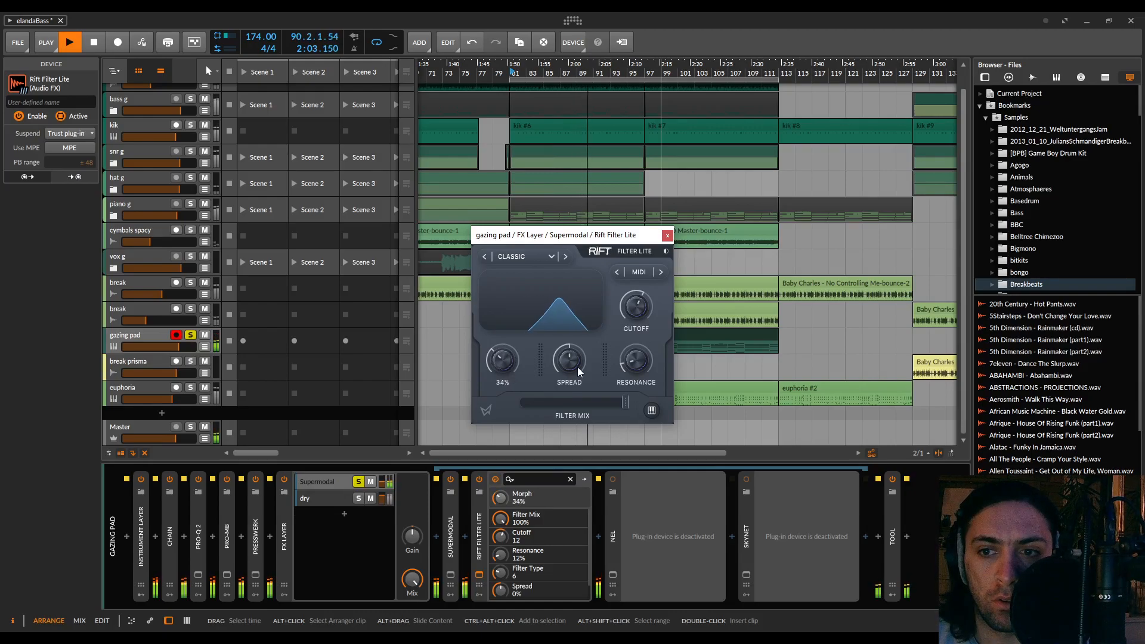
pyautogui.moveTo(642, 360); pyautogui.dragTo(640, 362)
pyautogui.press('space')
pyautogui.click(668, 235)
pyautogui.doubleClick(482, 538)
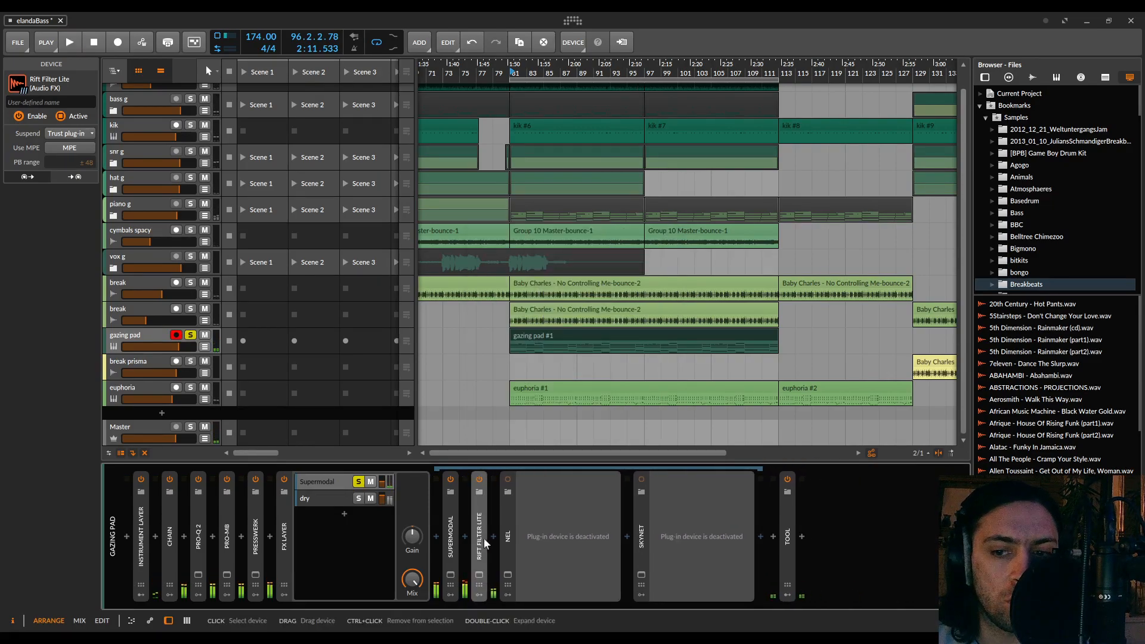
# Reactivate the NEL plug-in, open its window and start playback of the gazing pad
pyautogui.click(510, 544)
pyautogui.hotkey('alt', 'a')
pyautogui.click(507, 574)
pyautogui.press('space')
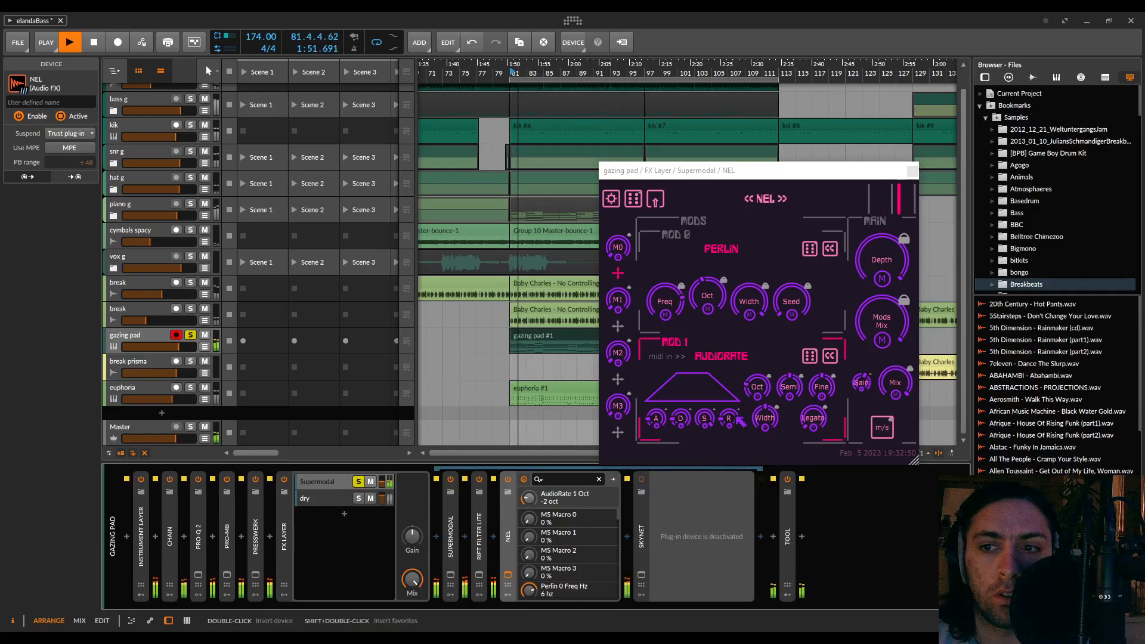
# Raise the octave of NEL's Mod 1 AudioRate to 0, adjust its stereo width and lower the main depth
pyautogui.moveTo(760, 385); pyautogui.dragTo(760, 356)
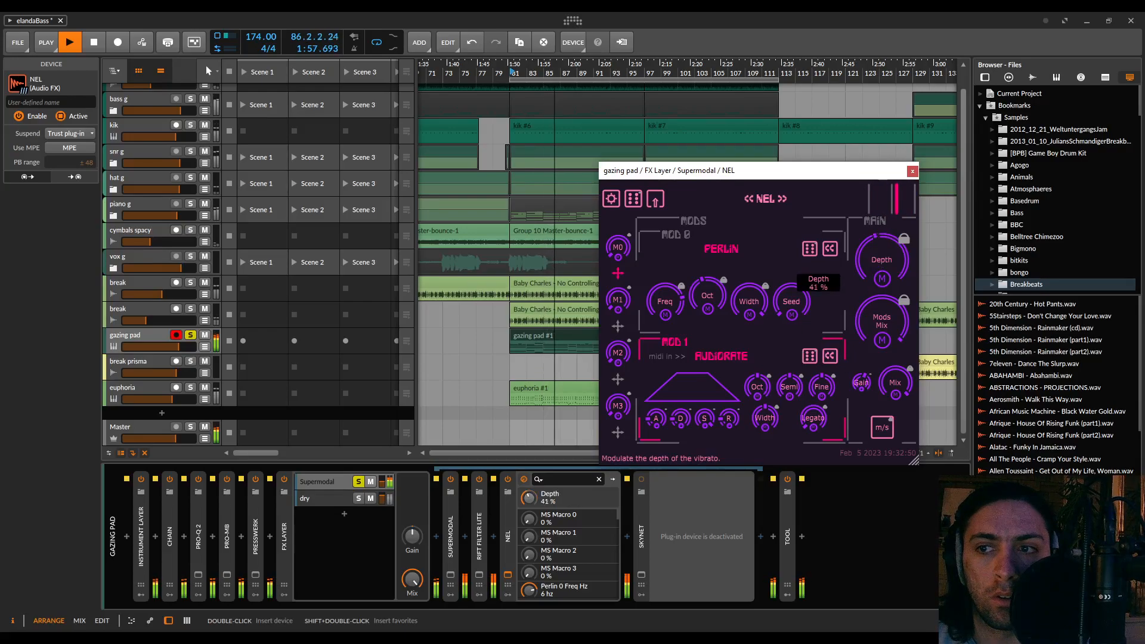
pyautogui.moveTo(882, 260); pyautogui.dragTo(881, 278)
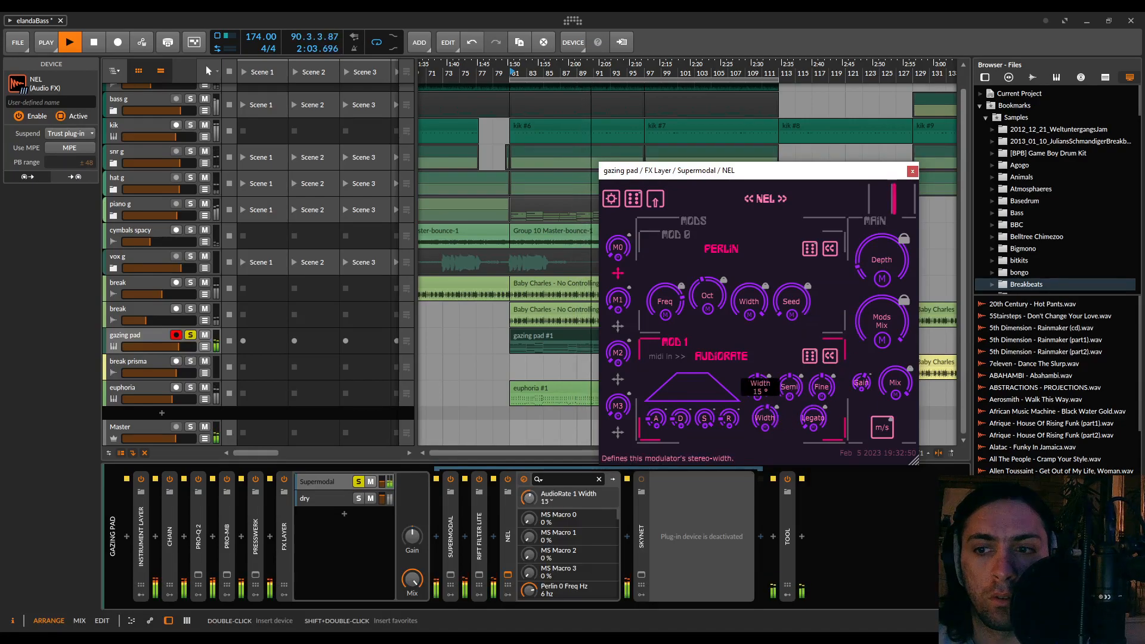
pyautogui.moveTo(766, 417); pyautogui.dragTo(762, 384)
# Replace NEL's Mod 0 Perlin modulator with AudioRate at -2 octaves and adjust its stereo width
pyautogui.click(830, 249)
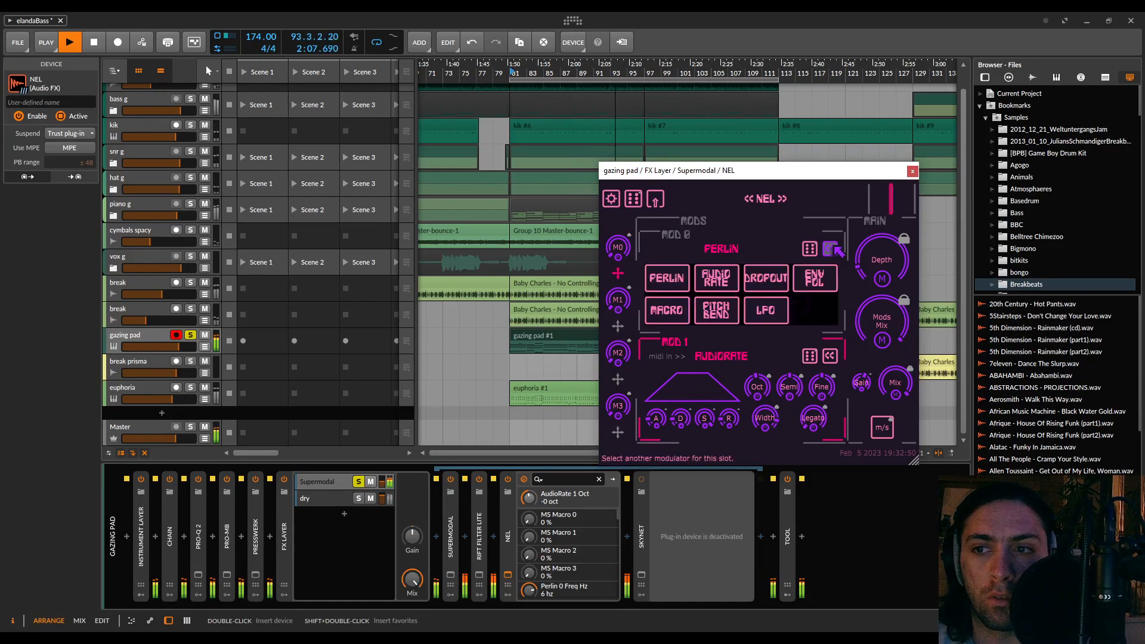
pyautogui.click(727, 279)
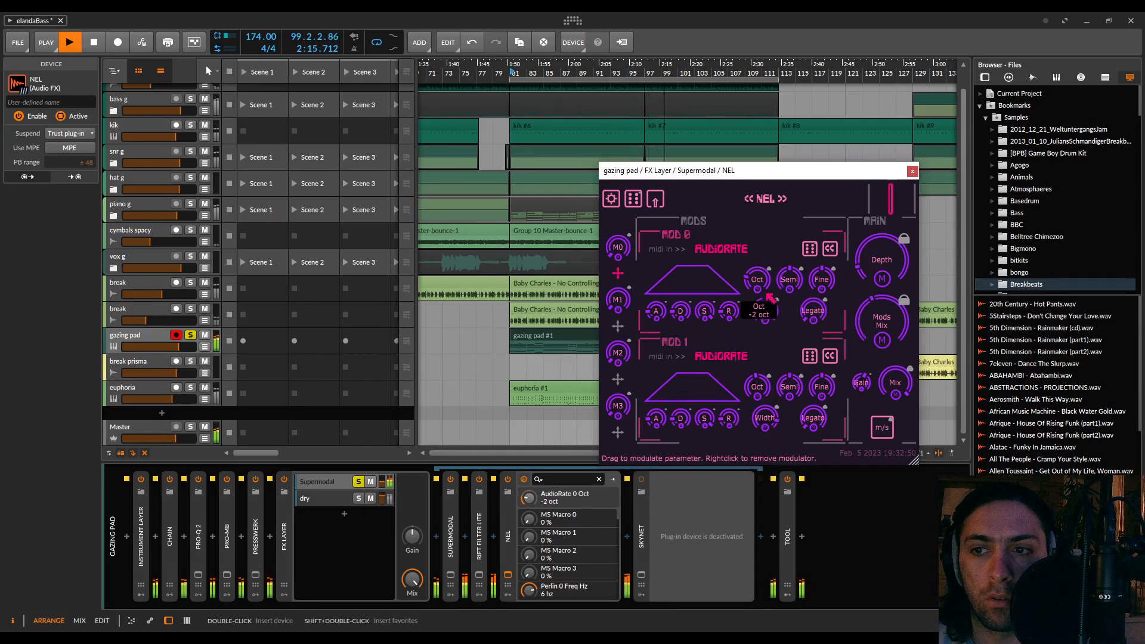
pyautogui.moveTo(765, 311); pyautogui.dragTo(765, 300)
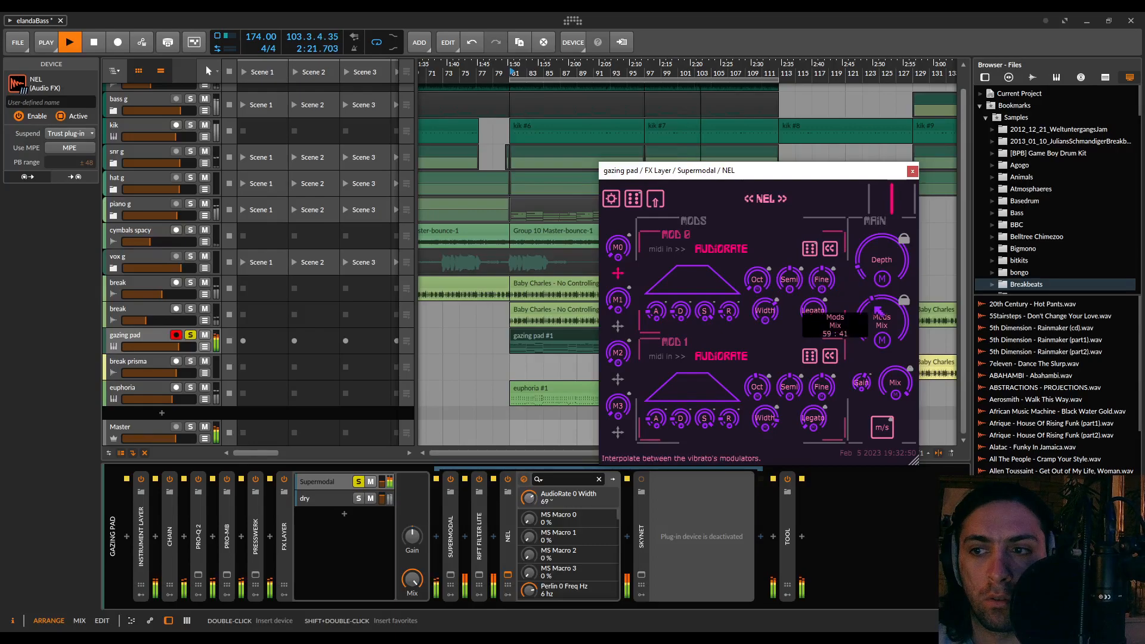
# Check NEL's audio settings, set its depth to 81% and dry/wet mix to 0 : 100, and close and collapse it
pyautogui.click(610, 198)
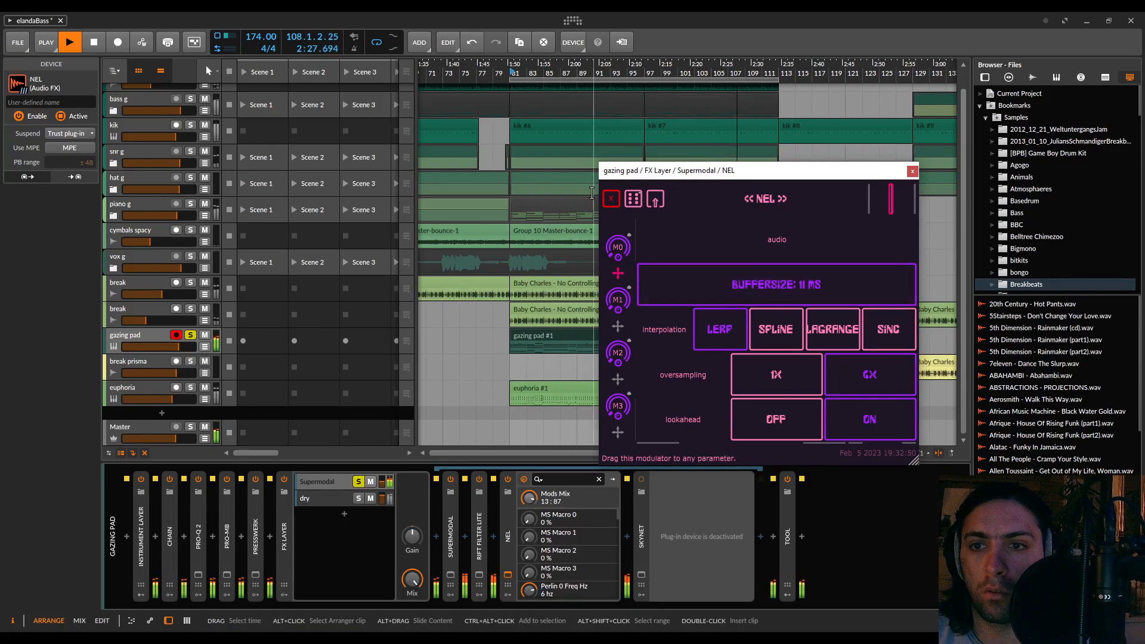
pyautogui.click(611, 199)
pyautogui.moveTo(899, 263); pyautogui.dragTo(899, 156)
pyautogui.moveTo(882, 325); pyautogui.dragTo(892, 329)
pyautogui.moveTo(896, 382); pyautogui.dragTo(896, 310)
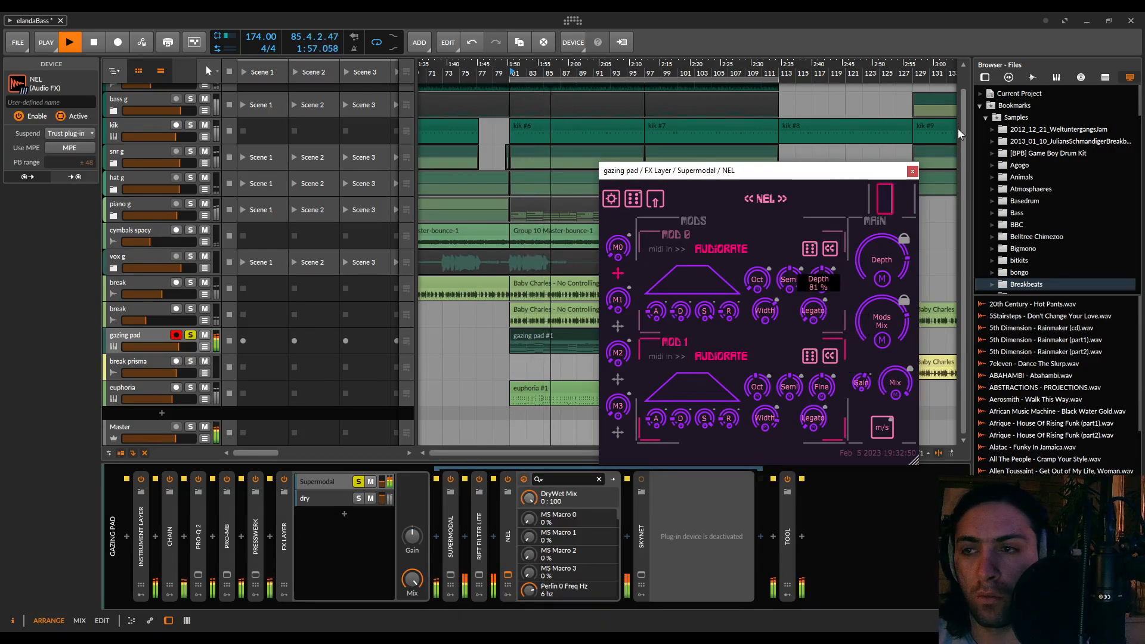
pyautogui.click(913, 171)
pyautogui.press('space')
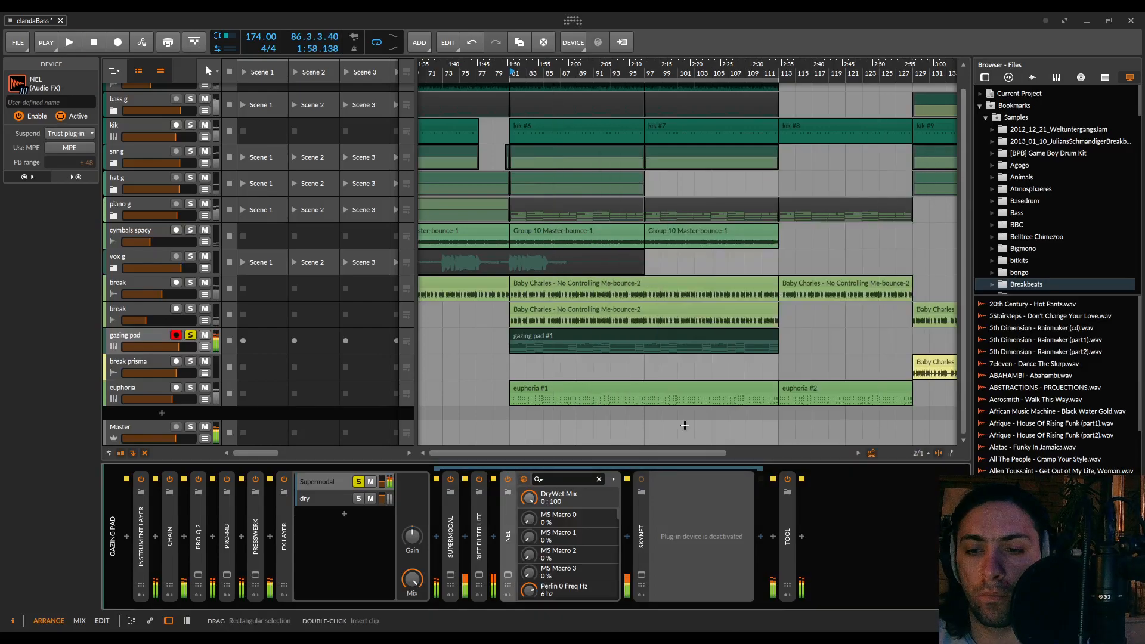
pyautogui.doubleClick(508, 550)
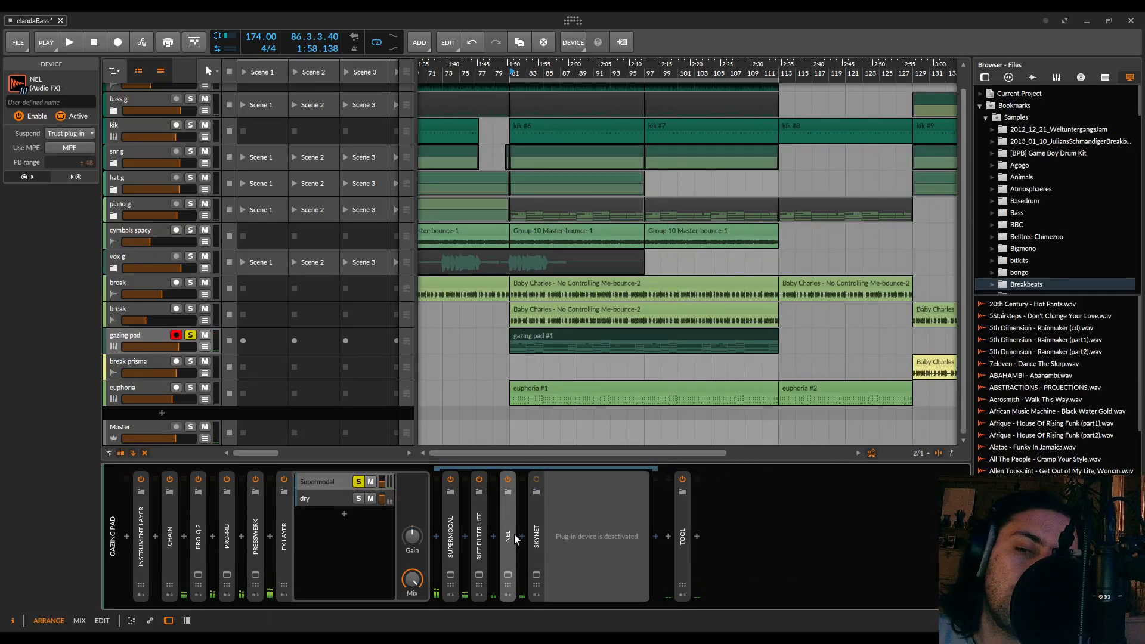
# Reactivate the SkyNet plug-in behind NEL and briefly audition the gazing pad through the whole chain
pyautogui.click(540, 524)
pyautogui.hotkey('alt', 'a')
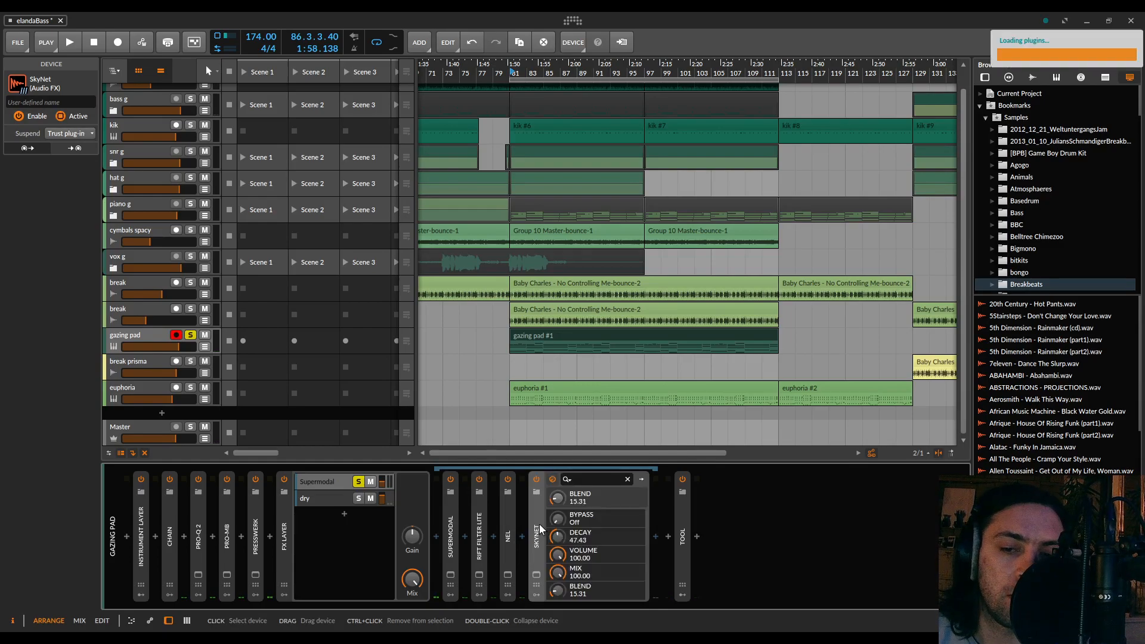
pyautogui.press('space')
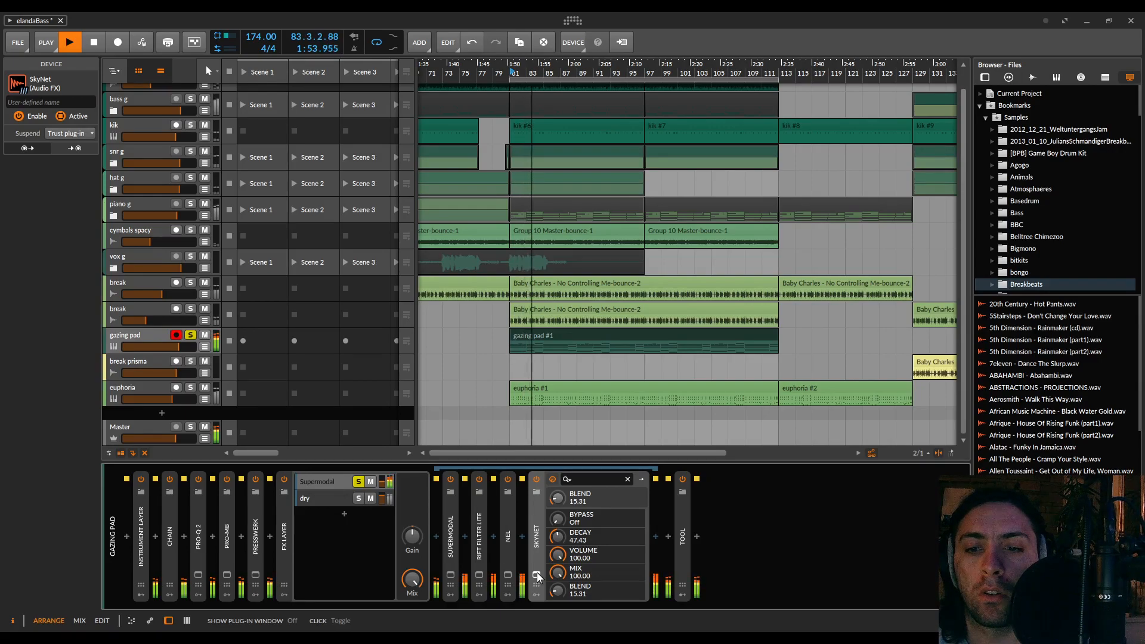
pyautogui.press('space')
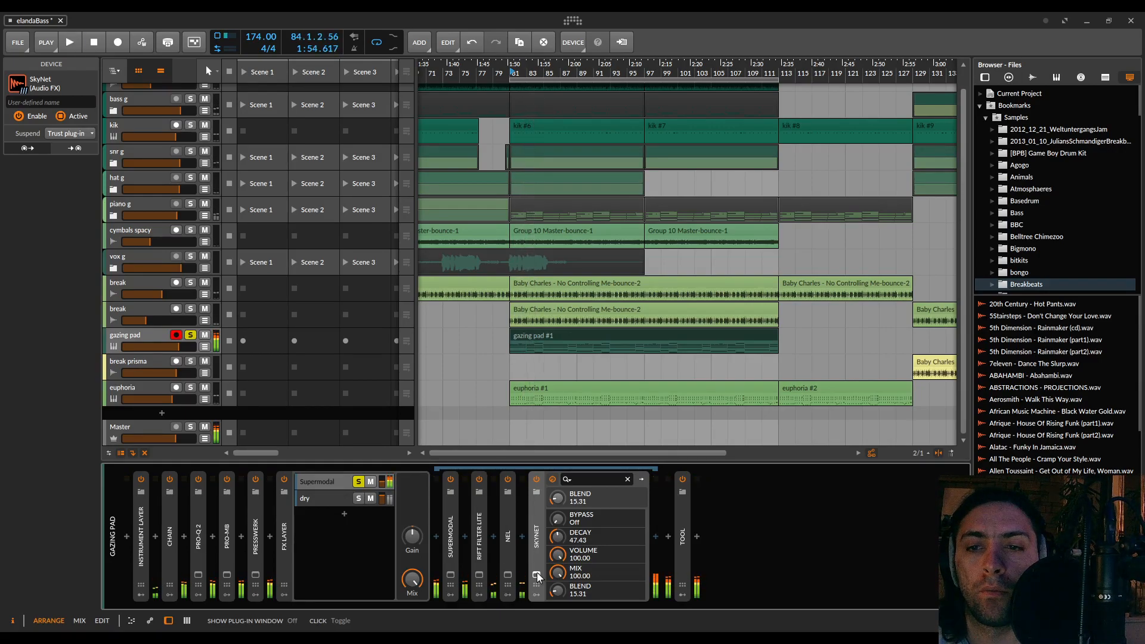
# Inspect the notes of the gazing pad clip in an enlarged note editor and close the editor again
pyautogui.doubleClick(528, 335)
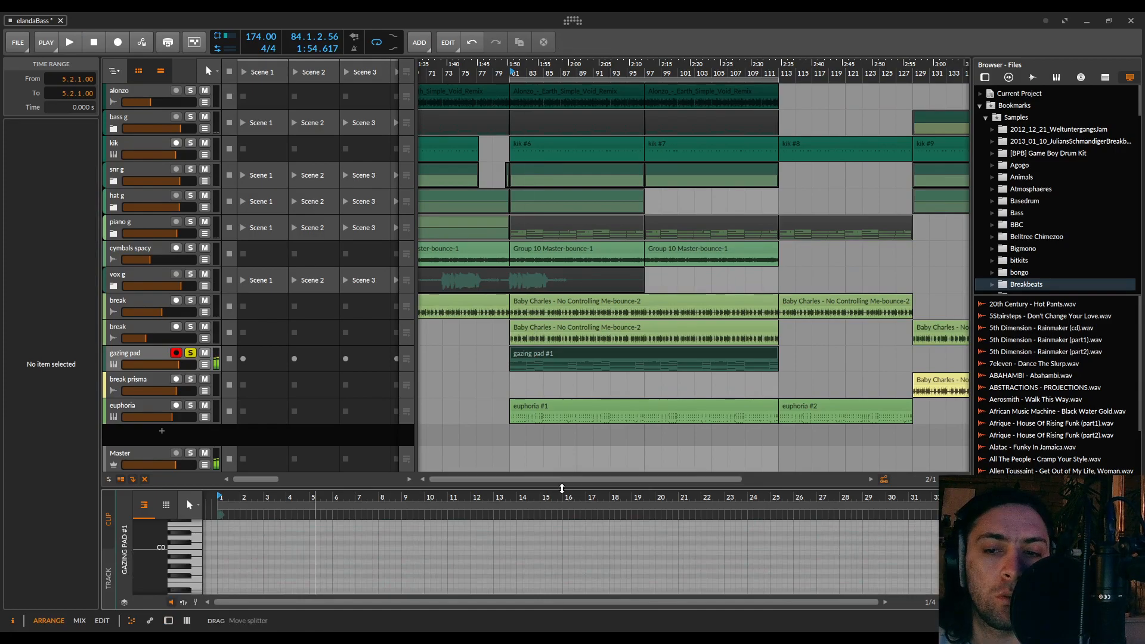
pyautogui.moveTo(562, 489); pyautogui.dragTo(562, 173)
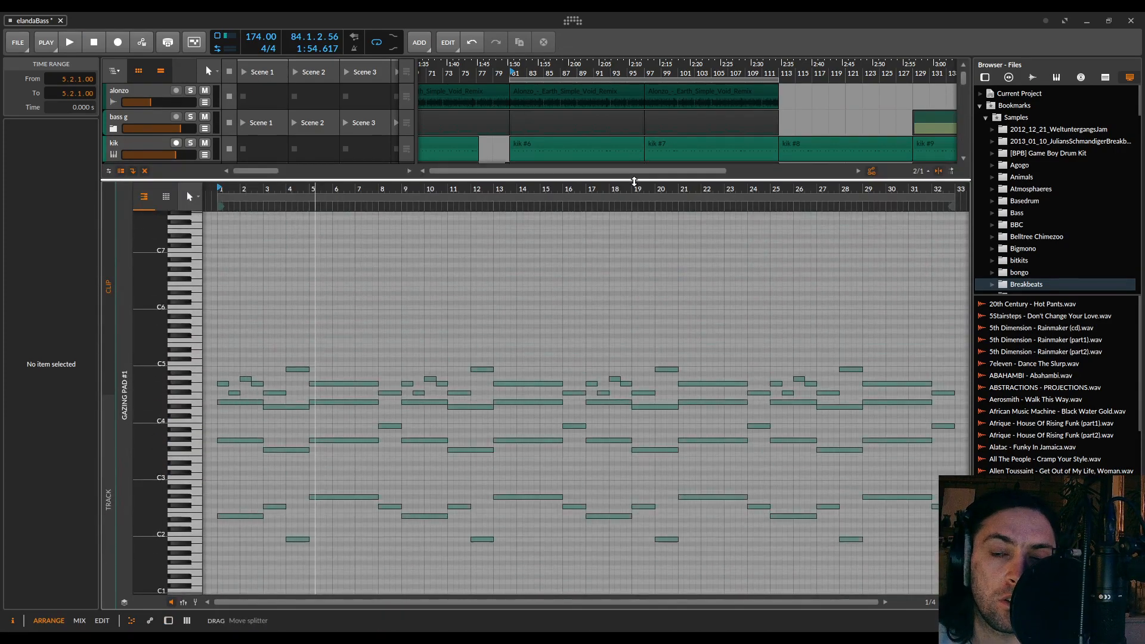
pyautogui.moveTo(634, 181); pyautogui.dragTo(649, 606)
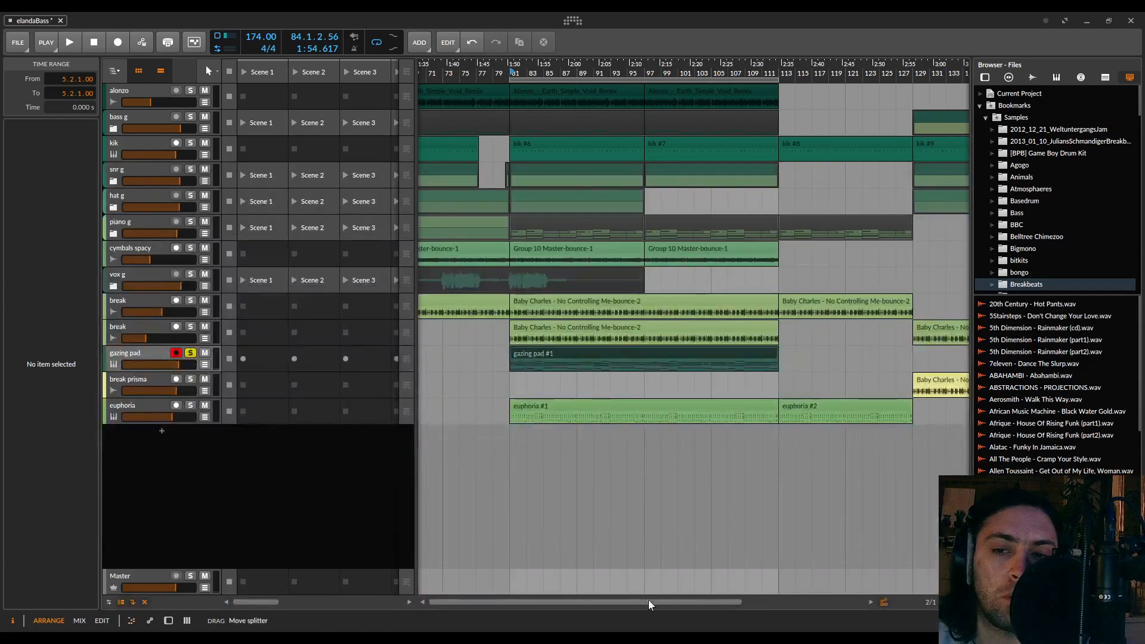
# Delete NEL from the gazing pad's Supermodal layer and briefly audition the remaining chain into SkyNet
pyautogui.doubleClick(141, 353)
pyautogui.click(507, 537)
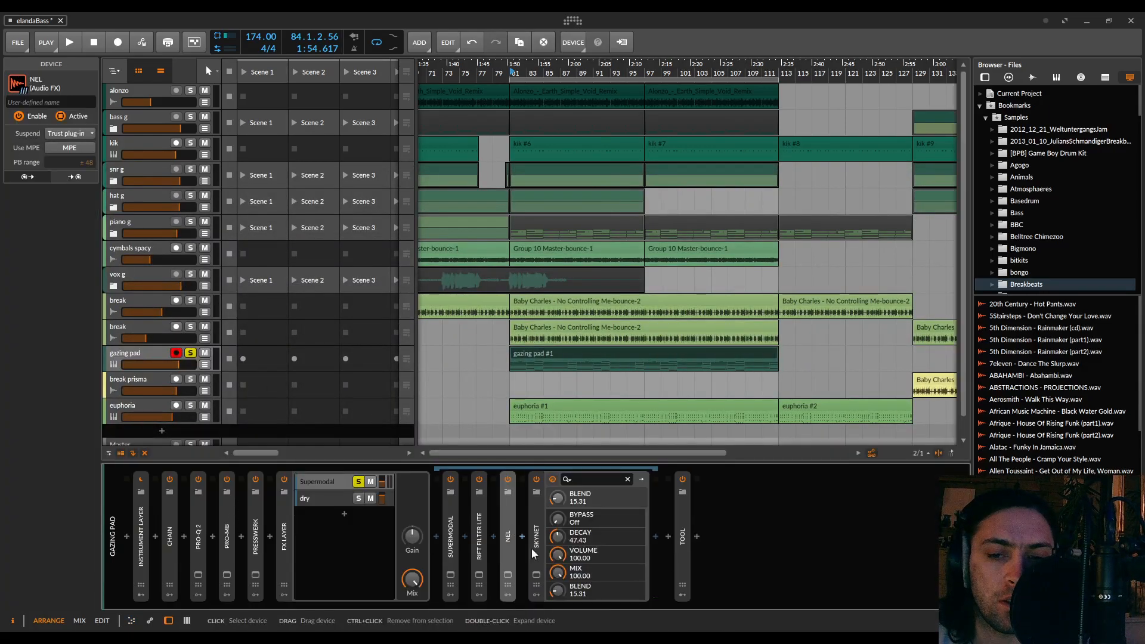
pyautogui.press('Delete')
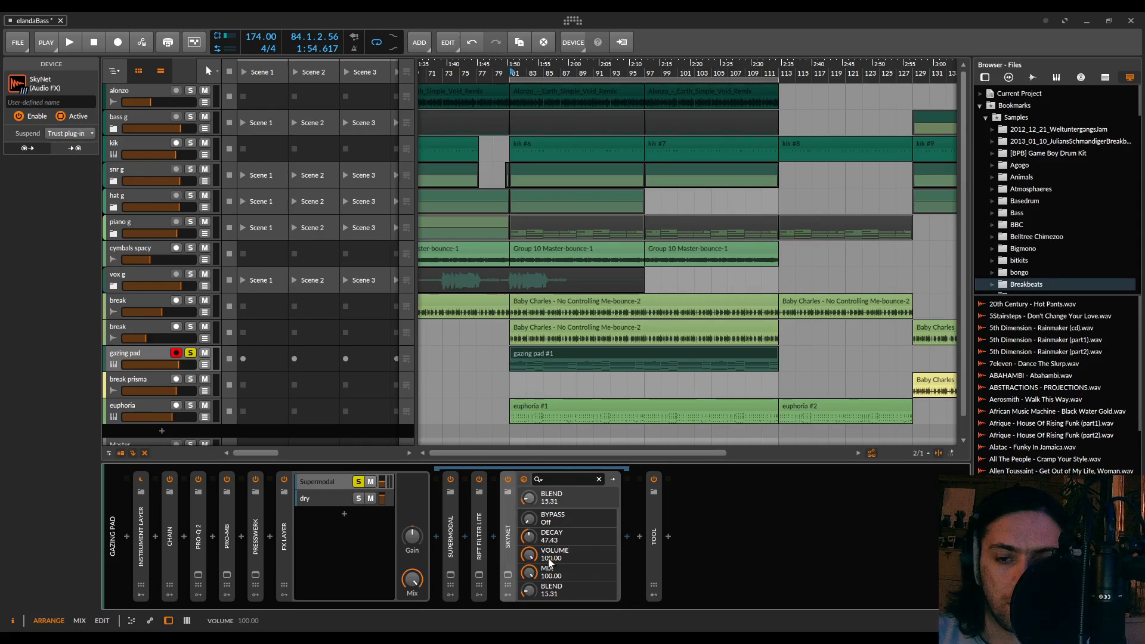
pyautogui.press('space')
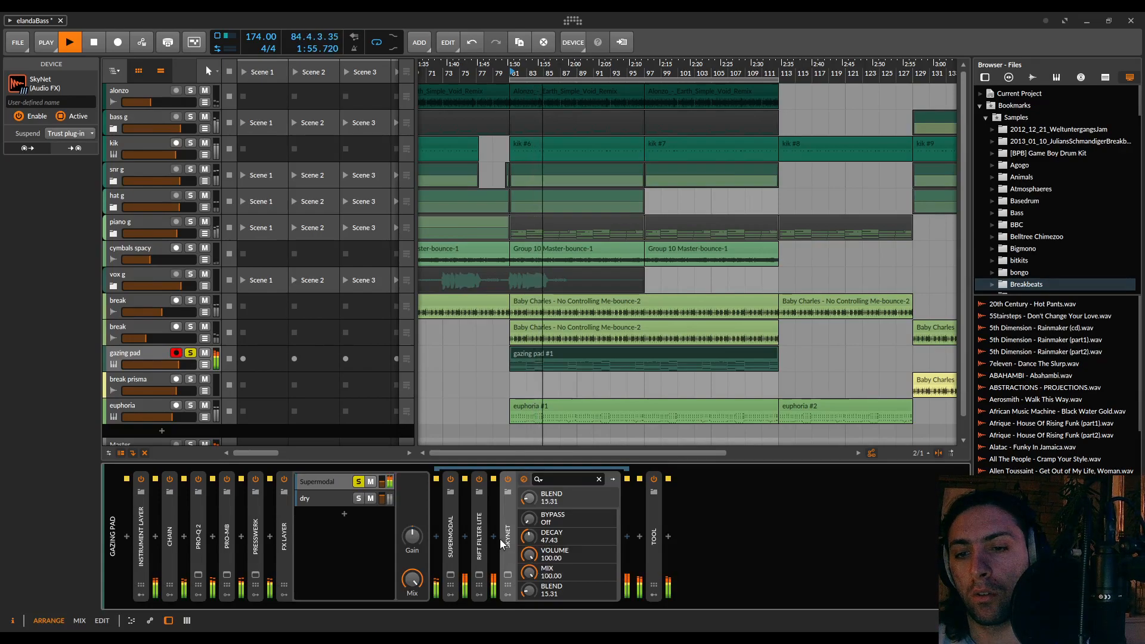
pyautogui.press('space')
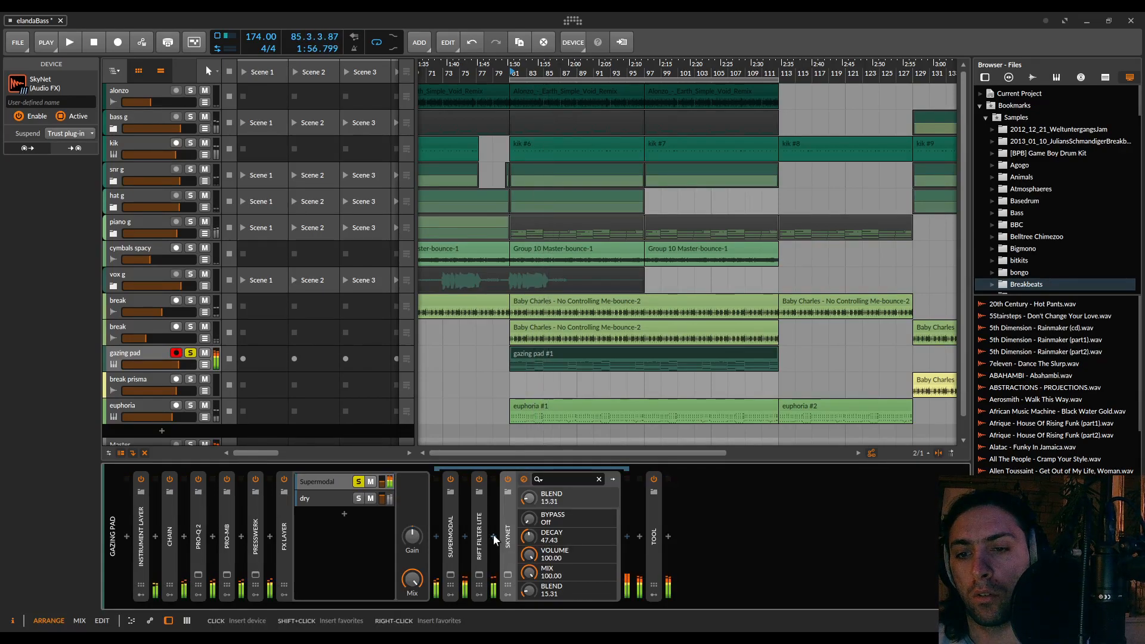
# Insert a Saturator between Rift Filter Lite and SkyNet and start playback
pyautogui.click(493, 534)
pyautogui.write('satur')
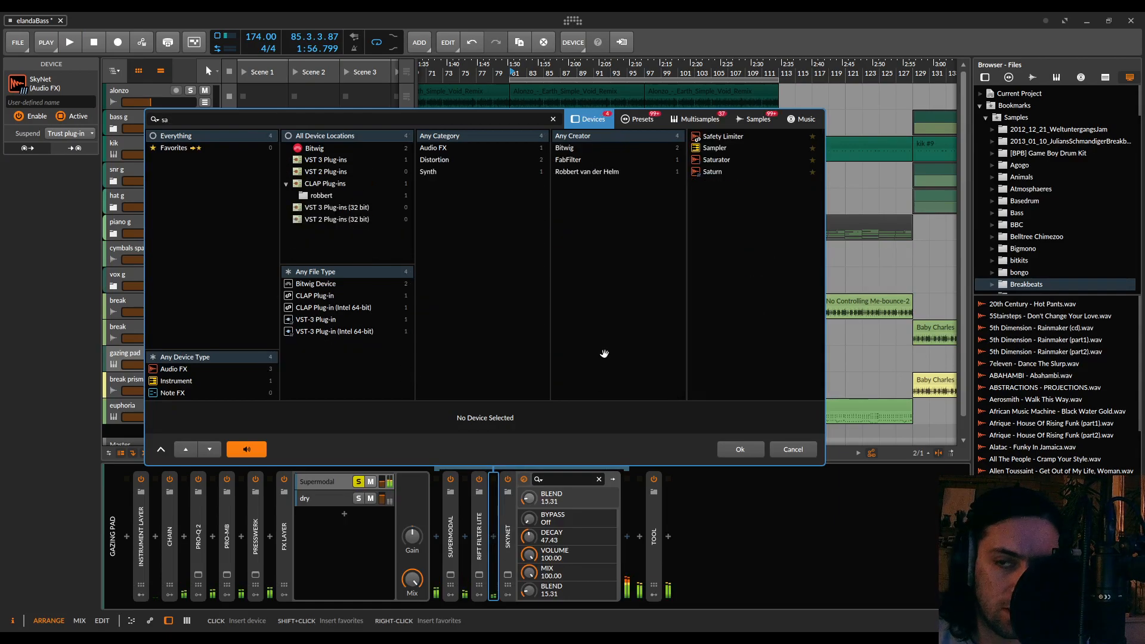
pyautogui.doubleClick(714, 135)
pyautogui.press('space')
# Shape the Saturator curve with a Loud threshold of -13.4 dB, Loud ratio of -133% and Quiet ratio of 34.5%, and collapse the device
pyautogui.moveTo(737, 500); pyautogui.dragTo(738, 534)
pyautogui.moveTo(737, 577); pyautogui.dragTo(738, 590)
pyautogui.moveTo(738, 538); pyautogui.dragTo(739, 547)
pyautogui.moveTo(744, 503); pyautogui.dragTo(744, 500)
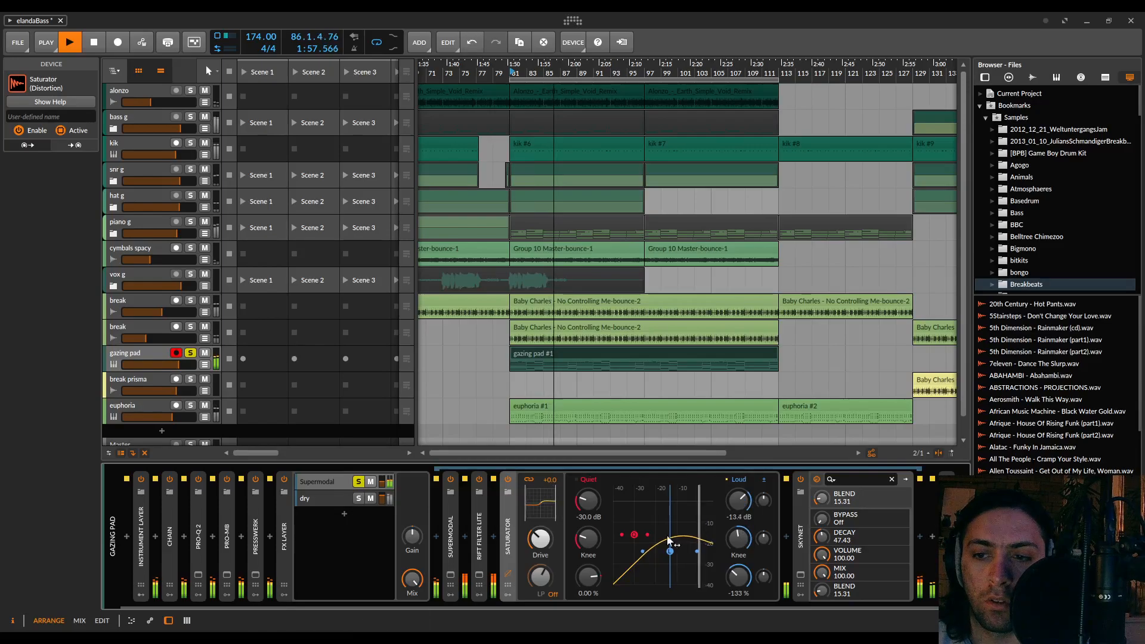
pyautogui.moveTo(587, 579)
pyautogui.mouseDown()
pyautogui.moveTo(587, 566)
pyautogui.moveTo(553, 588)
pyautogui.moveTo(541, 564)
pyautogui.moveTo(589, 582)
pyautogui.mouseUp()
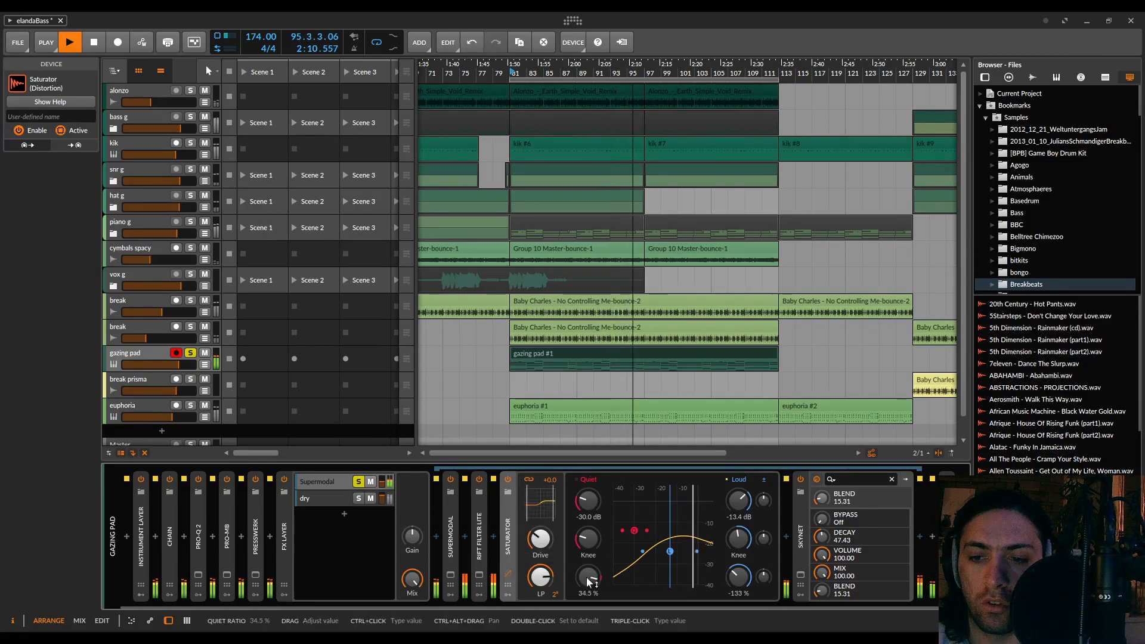
pyautogui.click(507, 537)
# Raise Rift Filter Lite's filter mix fully, set its resonance to 13%, and close the plug-in window
pyautogui.click(480, 575)
pyautogui.moveTo(627, 403); pyautogui.dragTo(710, 398)
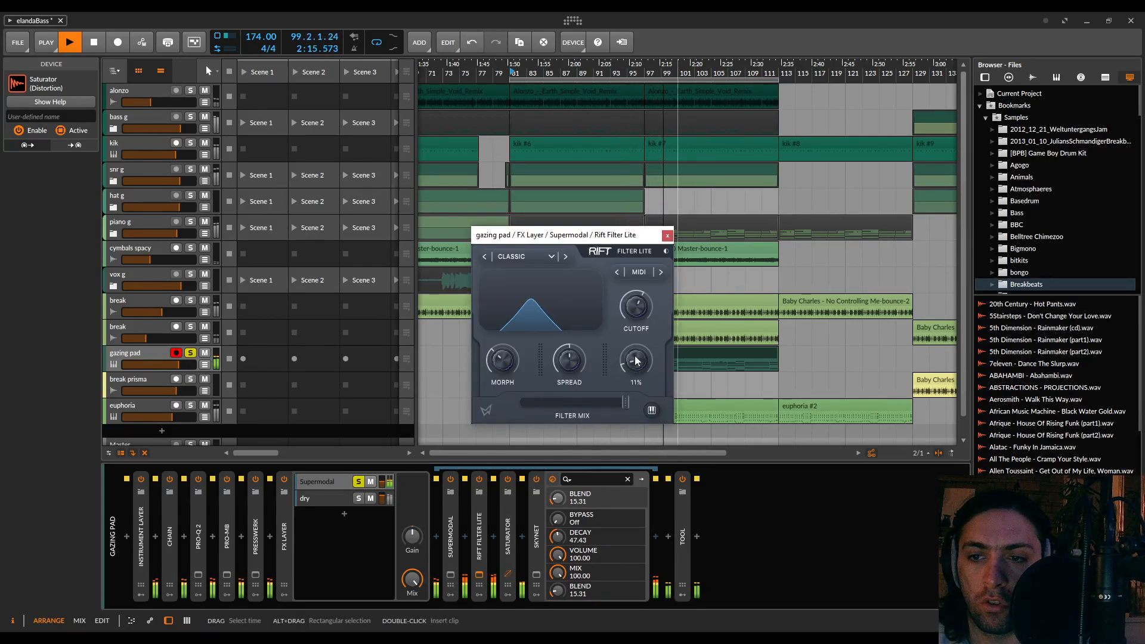
pyautogui.moveTo(639, 331); pyautogui.dragTo(639, 355)
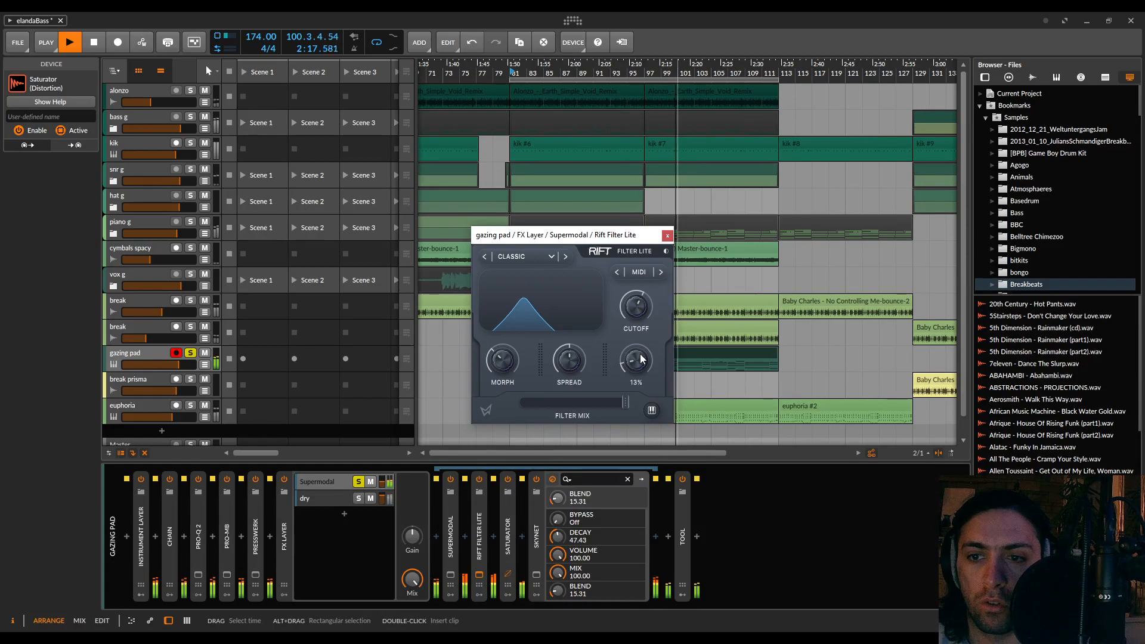
pyautogui.click(667, 235)
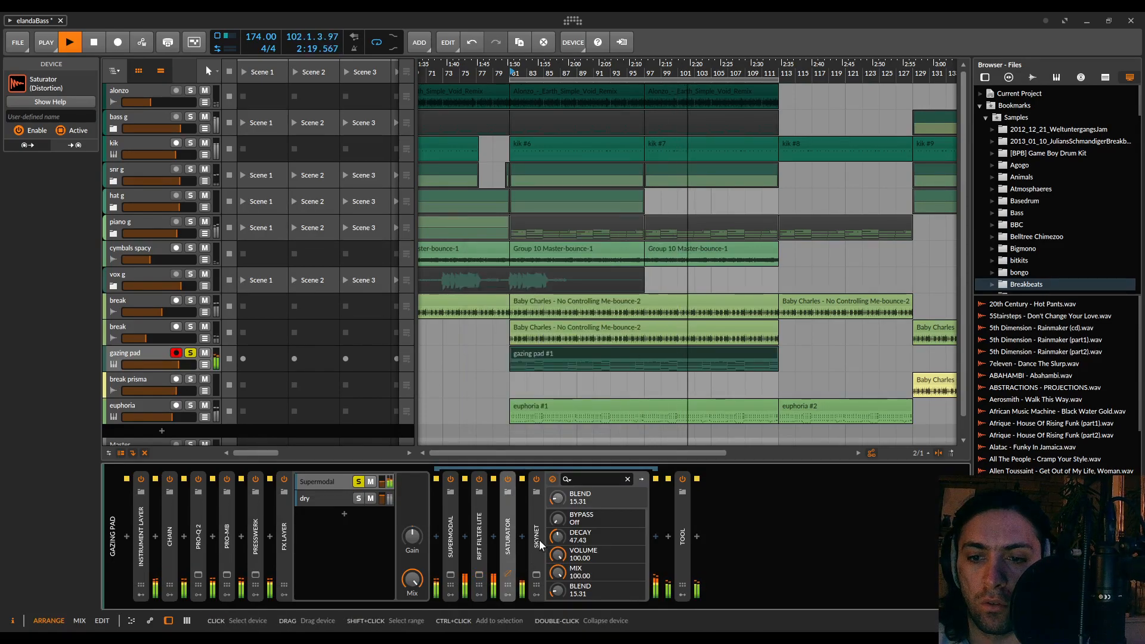
# Collapse SkyNet, unsolo the Supermodal layer, and set its volume to about -17.2 dB during playback alongside the dry layer
pyautogui.doubleClick(538, 541)
pyautogui.press('space')
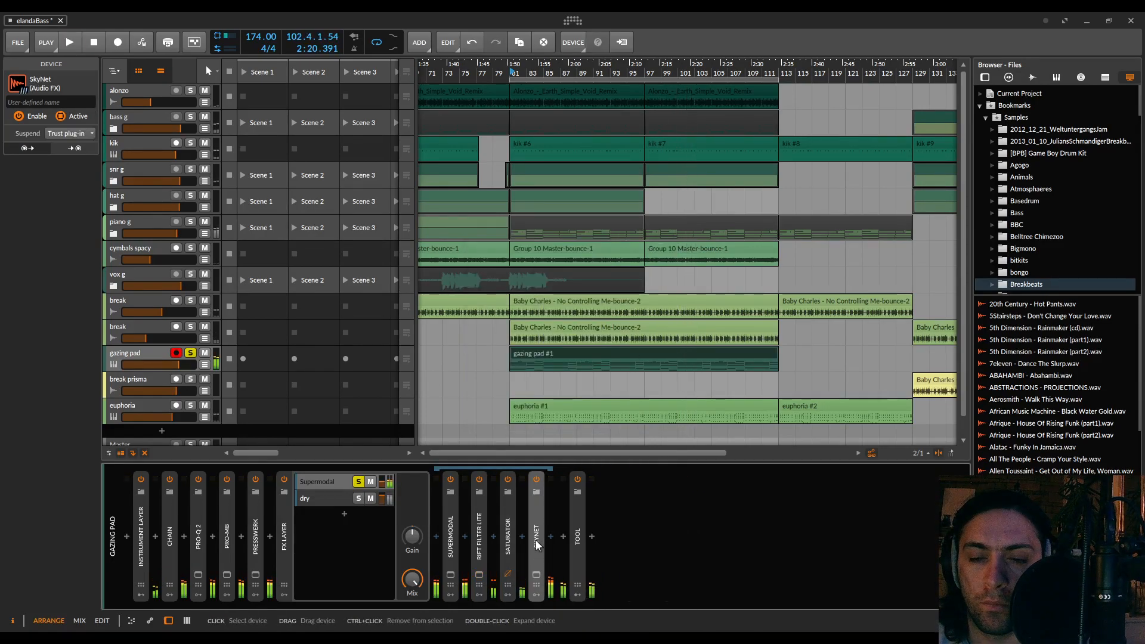
pyautogui.click(357, 482)
pyautogui.press('space')
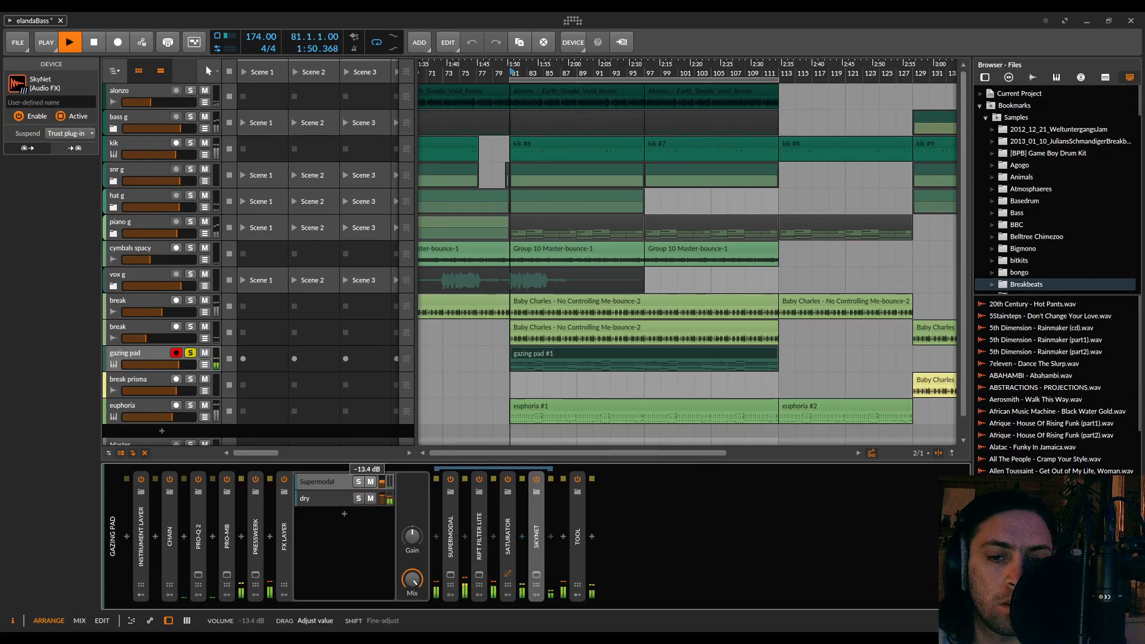
pyautogui.moveTo(382, 482)
pyautogui.mouseDown()
pyautogui.moveTo(382, 469)
pyautogui.moveTo(382, 485)
pyautogui.mouseUp()
pyautogui.keyDown('shift'); pyautogui.click(383, 483); pyautogui.keyUp('shift')
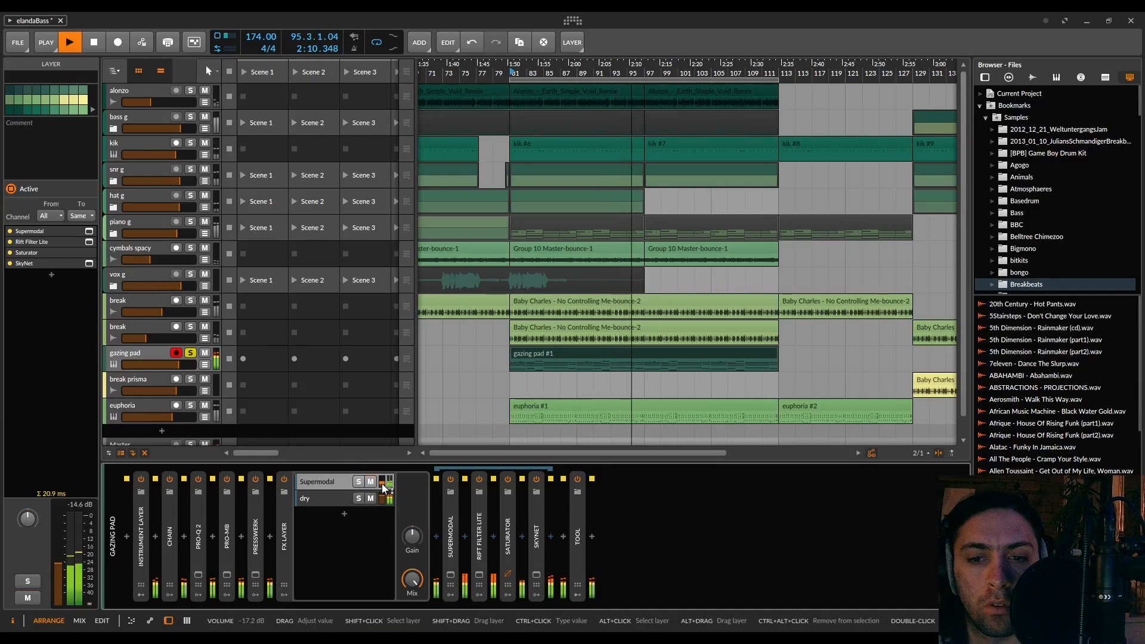
# Unsolo the gazing pad track, rebalance the Supermodal layer's volume and lower the second break track slightly while auditioning the full mix
pyautogui.click(190, 353)
pyautogui.moveTo(382, 484); pyautogui.dragTo(382, 480)
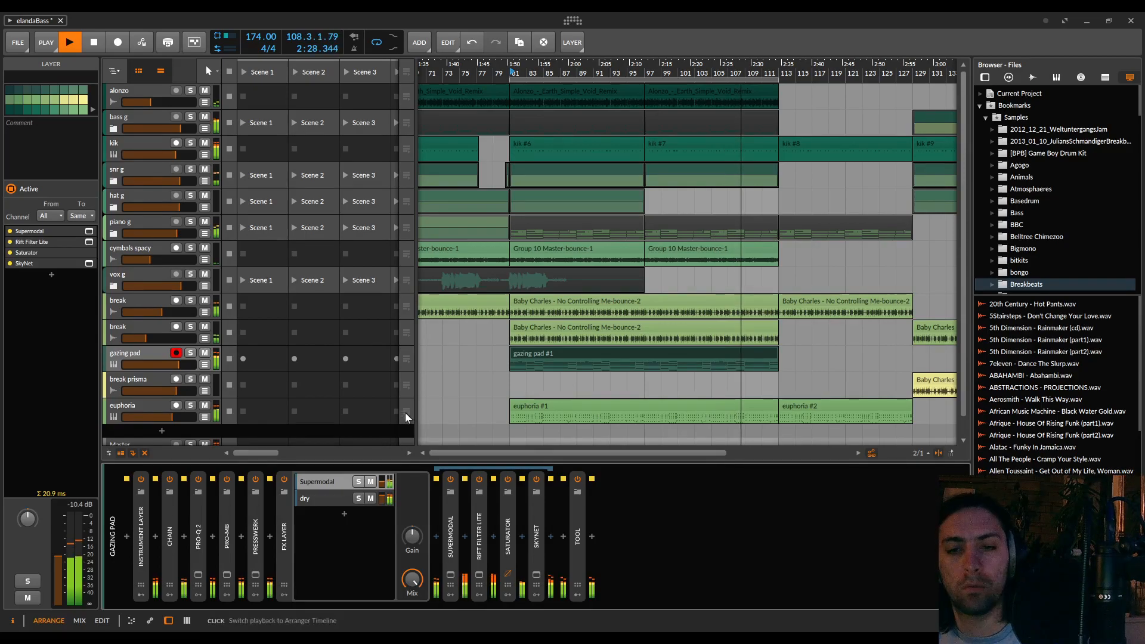
pyautogui.moveTo(382, 482); pyautogui.dragTo(382, 501)
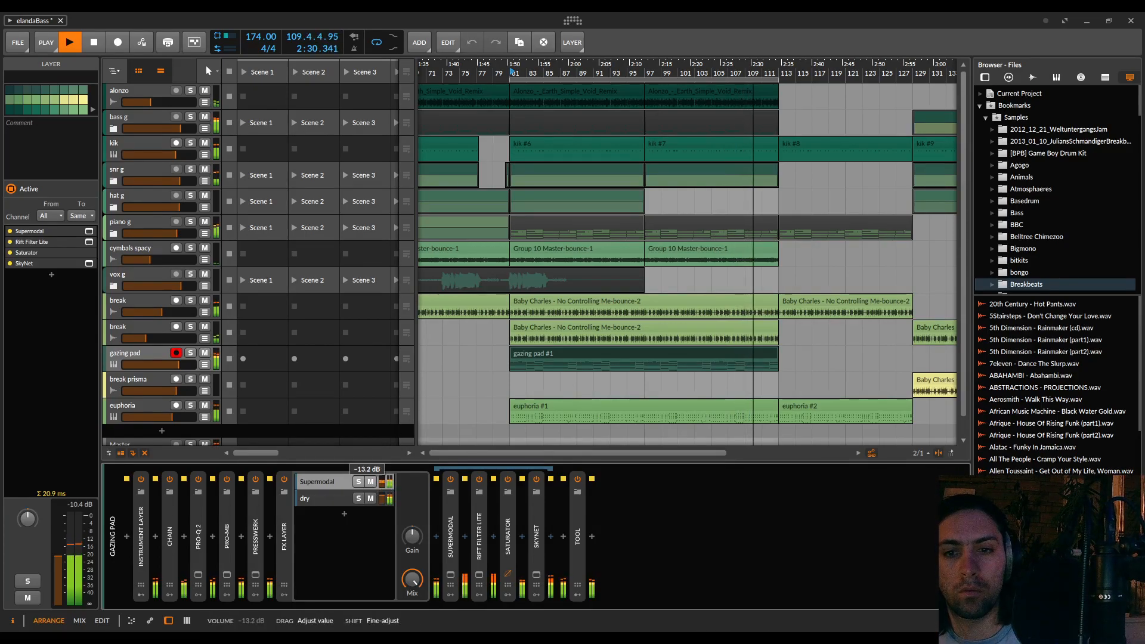
pyautogui.moveTo(148, 338); pyautogui.dragTo(143, 339)
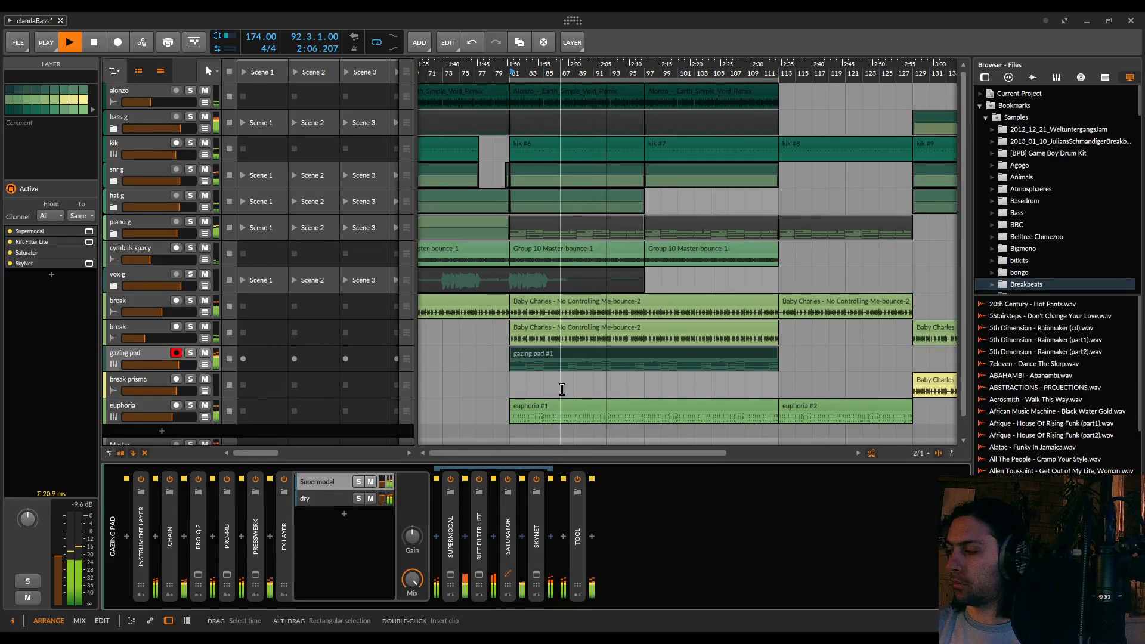
pyautogui.press('space')
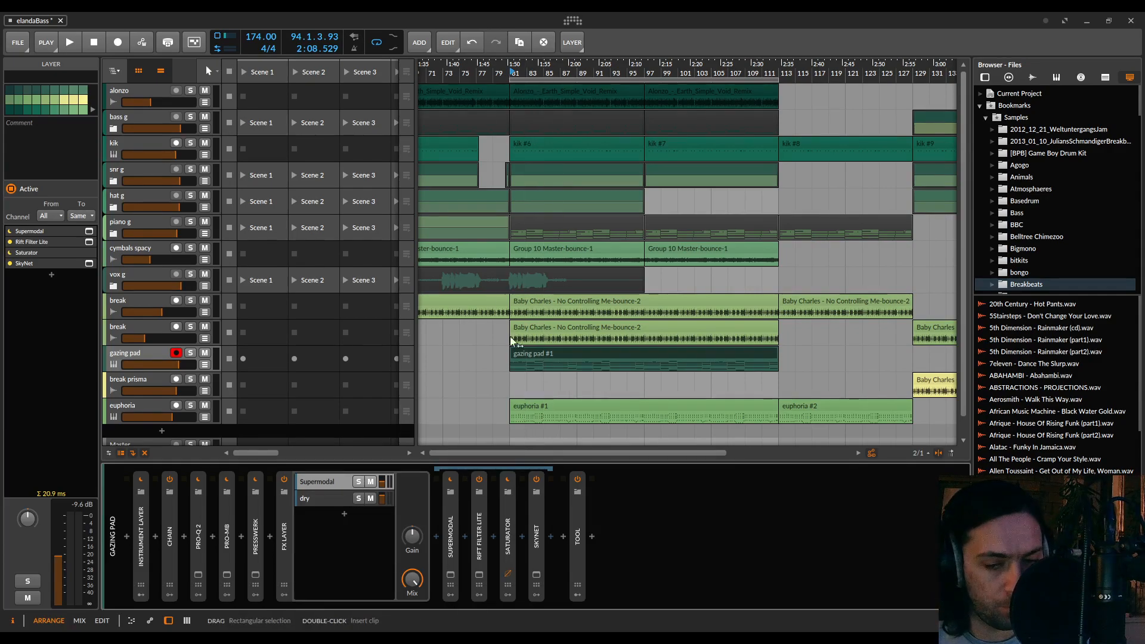
# Extend the arranger loop region from 1.1.1.00 across 144 bars to cover the whole arrangement and save the project
pyautogui.scroll(-5, 515, 91)
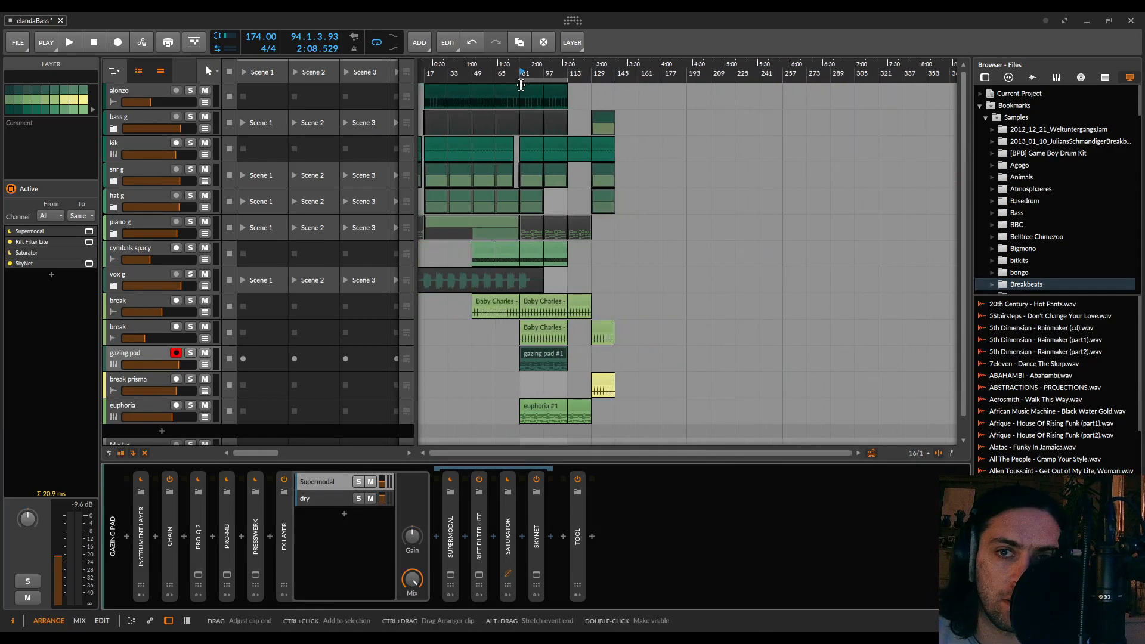
pyautogui.moveTo(520, 79); pyautogui.dragTo(251, 114)
pyautogui.moveTo(597, 80); pyautogui.dragTo(647, 90)
pyautogui.hotkey('ctrl', 's')
pyautogui.click(626, 369)
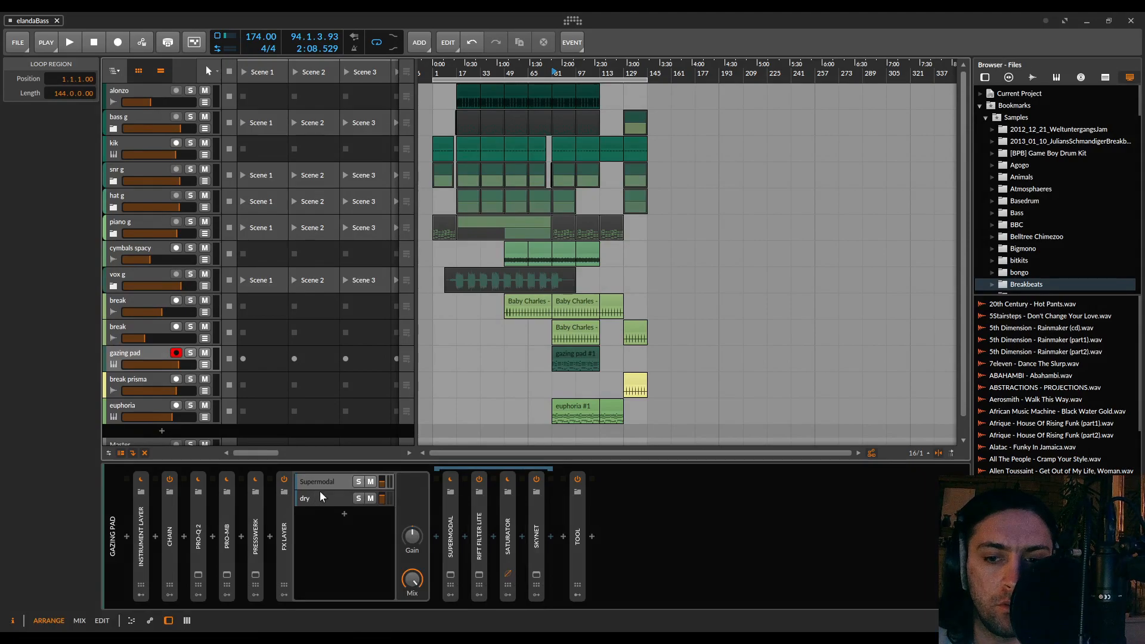
# Open the SkyNet plug-in window, move it over the arrangement, and try enlarging and shrinking it
pyautogui.click(536, 575)
pyautogui.moveTo(861, 325); pyautogui.dragTo(494, 91)
pyautogui.moveTo(641, 277); pyautogui.dragTo(794, 398)
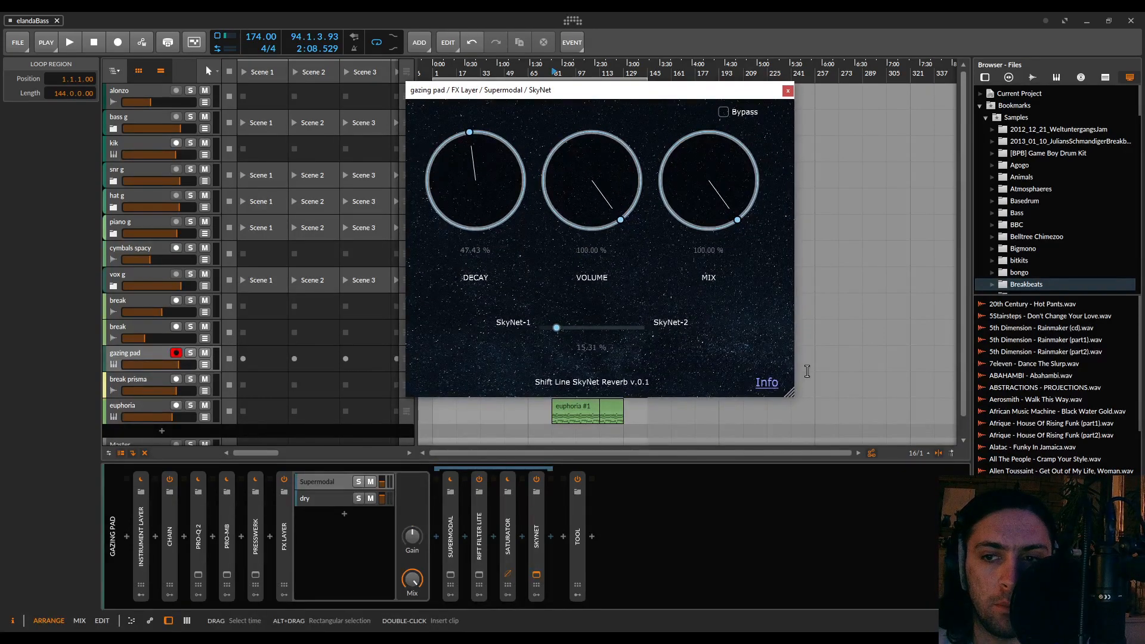
pyautogui.moveTo(790, 393)
pyautogui.mouseDown()
pyautogui.moveTo(799, 362)
pyautogui.moveTo(760, 368)
pyautogui.moveTo(806, 352)
pyautogui.moveTo(768, 382)
pyautogui.moveTo(771, 404)
pyautogui.moveTo(772, 394)
pyautogui.mouseUp()
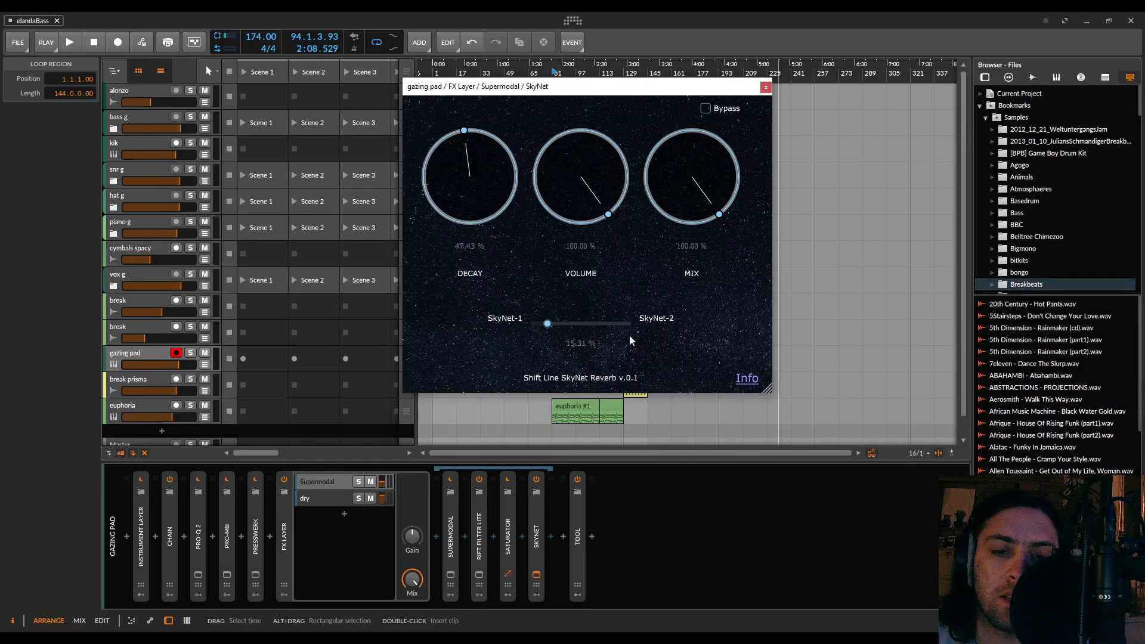
pyautogui.moveTo(771, 394); pyautogui.dragTo(706, 292)
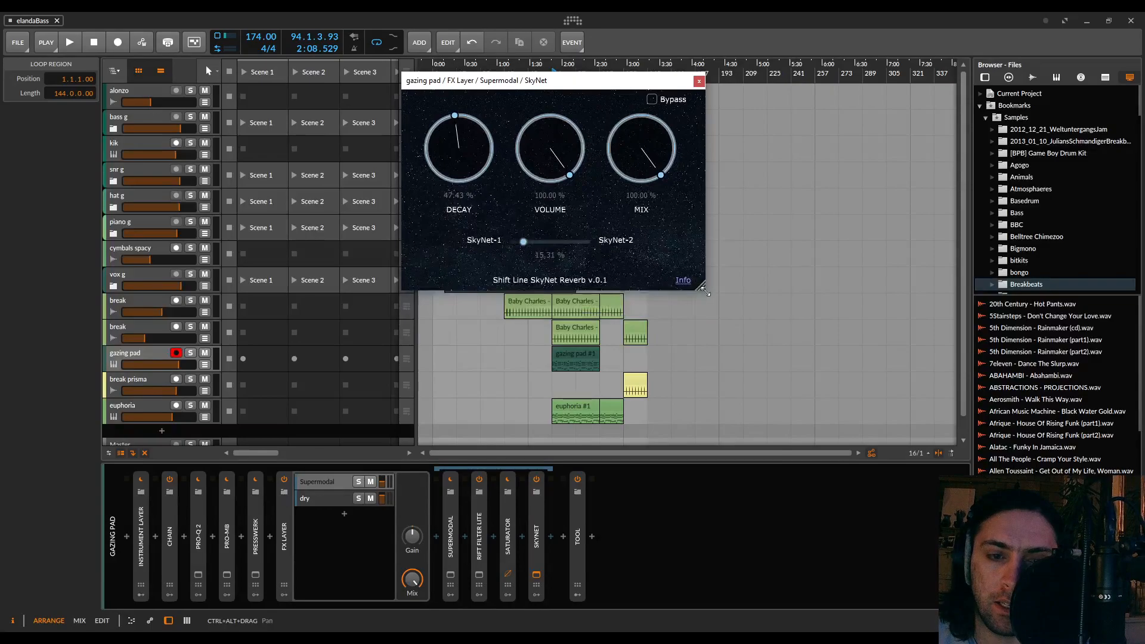